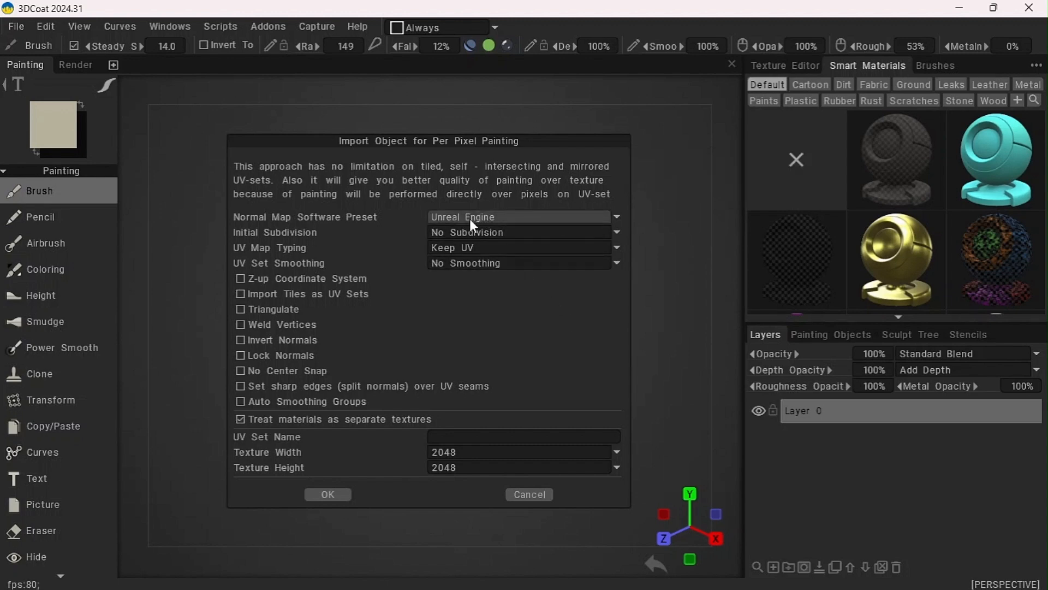
pyautogui.click(449, 254)
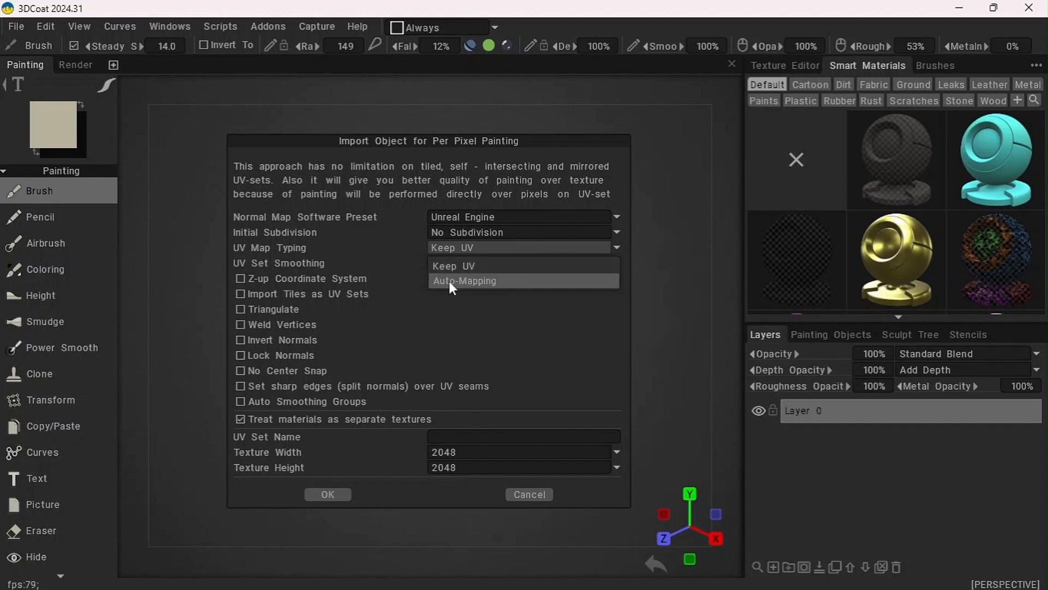
pyautogui.click(448, 281)
pyautogui.click(449, 249)
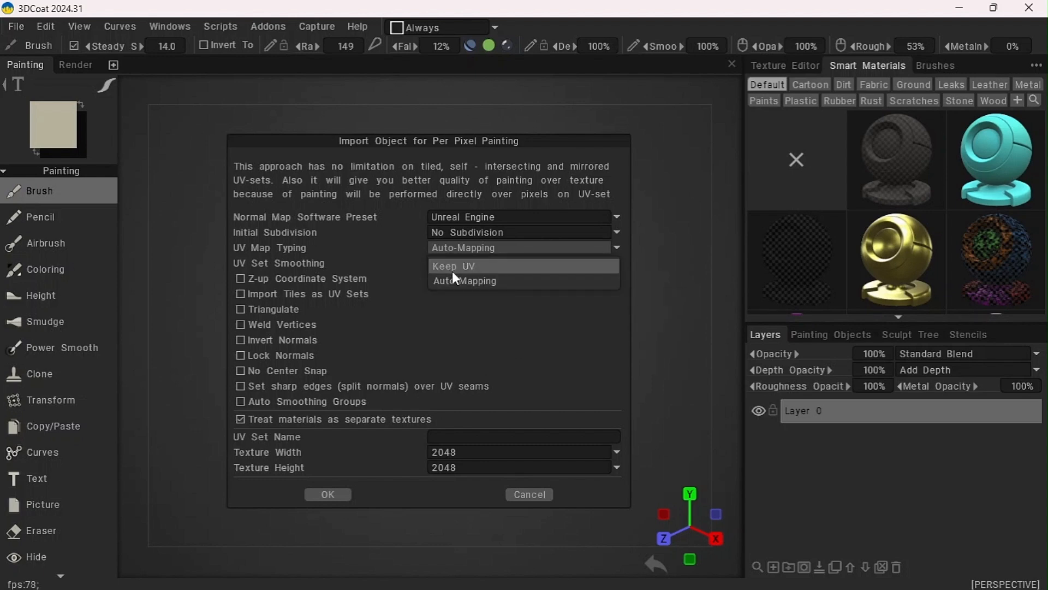
pyautogui.click(448, 266)
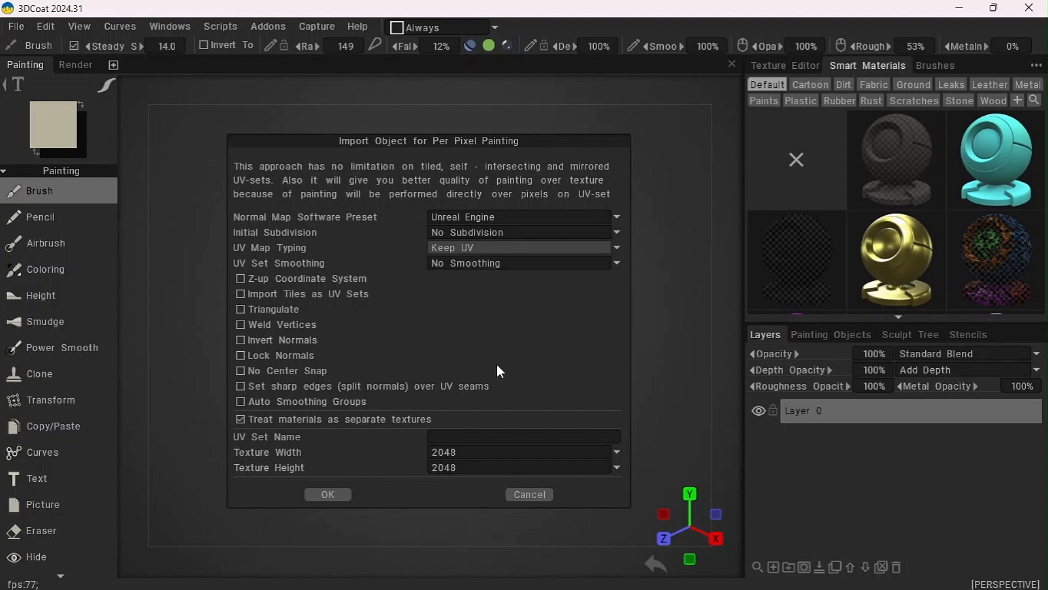
# Name the UV set Rock and import the object for per-pixel painting
pyautogui.click(479, 432)
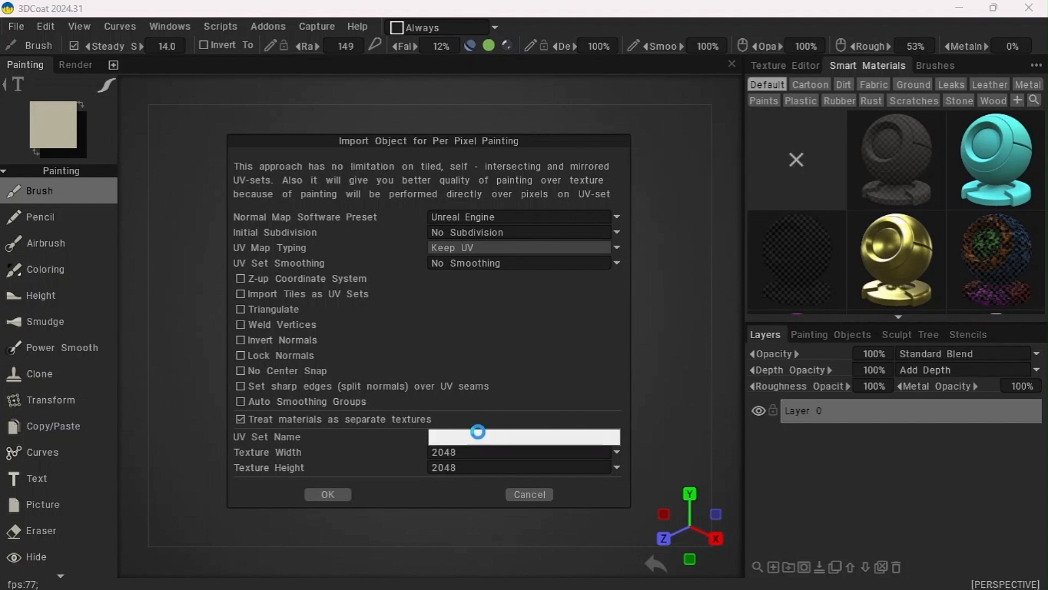
pyautogui.write('Ro')
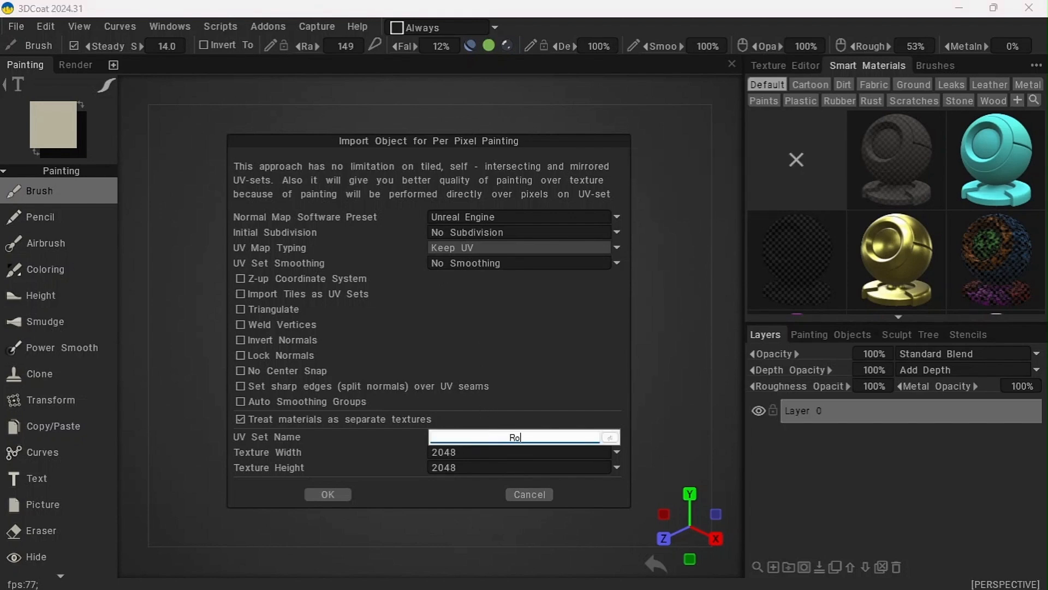
pyautogui.write('ck')
pyautogui.press('Return')
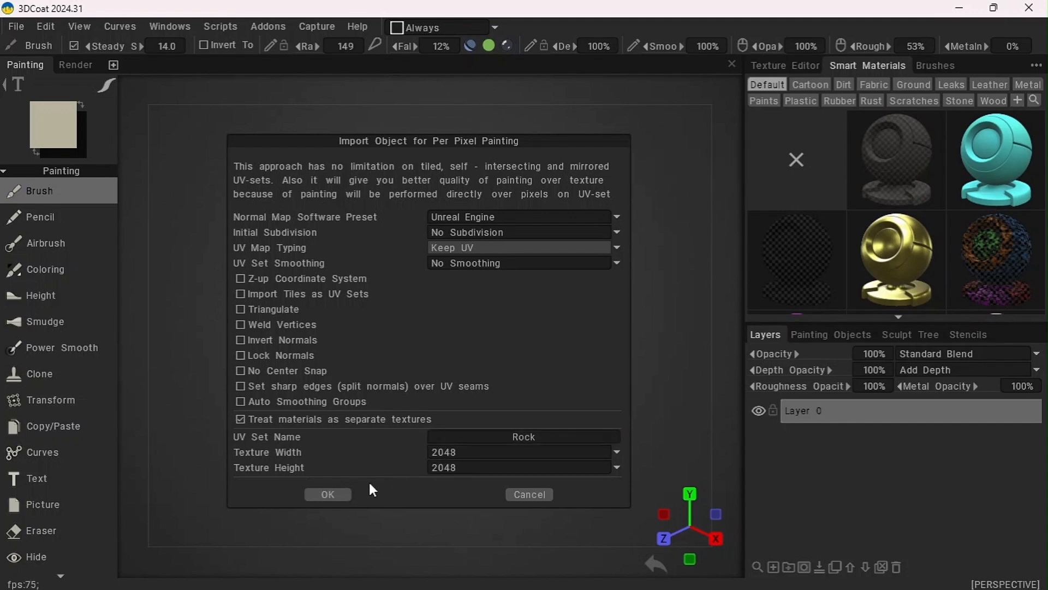
pyautogui.click(326, 493)
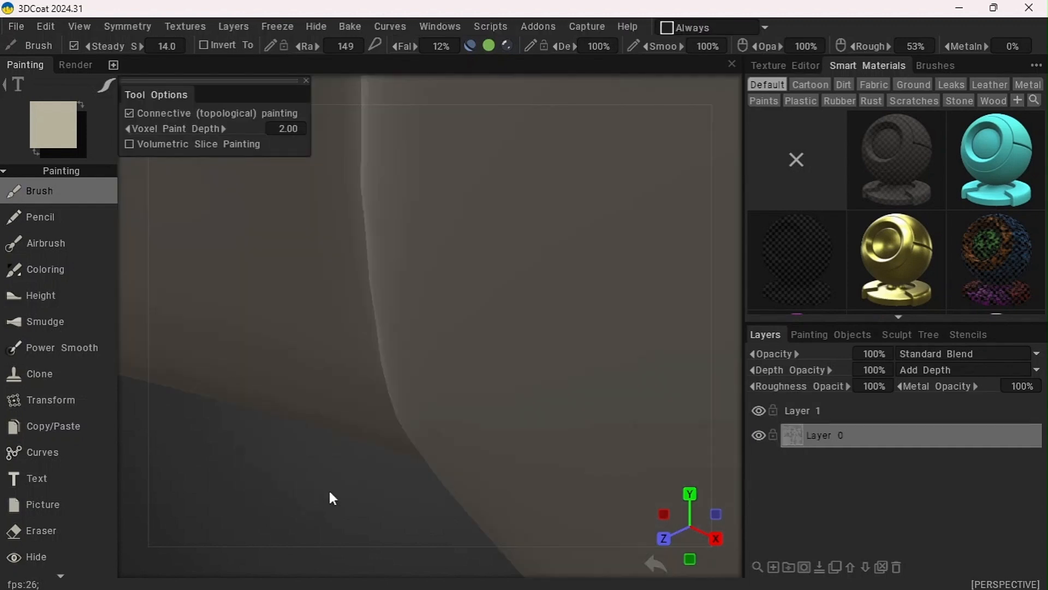
# Add a new layer above Layer 0 and name it Normals
pyautogui.moveTo(474, 68)
pyautogui.mouseDown()
pyautogui.moveTo(461, 68)
pyautogui.moveTo(474, 70)
pyautogui.moveTo(462, 88)
pyautogui.moveTo(470, 63)
pyautogui.mouseUp()
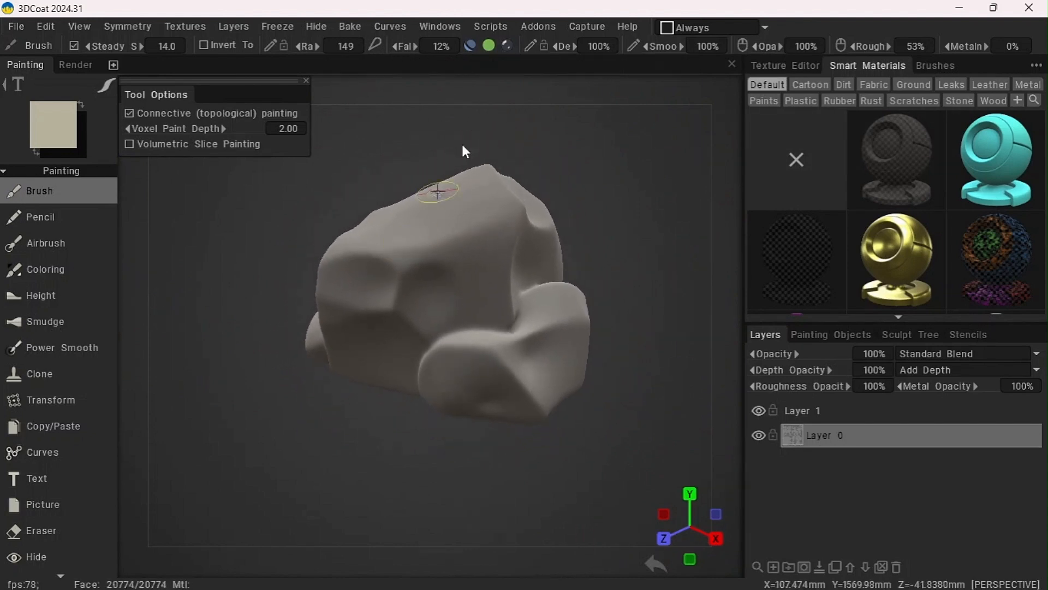
pyautogui.moveTo(456, 68); pyautogui.dragTo(457, 130)
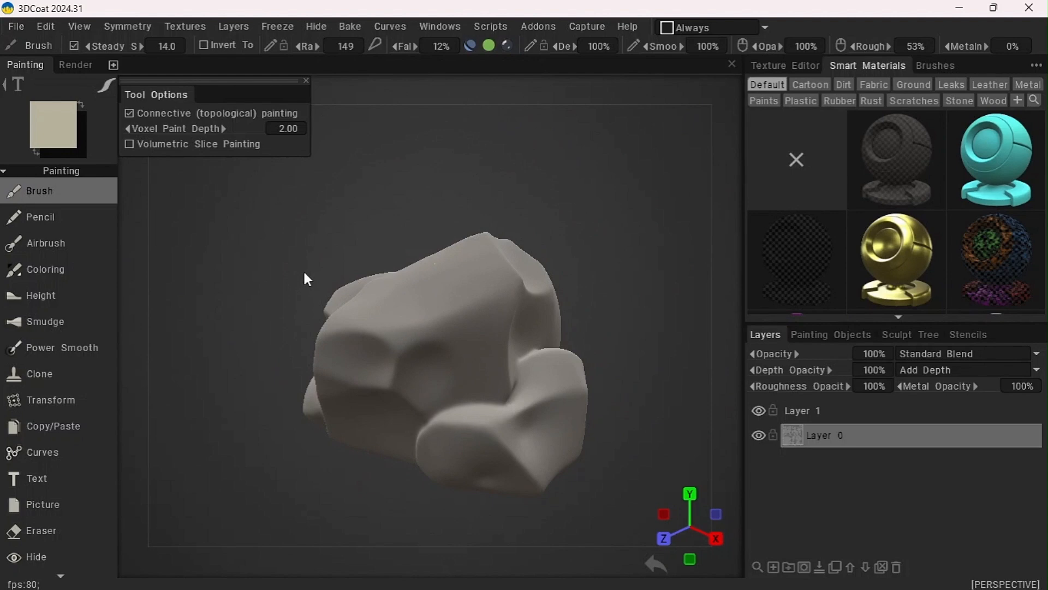
pyautogui.moveTo(304, 279); pyautogui.dragTo(393, 282)
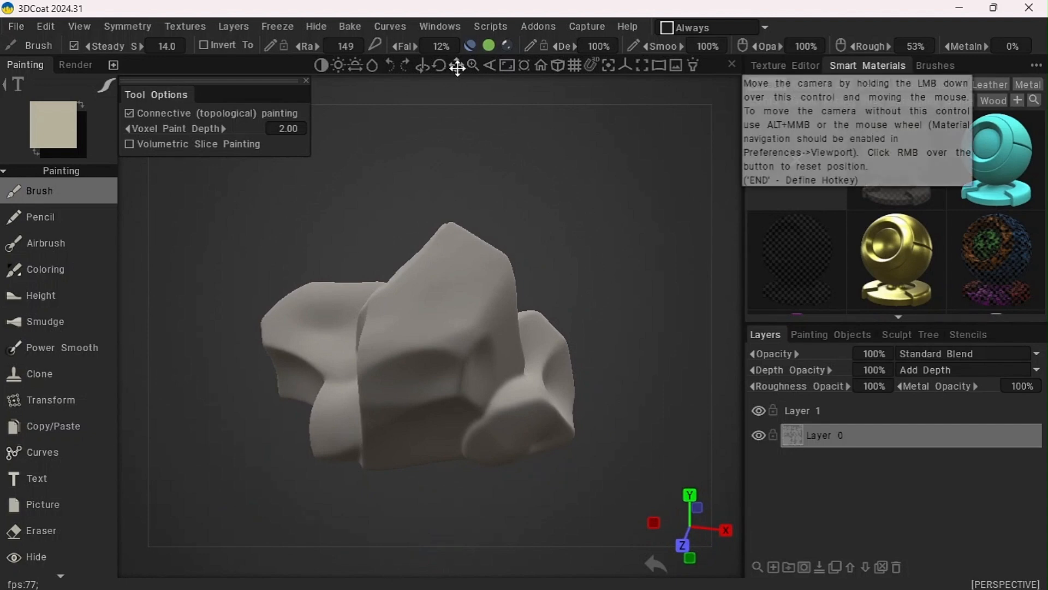
pyautogui.moveTo(458, 66); pyautogui.dragTo(457, 54)
pyautogui.moveTo(317, 209)
pyautogui.mouseDown()
pyautogui.moveTo(431, 210)
pyautogui.moveTo(321, 228)
pyautogui.moveTo(322, 210)
pyautogui.mouseUp()
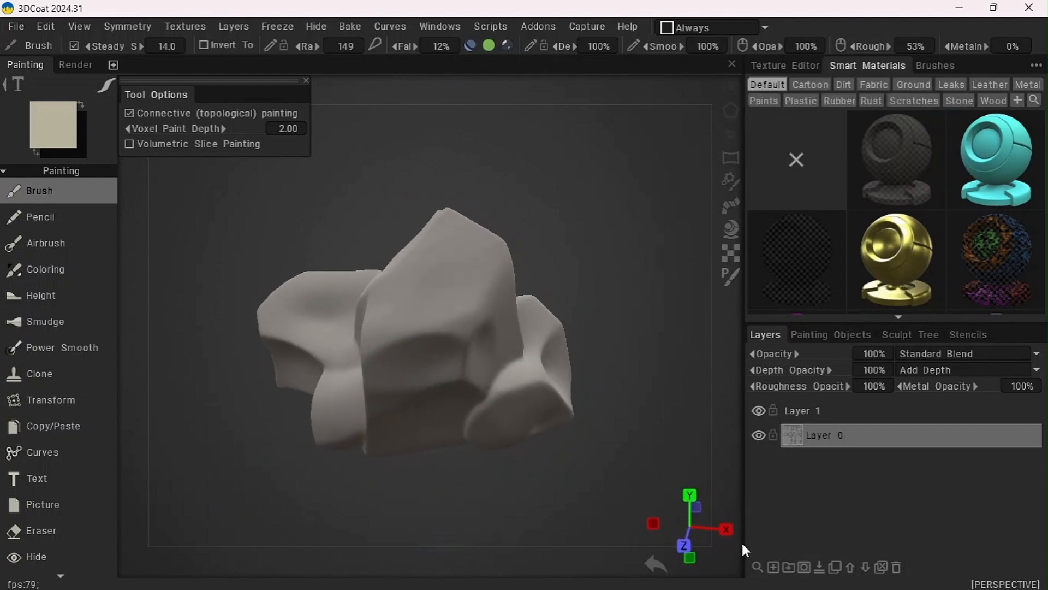
pyautogui.click(774, 567)
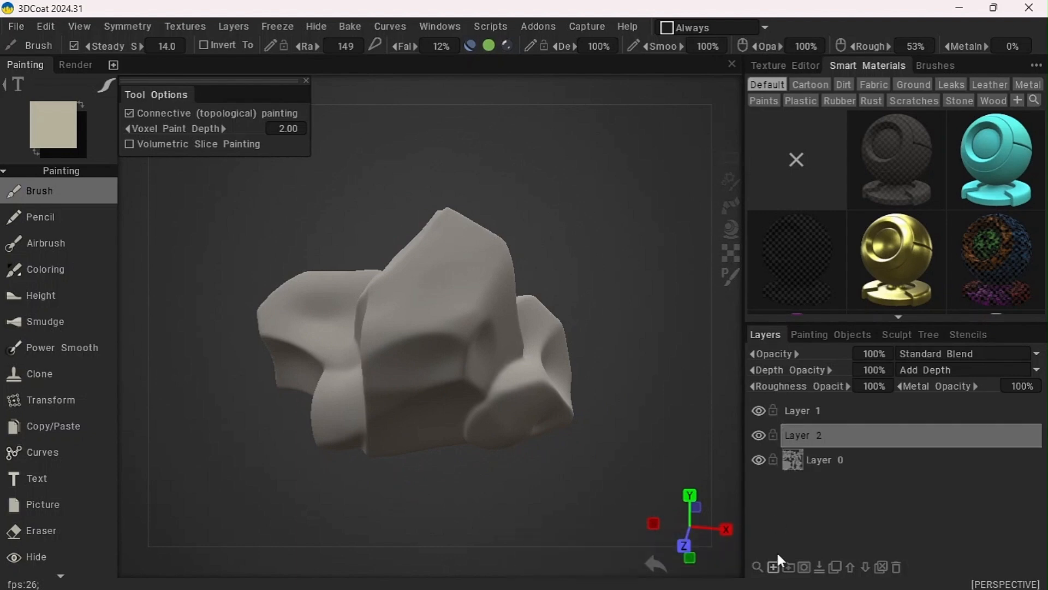
pyautogui.doubleClick(806, 434)
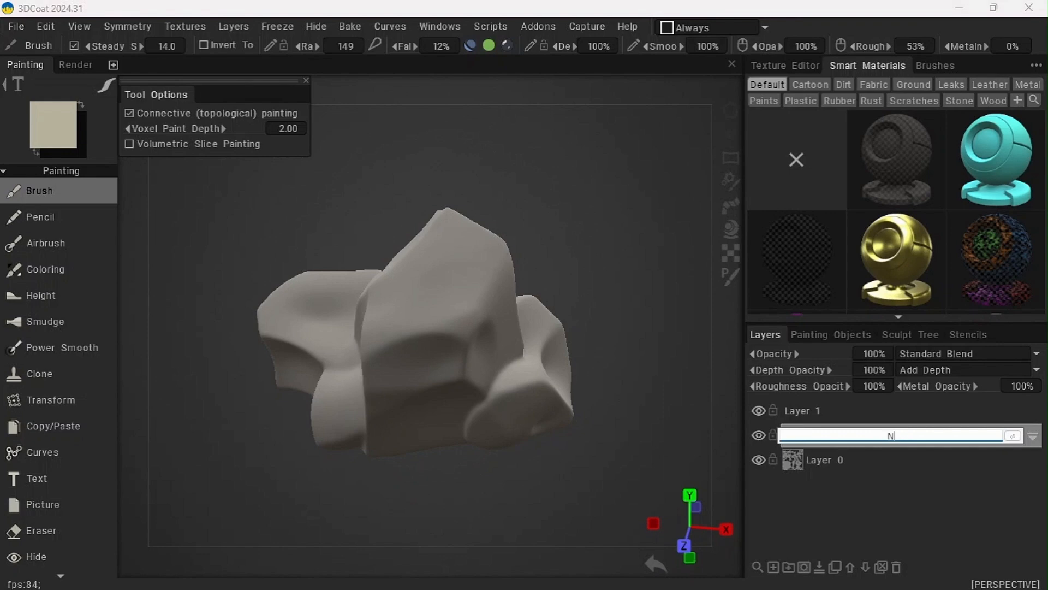
pyautogui.press('Return')
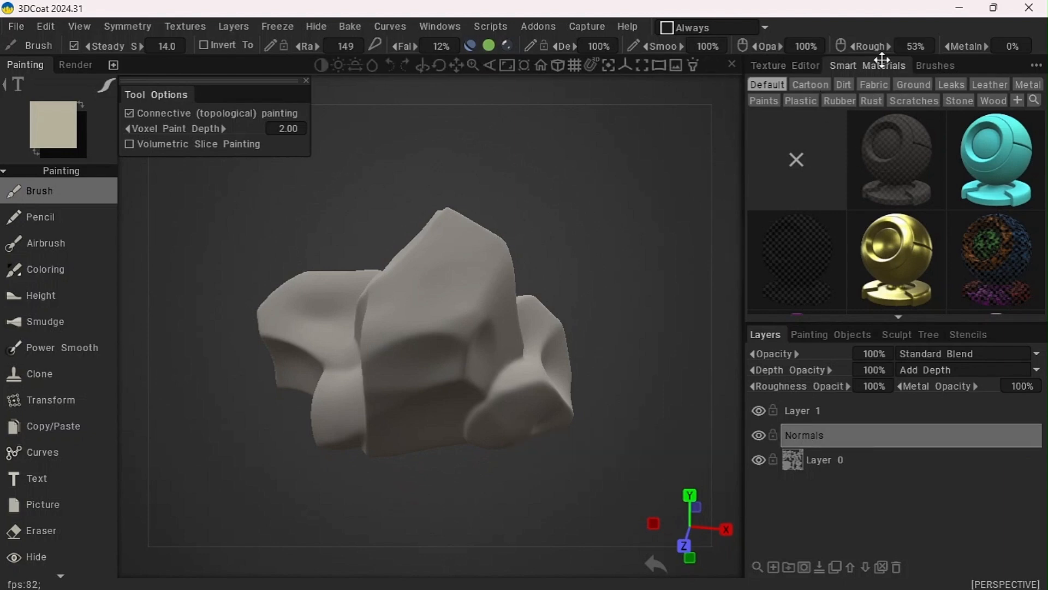
# Select the Stone_7 brush alpha from the Stones brush set
pyautogui.click(947, 66)
pyautogui.moveTo(493, 46)
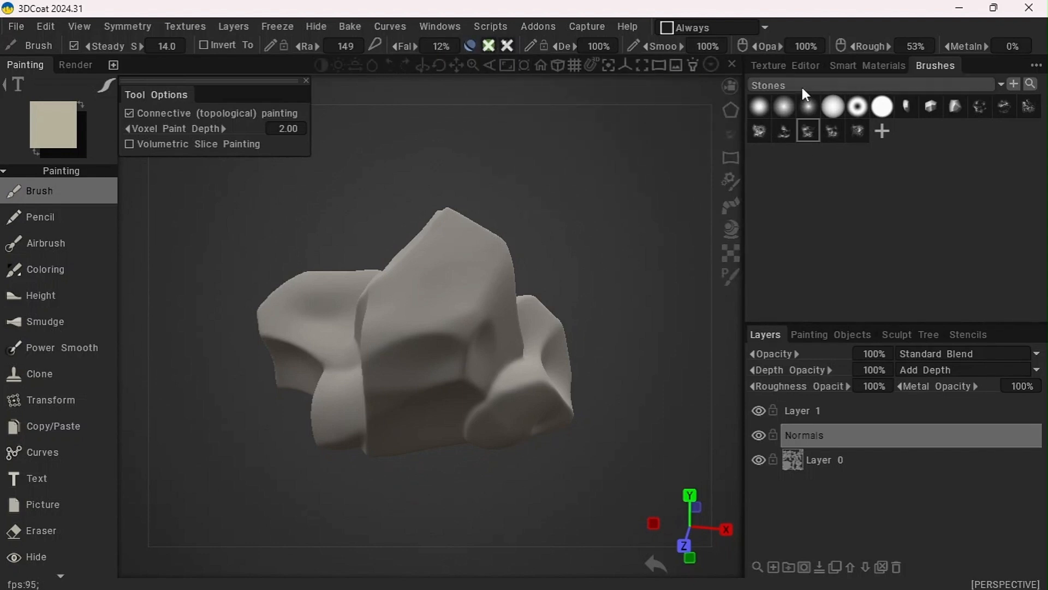
pyautogui.moveTo(802, 90)
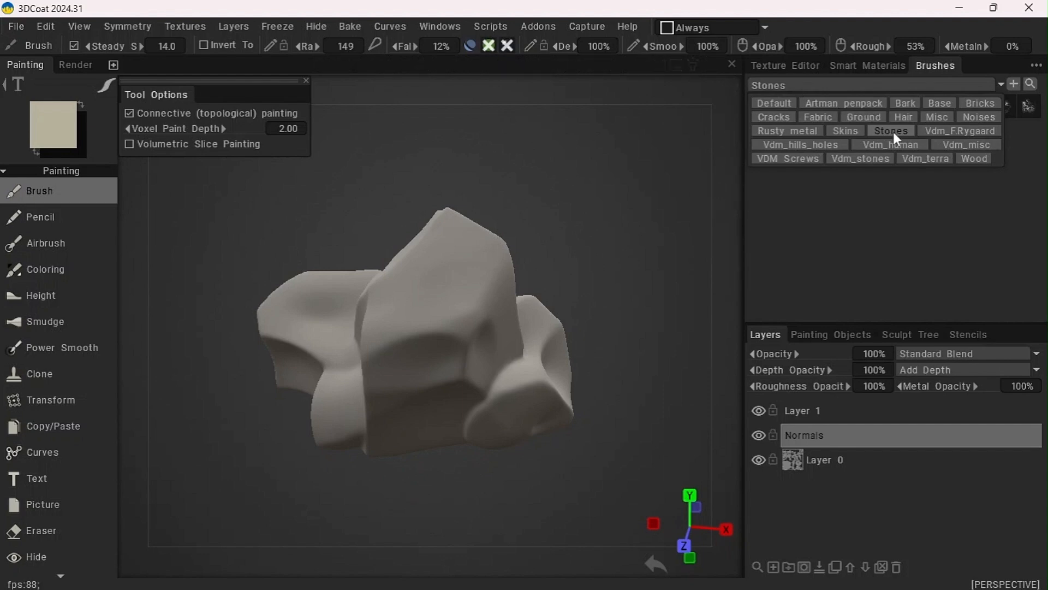
pyautogui.click(788, 104)
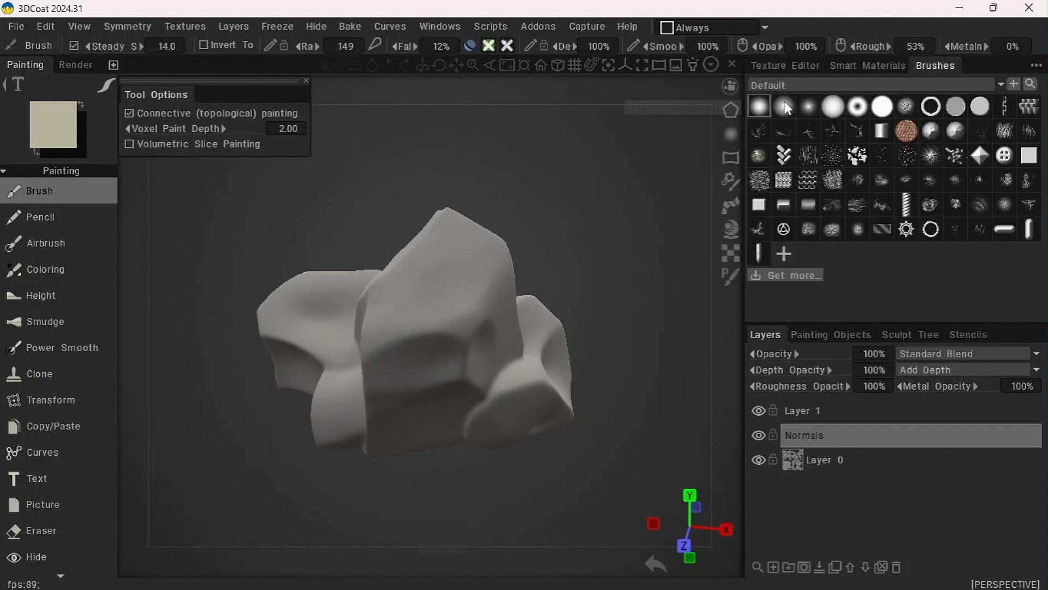
pyautogui.moveTo(783, 87)
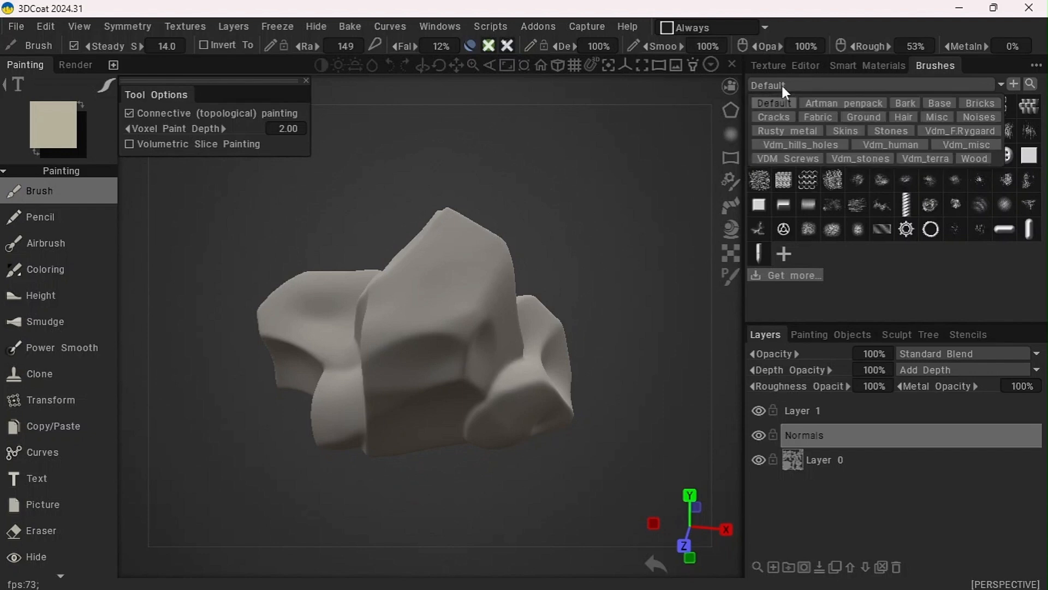
pyautogui.click(883, 136)
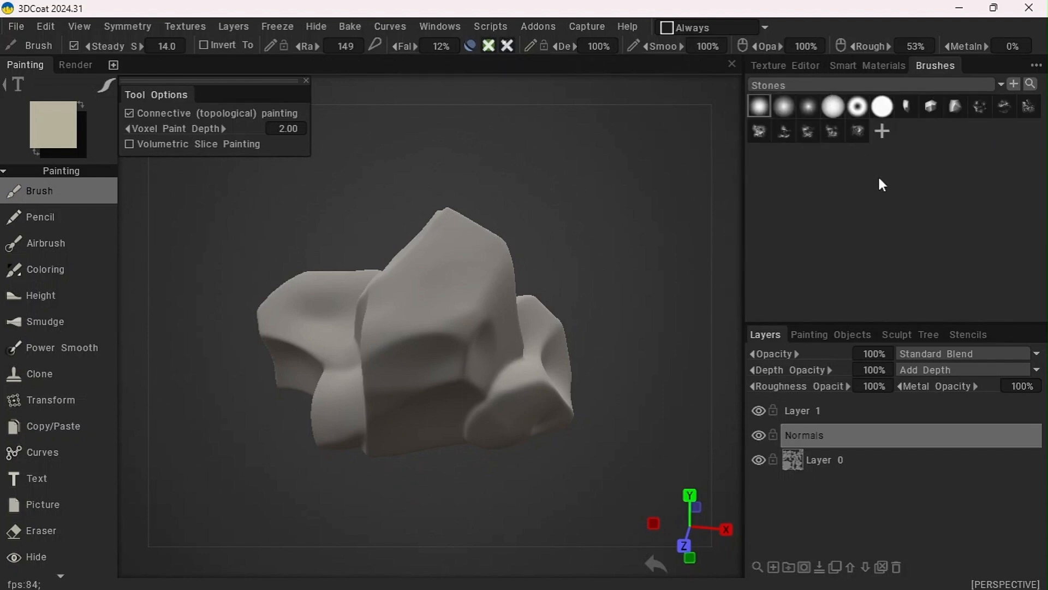
pyautogui.click(833, 131)
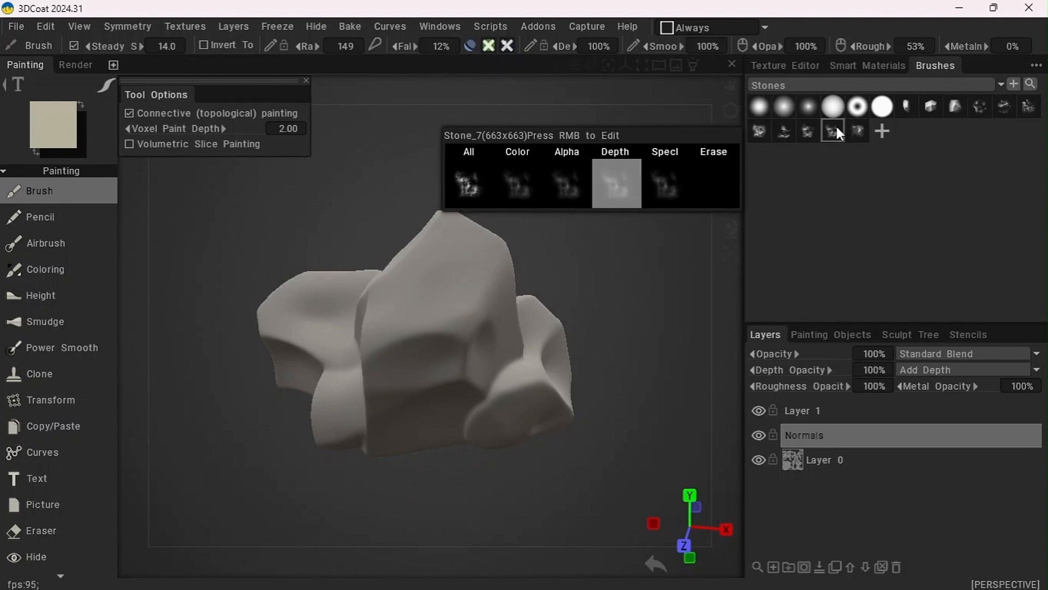
# Lower the brush depth to 25%
pyautogui.moveTo(369, 152); pyautogui.dragTo(521, 170)
pyautogui.moveTo(475, 66); pyautogui.dragTo(476, 66)
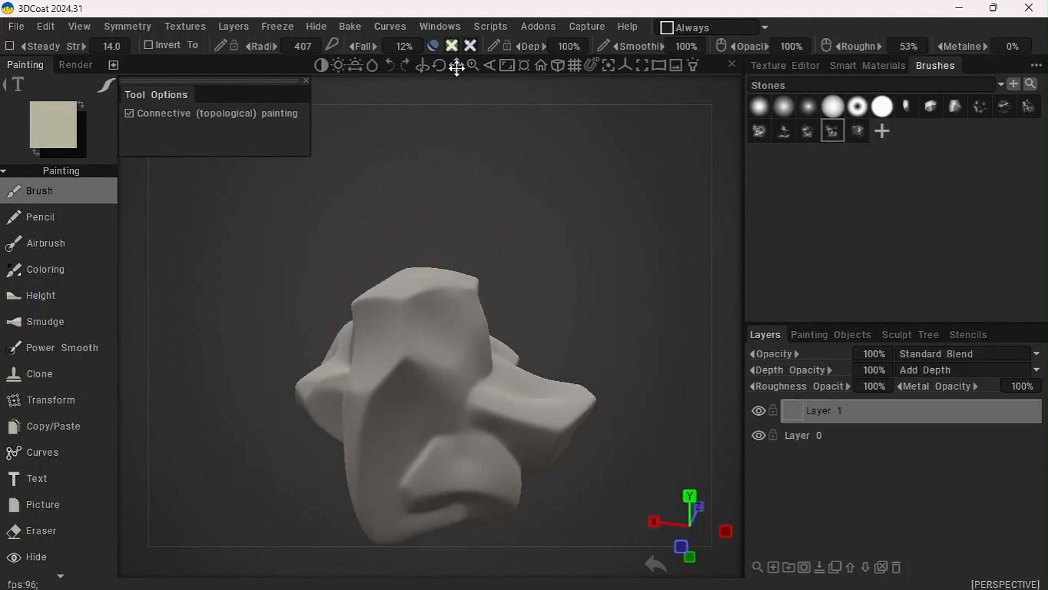
pyautogui.moveTo(454, 65); pyautogui.dragTo(458, 67)
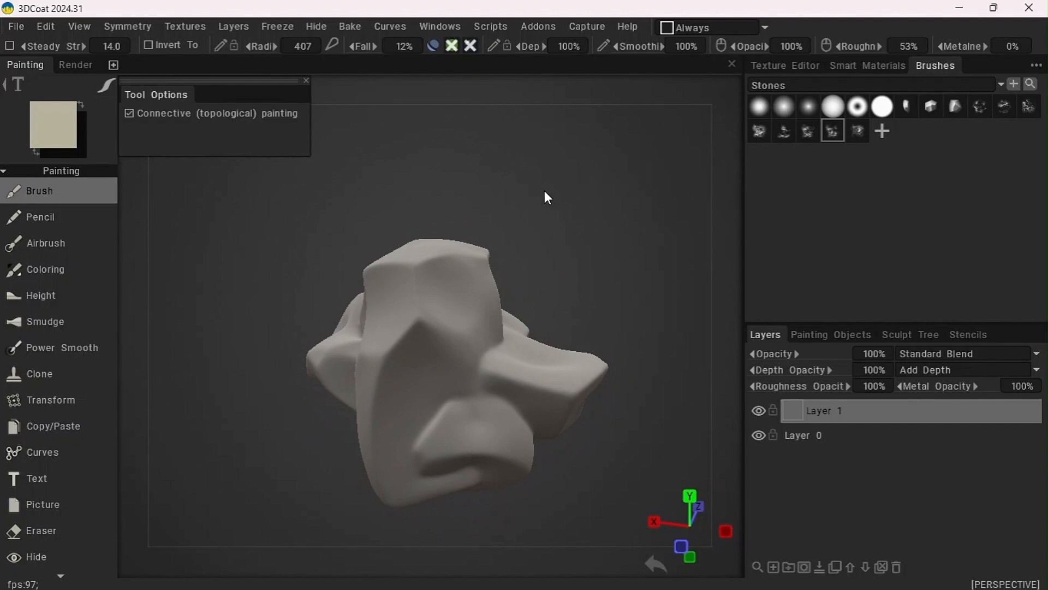
pyautogui.moveTo(526, 186); pyautogui.dragTo(497, 163)
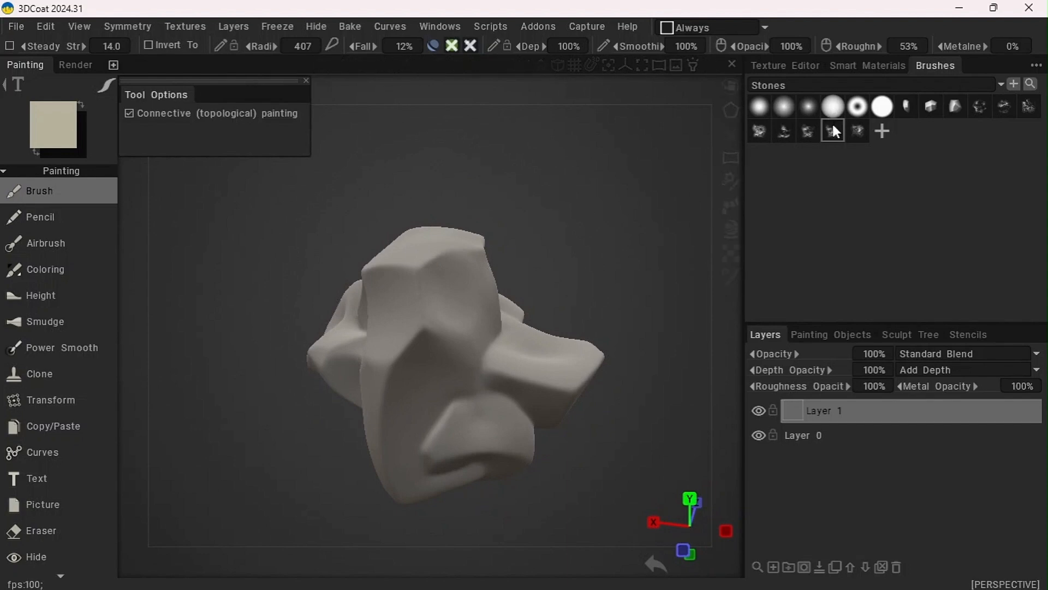
pyautogui.moveTo(454, 65); pyautogui.dragTo(460, 74)
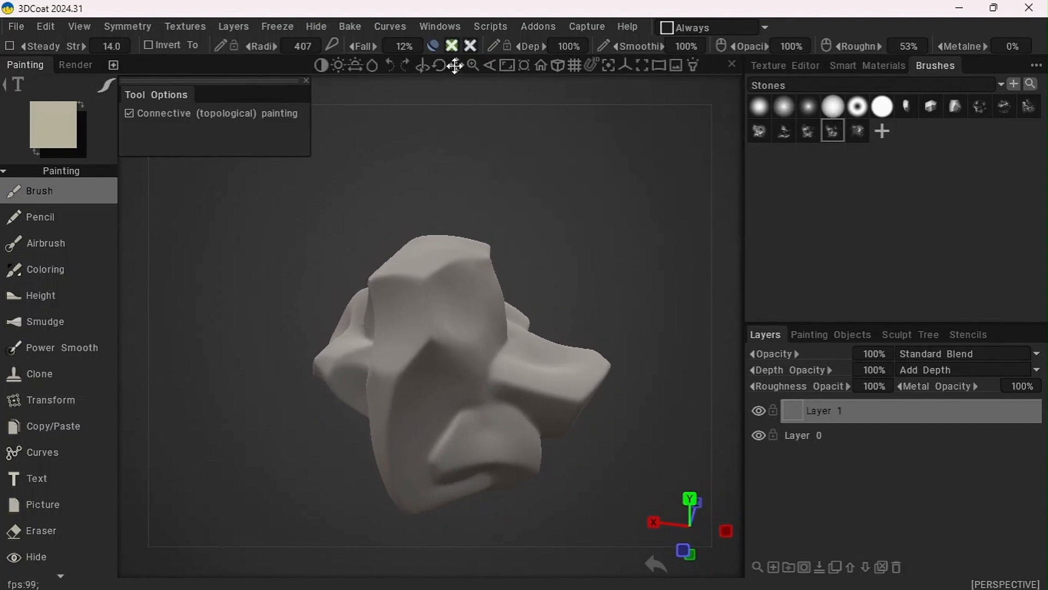
pyautogui.moveTo(480, 210); pyautogui.dragTo(459, 167)
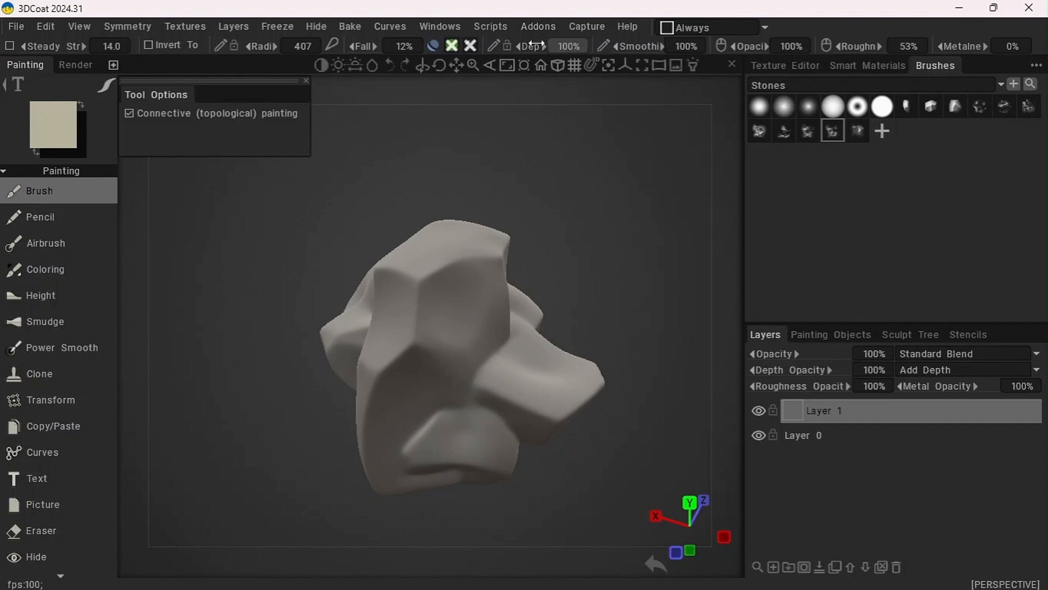
pyautogui.moveTo(534, 43); pyautogui.dragTo(477, 43)
pyautogui.moveTo(476, 43)
pyautogui.moveTo(537, 50); pyautogui.dragTo(502, 48)
pyautogui.moveTo(471, 46)
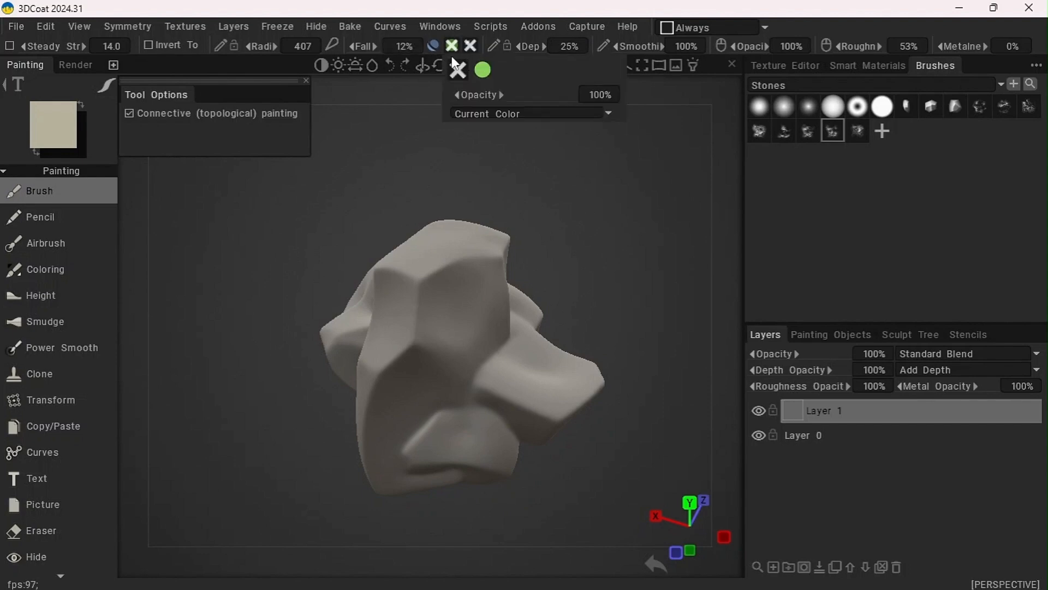
# Enlarge the brush radius to 811 and reduce the brush depth to 7%
pyautogui.moveTo(439, 55); pyautogui.dragTo(475, 65)
pyautogui.moveTo(558, 210)
pyautogui.mouseDown()
pyautogui.moveTo(419, 203)
pyautogui.moveTo(458, 206)
pyautogui.mouseUp()
pyautogui.scroll(5, 374, 318)
pyautogui.scroll(4, 375, 318)
pyautogui.scroll(-2, 376, 321)
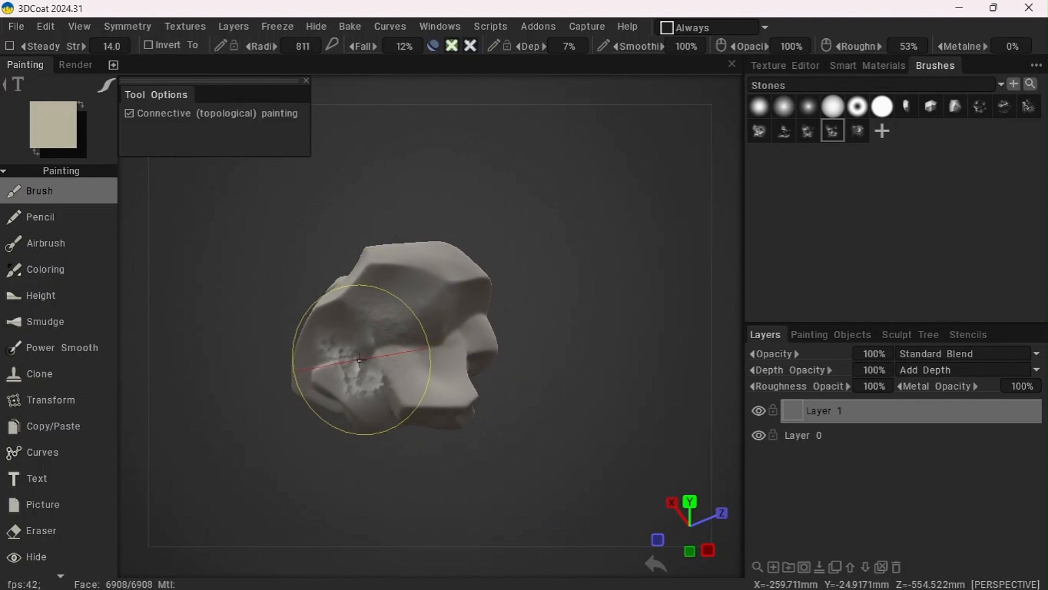
# Set the brush depth to 14% and paint stone relief over the rock's recessed faces with the Stone_7 alpha
pyautogui.moveTo(560, 303); pyautogui.dragTo(480, 109)
pyautogui.moveTo(473, 66); pyautogui.dragTo(475, 70)
pyautogui.moveTo(639, 461); pyautogui.dragTo(459, 361)
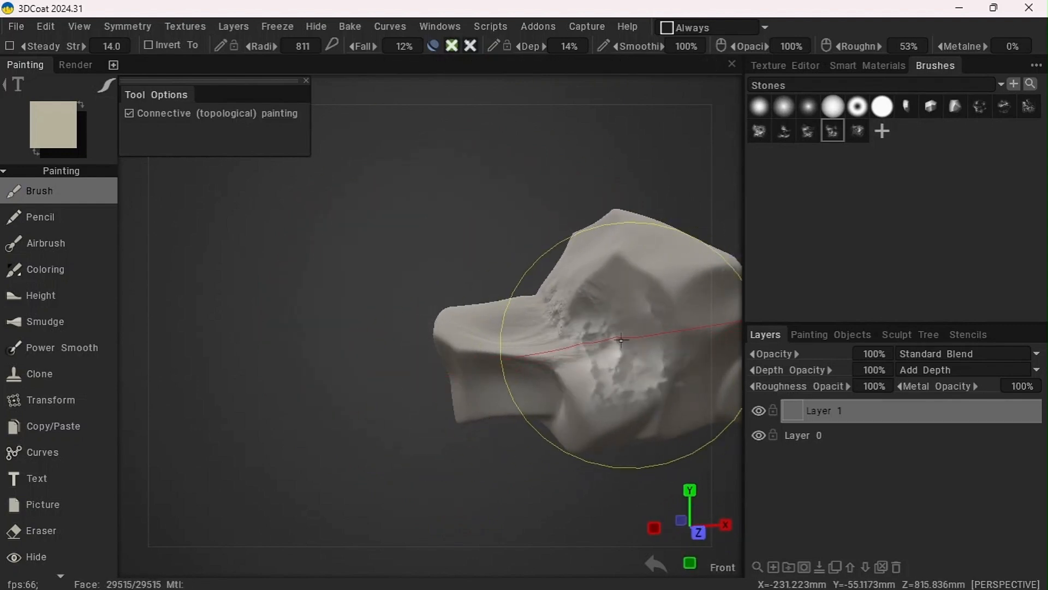
pyautogui.moveTo(449, 503)
pyautogui.mouseDown()
pyautogui.moveTo(546, 538)
pyautogui.moveTo(658, 424)
pyautogui.moveTo(405, 514)
pyautogui.mouseUp()
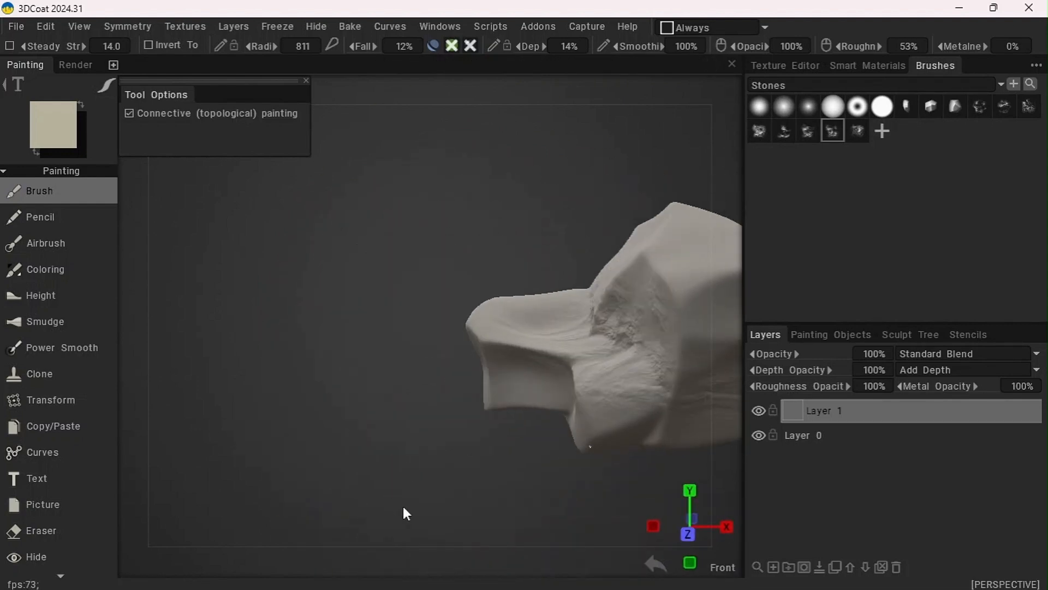
pyautogui.moveTo(424, 189); pyautogui.dragTo(402, 157)
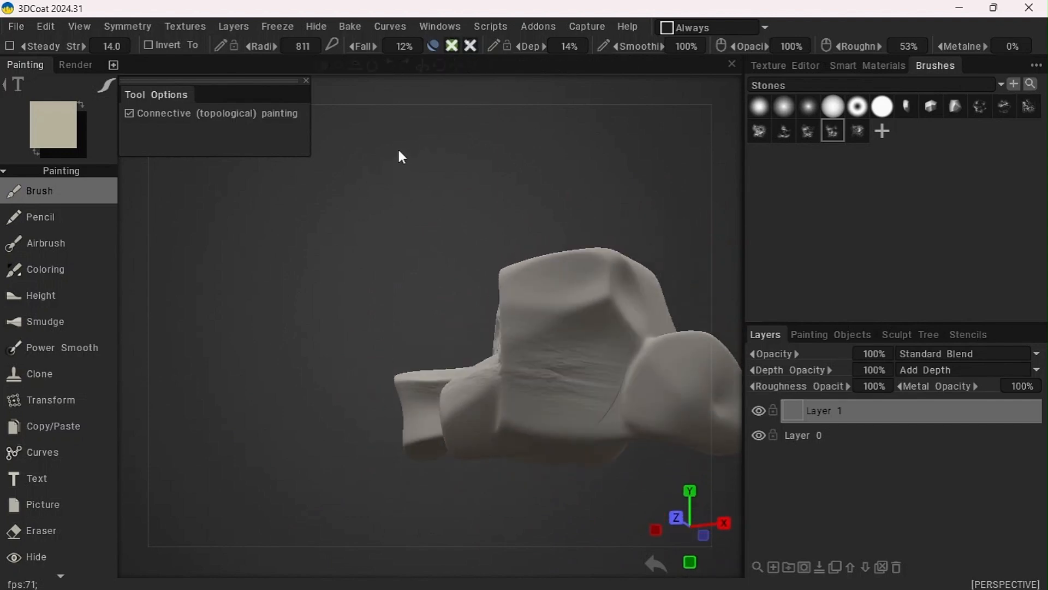
# Switch to the last alpha in the Stones set and paint relief on the rock's large flat face, reducing the brush radius to 652
pyautogui.click(858, 129)
pyautogui.click(491, 322)
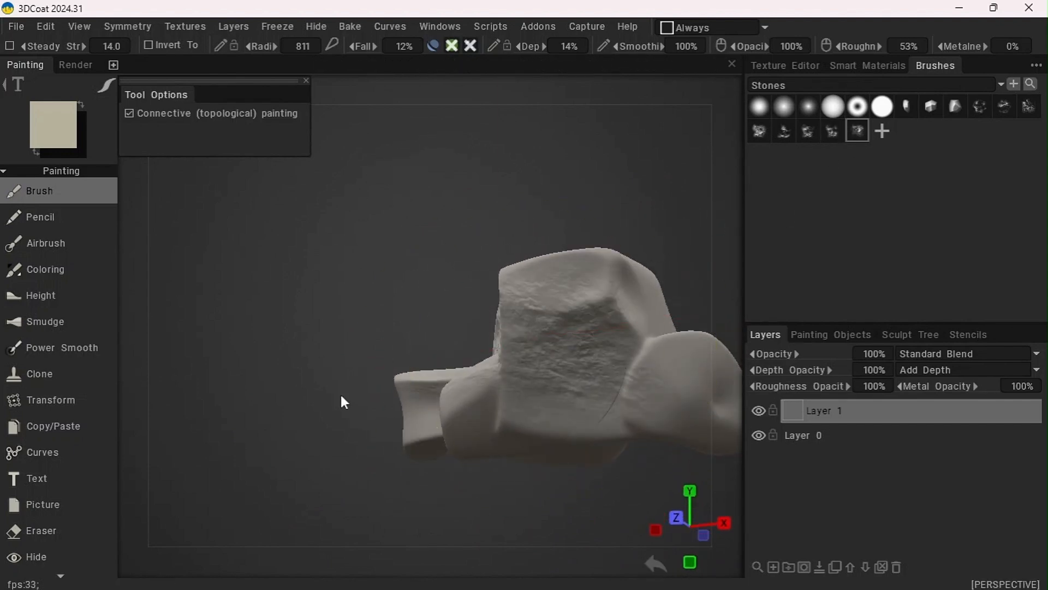
pyautogui.moveTo(342, 400)
pyautogui.mouseDown()
pyautogui.moveTo(501, 333)
pyautogui.moveTo(445, 354)
pyautogui.mouseUp()
pyautogui.moveTo(541, 453)
pyautogui.mouseDown()
pyautogui.moveTo(493, 427)
pyautogui.moveTo(443, 423)
pyautogui.mouseUp()
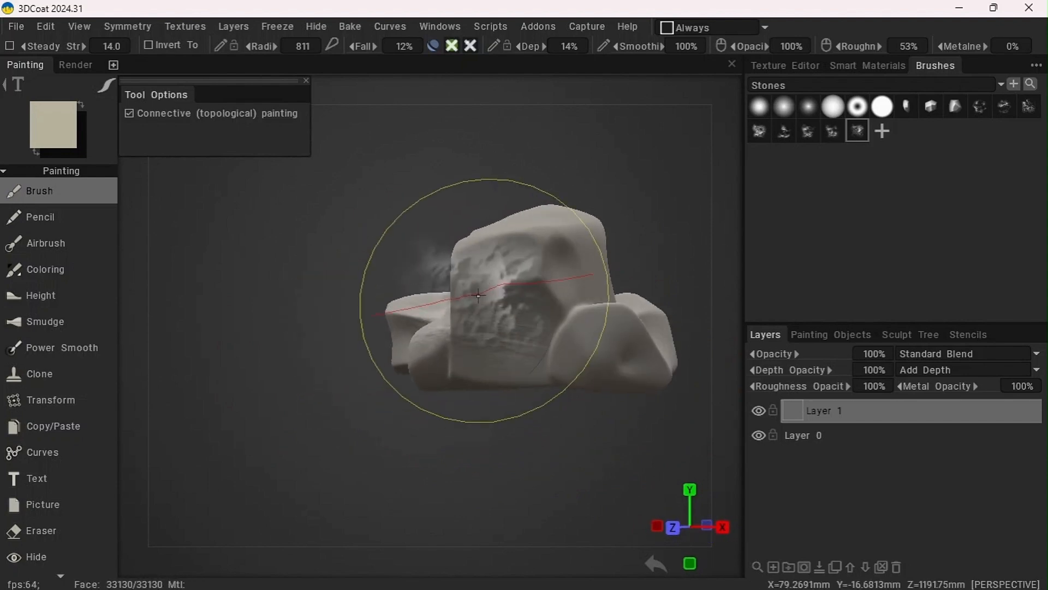
pyautogui.scroll(-2, 484, 298)
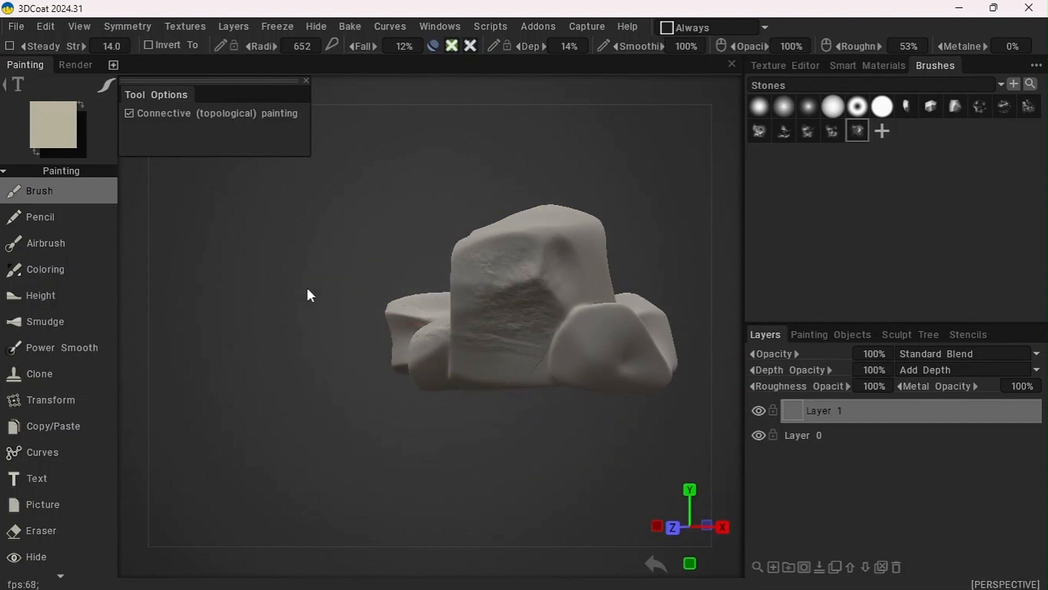
# Paint relief on the rock's sloping upper surface with the stone alpha just before Stone_7, reducing the brush radius to 508
pyautogui.moveTo(306, 293)
pyautogui.mouseDown()
pyautogui.moveTo(444, 323)
pyautogui.moveTo(451, 352)
pyautogui.moveTo(325, 475)
pyautogui.moveTo(500, 462)
pyautogui.moveTo(360, 328)
pyautogui.moveTo(381, 489)
pyautogui.moveTo(282, 466)
pyautogui.moveTo(272, 436)
pyautogui.mouseUp()
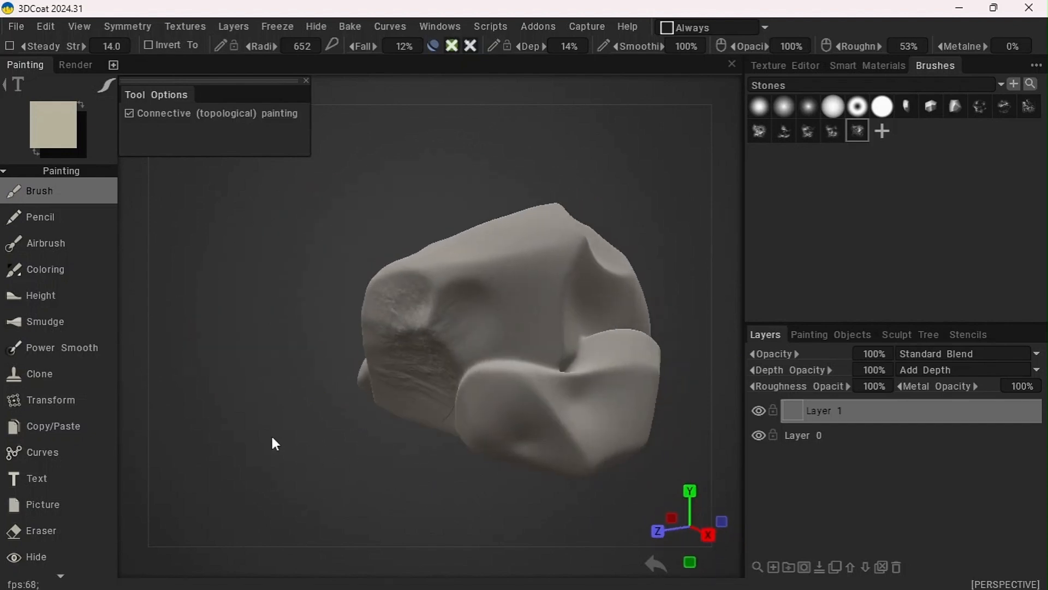
pyautogui.moveTo(511, 191); pyautogui.dragTo(498, 278)
pyautogui.click(808, 131)
pyautogui.moveTo(508, 218)
pyautogui.mouseDown()
pyautogui.moveTo(402, 245)
pyautogui.moveTo(415, 257)
pyautogui.mouseUp()
pyautogui.moveTo(287, 405)
pyautogui.mouseDown()
pyautogui.moveTo(601, 297)
pyautogui.moveTo(309, 380)
pyautogui.mouseUp()
pyautogui.scroll(-3, 430, 240)
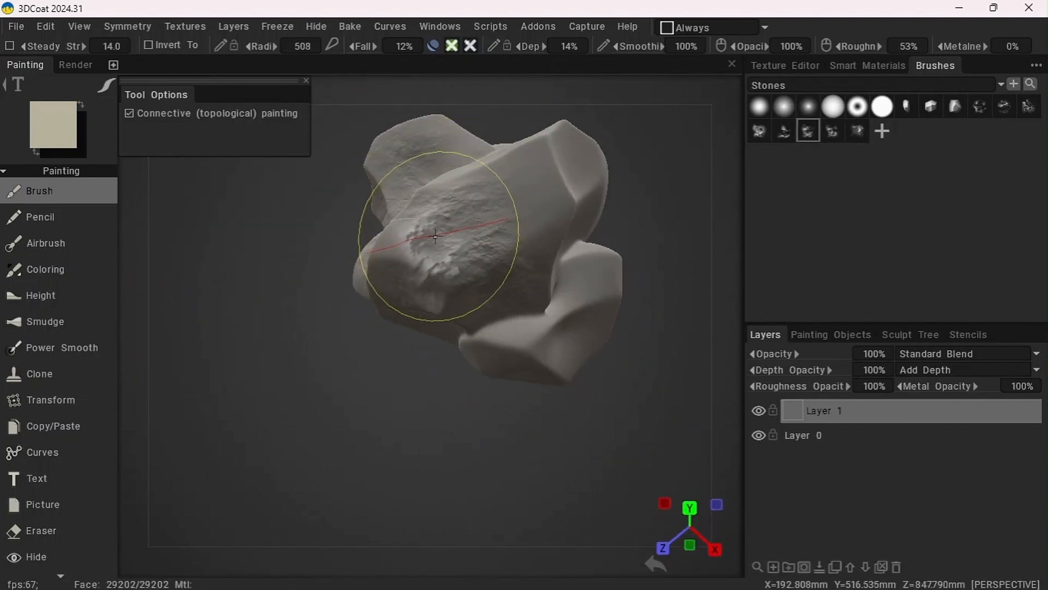
# Stamp relief over the rock's concave side faces with the stone alpha two before Stone_7 at a brush radius of 508
pyautogui.click(434, 241)
pyautogui.moveTo(189, 337)
pyautogui.mouseDown()
pyautogui.moveTo(240, 221)
pyautogui.moveTo(65, 267)
pyautogui.mouseUp()
pyautogui.click(783, 131)
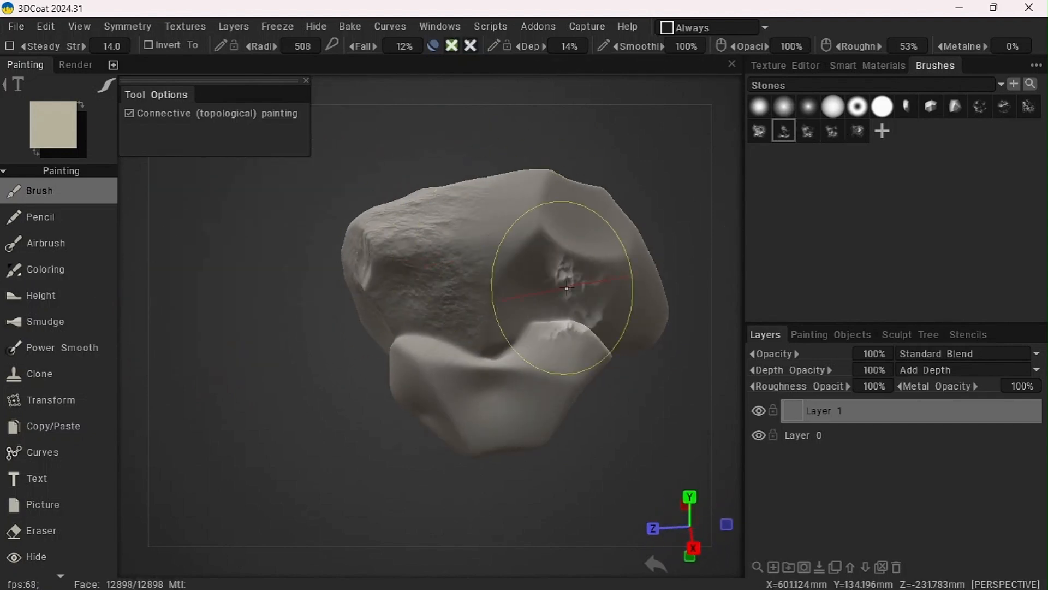
pyautogui.click(564, 286)
pyautogui.moveTo(265, 476); pyautogui.dragTo(321, 465)
pyautogui.click(549, 337)
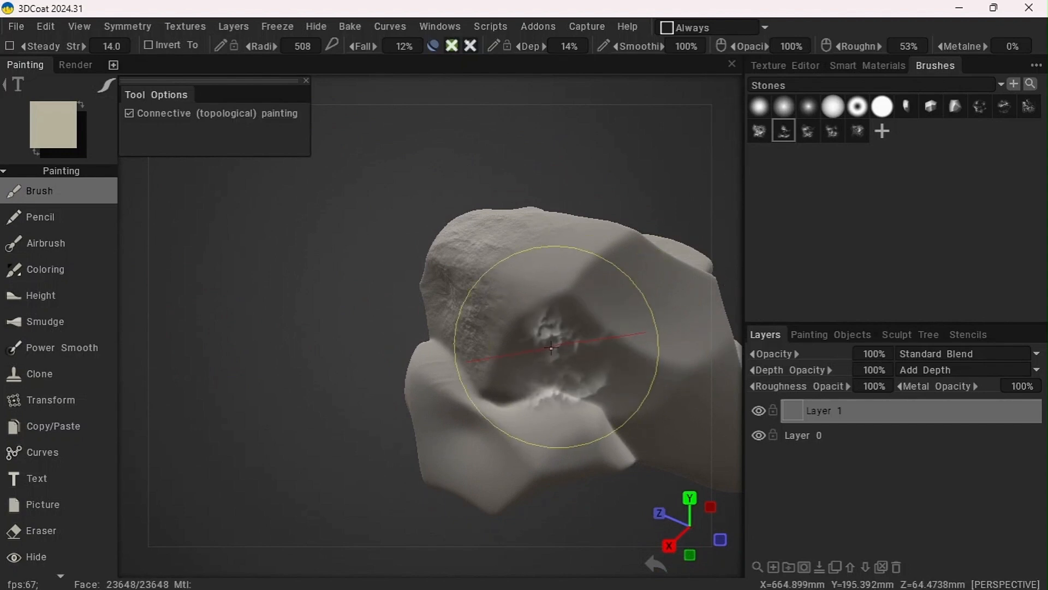
pyautogui.moveTo(306, 464); pyautogui.dragTo(199, 529)
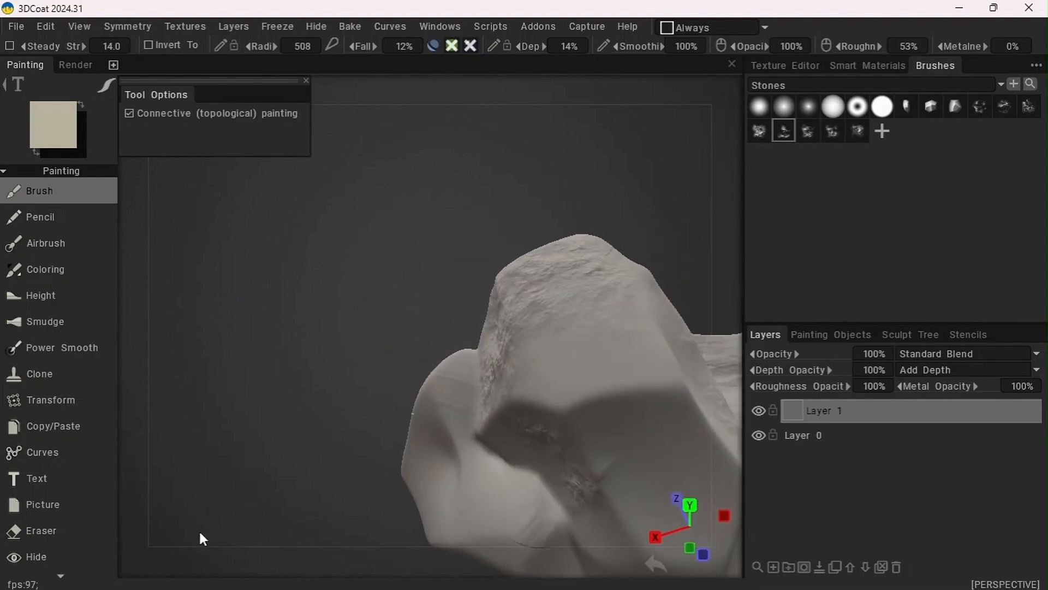
pyautogui.click(614, 454)
pyautogui.click(596, 343)
pyautogui.moveTo(241, 295)
pyautogui.mouseDown()
pyautogui.moveTo(316, 248)
pyautogui.moveTo(393, 229)
pyautogui.mouseUp()
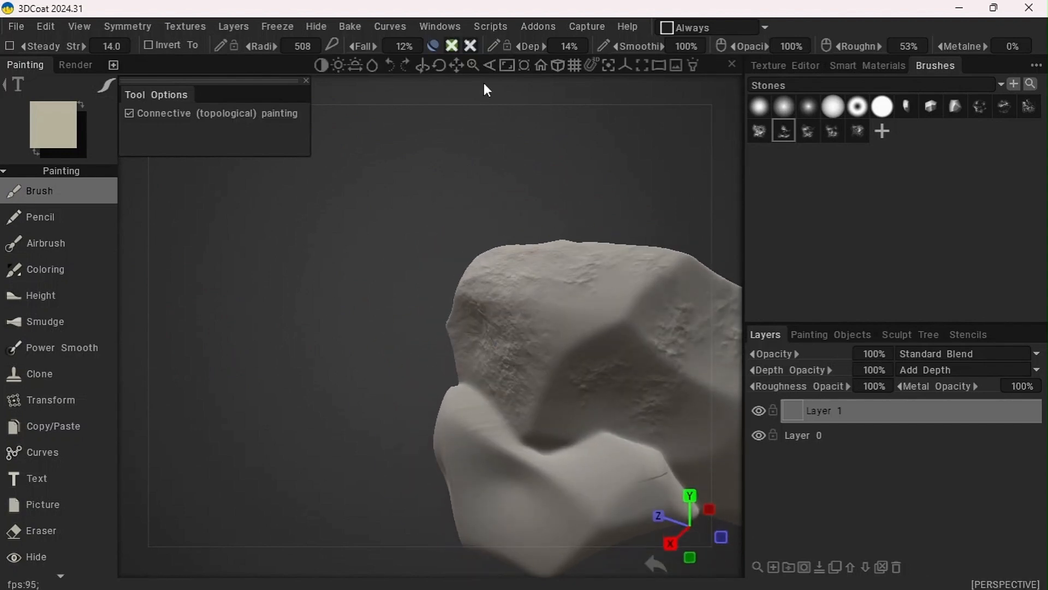
# Paint relief along the rock's upper edge and recess with the stone alpha five before Stone_7, enlarging the radius to 328, and undo the last stroke
pyautogui.moveTo(473, 65); pyautogui.dragTo(474, 71)
pyautogui.click(995, 109)
pyautogui.scroll(-6, 542, 315)
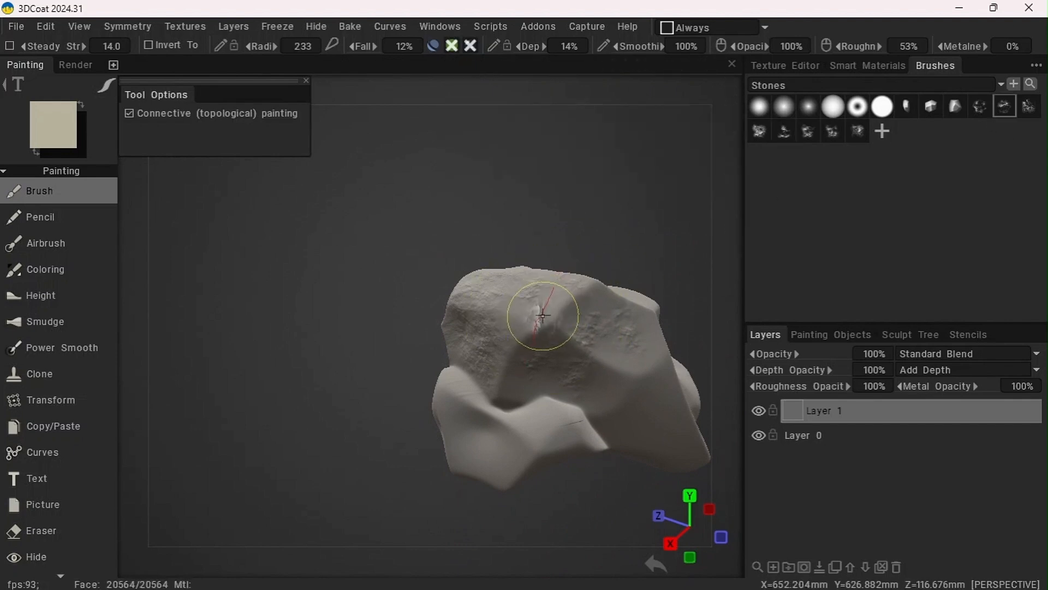
pyautogui.moveTo(214, 427)
pyautogui.mouseDown()
pyautogui.moveTo(442, 421)
pyautogui.moveTo(519, 377)
pyautogui.mouseUp()
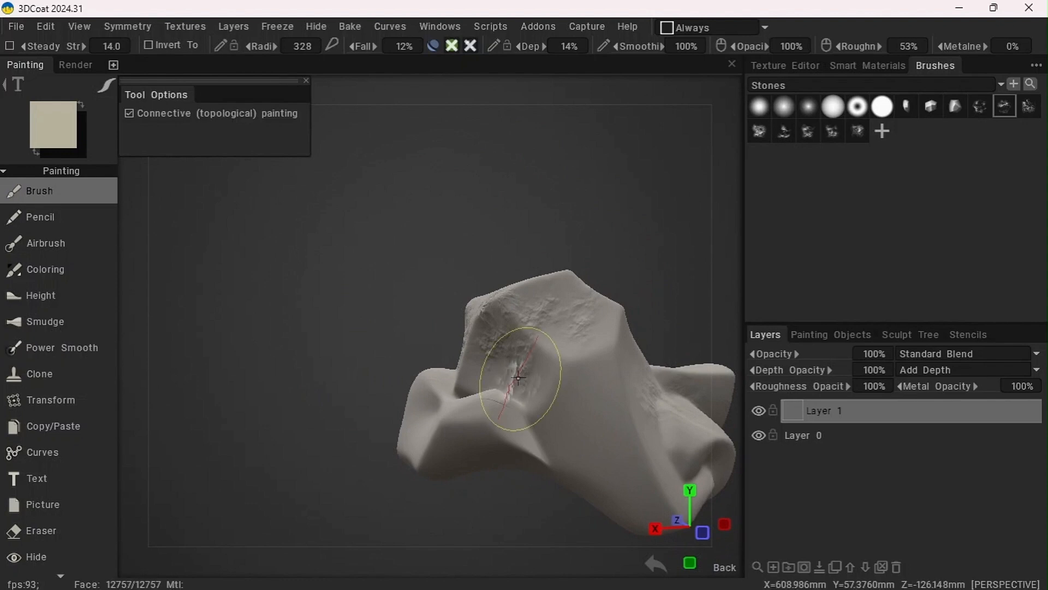
pyautogui.hotkey('ctrl', 'z')
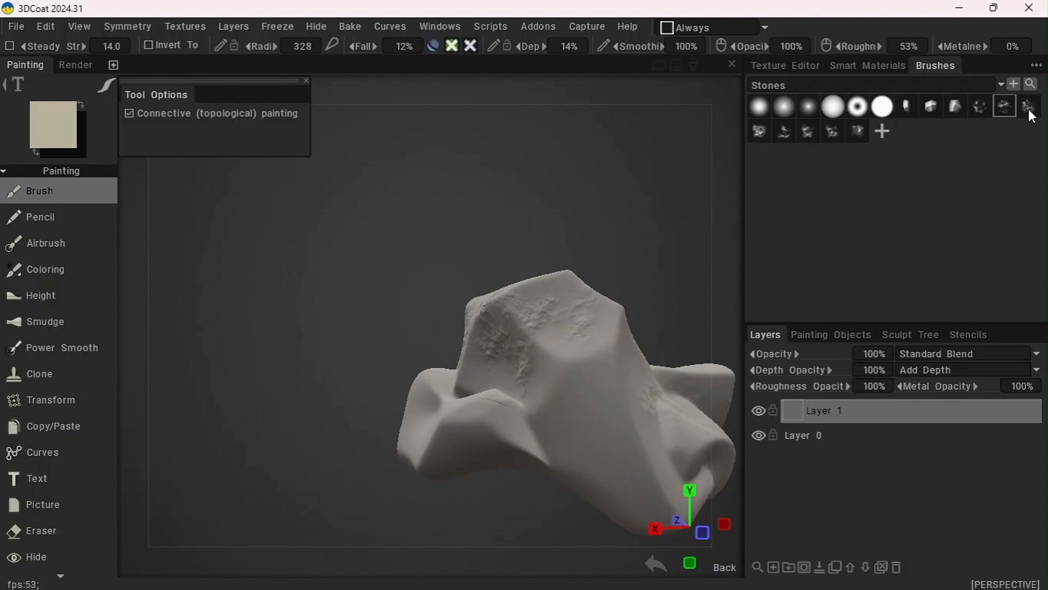
# Paint relief down the rock's smooth back face with the stone alpha four before Stone_7 at a brush radius of 226
pyautogui.moveTo(572, 376)
pyautogui.mouseDown()
pyautogui.moveTo(597, 445)
pyautogui.moveTo(614, 437)
pyautogui.moveTo(601, 429)
pyautogui.mouseUp()
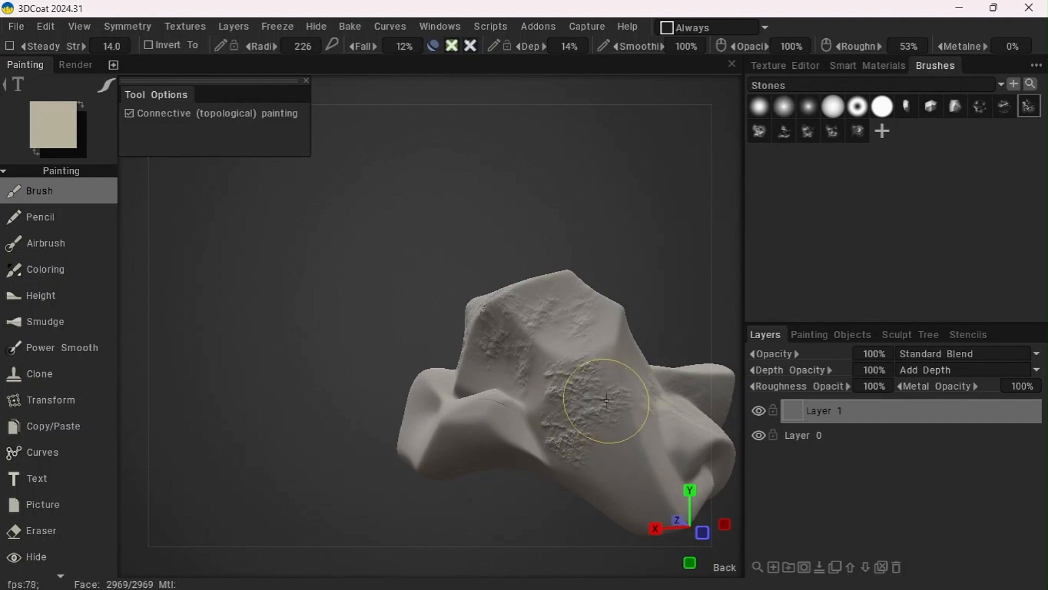
pyautogui.moveTo(362, 495); pyautogui.dragTo(315, 495)
pyautogui.moveTo(457, 69); pyautogui.dragTo(397, 1)
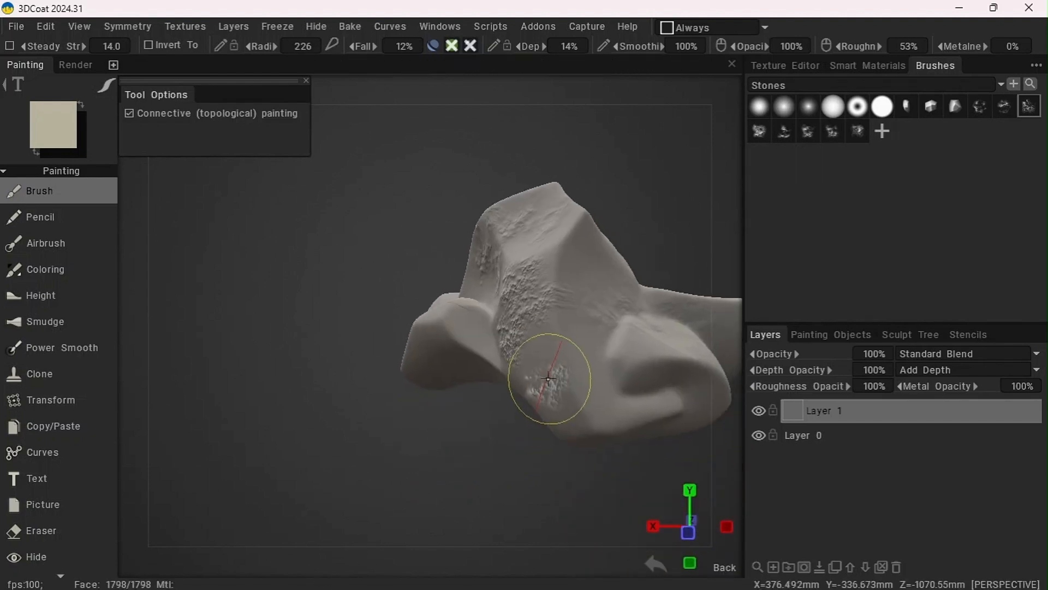
pyautogui.keyDown('alt'); pyautogui.moveTo(550, 381); pyautogui.dragTo(424, 348); pyautogui.keyUp('alt')
# Stamp relief on the rock's smooth underside with the stone alpha just before Stone_7, enlarging the brush radius to 576
pyautogui.click(808, 130)
pyautogui.moveTo(313, 459); pyautogui.dragTo(314, 421)
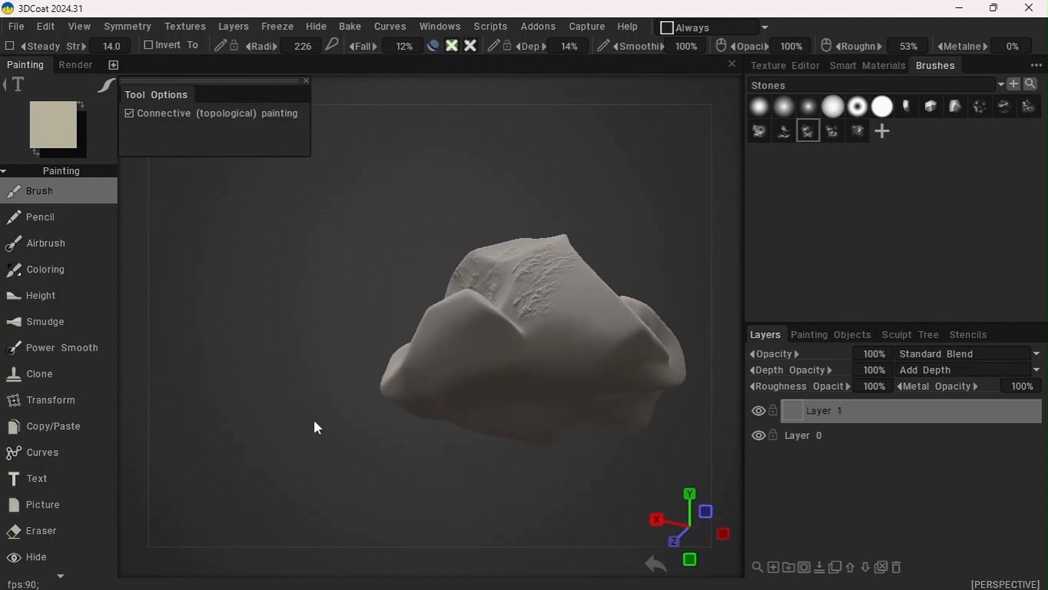
pyautogui.moveTo(586, 327)
pyautogui.mouseDown(button='right')
pyautogui.moveTo(644, 327)
pyautogui.moveTo(617, 328)
pyautogui.mouseUp(button='right')
pyautogui.moveTo(359, 440); pyautogui.dragTo(474, 300)
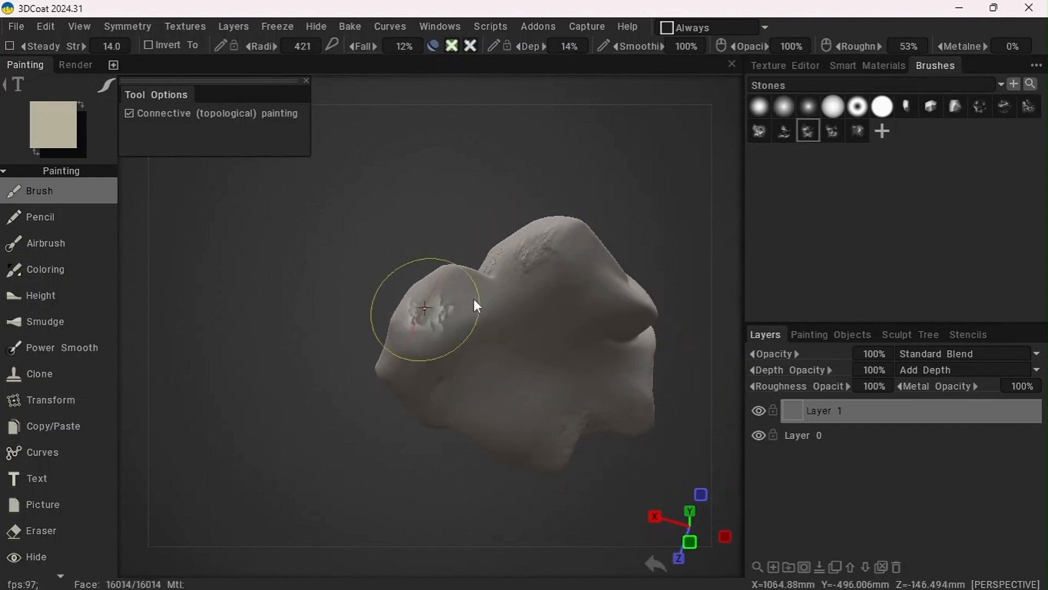
pyautogui.moveTo(424, 324)
pyautogui.mouseDown(button='right')
pyautogui.moveTo(444, 361)
pyautogui.moveTo(407, 361)
pyautogui.mouseUp(button='right')
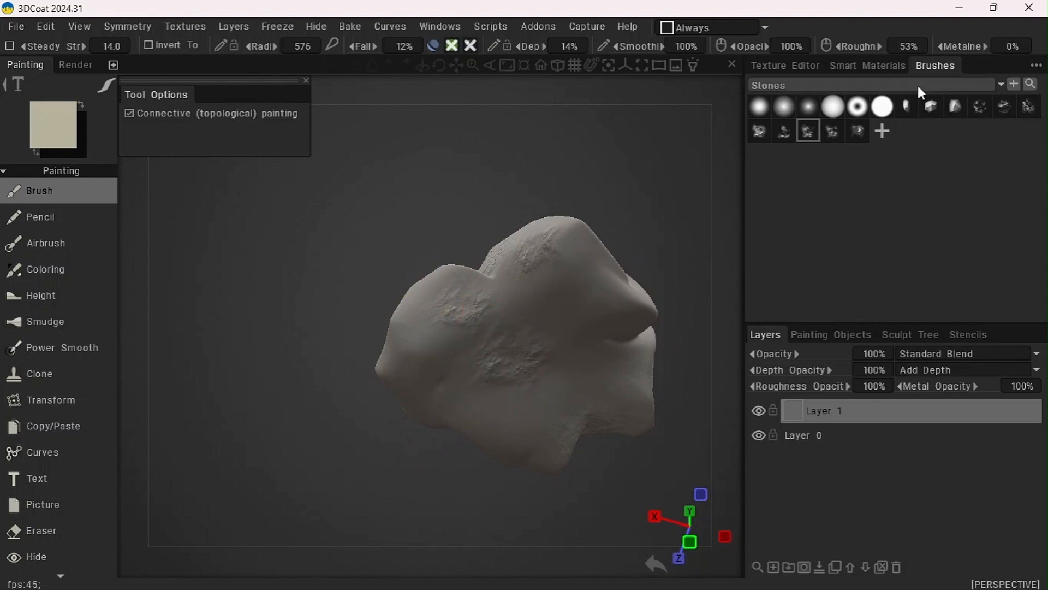
# Switch to the stone alpha six before Stone_7 and stamp coarser relief across the rock's underside
pyautogui.click(980, 106)
pyautogui.click(550, 306)
pyautogui.moveTo(437, 459); pyautogui.dragTo(437, 392)
pyautogui.click(448, 391)
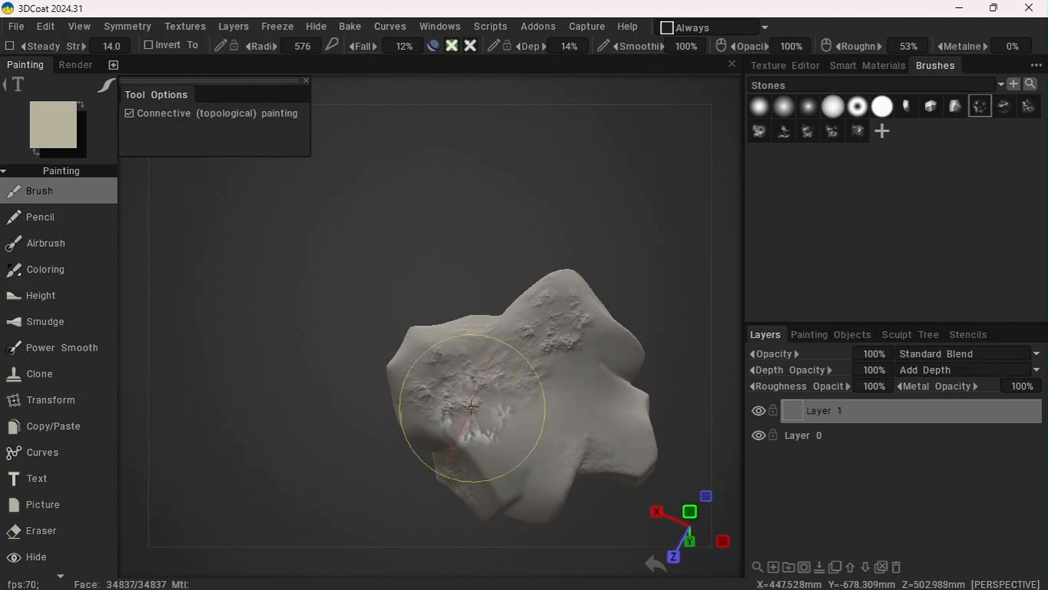
# Paint finer relief over the underside and adjoining side faces with the last alpha in the Stones set
pyautogui.click(857, 130)
pyautogui.click(517, 435)
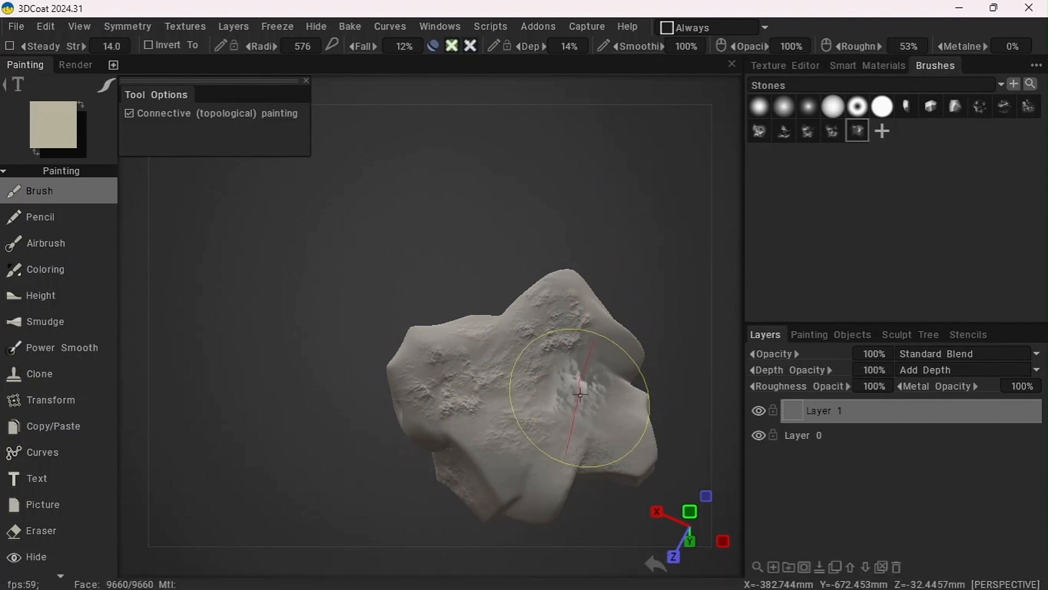
pyautogui.moveTo(480, 273)
pyautogui.mouseDown()
pyautogui.moveTo(499, 325)
pyautogui.moveTo(595, 377)
pyautogui.mouseUp()
pyautogui.moveTo(384, 324); pyautogui.dragTo(369, 371)
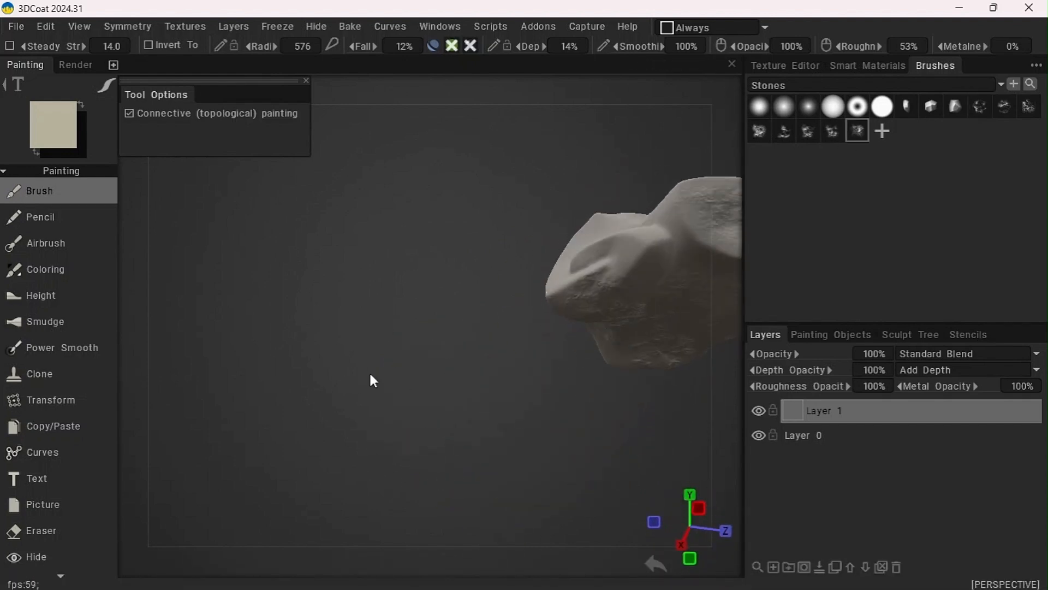
pyautogui.moveTo(481, 306); pyautogui.dragTo(437, 187)
pyautogui.moveTo(560, 177); pyautogui.dragTo(609, 357)
# Continue painting relief on the remaining smooth side faces and protruding lobes with the last Stones alpha at radius 576
pyautogui.moveTo(452, 343); pyautogui.dragTo(386, 422)
pyautogui.moveTo(446, 81); pyautogui.dragTo(496, 264)
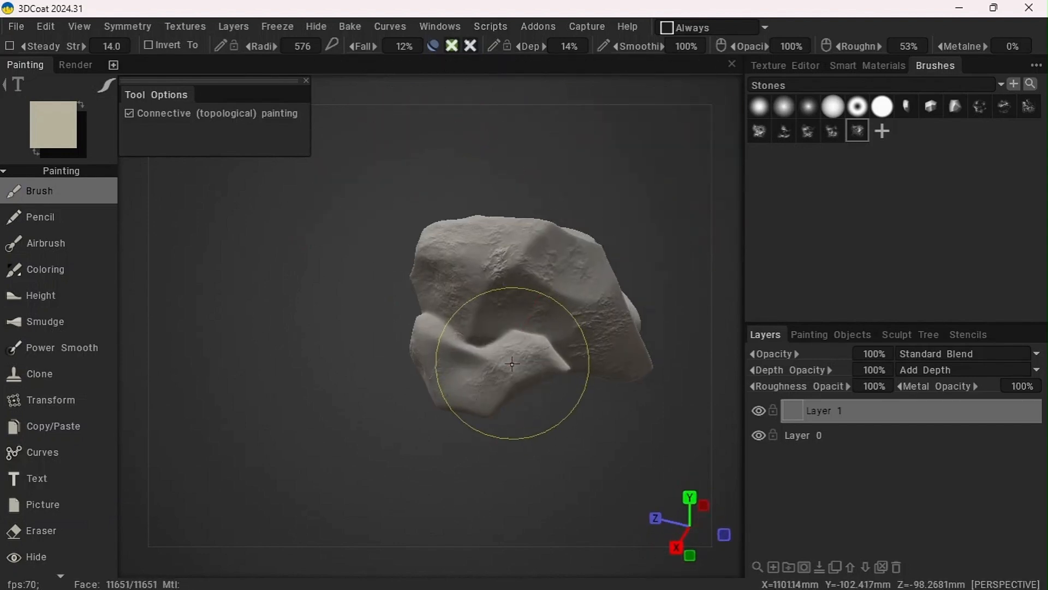
pyautogui.moveTo(499, 328); pyautogui.dragTo(378, 338)
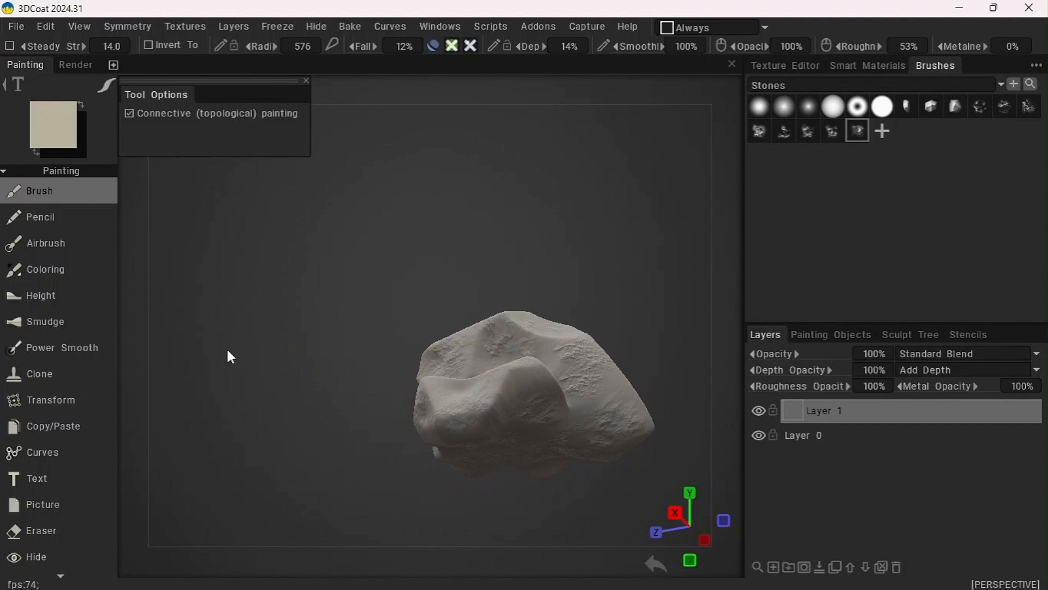
pyautogui.moveTo(226, 346); pyautogui.dragTo(548, 333)
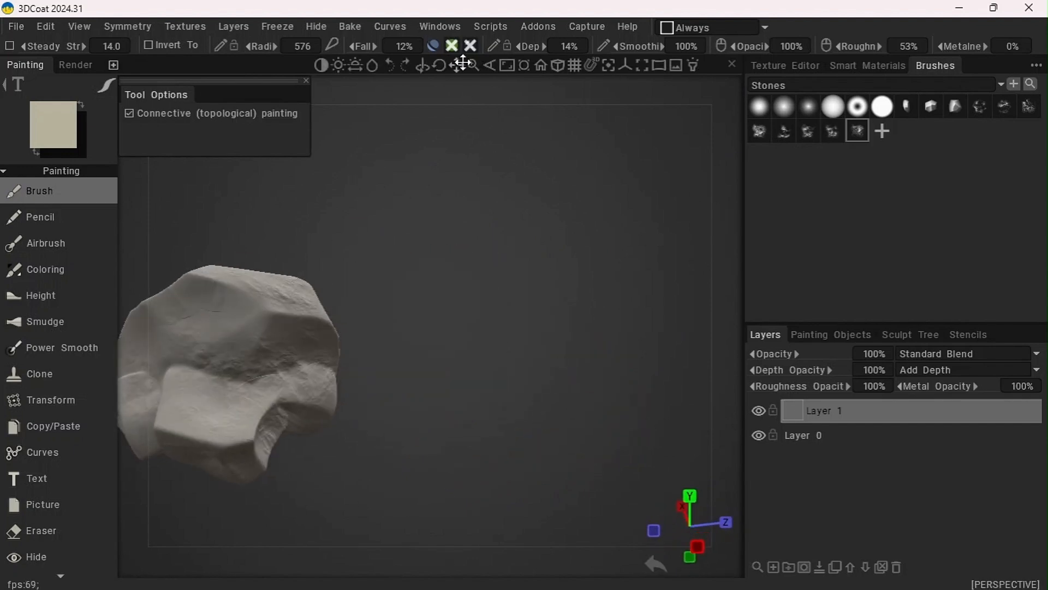
pyautogui.moveTo(460, 64); pyautogui.dragTo(452, 83)
pyautogui.moveTo(460, 309); pyautogui.dragTo(516, 520)
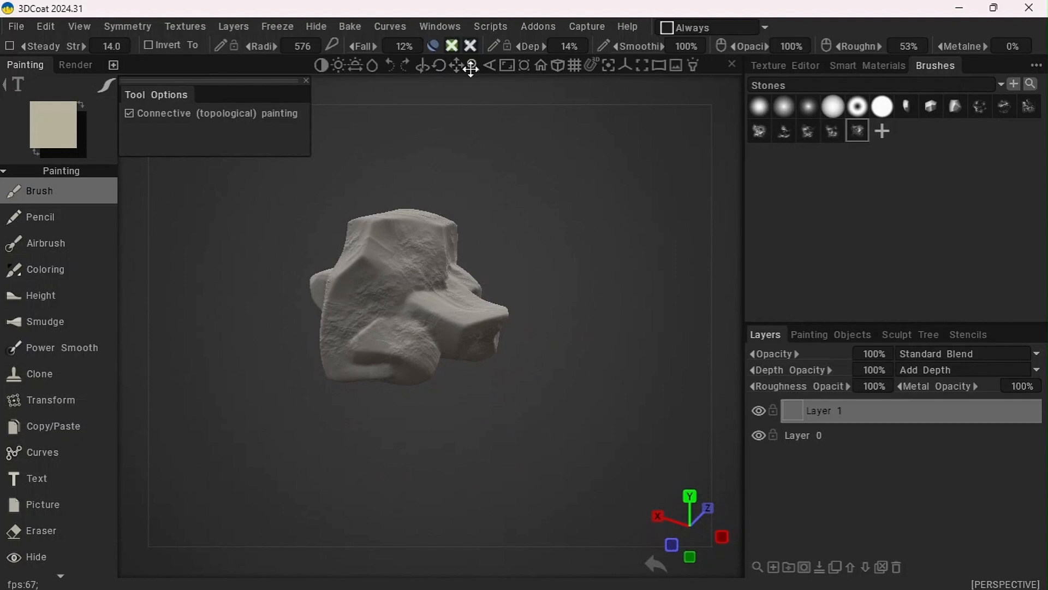
# Reduce the brush radius to 361 and paint relief on the large recessed face with the stone alpha just before Stone_7
pyautogui.moveTo(471, 68); pyautogui.dragTo(352, 311)
pyautogui.moveTo(489, 353); pyautogui.dragTo(436, 353, button='right')
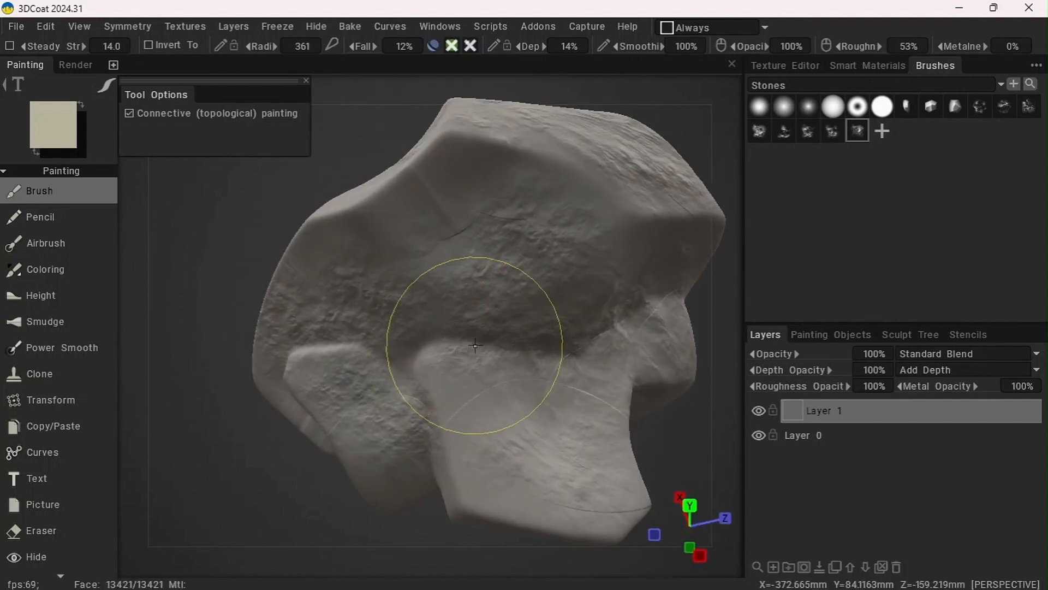
pyautogui.click(802, 133)
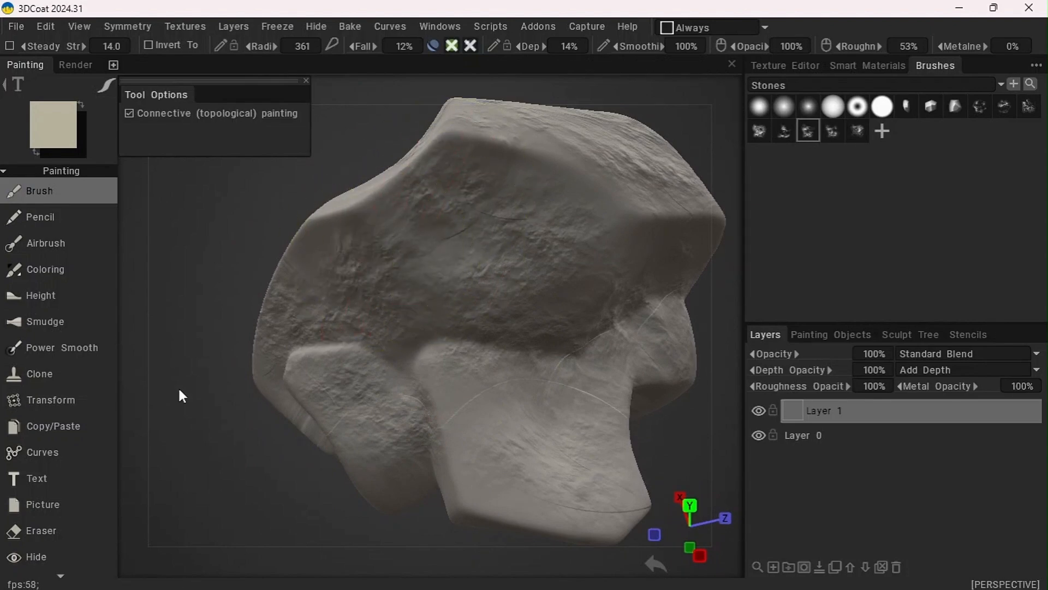
# Paint relief on the smooth facet below the rock's peak with the stone alpha just before Stone_7 at radius 361
pyautogui.moveTo(179, 388)
pyautogui.mouseDown()
pyautogui.moveTo(247, 342)
pyautogui.moveTo(398, 346)
pyautogui.moveTo(297, 374)
pyautogui.mouseUp()
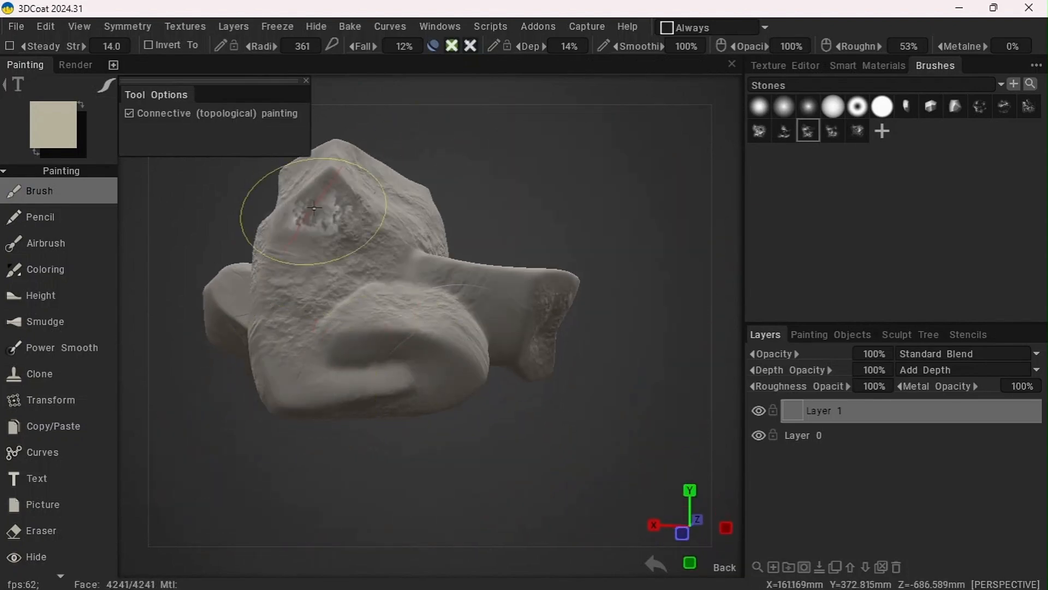
pyautogui.moveTo(139, 296)
pyautogui.mouseDown()
pyautogui.moveTo(378, 475)
pyautogui.moveTo(315, 76)
pyautogui.mouseUp()
pyautogui.moveTo(454, 67); pyautogui.dragTo(676, 85)
pyautogui.moveTo(593, 451)
pyautogui.mouseDown()
pyautogui.moveTo(548, 532)
pyautogui.moveTo(634, 524)
pyautogui.mouseUp()
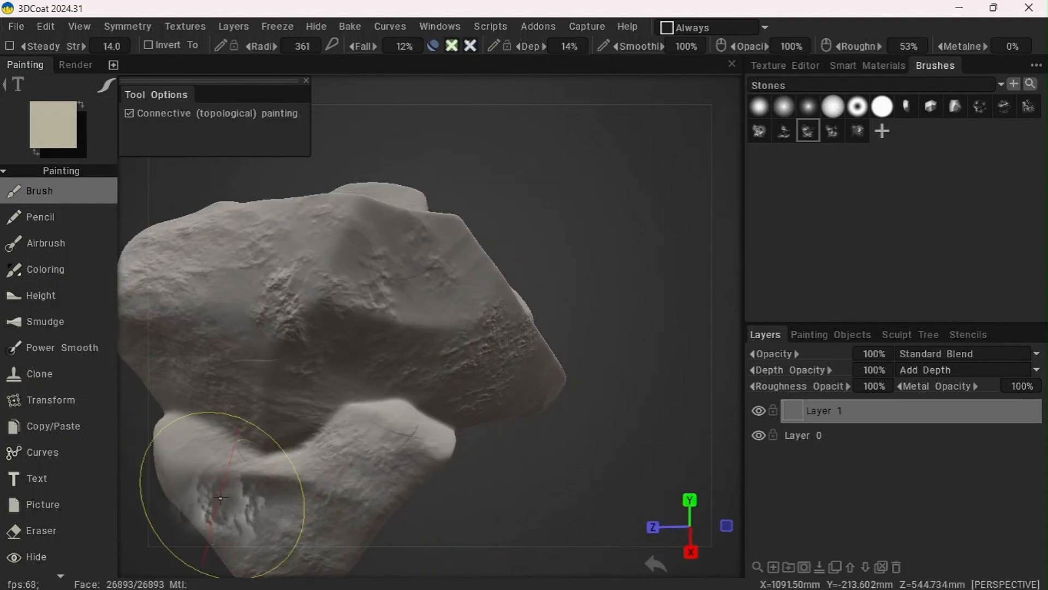
# Paint relief over the rock's lower protrusion and broad underside with the same stone alpha at radius 361
pyautogui.moveTo(627, 441); pyautogui.dragTo(485, 464)
pyautogui.moveTo(299, 257); pyautogui.dragTo(456, 71)
pyautogui.click(522, 64)
pyautogui.moveTo(628, 229)
pyautogui.mouseDown()
pyautogui.moveTo(188, 468)
pyautogui.moveTo(477, 443)
pyautogui.moveTo(521, 261)
pyautogui.moveTo(494, 158)
pyautogui.mouseUp()
pyautogui.moveTo(473, 65); pyautogui.dragTo(410, 117)
pyautogui.moveTo(367, 406)
pyautogui.mouseDown()
pyautogui.moveTo(356, 356)
pyautogui.moveTo(582, 252)
pyautogui.mouseUp()
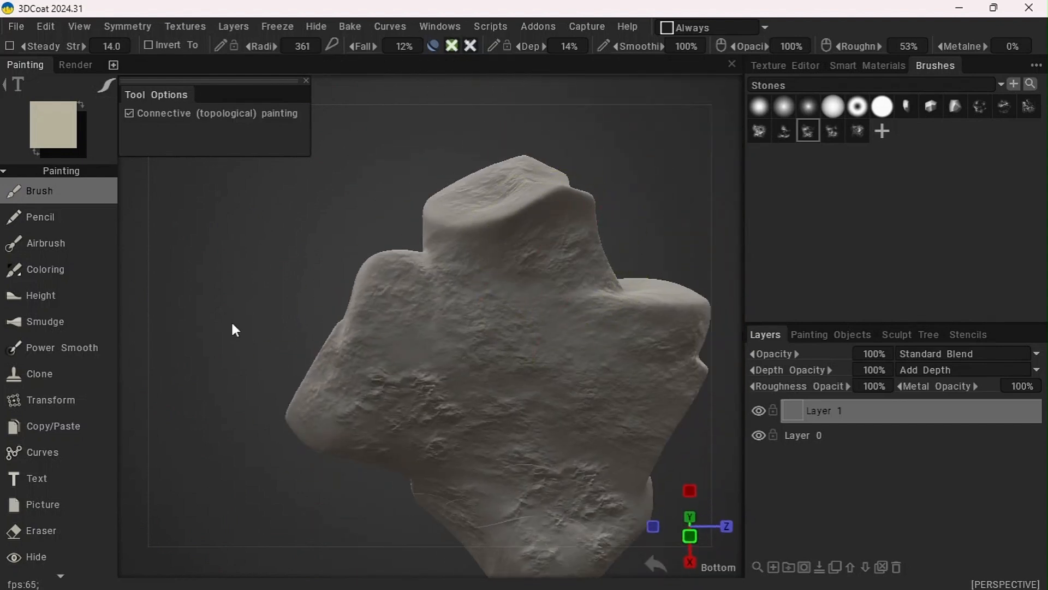
# Paint relief around the bottom edge of the rounded lobe and on the neighbouring protruding arm
pyautogui.moveTo(231, 320)
pyautogui.mouseDown()
pyautogui.moveTo(60, 372)
pyautogui.moveTo(365, 412)
pyautogui.mouseUp()
pyautogui.moveTo(382, 191); pyautogui.dragTo(320, 283)
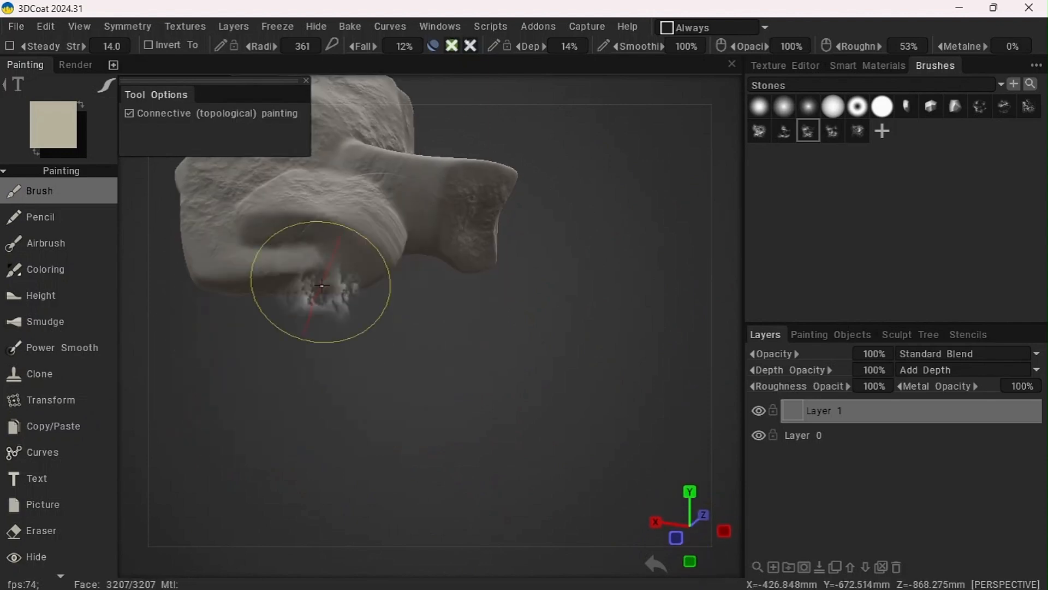
pyautogui.moveTo(527, 328); pyautogui.dragTo(475, 284)
pyautogui.moveTo(494, 349); pyautogui.dragTo(291, 412)
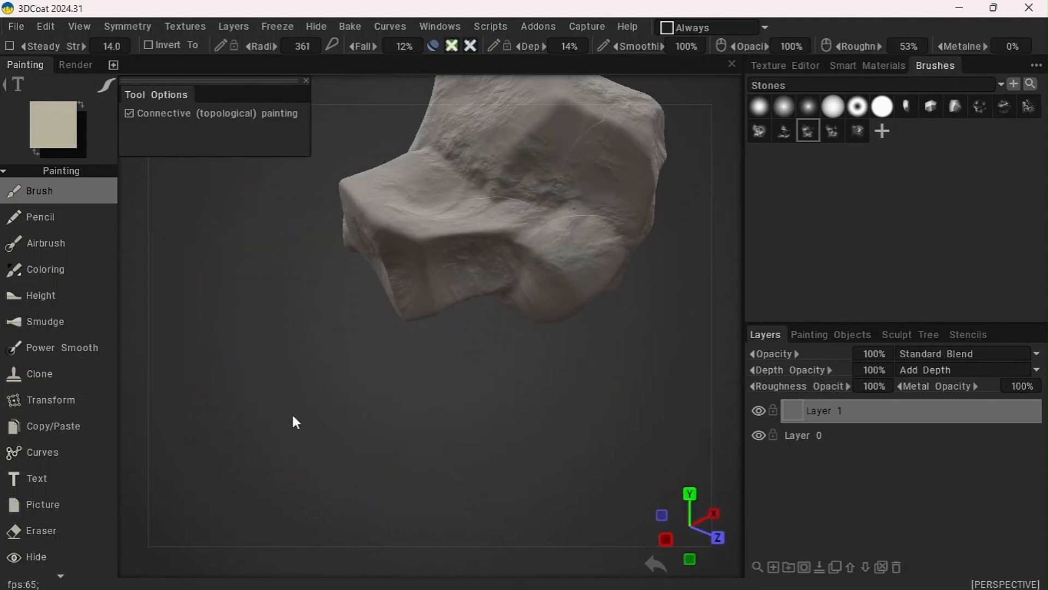
# Inspect the relief from several sides and switch to the Eraser with the small soft round alpha of the Default brush set
pyautogui.moveTo(731, 253); pyautogui.dragTo(484, 402)
pyautogui.moveTo(470, 65); pyautogui.dragTo(447, 112)
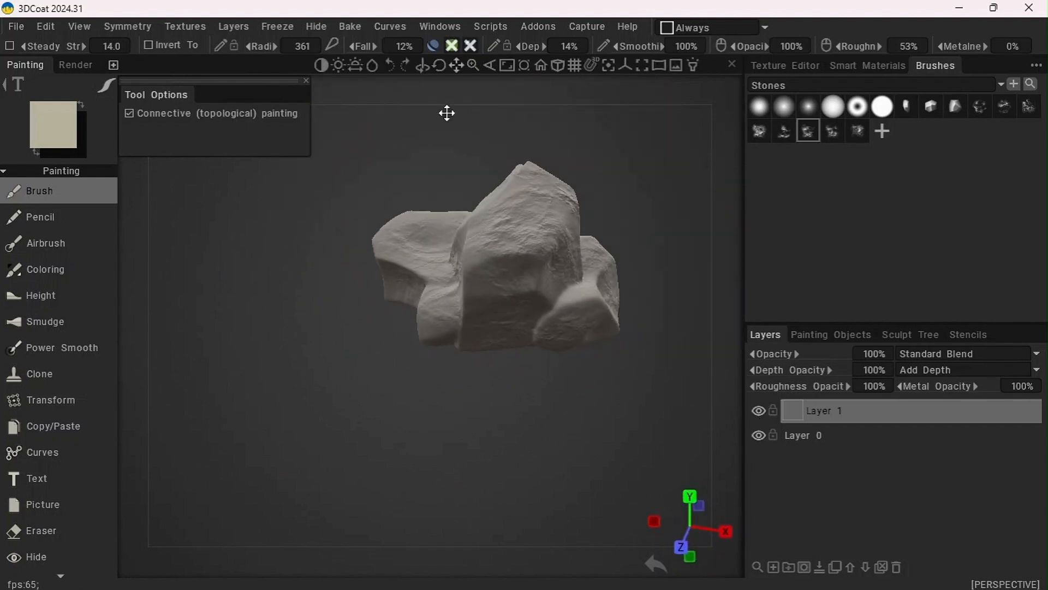
pyautogui.moveTo(456, 66); pyautogui.dragTo(634, 237)
pyautogui.moveTo(459, 66)
pyautogui.moveTo(459, 67); pyautogui.dragTo(515, 35)
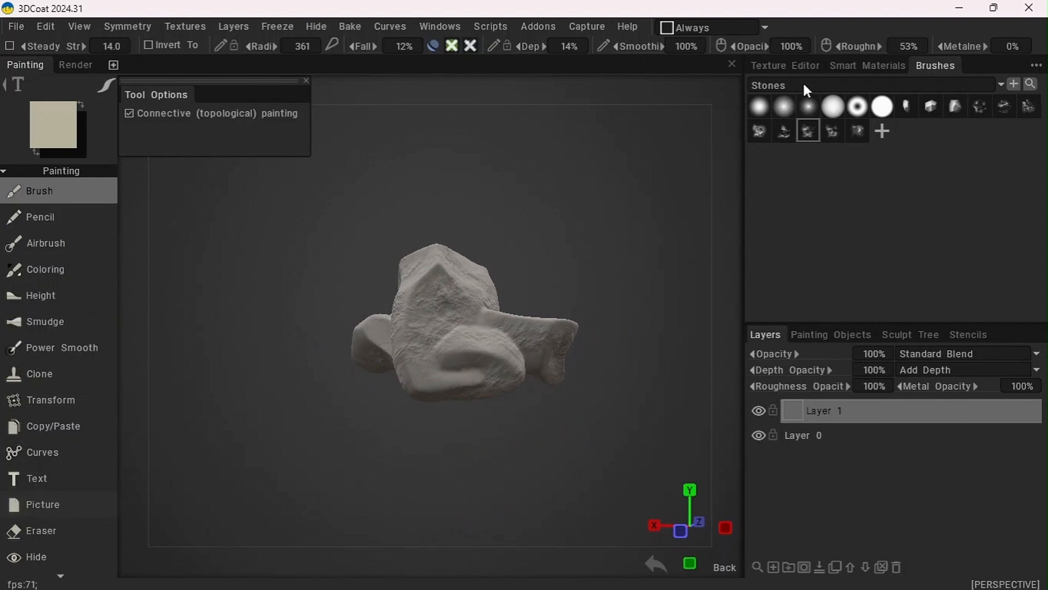
pyautogui.click(806, 107)
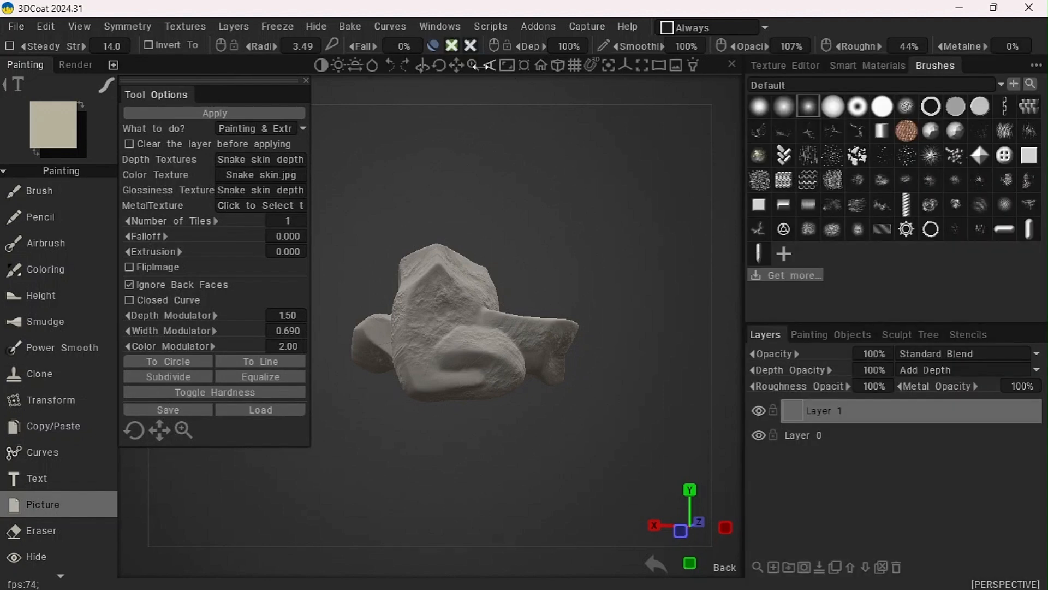
pyautogui.moveTo(457, 66); pyautogui.dragTo(457, 57)
pyautogui.click(44, 532)
# Erase a trial spot in the crease above the protruding block, undo it, and set the Eraser radius to 252 and transparency to 100%
pyautogui.moveTo(519, 229); pyautogui.dragTo(382, 286)
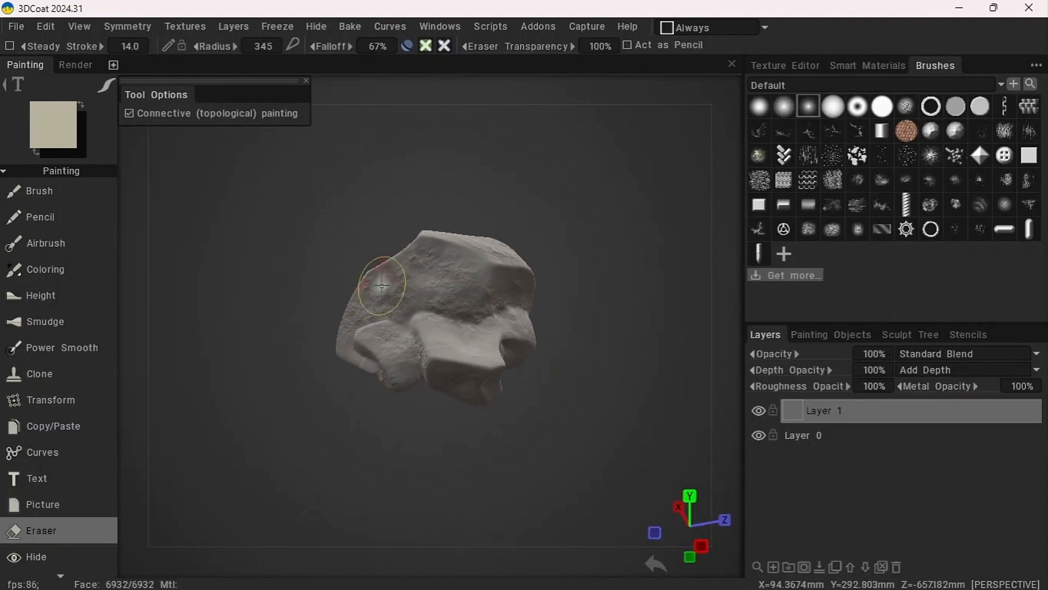
pyautogui.moveTo(457, 65)
pyautogui.mouseDown()
pyautogui.moveTo(456, 53)
pyautogui.moveTo(473, 66)
pyautogui.moveTo(437, 79)
pyautogui.moveTo(471, 66)
pyautogui.moveTo(440, 67)
pyautogui.mouseUp()
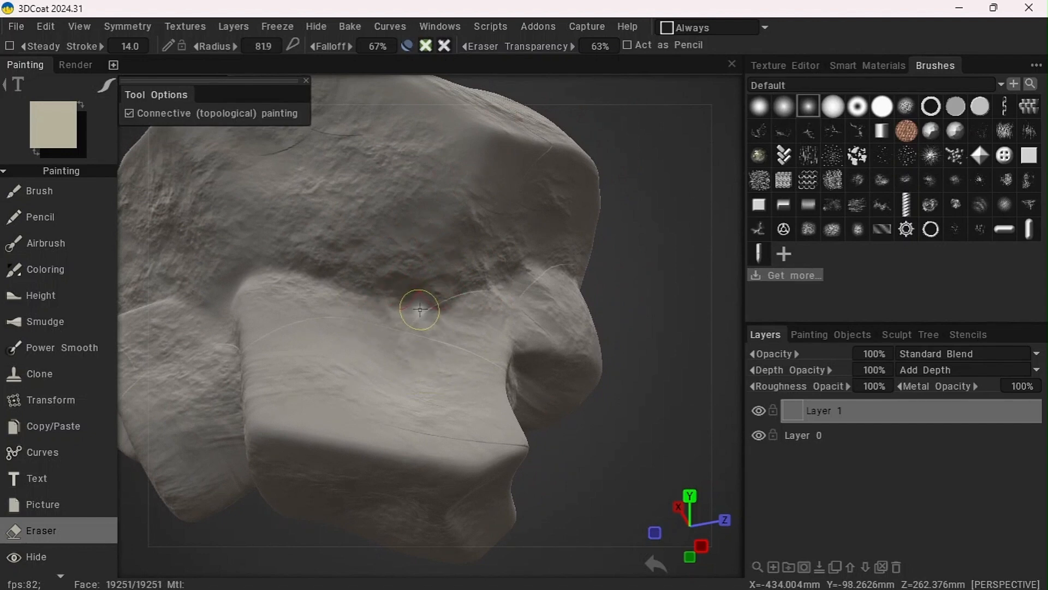
pyautogui.moveTo(437, 310); pyautogui.dragTo(426, 315, button='right')
pyautogui.hotkey('ctrl', 'z')
pyautogui.moveTo(600, 46); pyautogui.dragTo(709, 62)
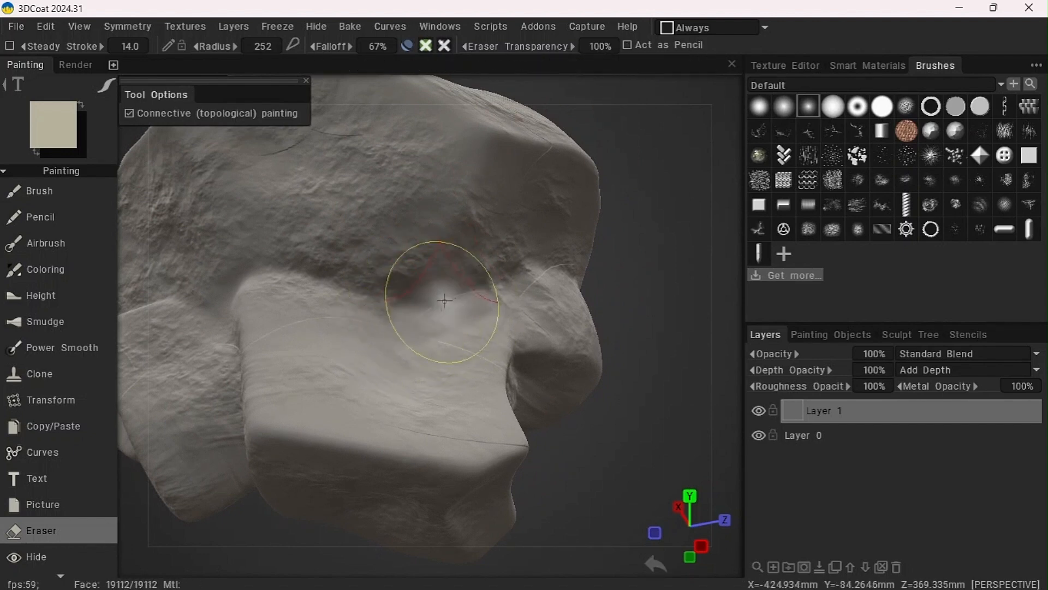
# Erase the thin line artefacts on the rounded lobe and dark recessed face with the Eraser at radius 252
pyautogui.moveTo(253, 329); pyautogui.dragTo(505, 306, button='middle')
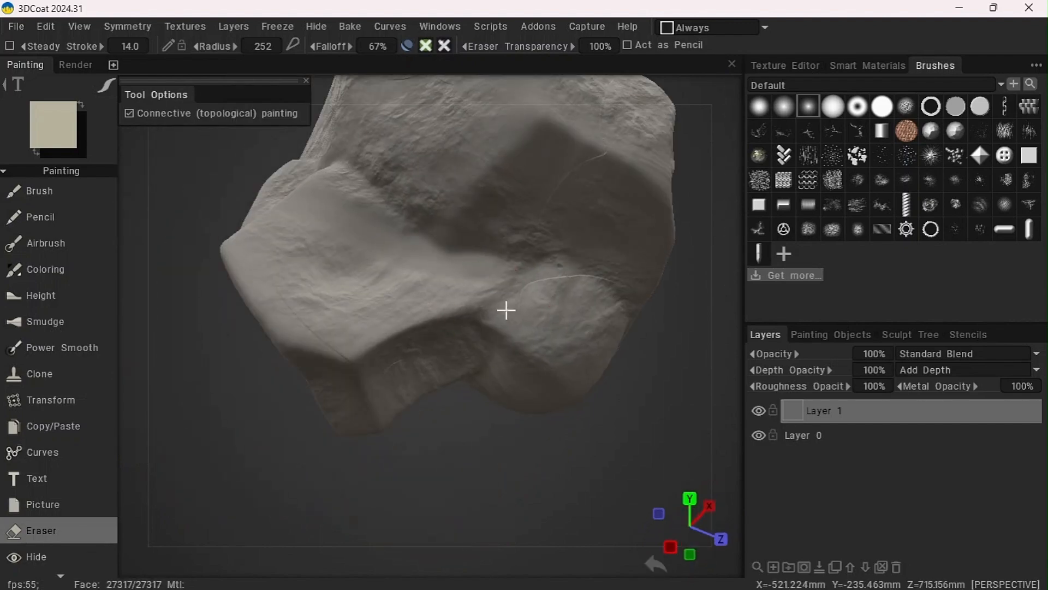
pyautogui.click(626, 287)
pyautogui.click(545, 222)
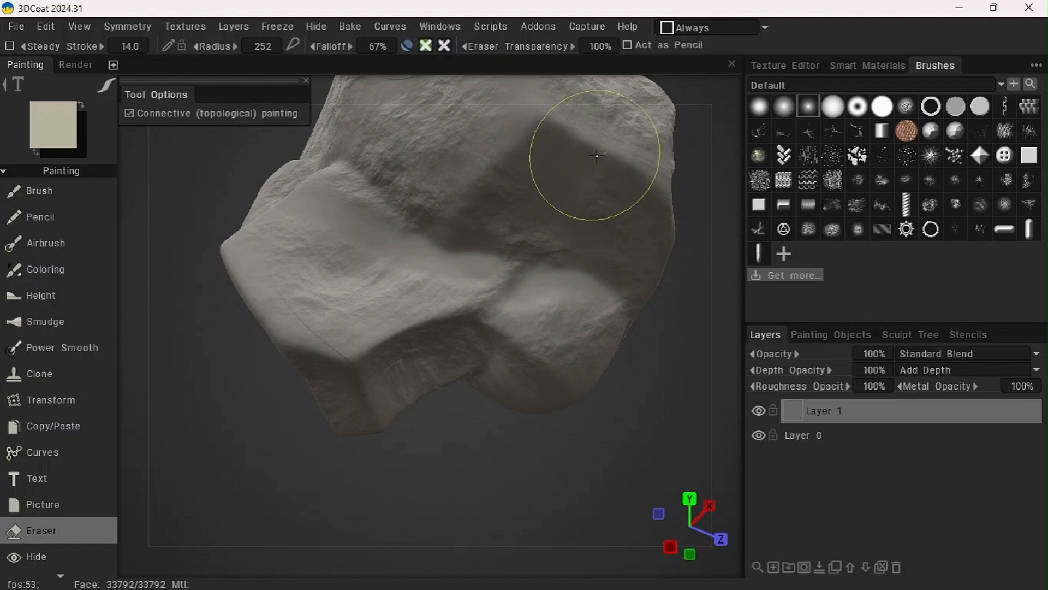
pyautogui.click(584, 171)
pyautogui.moveTo(466, 459)
pyautogui.mouseDown()
pyautogui.moveTo(633, 319)
pyautogui.moveTo(552, 281)
pyautogui.moveTo(426, 461)
pyautogui.mouseUp()
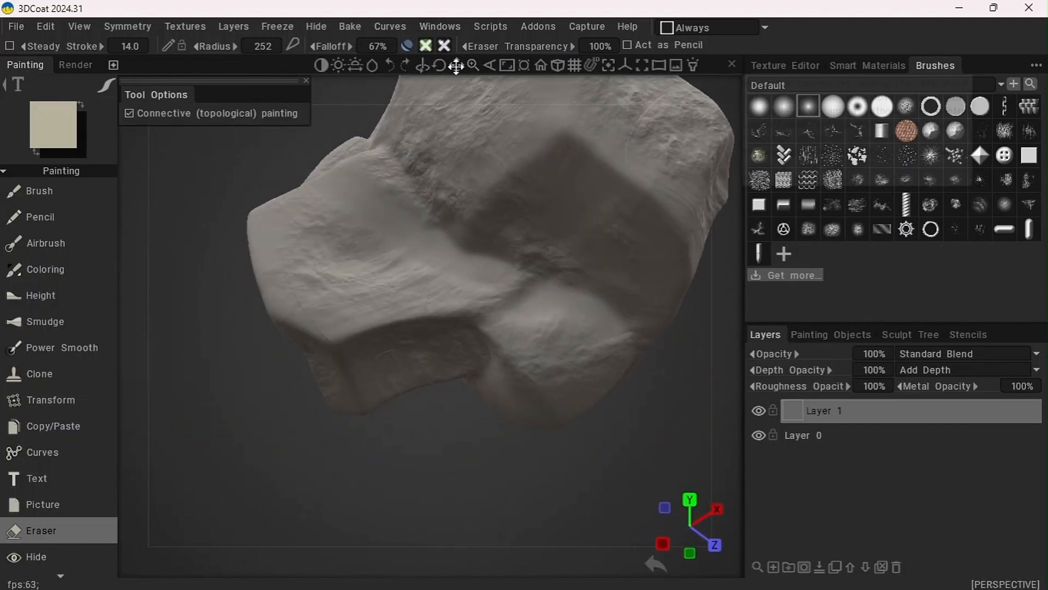
# Erase leftover artefacts along the protruding block's end and on the striped side of the rounded lobe with the Eraser
pyautogui.moveTo(456, 66); pyautogui.dragTo(469, 65)
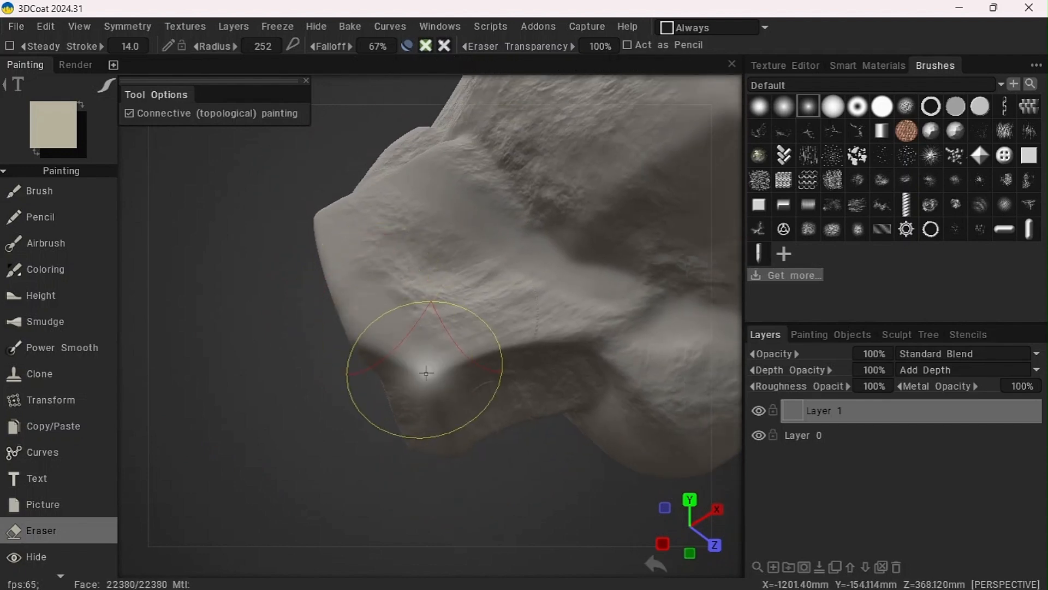
pyautogui.moveTo(309, 386); pyautogui.dragTo(278, 307)
pyautogui.moveTo(338, 414); pyautogui.dragTo(600, 382)
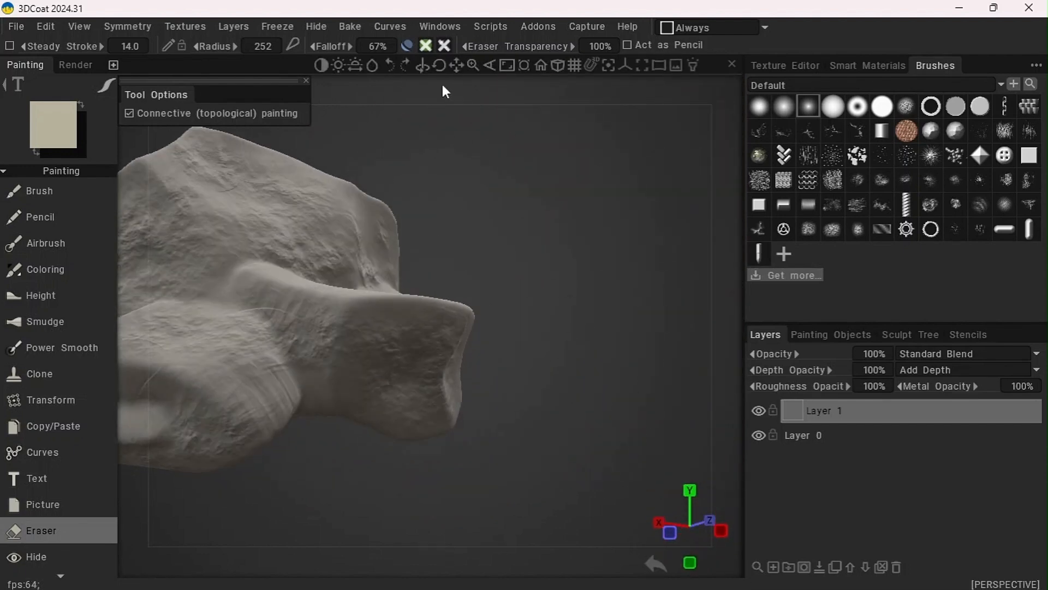
pyautogui.moveTo(455, 65); pyautogui.dragTo(462, 65)
pyautogui.moveTo(362, 353); pyautogui.dragTo(583, 509)
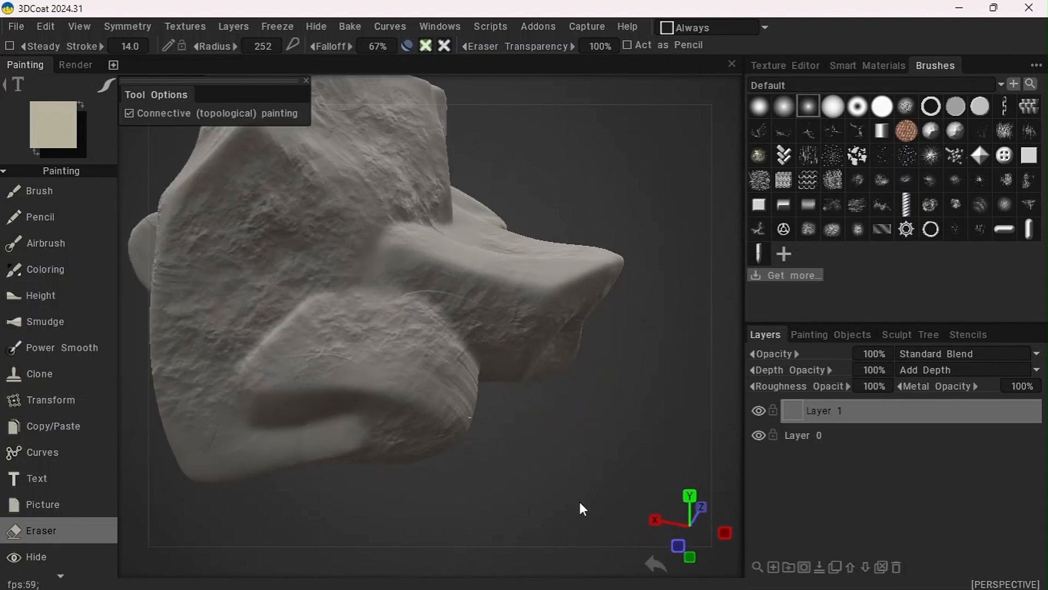
pyautogui.moveTo(476, 295)
pyautogui.mouseDown()
pyautogui.moveTo(564, 257)
pyautogui.moveTo(575, 320)
pyautogui.moveTo(515, 316)
pyautogui.mouseUp()
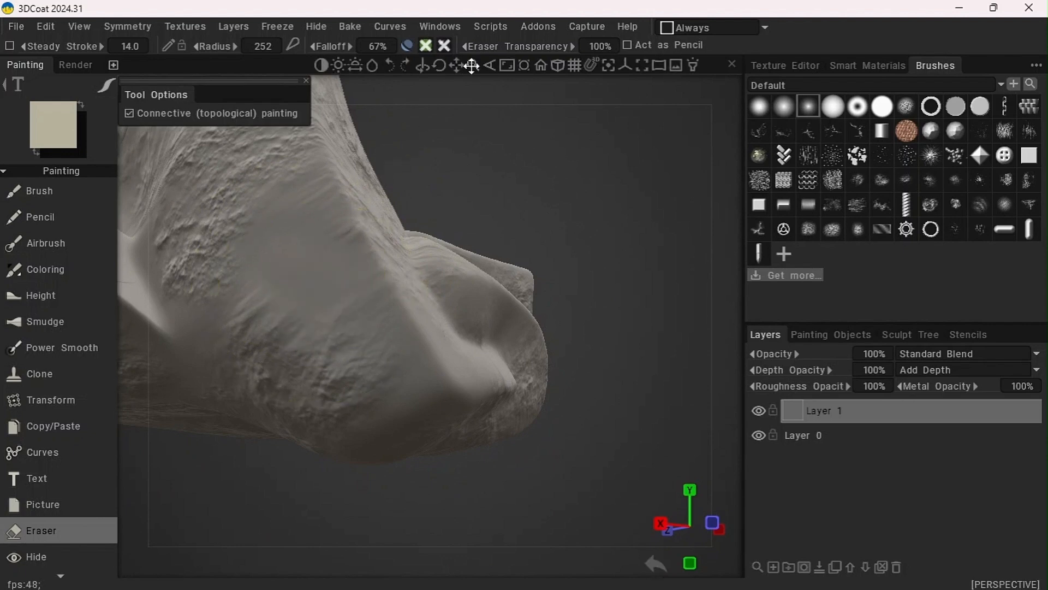
# Erase brush artefacts on the protruding arm and in the hollow between its two humps
pyautogui.moveTo(470, 65); pyautogui.dragTo(452, 65)
pyautogui.moveTo(508, 416)
pyautogui.mouseDown()
pyautogui.moveTo(426, 421)
pyautogui.moveTo(438, 285)
pyautogui.mouseUp()
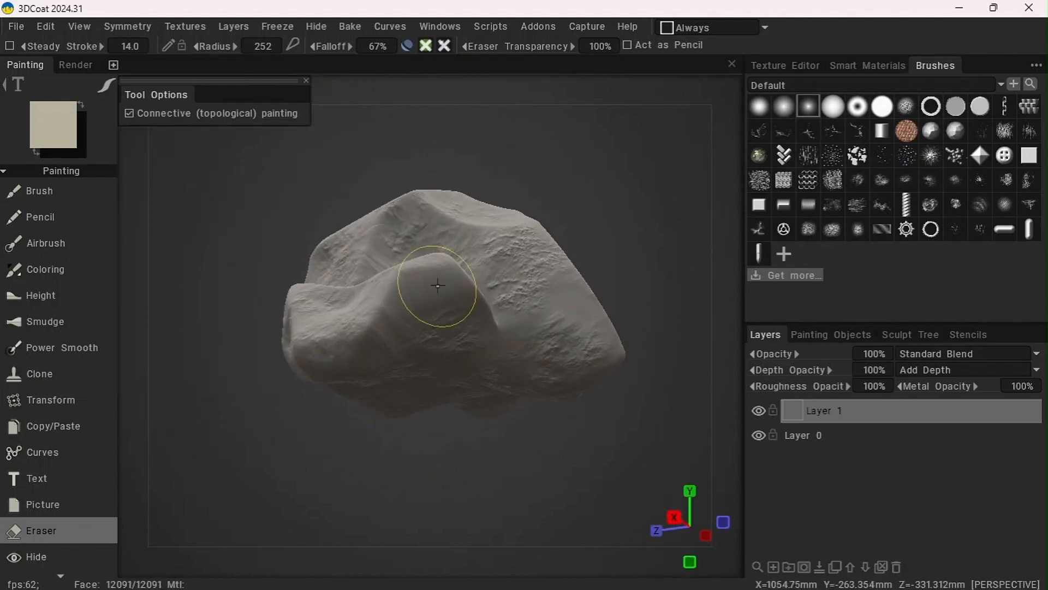
pyautogui.moveTo(387, 335)
pyautogui.mouseDown()
pyautogui.moveTo(454, 524)
pyautogui.moveTo(615, 498)
pyautogui.moveTo(479, 271)
pyautogui.mouseUp()
pyautogui.moveTo(465, 63)
pyautogui.mouseDown()
pyautogui.moveTo(476, 70)
pyautogui.moveTo(463, 67)
pyautogui.mouseUp()
pyautogui.moveTo(491, 415); pyautogui.dragTo(510, 497)
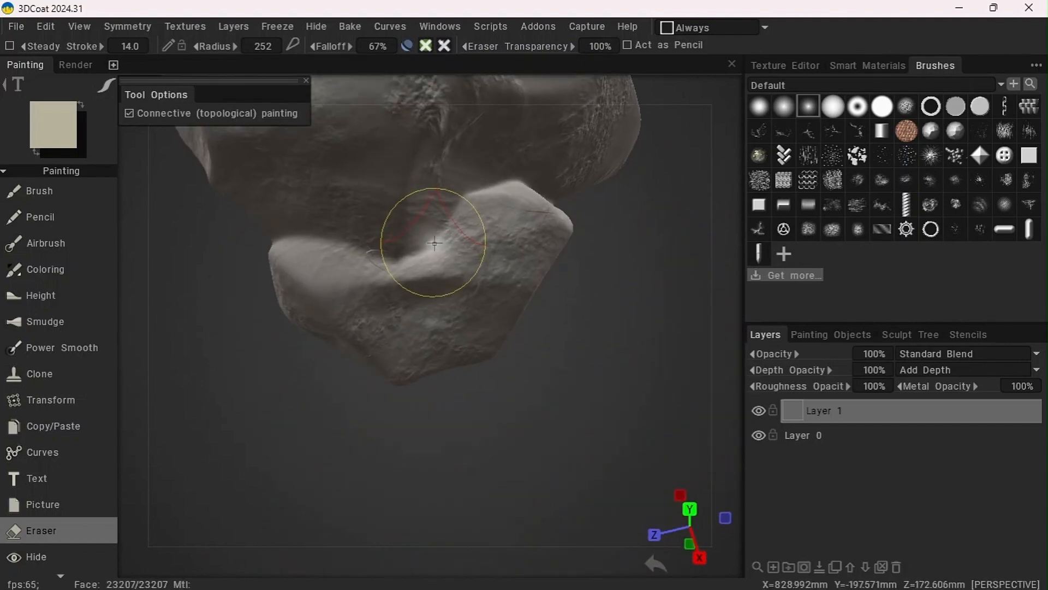
pyautogui.moveTo(601, 379)
pyautogui.mouseDown()
pyautogui.moveTo(358, 311)
pyautogui.moveTo(552, 468)
pyautogui.moveTo(636, 514)
pyautogui.mouseUp()
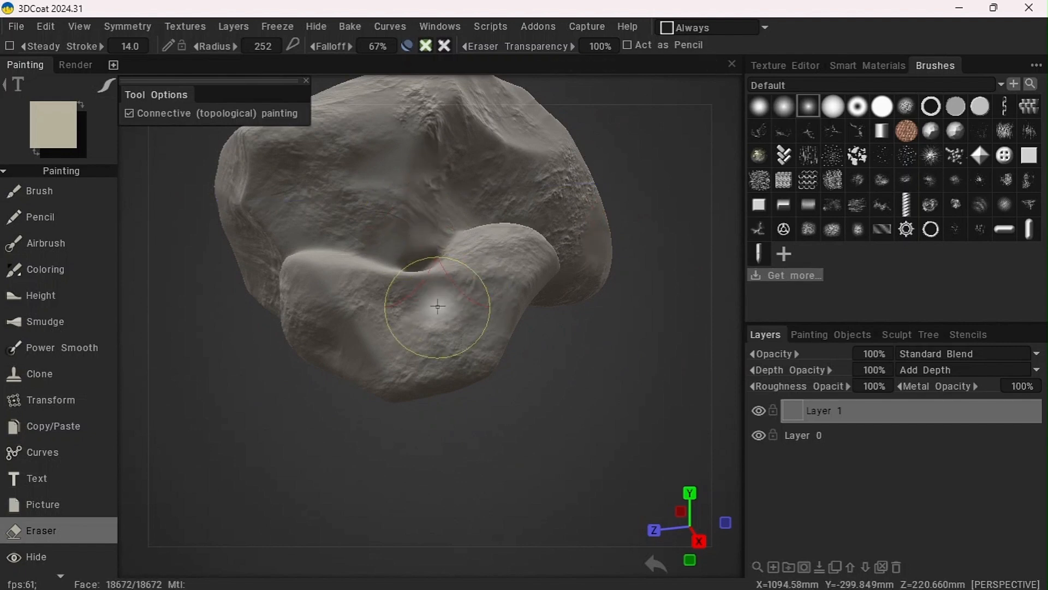
# Erase harsh relief on the small lobe beside the protruding block, including its underside
pyautogui.moveTo(458, 65)
pyautogui.mouseDown()
pyautogui.moveTo(322, 498)
pyautogui.moveTo(467, 32)
pyautogui.moveTo(454, 60)
pyautogui.moveTo(474, 65)
pyautogui.mouseUp()
pyautogui.moveTo(646, 289); pyautogui.dragTo(505, 271)
pyautogui.moveTo(262, 338); pyautogui.dragTo(503, 215)
pyautogui.moveTo(343, 181); pyautogui.dragTo(480, 186)
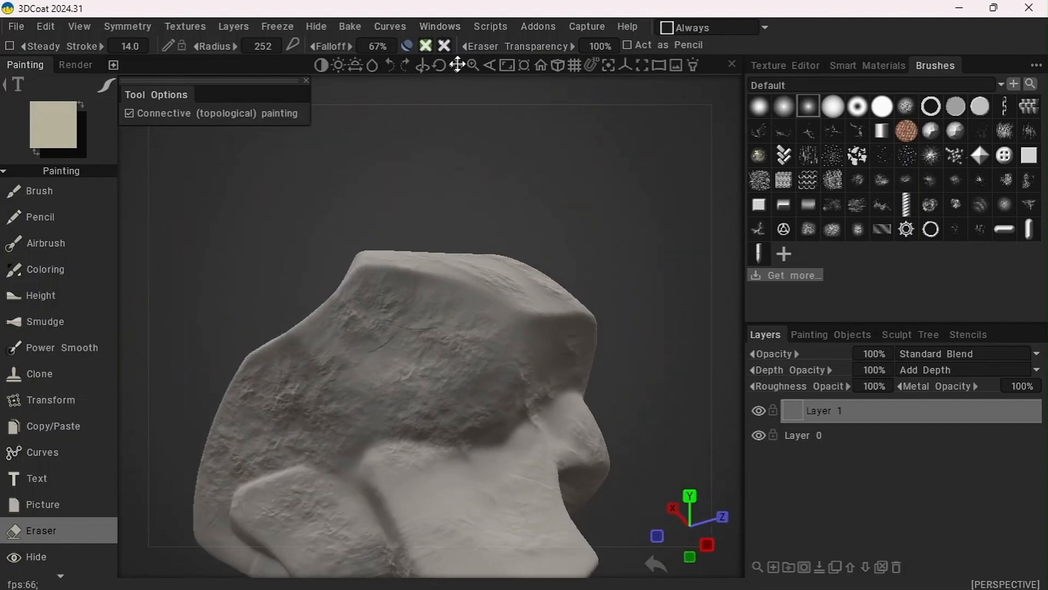
pyautogui.moveTo(458, 65)
pyautogui.mouseDown()
pyautogui.moveTo(473, 65)
pyautogui.moveTo(503, 289)
pyautogui.mouseUp()
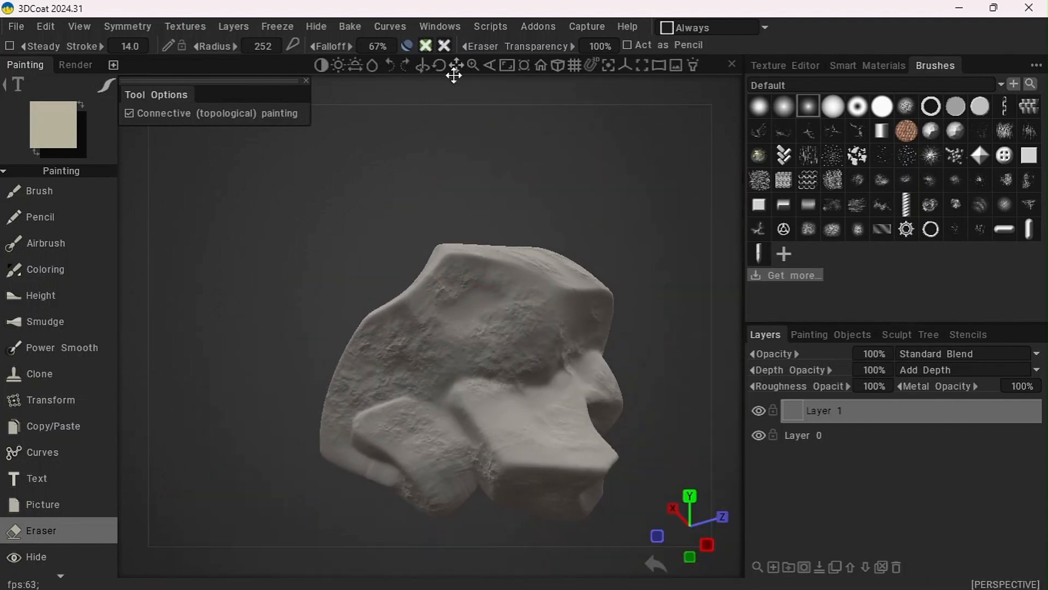
pyautogui.moveTo(457, 70); pyautogui.dragTo(461, 190)
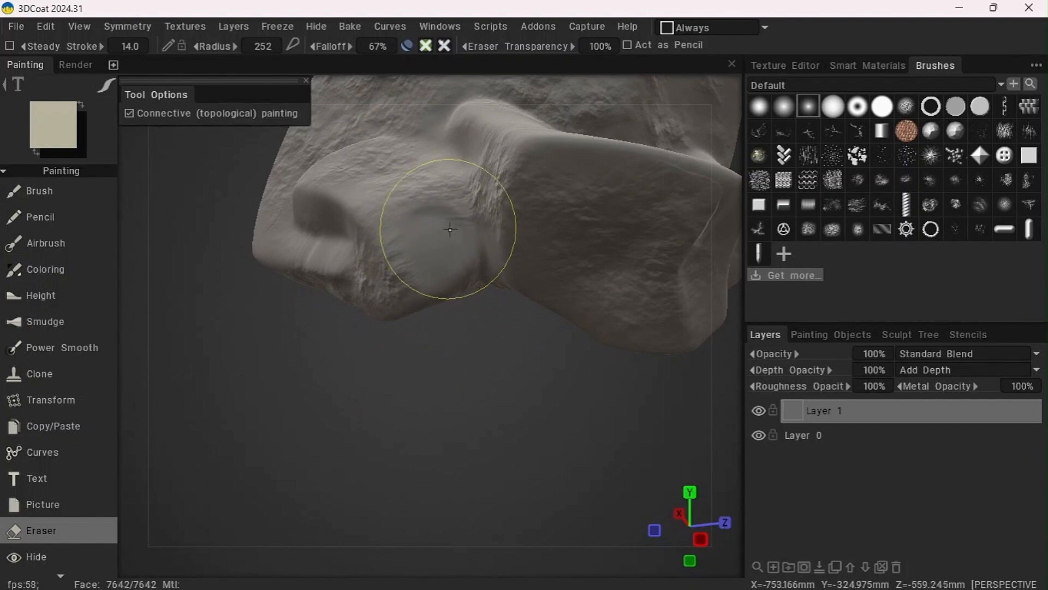
pyautogui.moveTo(473, 416); pyautogui.dragTo(538, 173)
pyautogui.moveTo(405, 496); pyautogui.dragTo(315, 515)
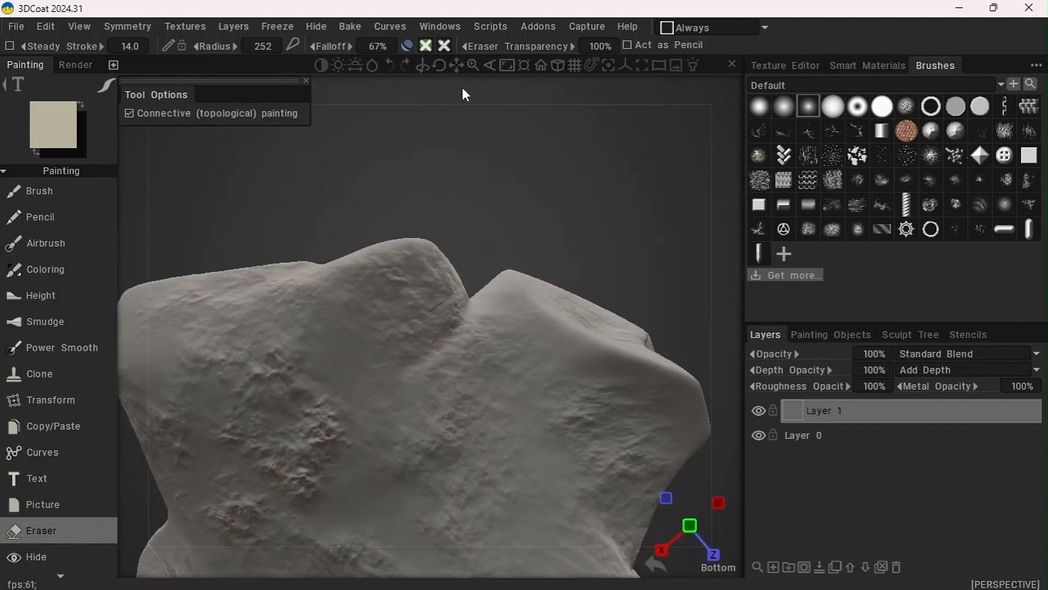
# Erase the line artefacts on the rounded bulge of the rock's underside and around the protruding arm
pyautogui.moveTo(472, 66); pyautogui.dragTo(451, 70)
pyautogui.moveTo(227, 352); pyautogui.dragTo(441, 484)
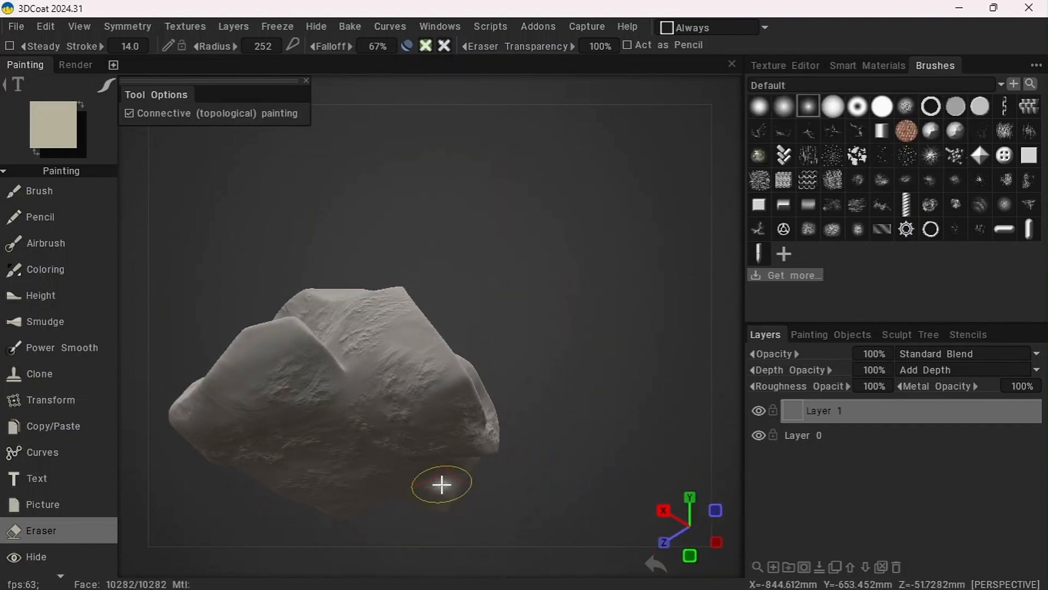
pyautogui.moveTo(457, 68); pyautogui.dragTo(474, 68)
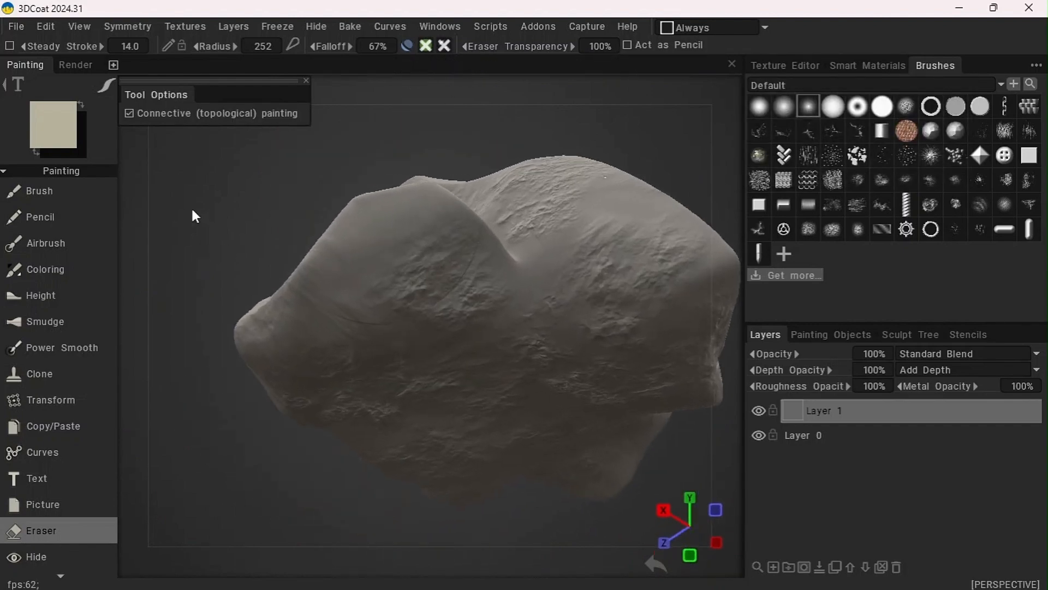
pyautogui.moveTo(192, 215); pyautogui.dragTo(323, 262)
pyautogui.moveTo(484, 238); pyautogui.dragTo(437, 295)
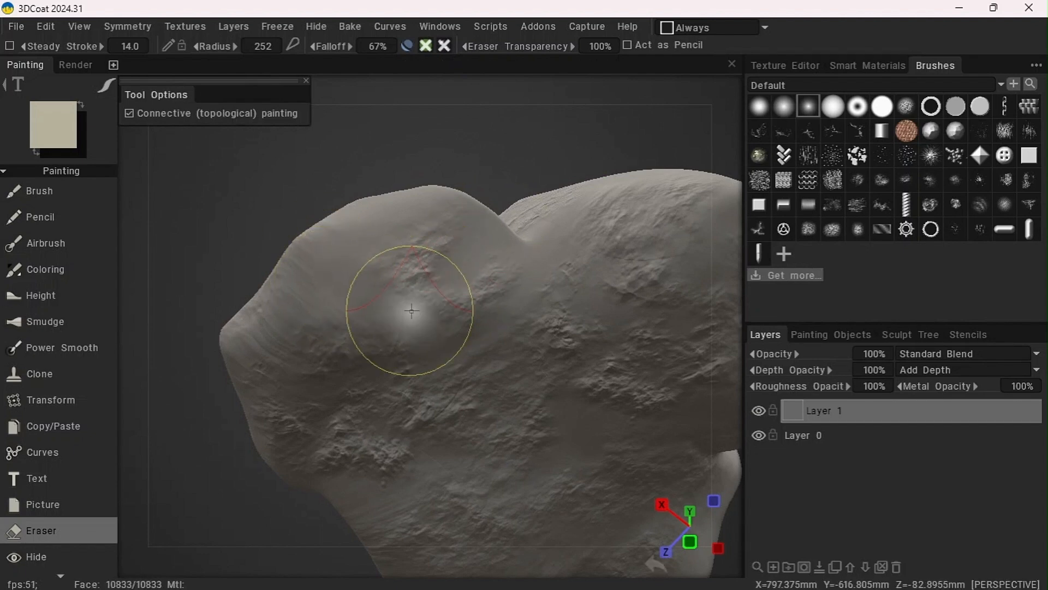
pyautogui.moveTo(207, 273); pyautogui.dragTo(338, 304)
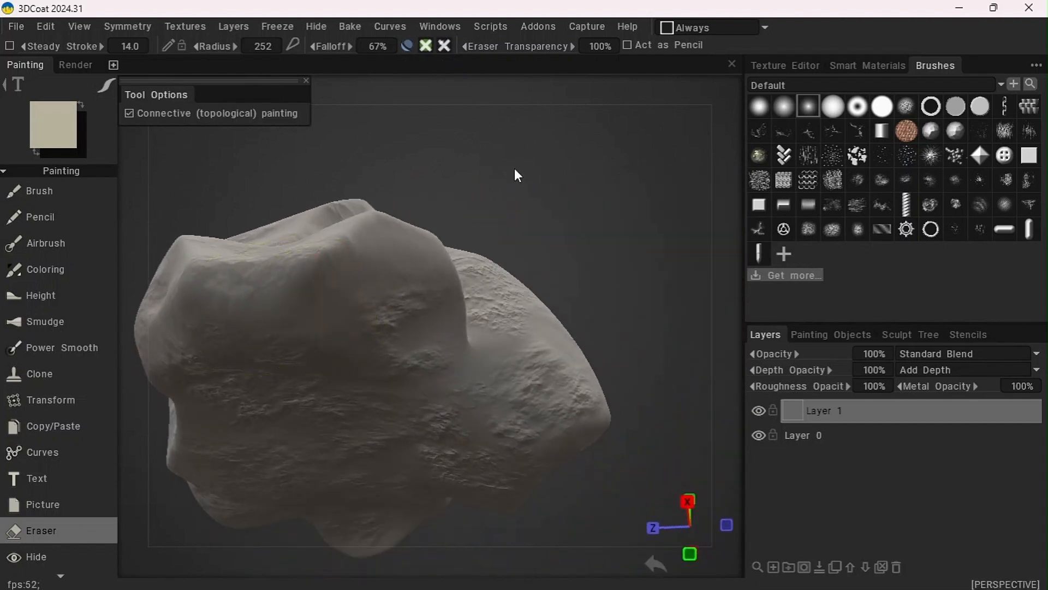
pyautogui.moveTo(515, 170); pyautogui.dragTo(407, 328)
pyautogui.moveTo(432, 361); pyautogui.dragTo(386, 447)
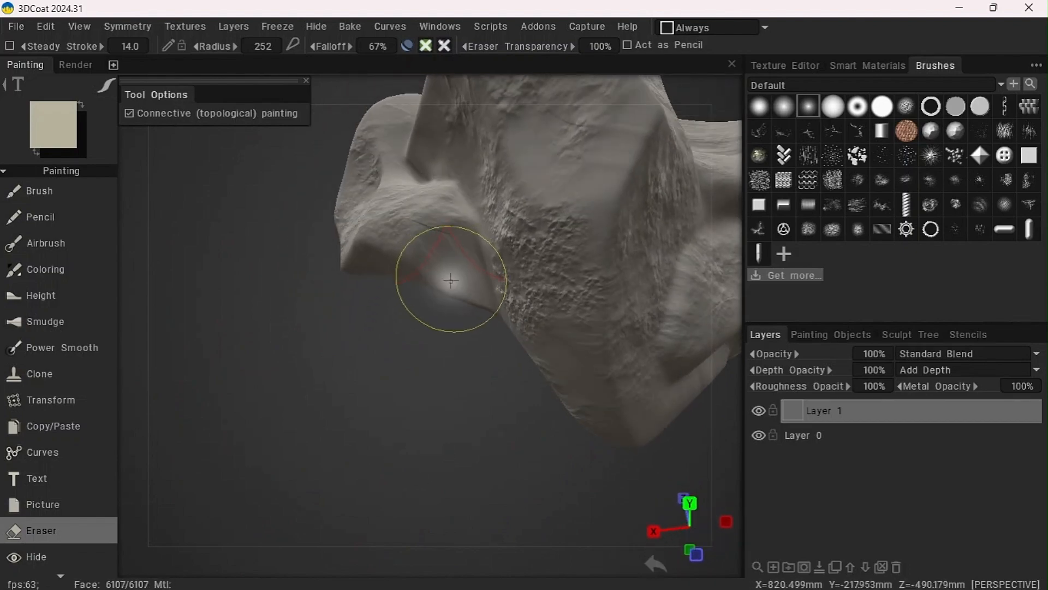
pyautogui.moveTo(413, 222); pyautogui.dragTo(161, 250)
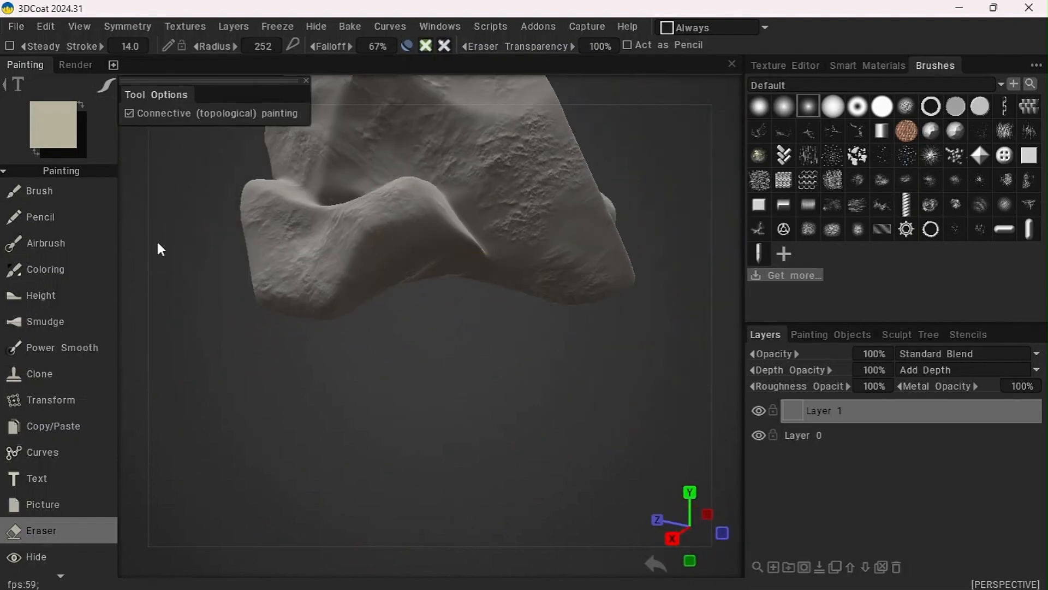
# Switch to the Brush with the Stones alpha, set depth to 10% and radius to 160, and touch up the arm's relief
pyautogui.click(44, 194)
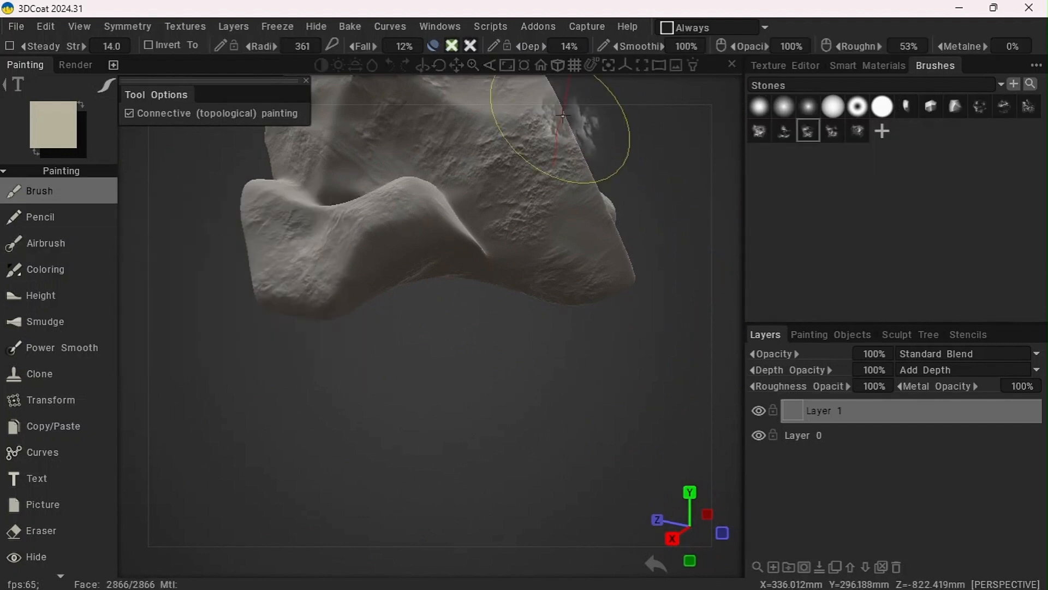
pyautogui.moveTo(513, 46); pyautogui.dragTo(511, 46)
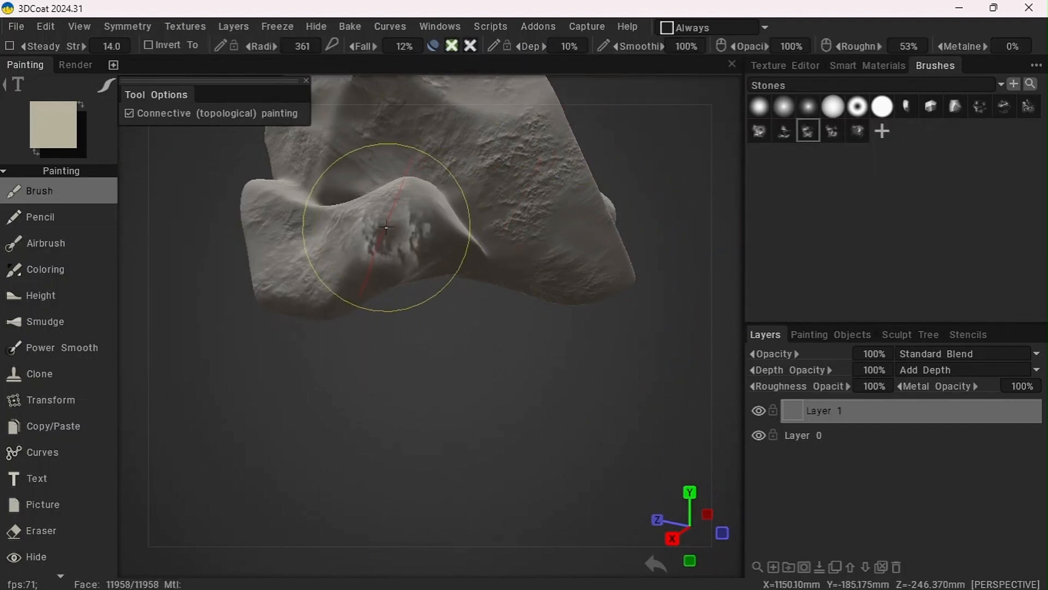
pyautogui.moveTo(387, 228); pyautogui.dragTo(338, 228, button='right')
pyautogui.moveTo(582, 227)
pyautogui.mouseDown()
pyautogui.moveTo(506, 339)
pyautogui.moveTo(558, 195)
pyautogui.mouseUp()
pyautogui.moveTo(407, 291); pyautogui.dragTo(401, 274)
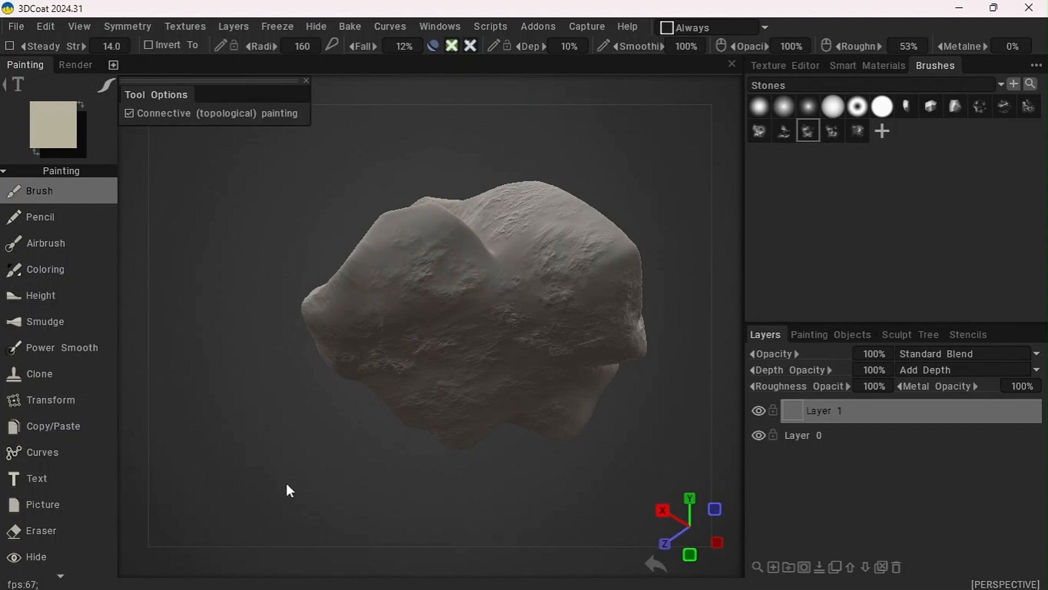
# Pick a different Stones alpha, set the radius to 194, and paint chipped relief across the large upper face
pyautogui.moveTo(287, 485)
pyautogui.mouseDown()
pyautogui.moveTo(180, 379)
pyautogui.moveTo(273, 333)
pyautogui.mouseUp()
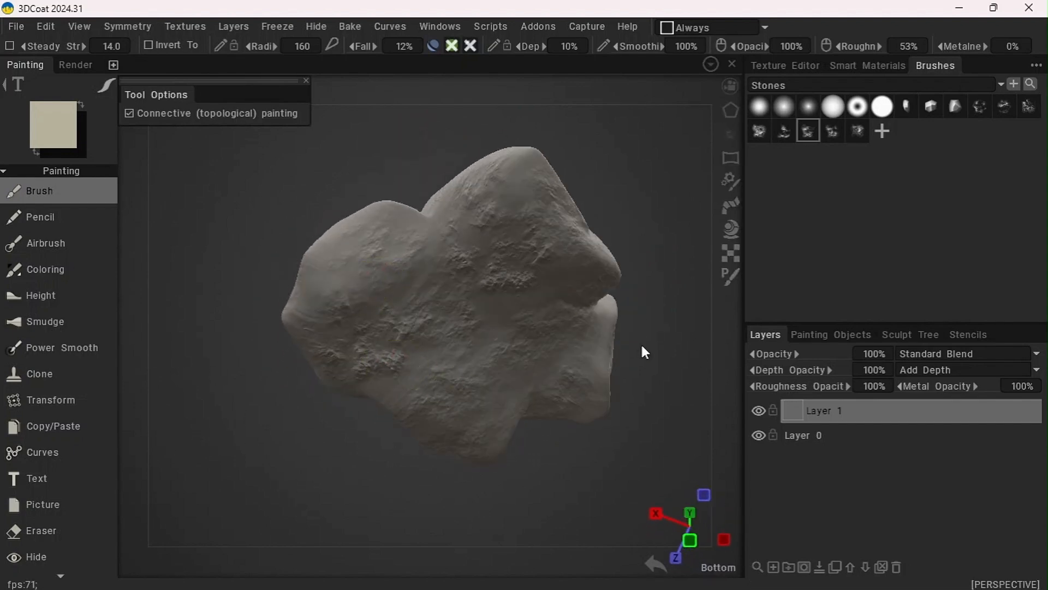
pyautogui.moveTo(645, 352)
pyautogui.mouseDown()
pyautogui.moveTo(426, 543)
pyautogui.moveTo(452, 548)
pyautogui.moveTo(519, 480)
pyautogui.moveTo(463, 374)
pyautogui.mouseUp()
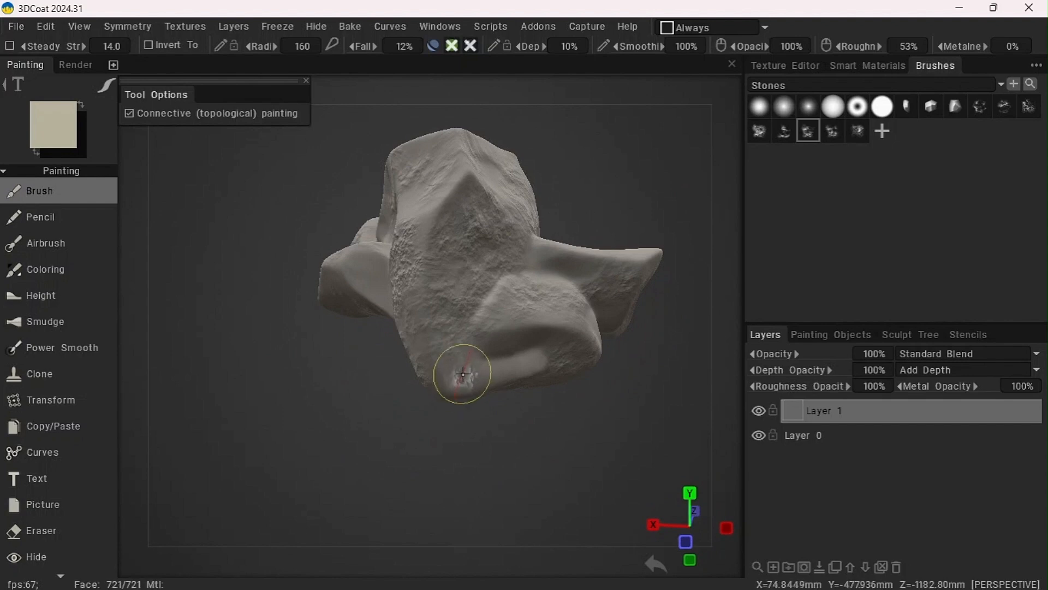
pyautogui.moveTo(514, 342); pyautogui.dragTo(546, 389)
pyautogui.moveTo(457, 66); pyautogui.dragTo(360, 355)
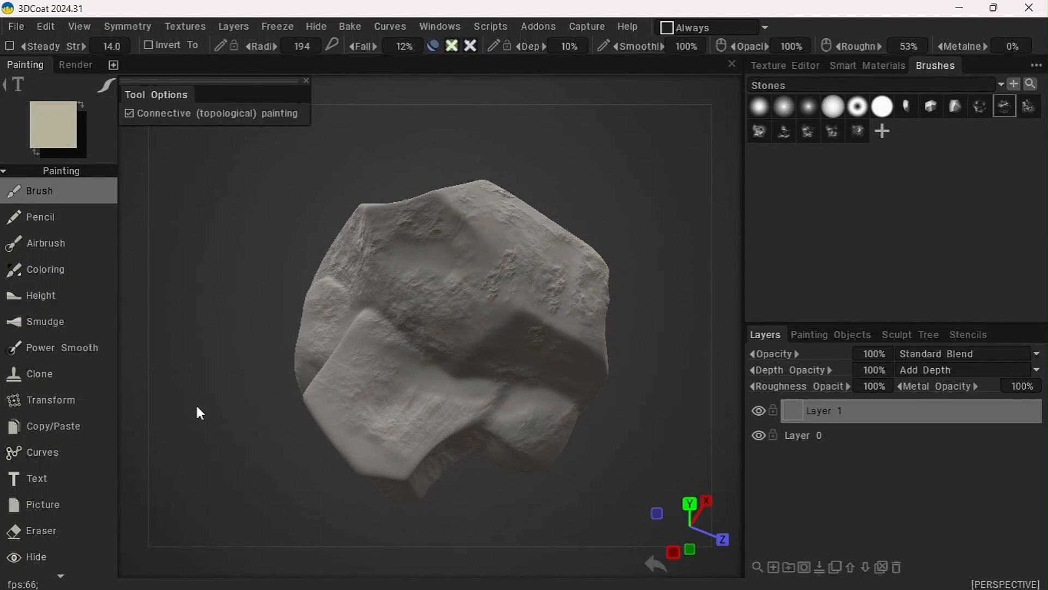
# Paint chipped relief patches on the flat side face and the outer end of the rounded lobe, then choose the last Stones alpha
pyautogui.moveTo(197, 406)
pyautogui.mouseDown()
pyautogui.moveTo(232, 376)
pyautogui.moveTo(501, 395)
pyautogui.moveTo(520, 407)
pyautogui.moveTo(450, 468)
pyautogui.moveTo(492, 379)
pyautogui.moveTo(576, 386)
pyautogui.mouseUp()
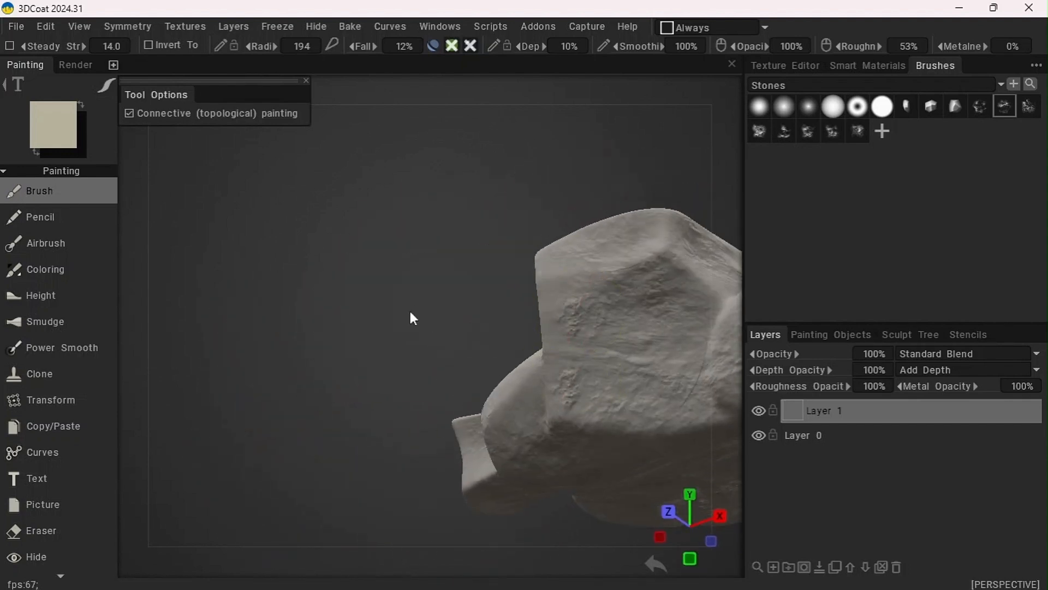
pyautogui.moveTo(411, 314)
pyautogui.mouseDown()
pyautogui.moveTo(580, 461)
pyautogui.moveTo(536, 317)
pyautogui.mouseUp()
pyautogui.moveTo(597, 441); pyautogui.dragTo(475, 379)
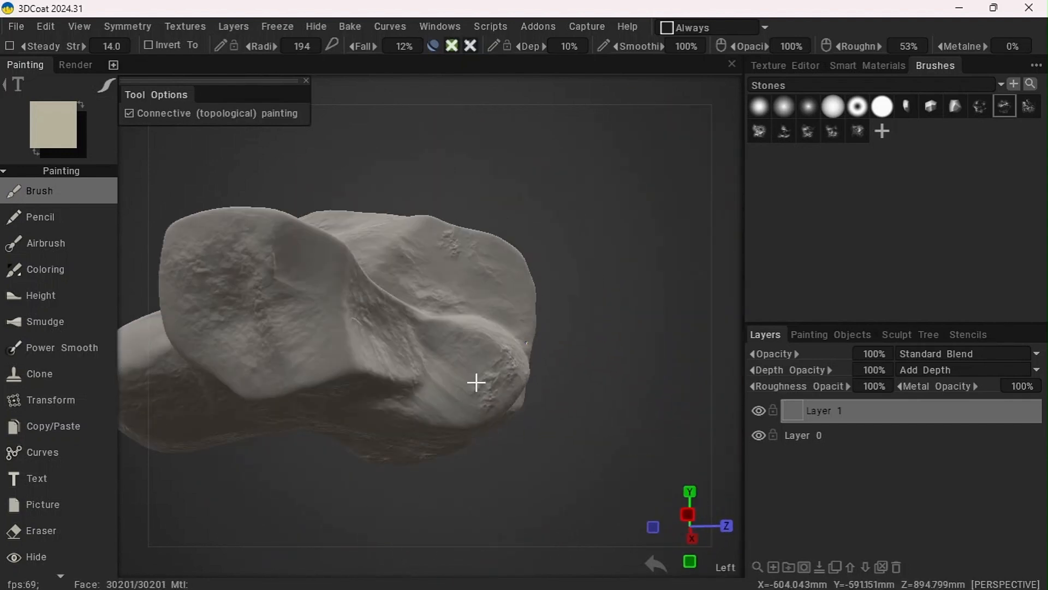
pyautogui.moveTo(658, 295)
pyautogui.mouseDown()
pyautogui.moveTo(610, 411)
pyautogui.moveTo(456, 311)
pyautogui.mouseUp()
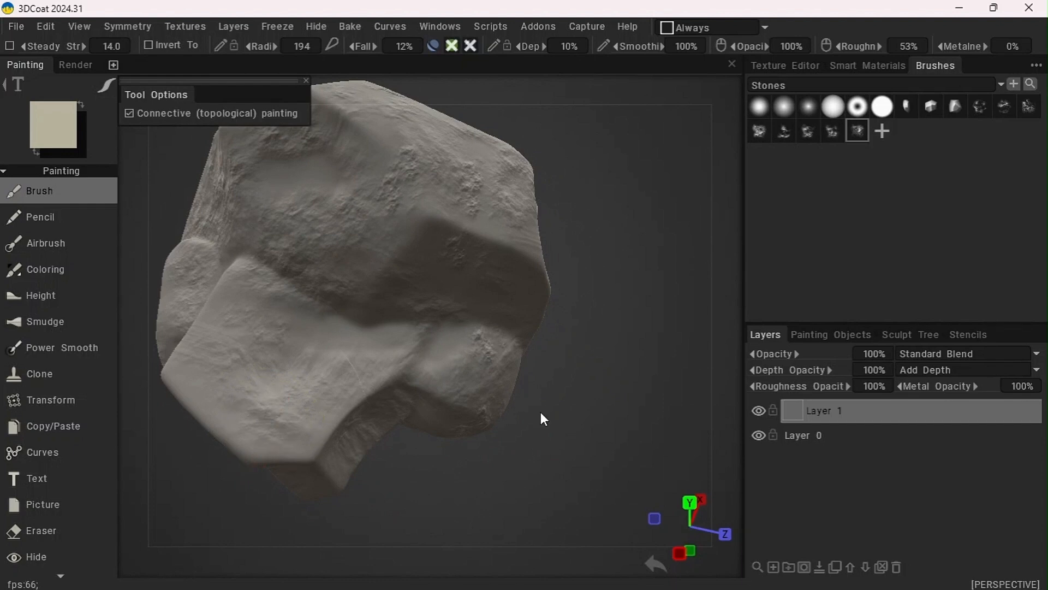
# Paint finer stone relief with the last Stones alpha on the side face and along the upper edges of the rock
pyautogui.moveTo(540, 413); pyautogui.dragTo(303, 355)
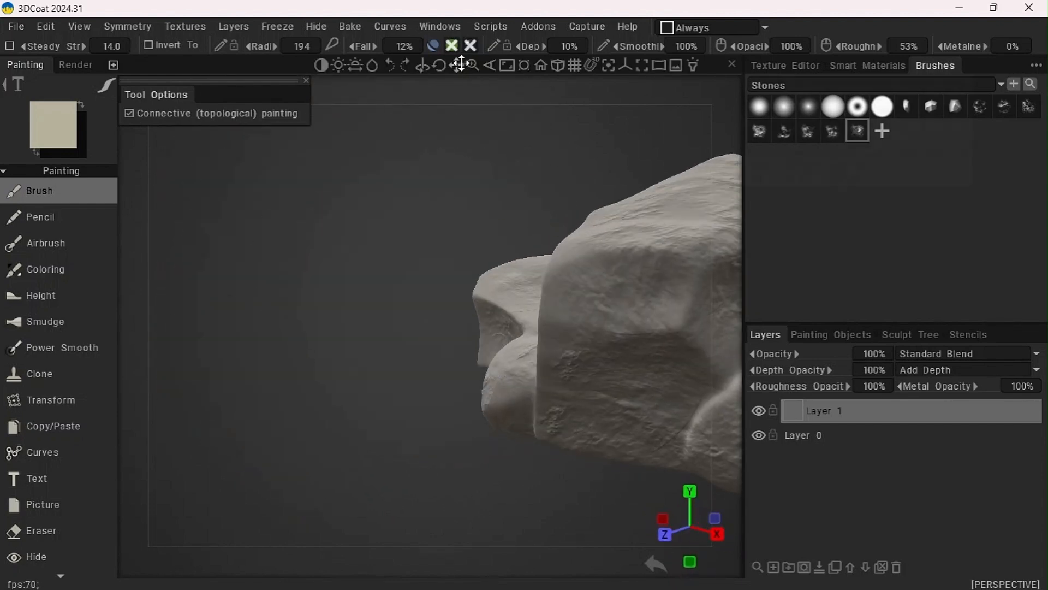
pyautogui.moveTo(460, 65); pyautogui.dragTo(445, 433)
pyautogui.moveTo(589, 251); pyautogui.dragTo(510, 222)
pyautogui.moveTo(543, 492); pyautogui.dragTo(450, 91)
pyautogui.click(457, 66)
pyautogui.moveTo(260, 318); pyautogui.dragTo(328, 344)
pyautogui.moveTo(220, 300); pyautogui.dragTo(319, 426)
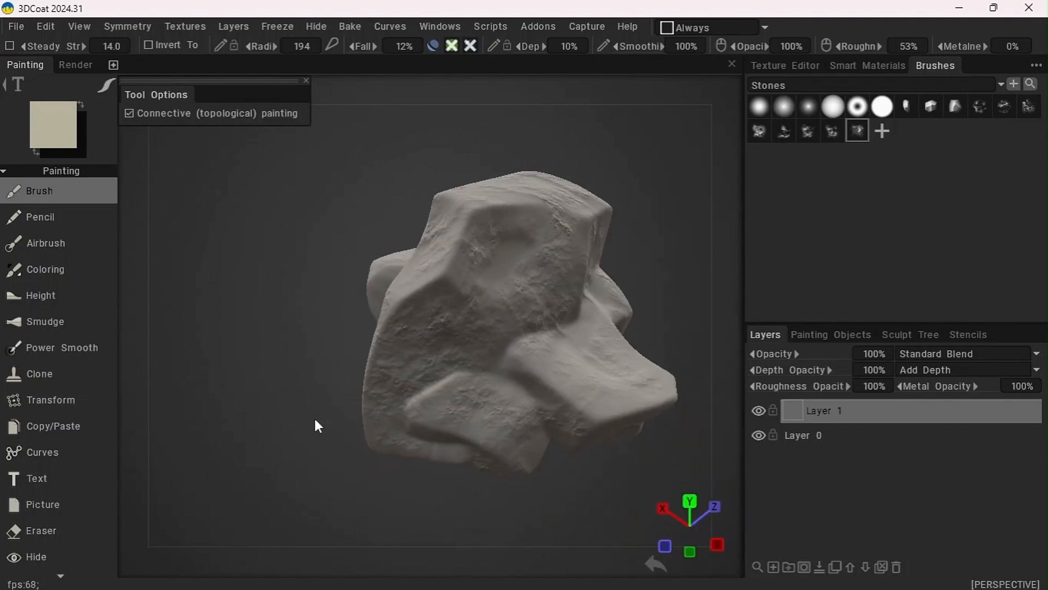
# Check the Eraser's brush set, return to the Brush tool, and load the Cracks brush set
pyautogui.moveTo(468, 65); pyautogui.dragTo(511, 88)
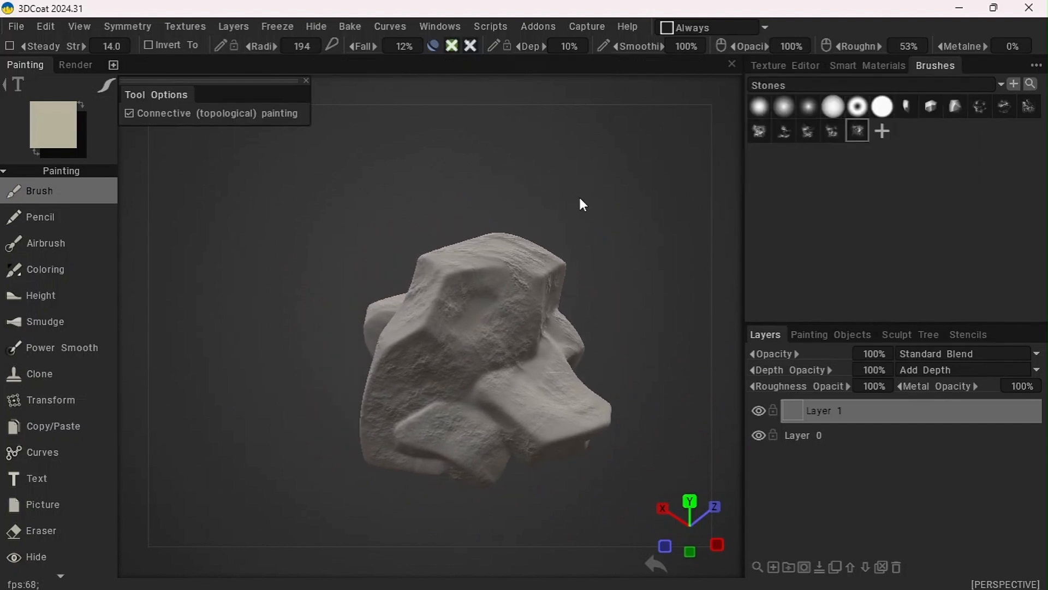
pyautogui.moveTo(579, 195)
pyautogui.mouseDown()
pyautogui.moveTo(428, 258)
pyautogui.moveTo(418, 119)
pyautogui.moveTo(588, 200)
pyautogui.mouseUp()
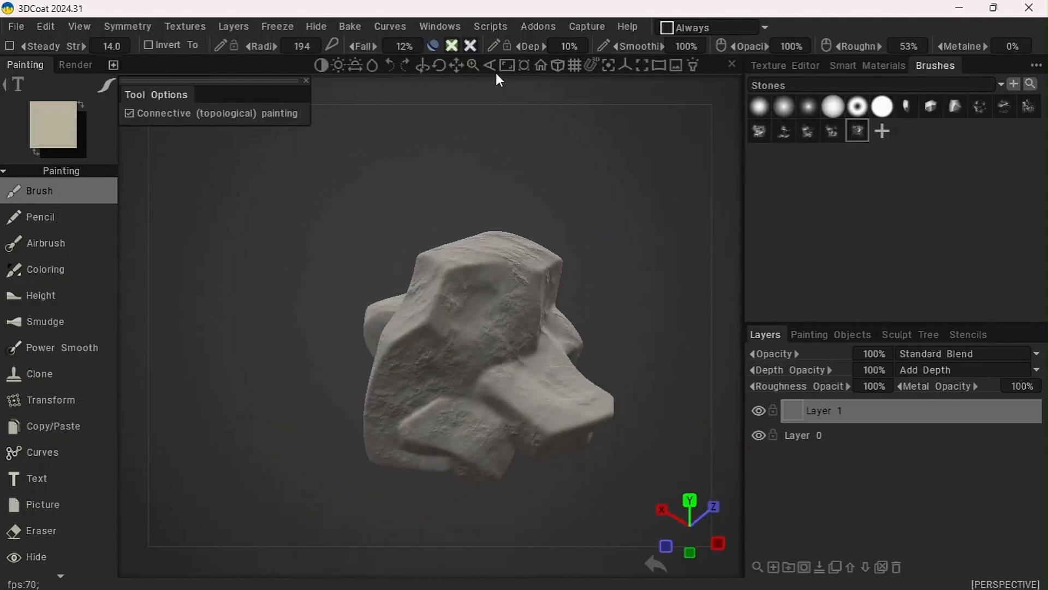
pyautogui.moveTo(459, 67); pyautogui.dragTo(447, 58)
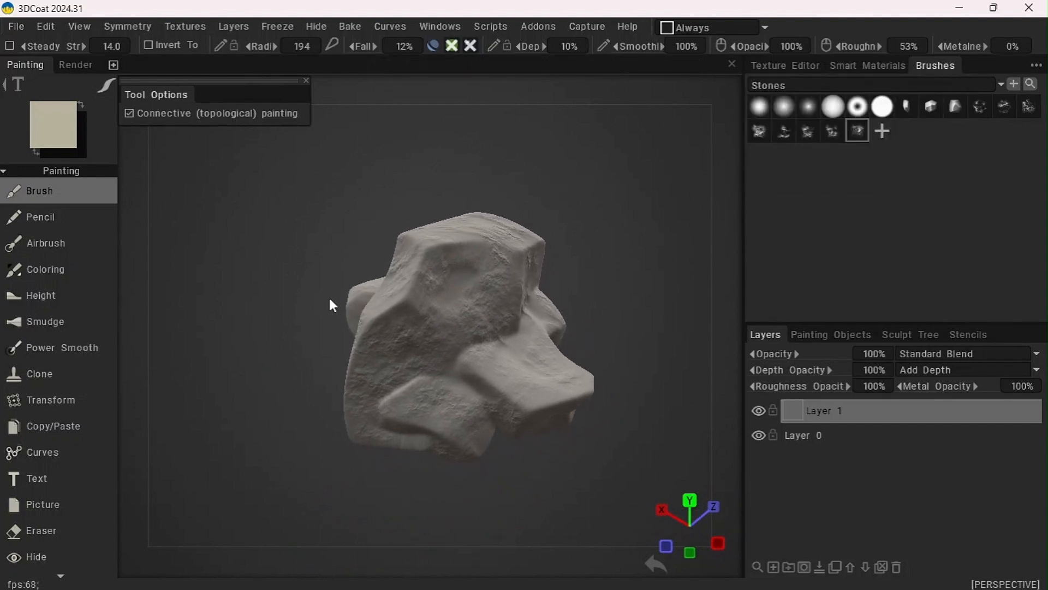
pyautogui.click(57, 530)
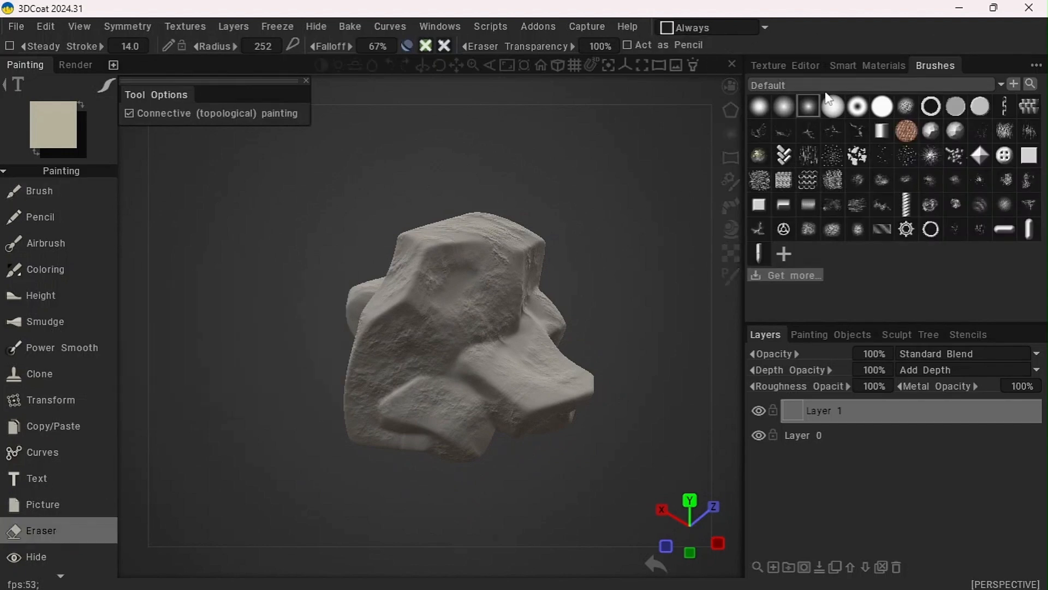
pyautogui.moveTo(827, 94)
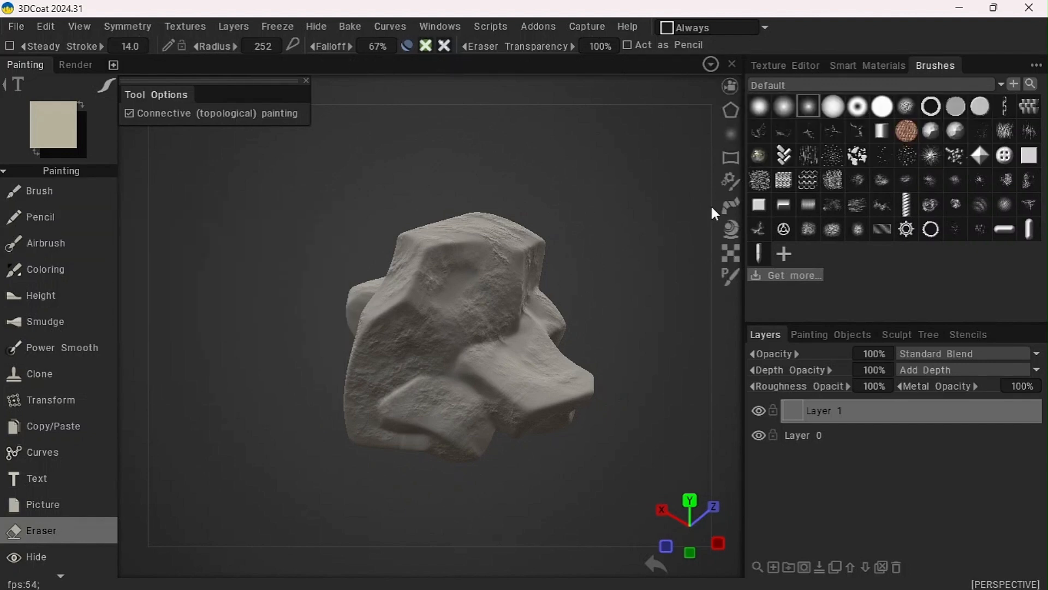
pyautogui.click(35, 189)
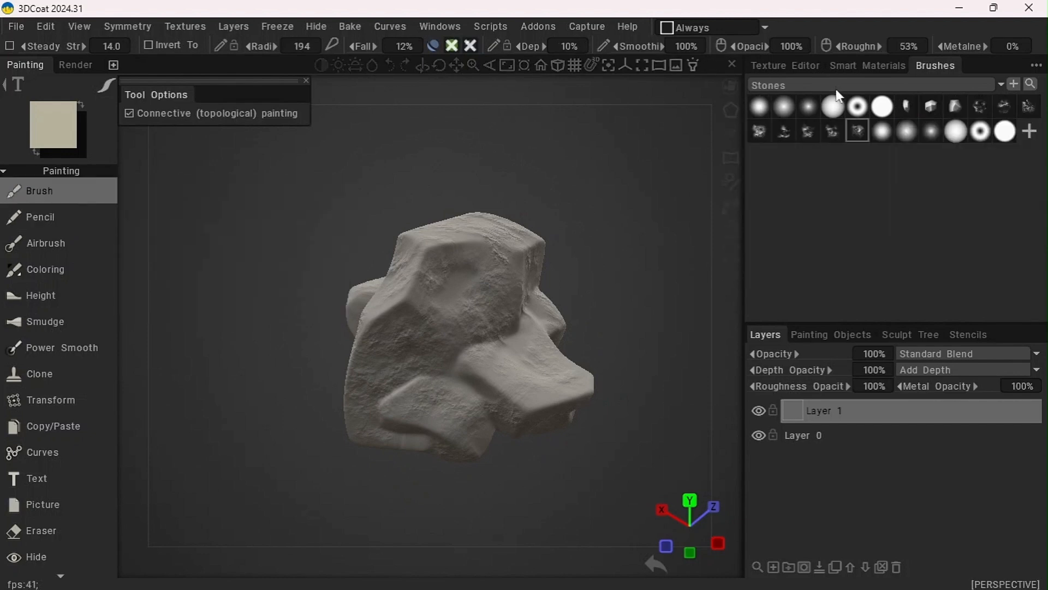
pyautogui.moveTo(835, 86)
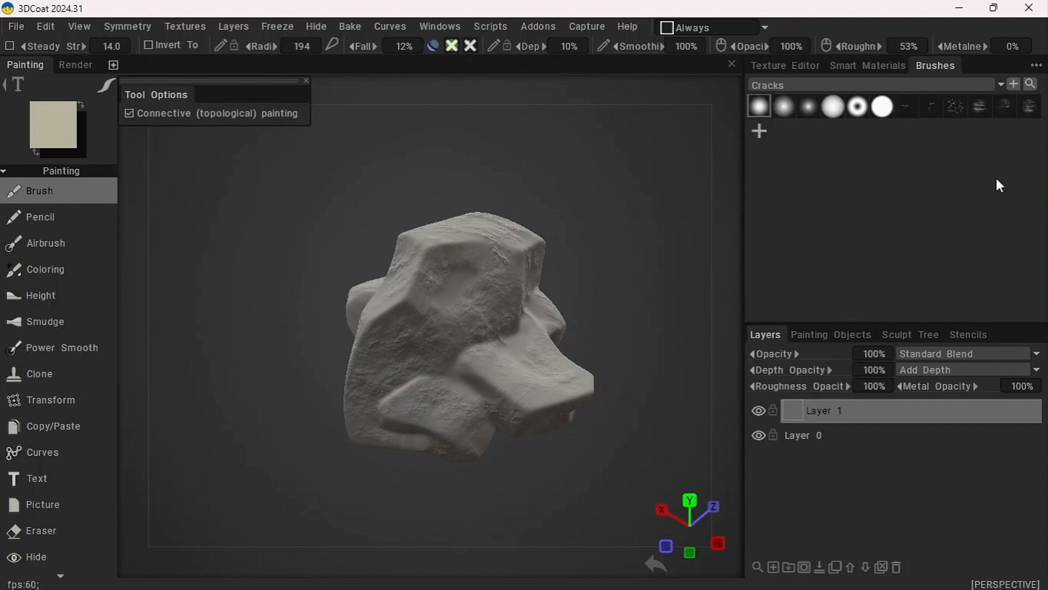
# Select the first crack alpha in the Cracks set and try a large crack stamp with radius 840 across the side face
pyautogui.moveTo(986, 113)
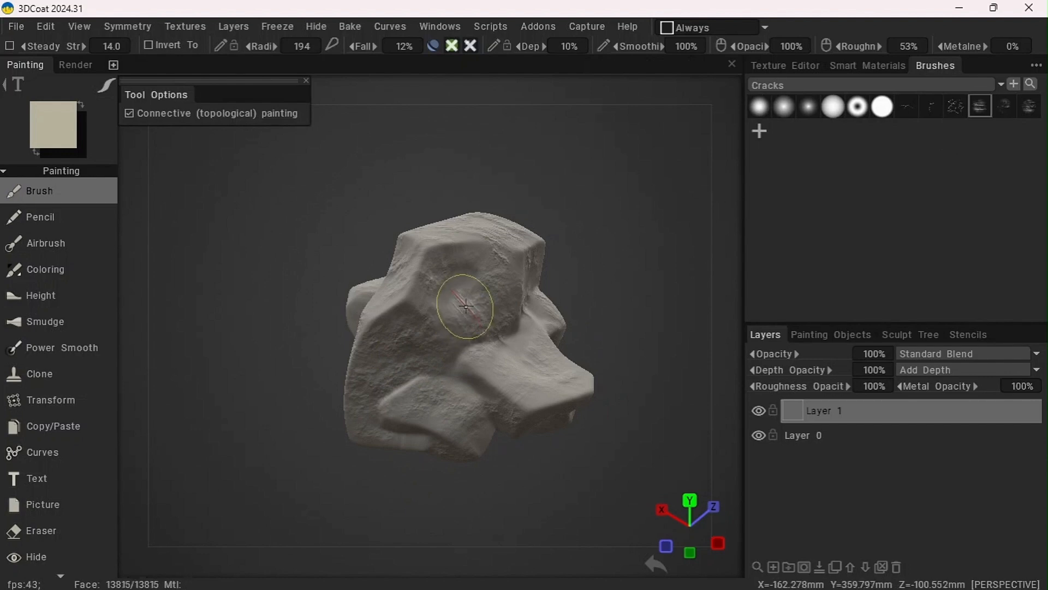
pyautogui.moveTo(611, 270); pyautogui.dragTo(534, 247)
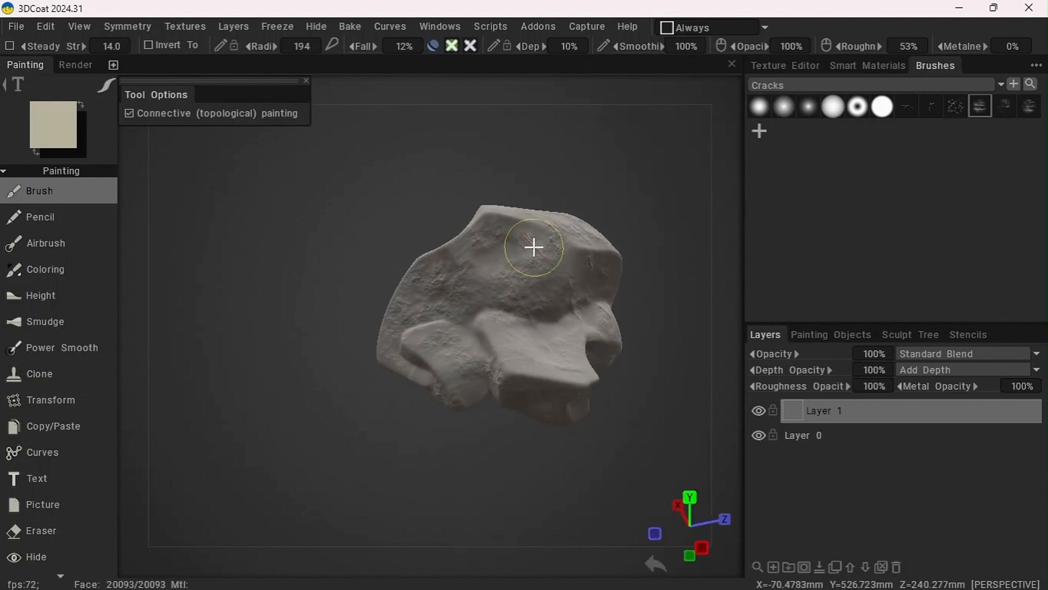
pyautogui.click(907, 107)
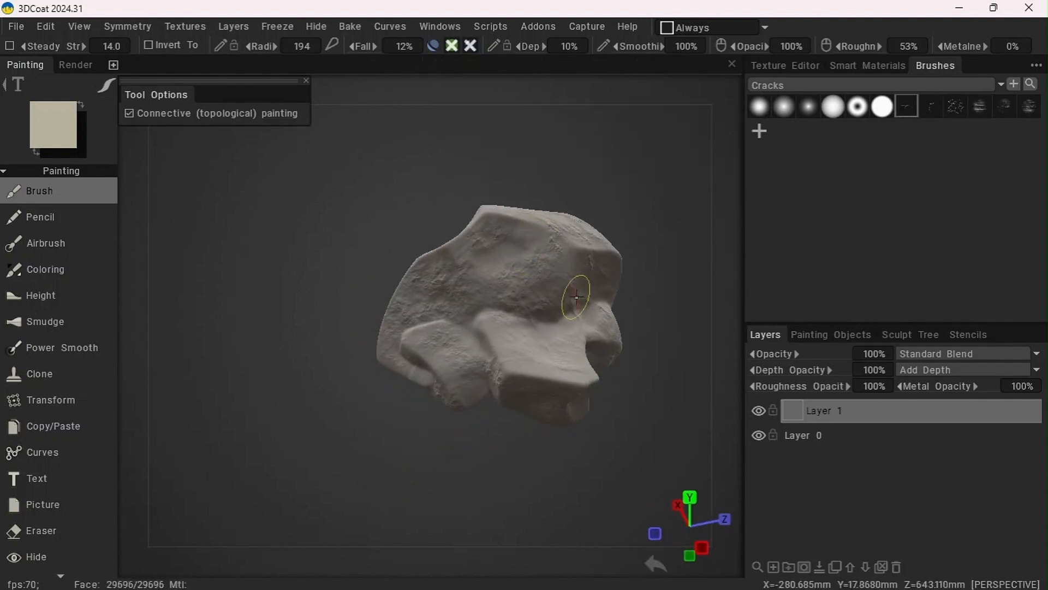
pyautogui.click(488, 311)
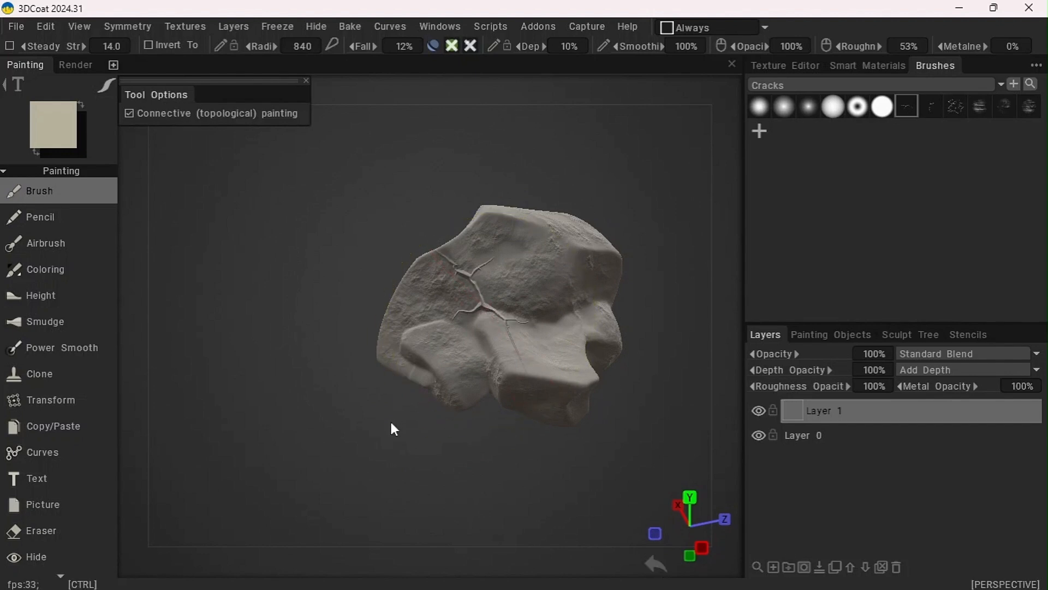
pyautogui.hotkey('ctrl', 'z')
# Set the brush depth to -5% and the radius to 635, and stamp an engraved crack across the side face
pyautogui.click(567, 45)
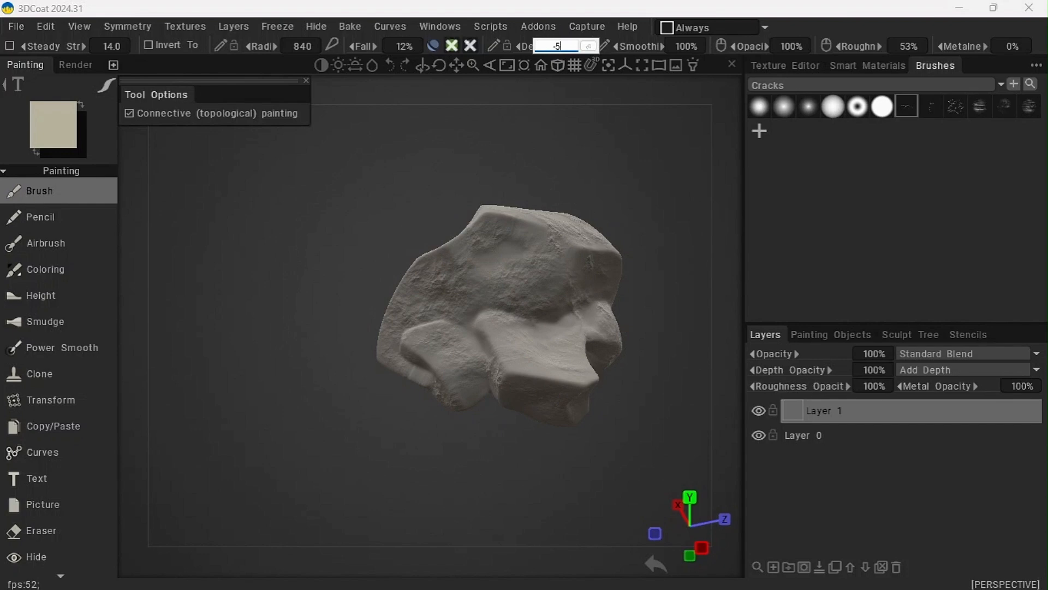
pyautogui.press('Return')
pyautogui.scroll(-1, 493, 324)
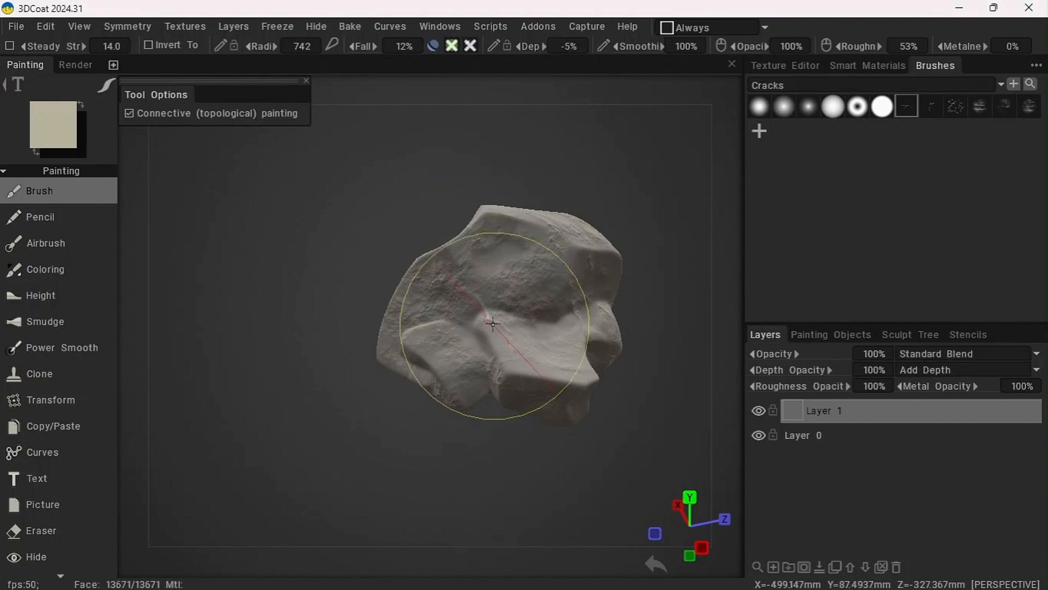
pyautogui.scroll(-1, 493, 324)
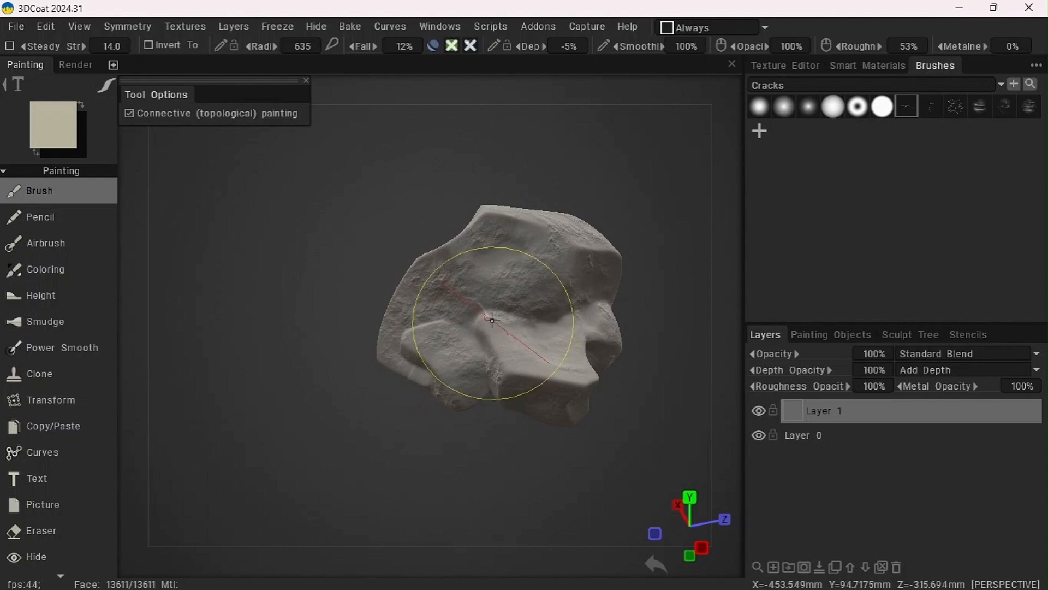
pyautogui.click(482, 310)
pyautogui.moveTo(267, 448)
pyautogui.mouseDown()
pyautogui.moveTo(410, 414)
pyautogui.moveTo(451, 382)
pyautogui.moveTo(290, 500)
pyautogui.moveTo(306, 480)
pyautogui.mouseUp()
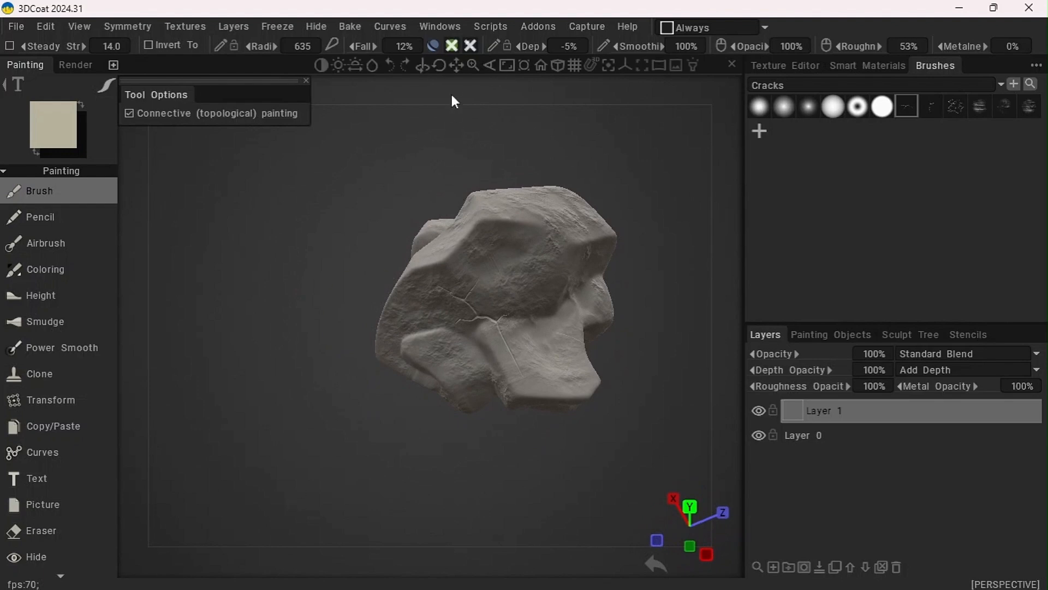
# Try the network-pattern crack alpha on the hollow face at the other side of the rock, and undo the stroke
pyautogui.moveTo(471, 48)
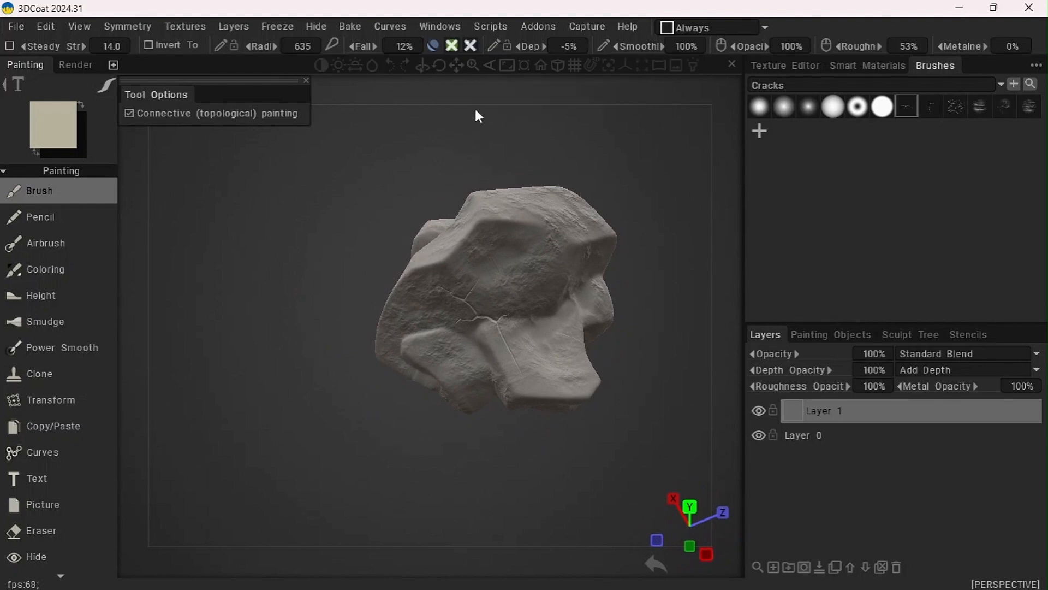
pyautogui.moveTo(473, 68); pyautogui.dragTo(470, 70)
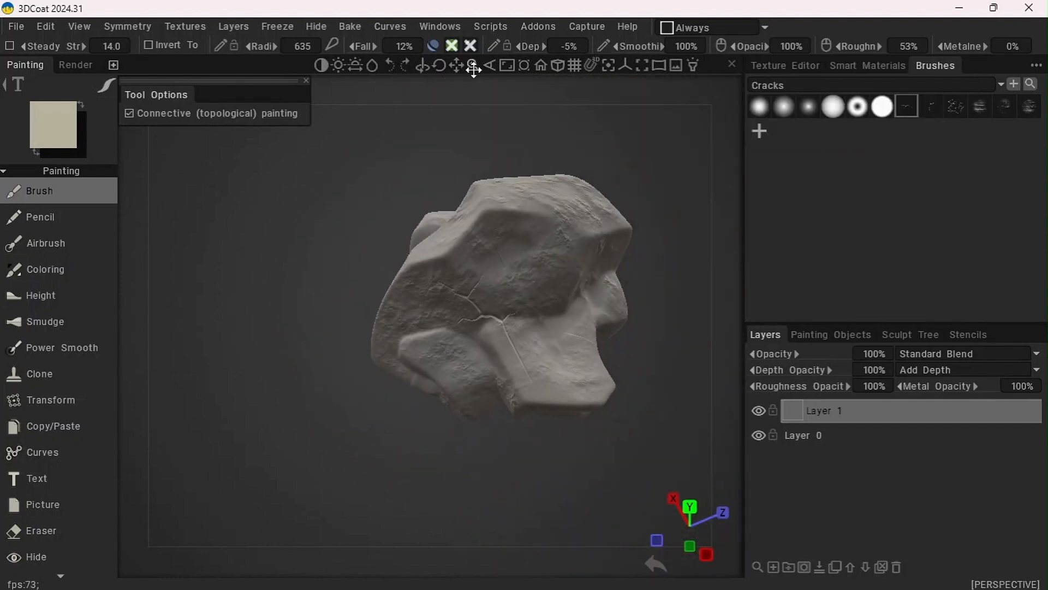
pyautogui.moveTo(221, 287); pyautogui.dragTo(601, 168)
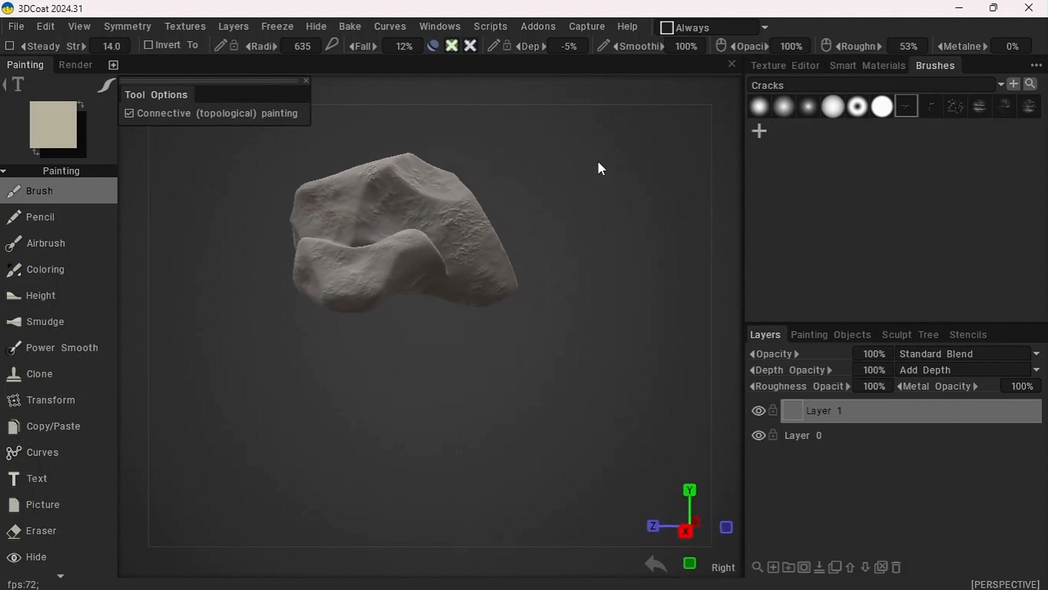
pyautogui.moveTo(514, 158); pyautogui.dragTo(599, 224)
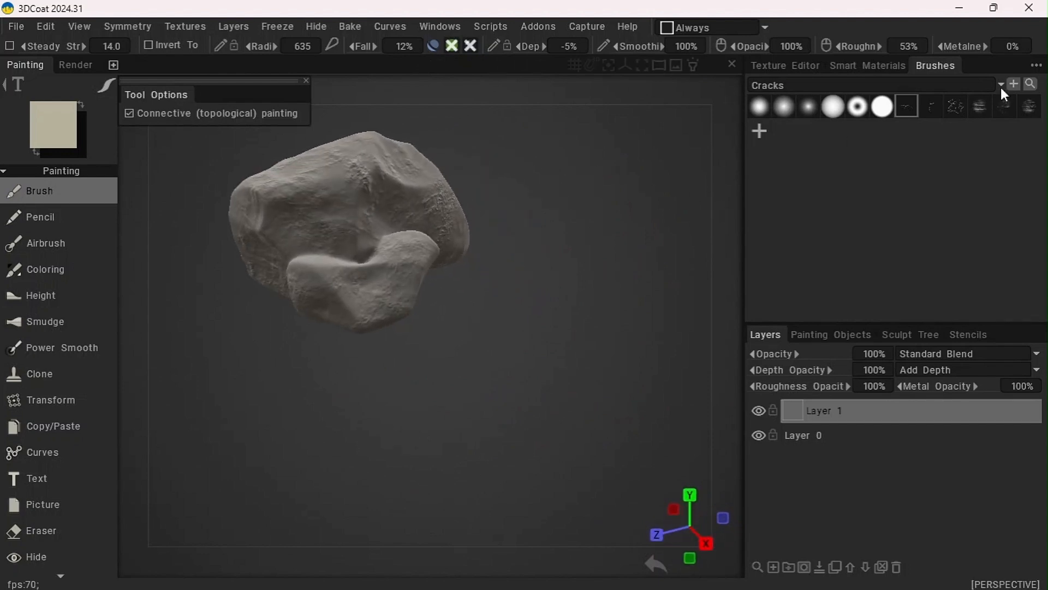
pyautogui.click(932, 114)
pyautogui.click(955, 109)
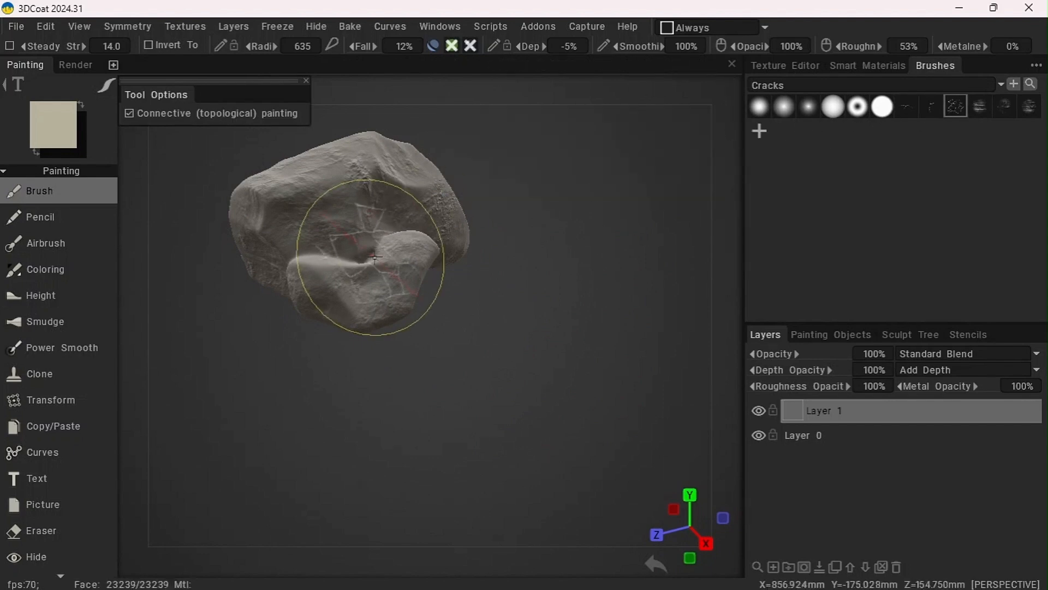
pyautogui.moveTo(369, 257); pyautogui.dragTo(335, 233)
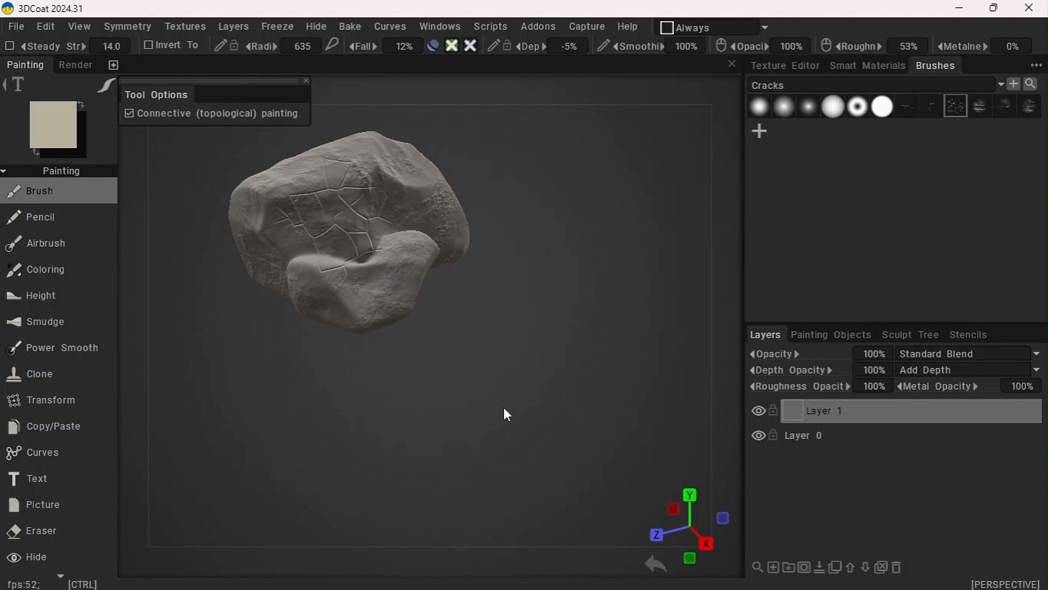
pyautogui.hotkey('ctrl', 'z')
# Choose the crack_2 alpha, reduce the radius to 340, and stamp a smaller crack on the hollow face above the rounded lobe
pyautogui.click(932, 101)
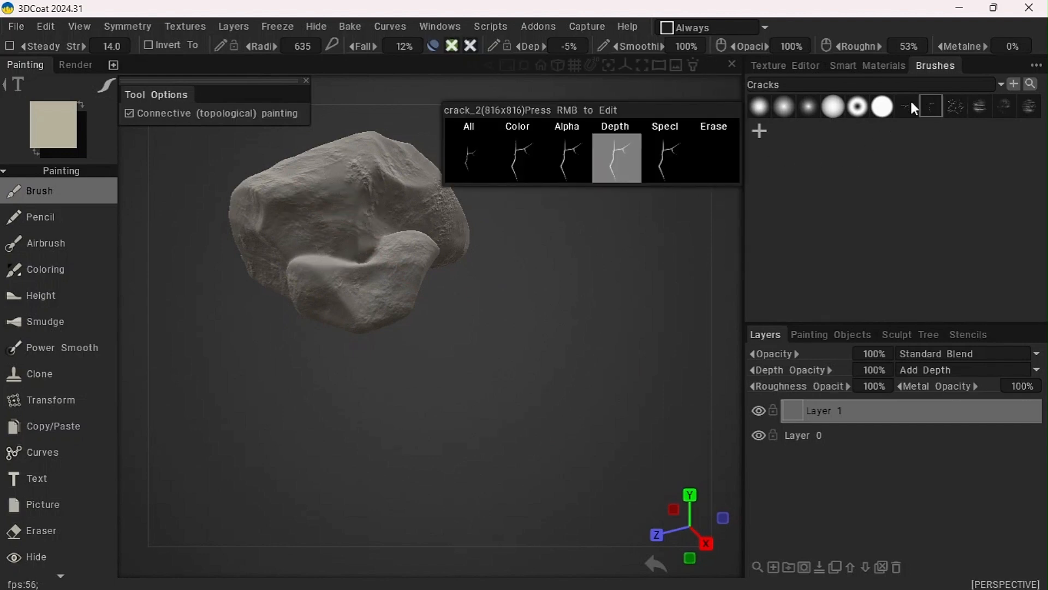
pyautogui.scroll(-4, 352, 236)
pyautogui.click(352, 237)
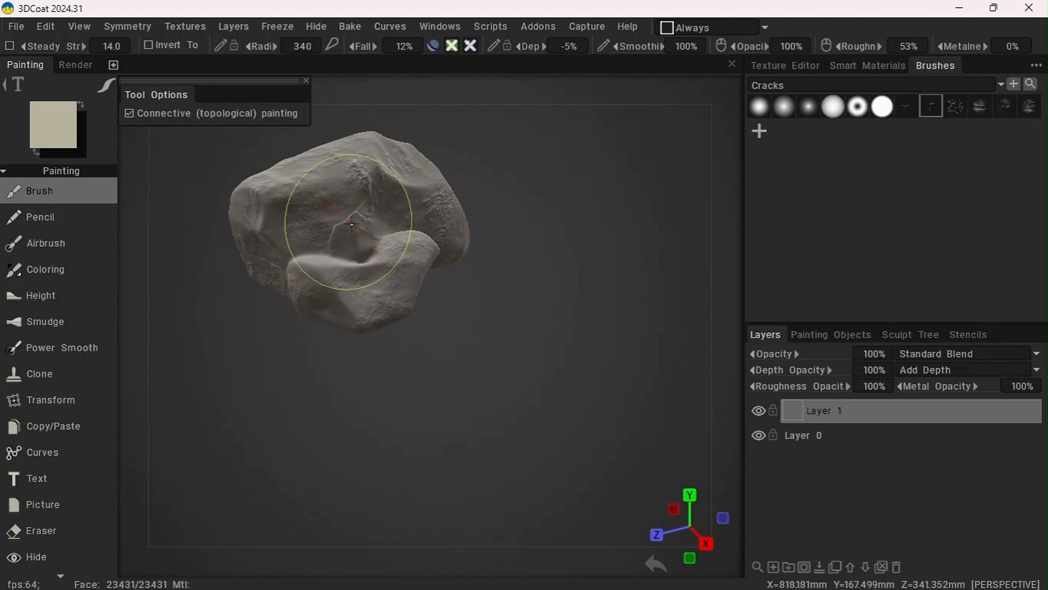
pyautogui.moveTo(478, 381)
pyautogui.mouseDown(button='right')
pyautogui.moveTo(410, 398)
pyautogui.moveTo(503, 251)
pyautogui.moveTo(438, 405)
pyautogui.moveTo(260, 369)
pyautogui.mouseUp(button='right')
pyautogui.moveTo(504, 441); pyautogui.dragTo(519, 120, button='right')
pyautogui.moveTo(477, 76)
pyautogui.moveTo(473, 69); pyautogui.dragTo(472, 71)
pyautogui.moveTo(580, 209); pyautogui.dragTo(559, 197, button='right')
pyautogui.moveTo(452, 66); pyautogui.dragTo(462, 69)
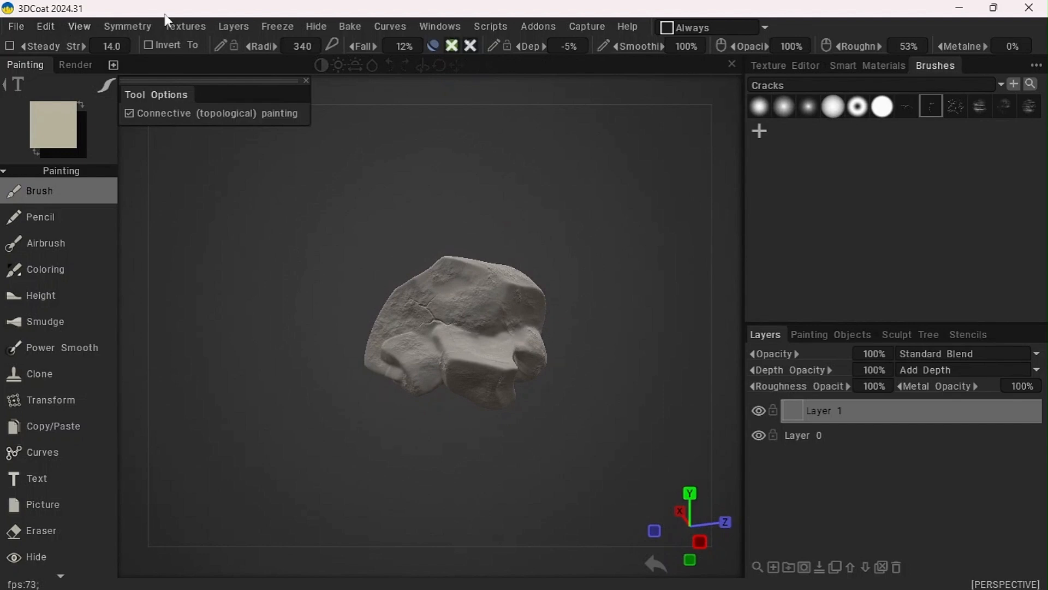
# Calculate the rock's curvature as a Local Curvature RGB map into a new layer, with Sphere light sources and a light count of 1600
pyautogui.click(181, 31)
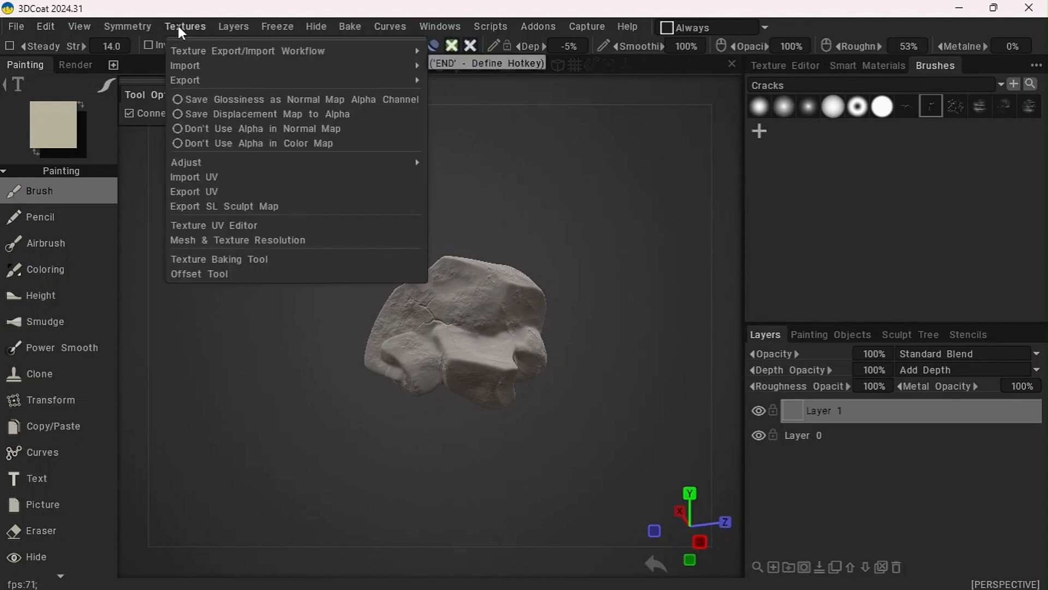
pyautogui.moveTo(128, 26)
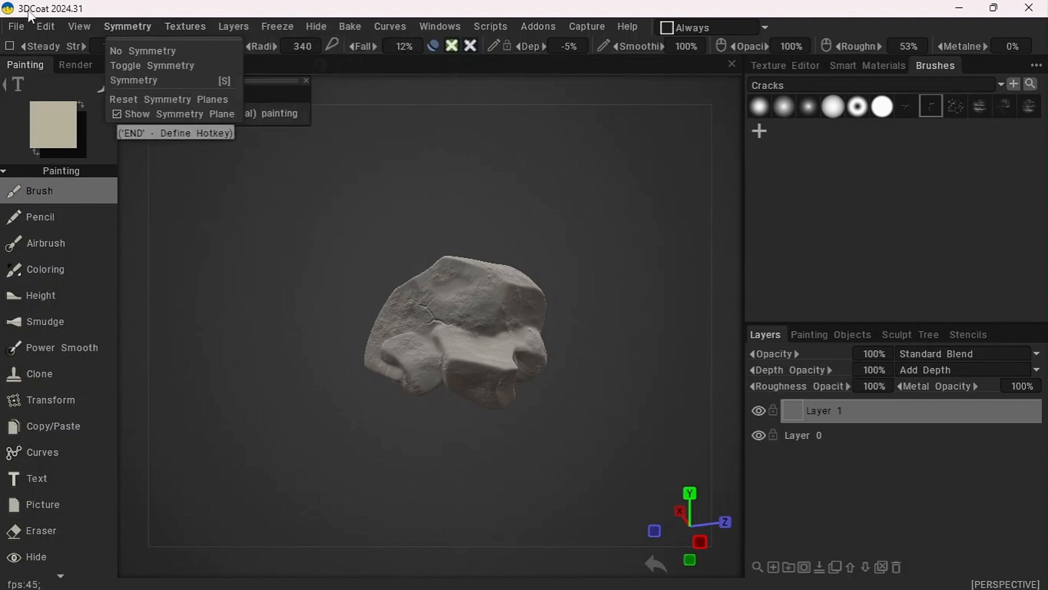
pyautogui.moveTo(47, 28)
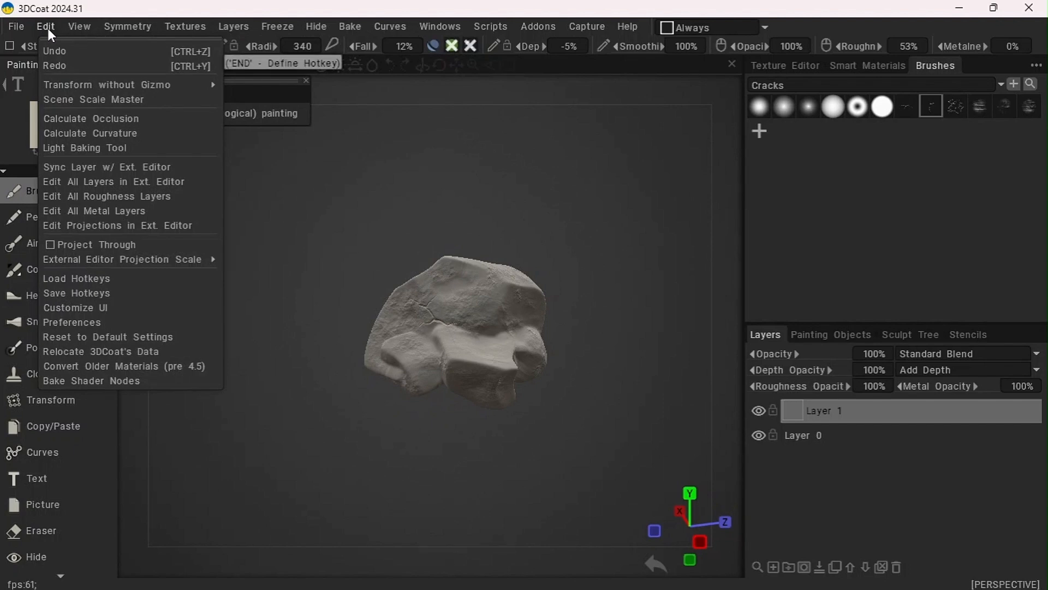
pyautogui.click(105, 132)
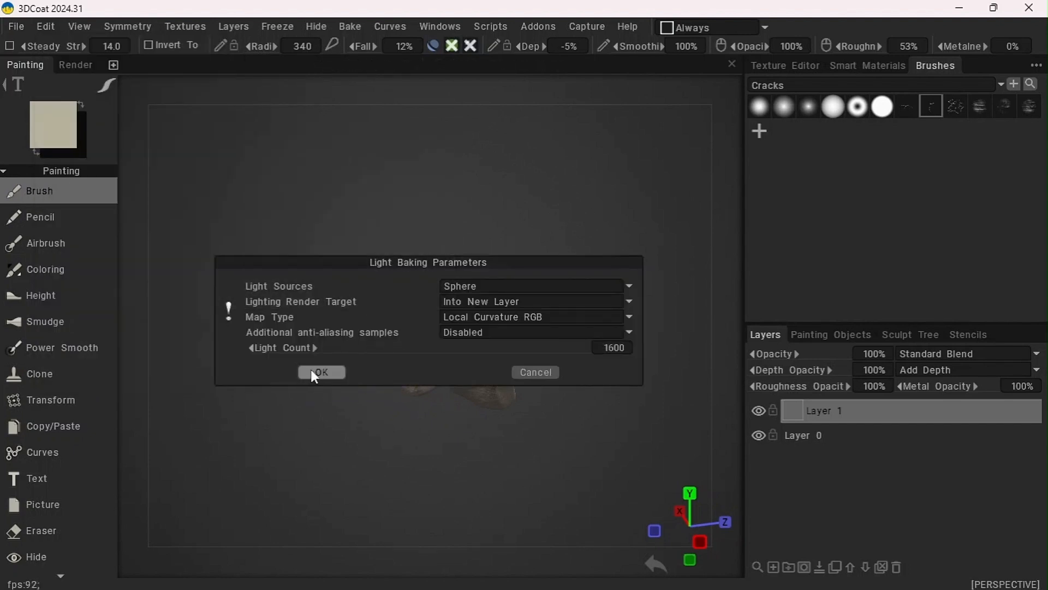
pyautogui.click(311, 371)
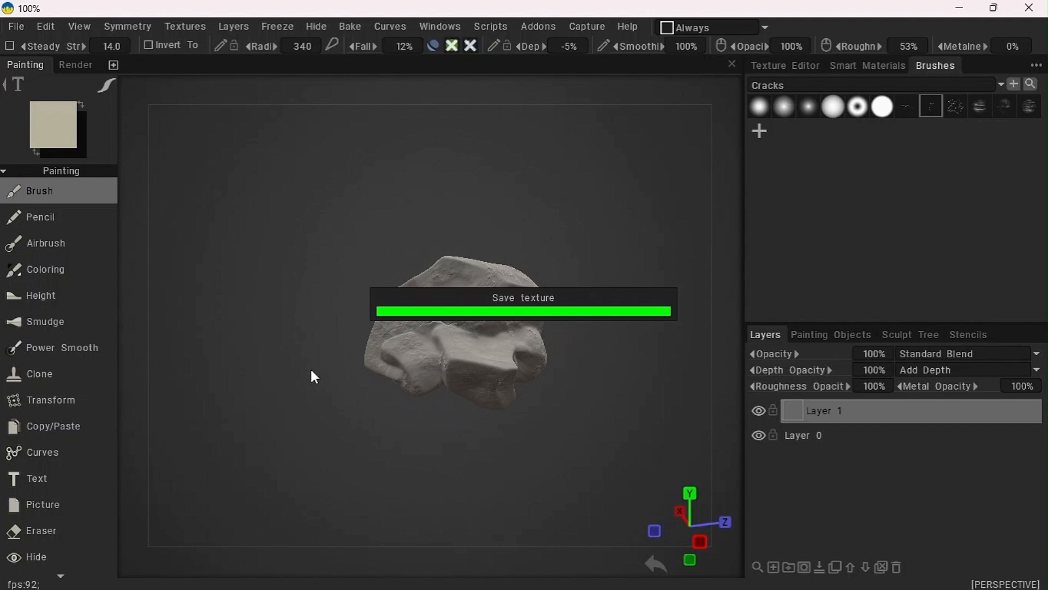
# Show the CavityMap(RGB) layer, examine the curvature on the rock from several sides, and hide the layer again
pyautogui.moveTo(563, 214)
pyautogui.mouseDown()
pyautogui.moveTo(587, 224)
pyautogui.moveTo(585, 214)
pyautogui.mouseUp()
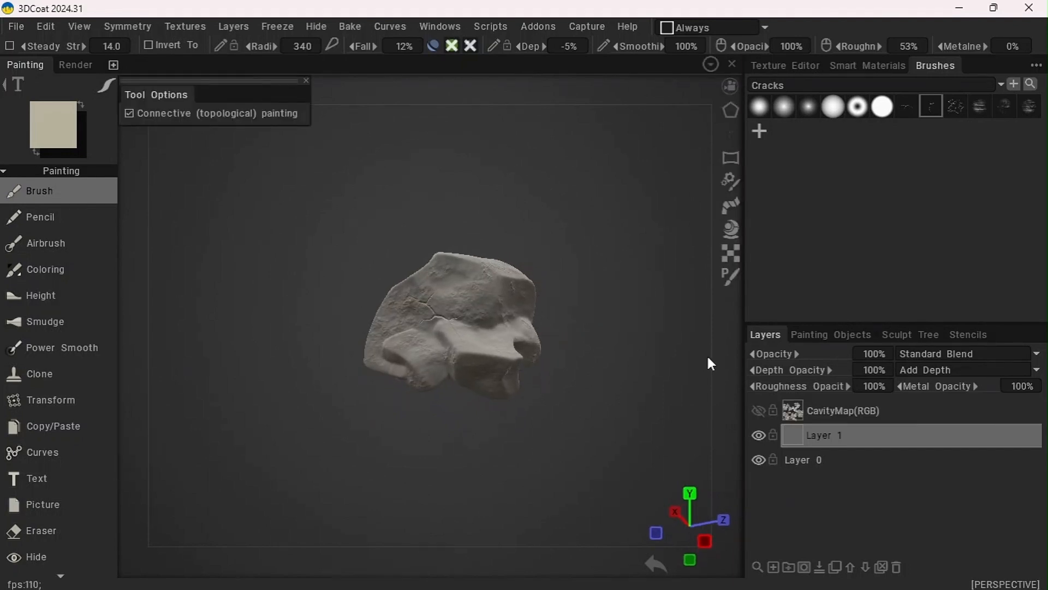
pyautogui.click(761, 411)
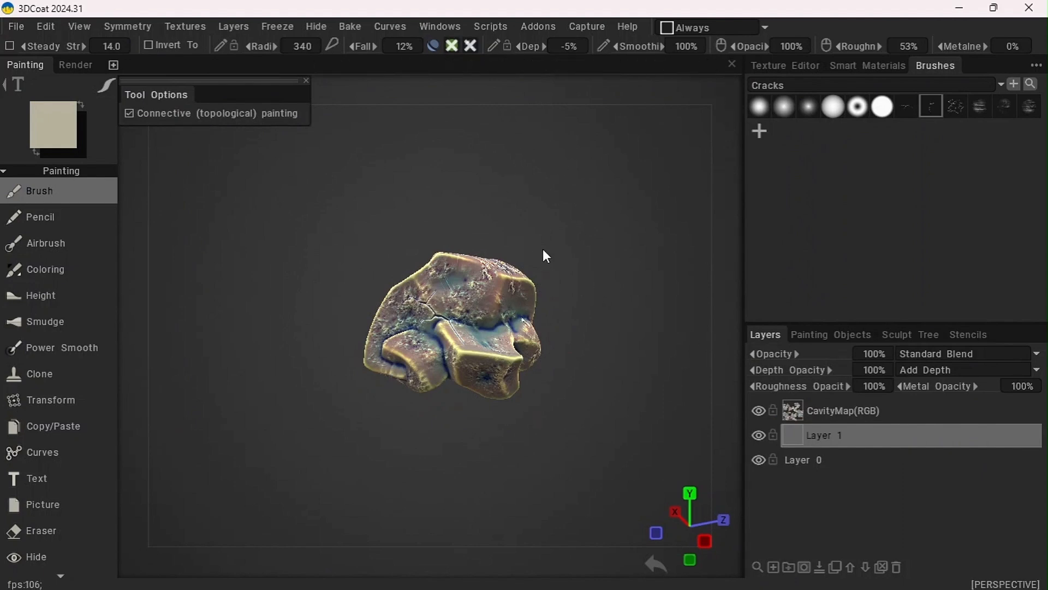
pyautogui.moveTo(564, 250); pyautogui.dragTo(473, 133)
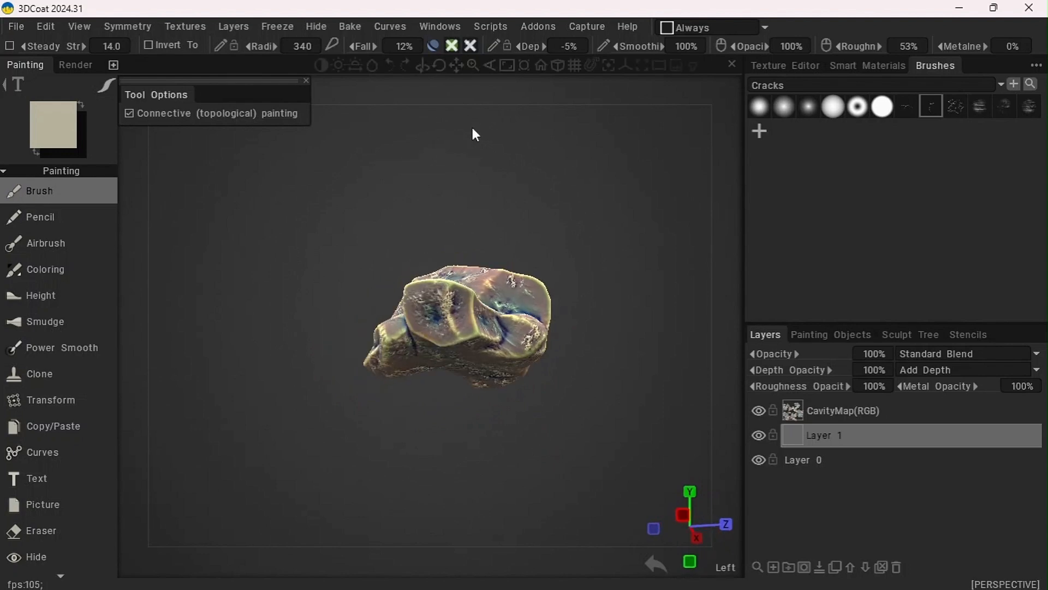
pyautogui.moveTo(391, 202); pyautogui.dragTo(461, 320)
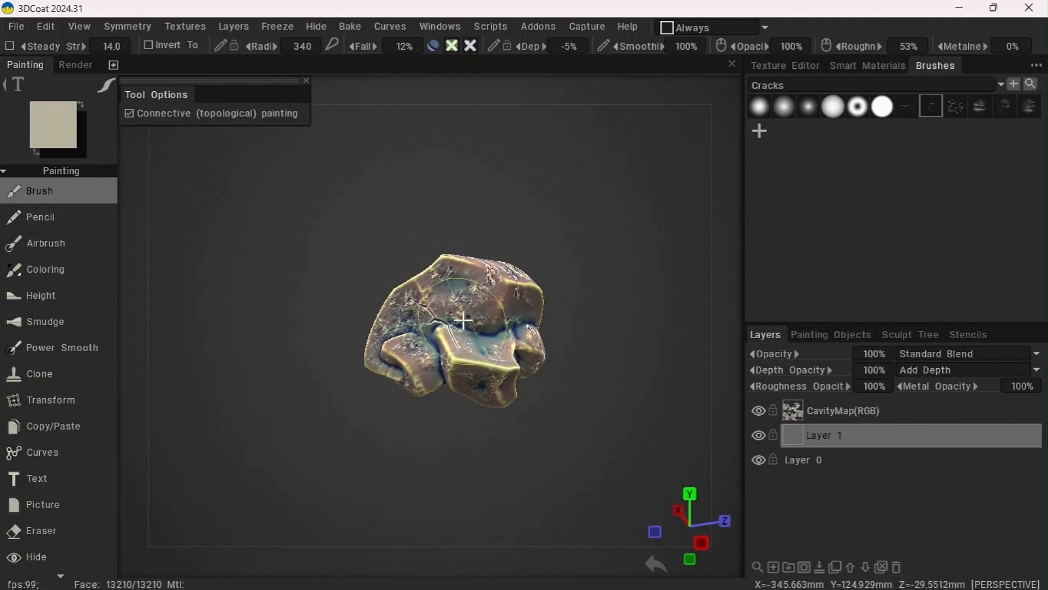
pyautogui.click(758, 411)
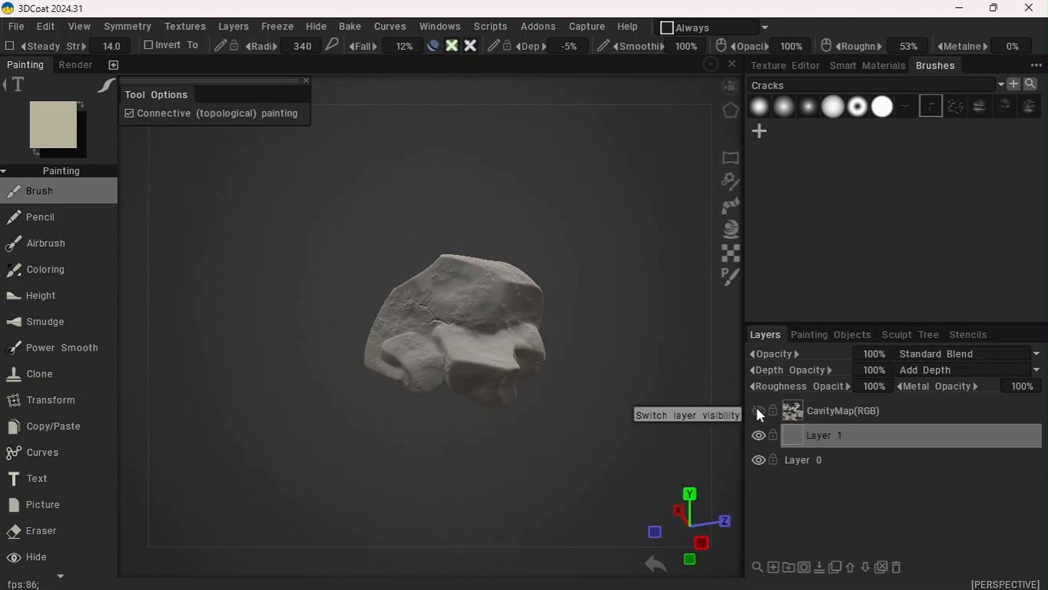
# Calculate the ambient occlusion of the rock
pyautogui.click(49, 27)
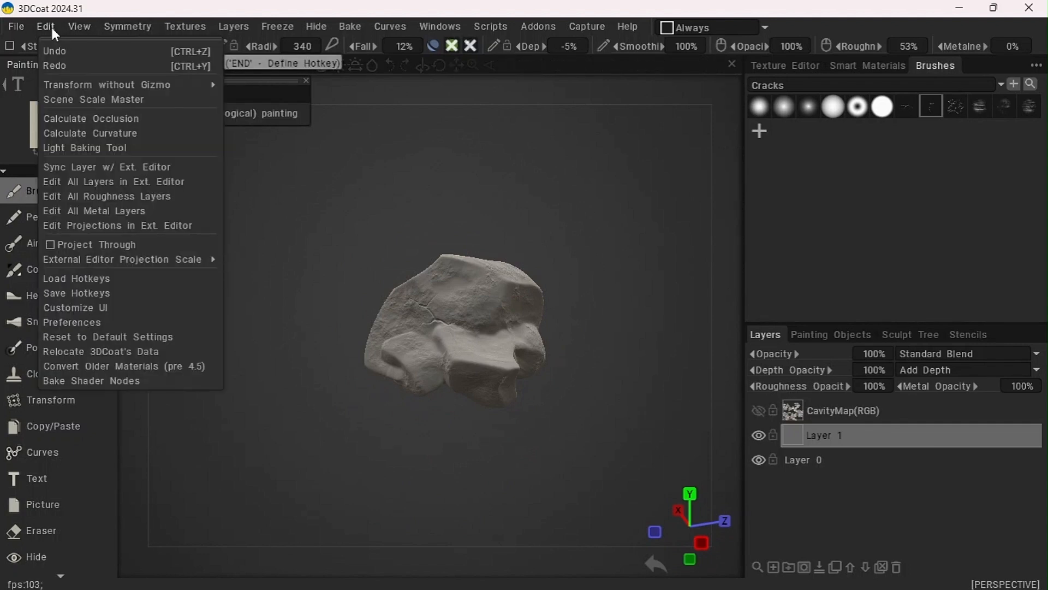
pyautogui.click(107, 119)
pyautogui.click(319, 421)
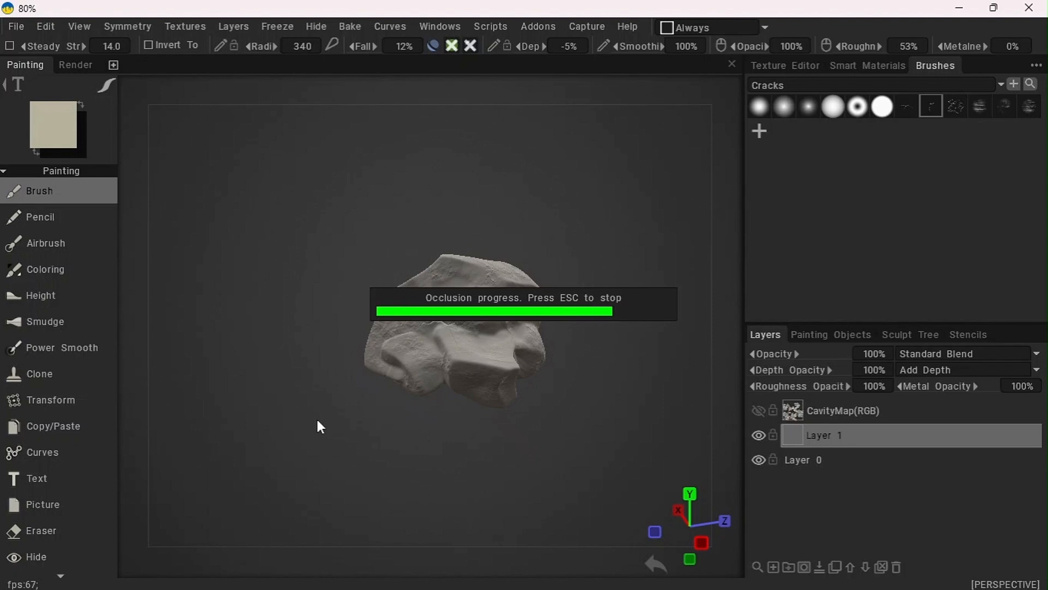
pyautogui.moveTo(353, 236); pyautogui.dragTo(468, 232)
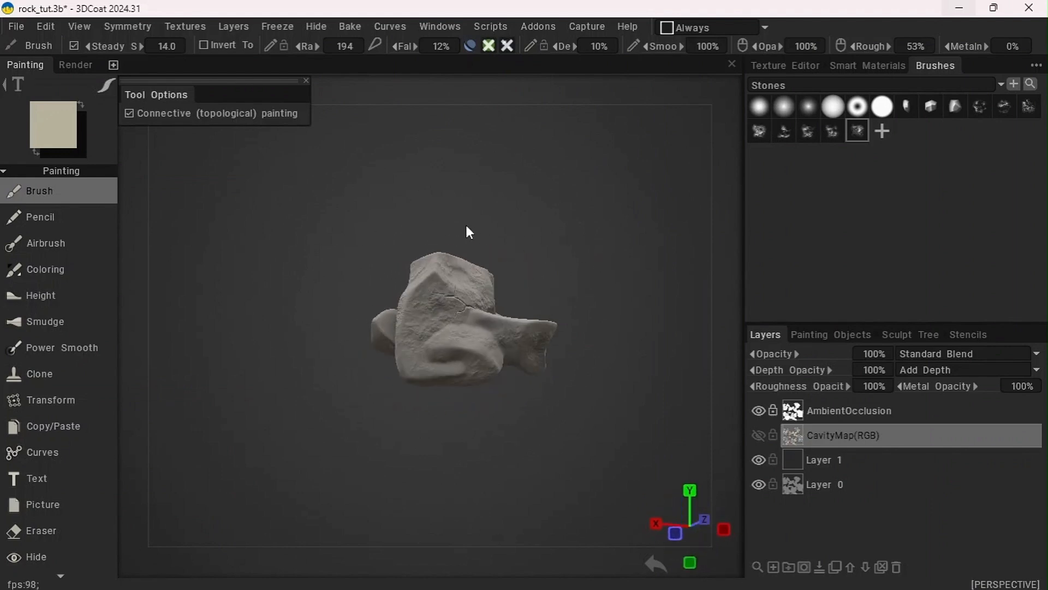
# Enable the colour and roughness channels for the brush
pyautogui.click(487, 44)
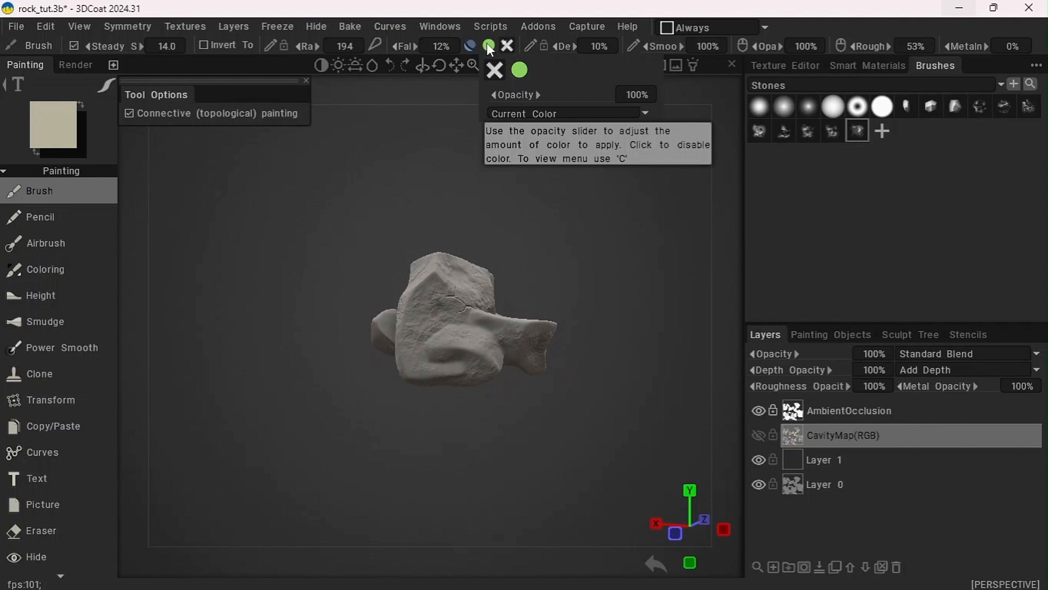
pyautogui.click(508, 45)
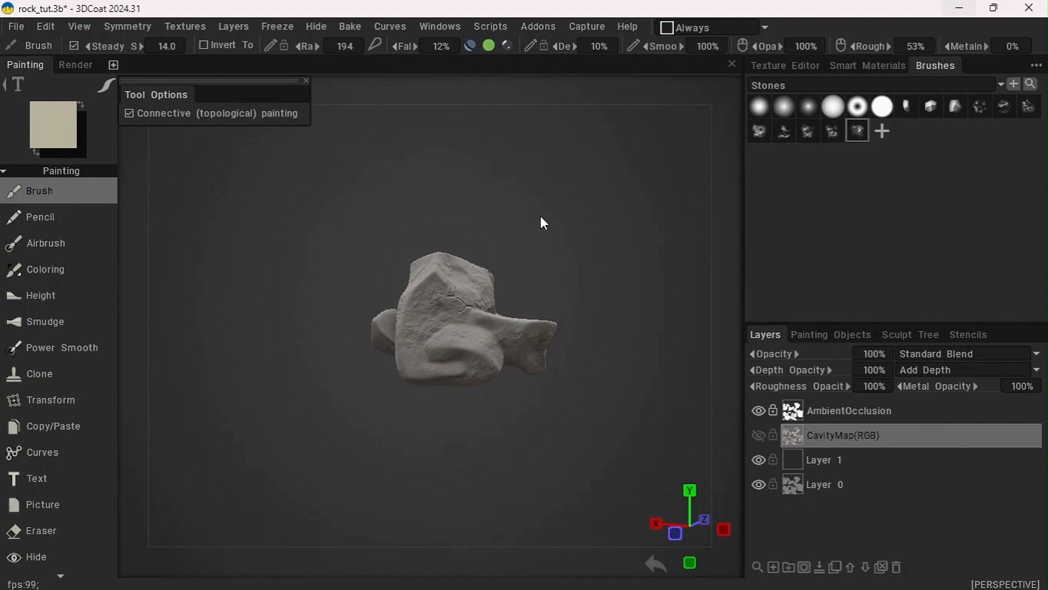
# Rename Layer 1 as Normals
pyautogui.click(820, 460)
pyautogui.doubleClick(832, 460)
pyautogui.write('Normals')
pyautogui.press('Return')
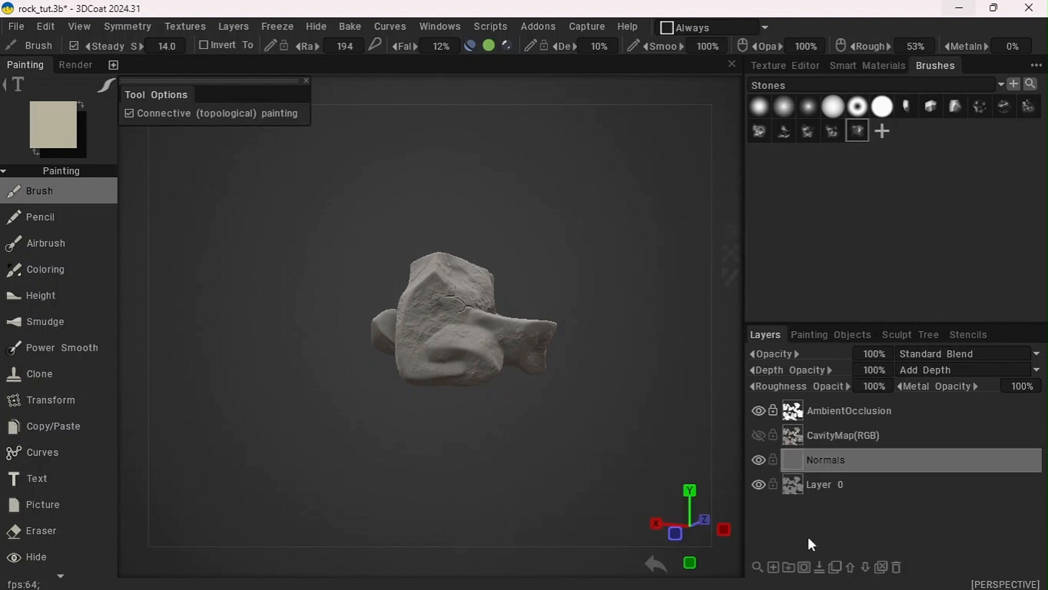
# Add a new layer above Normals and open the smart materials library
pyautogui.click(774, 566)
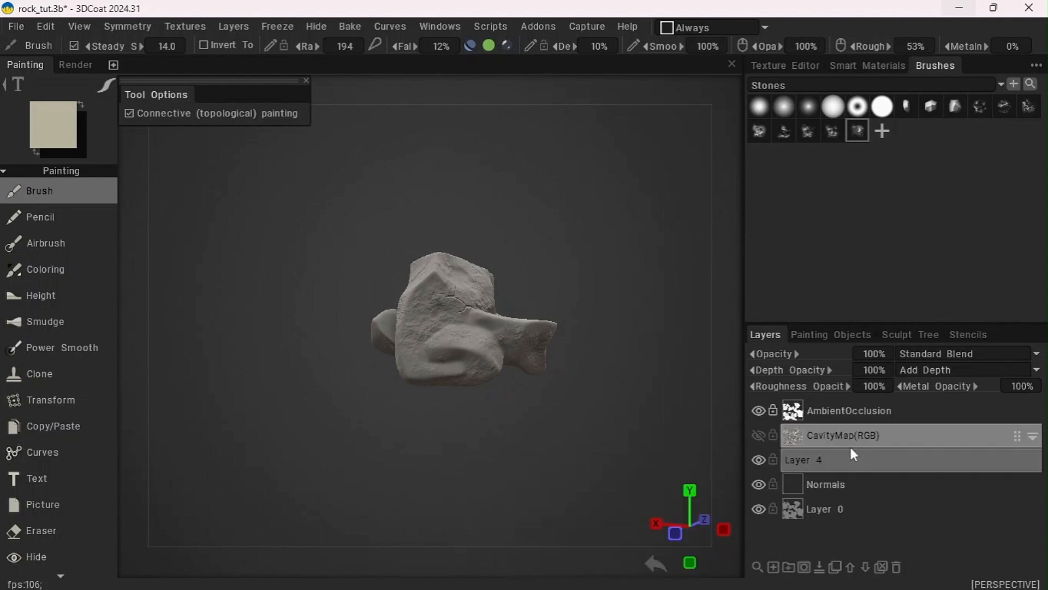
pyautogui.click(861, 66)
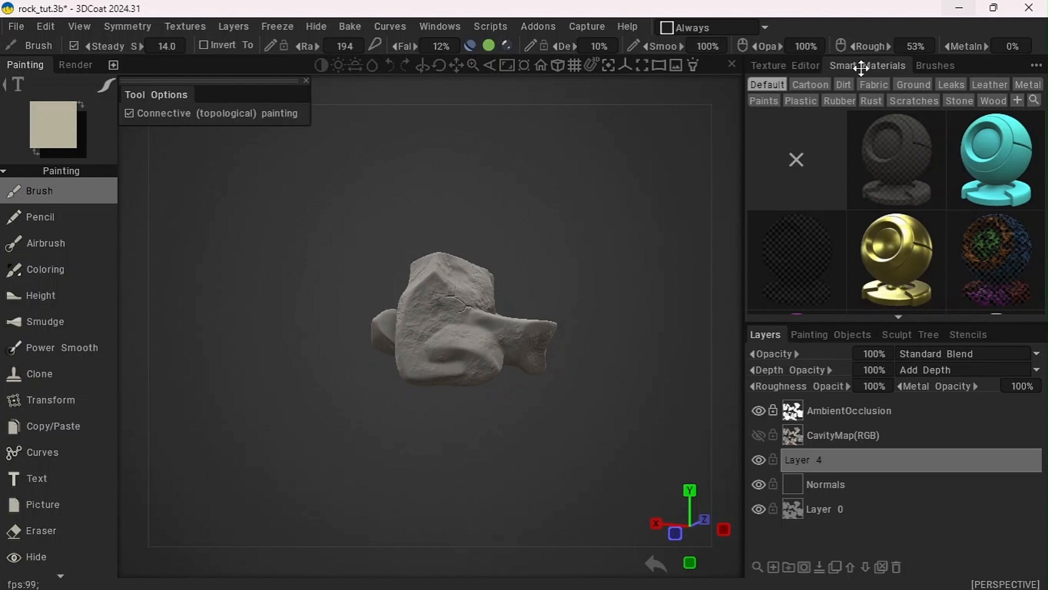
# Show the Stone category of the smart materials library
pyautogui.click(950, 101)
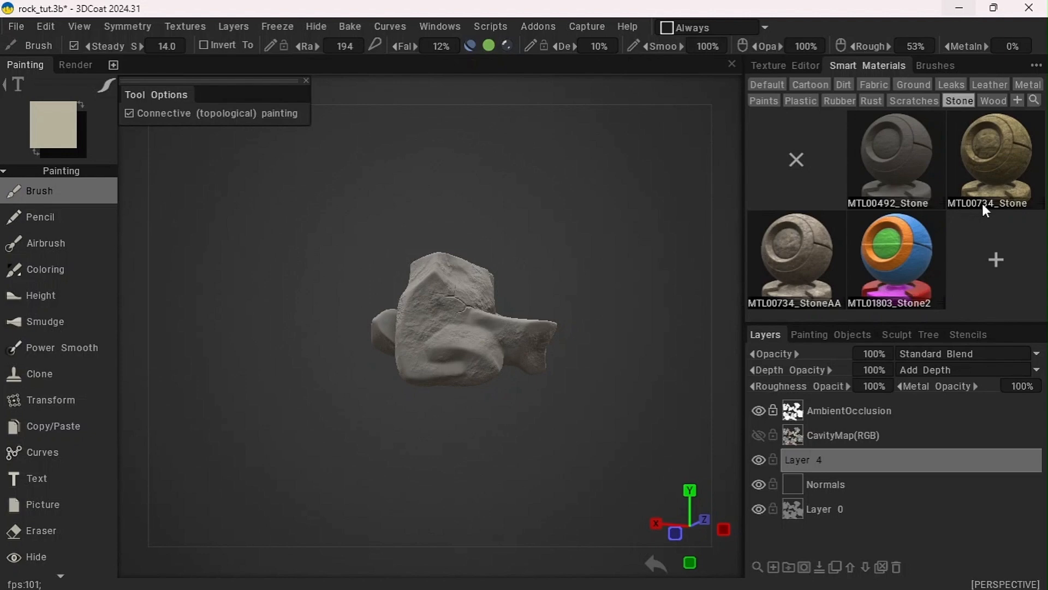
pyautogui.moveTo(994, 204)
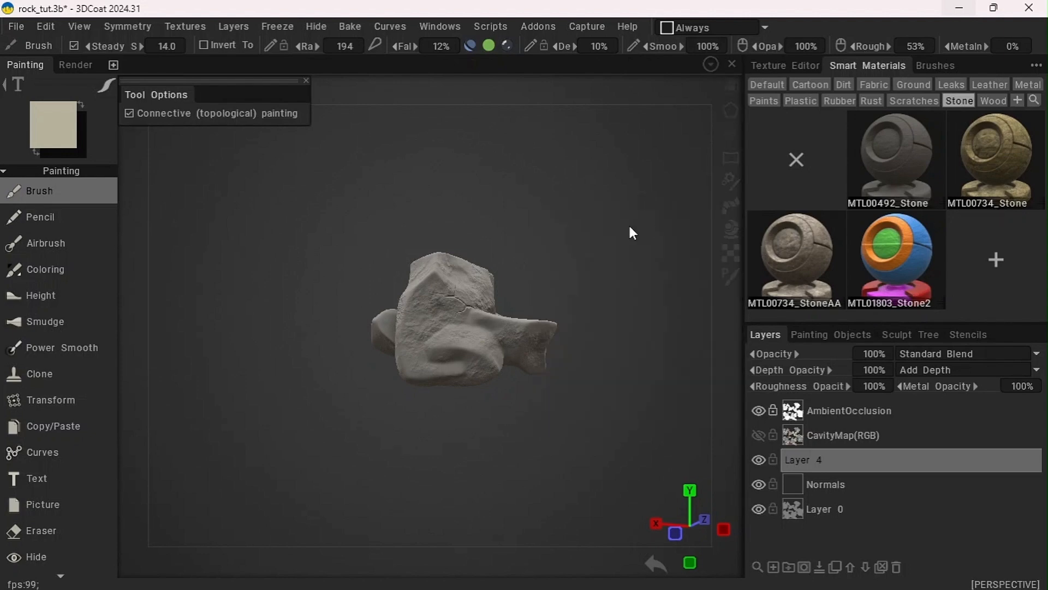
pyautogui.moveTo(628, 224); pyautogui.dragTo(486, 265)
# Switch to the 3DCoat materials website in the browser, search for "Material stone" and look through the stone scans
pyautogui.moveTo(486, 589)
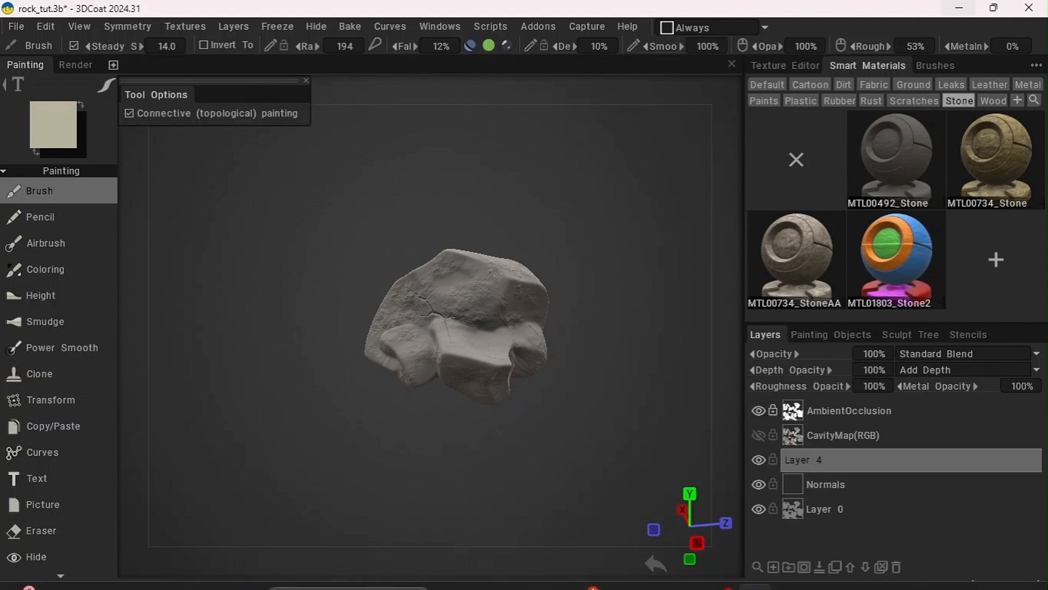
pyautogui.moveTo(519, 572)
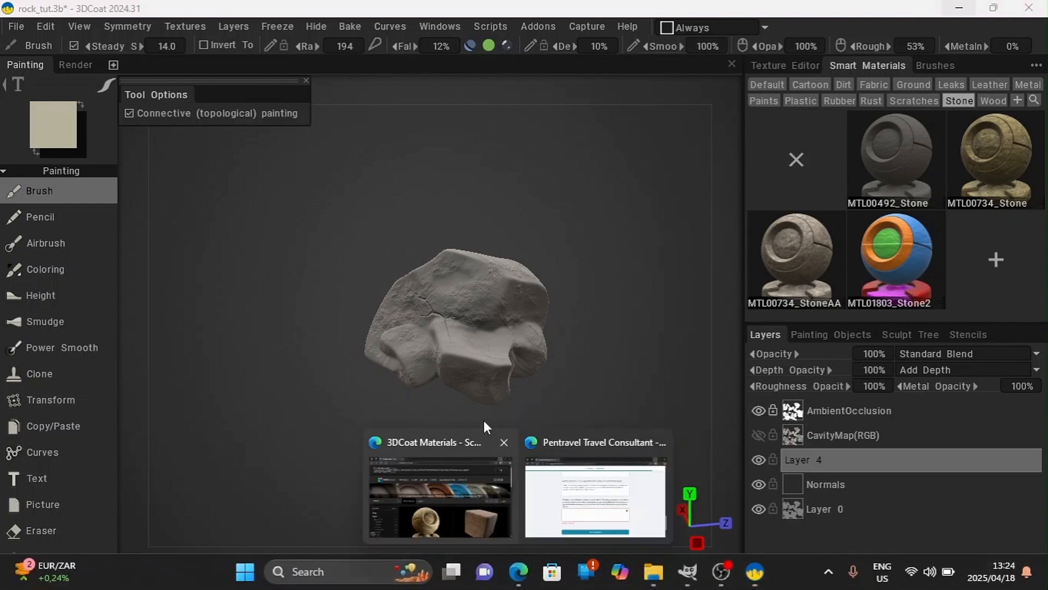
pyautogui.click(430, 535)
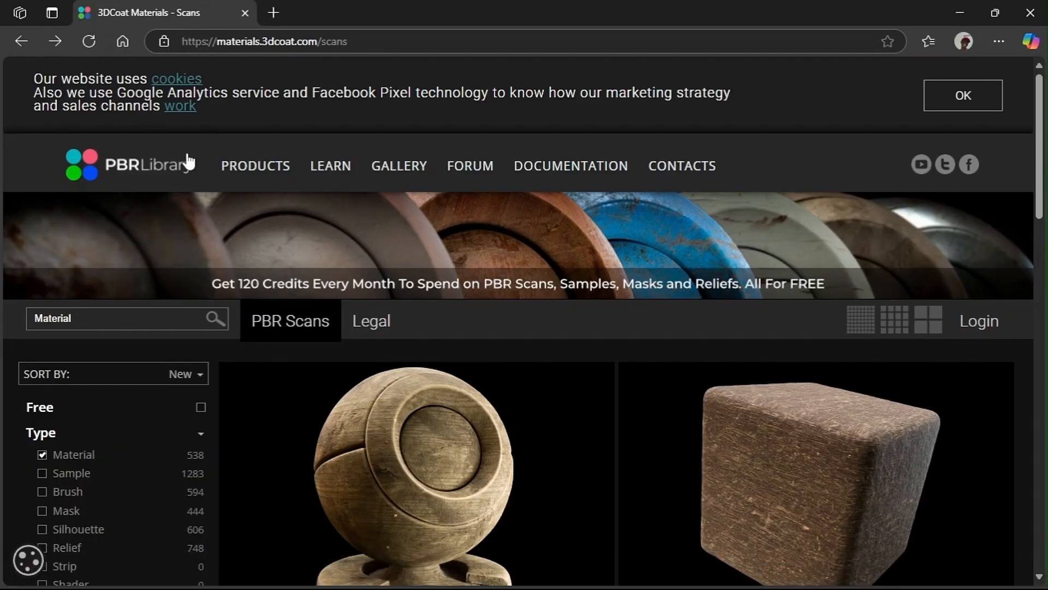
pyautogui.click(149, 319)
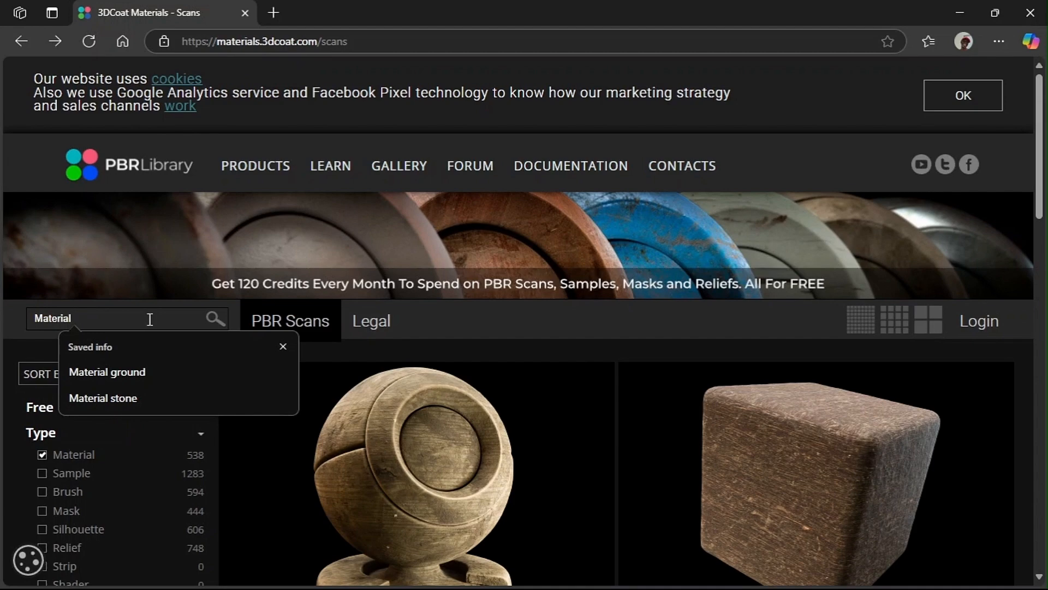
pyautogui.write('stone')
pyautogui.press('Return')
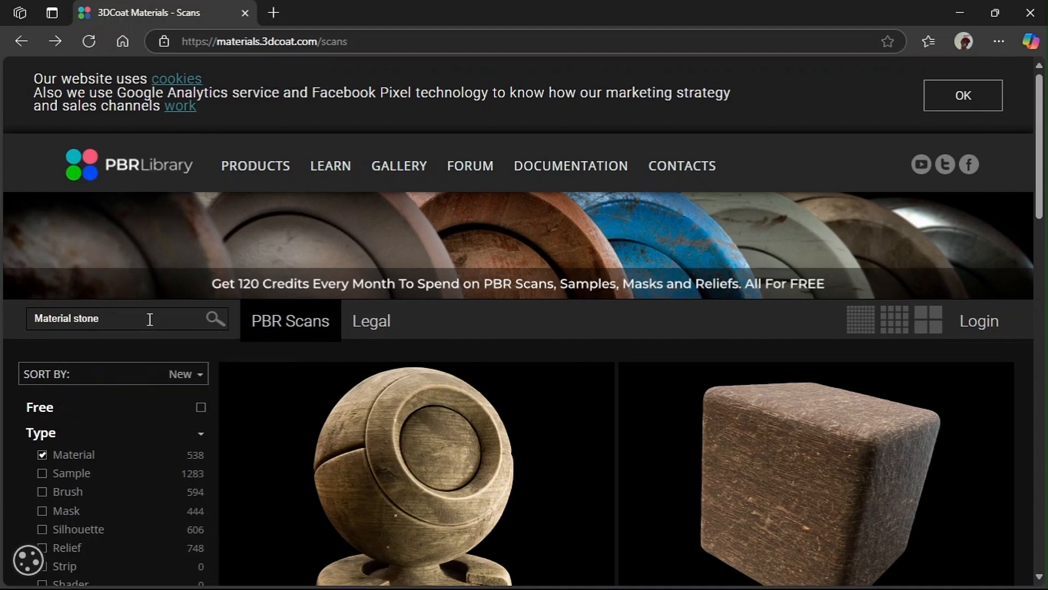
pyautogui.scroll(-10, 147, 322)
pyautogui.scroll(9, 369, 285)
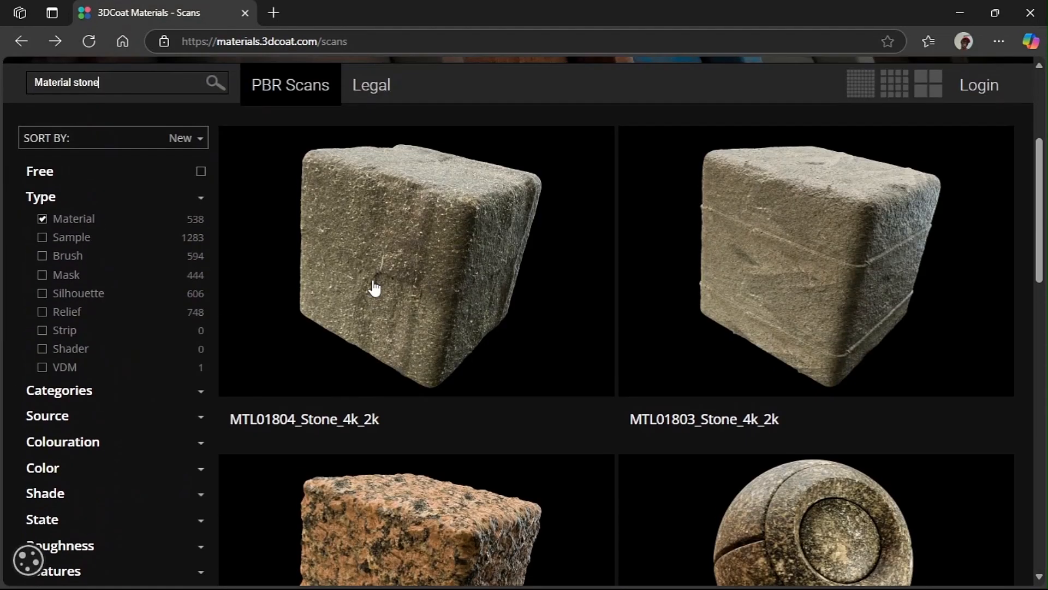
pyautogui.scroll(-6, 375, 288)
pyautogui.scroll(-8, 375, 288)
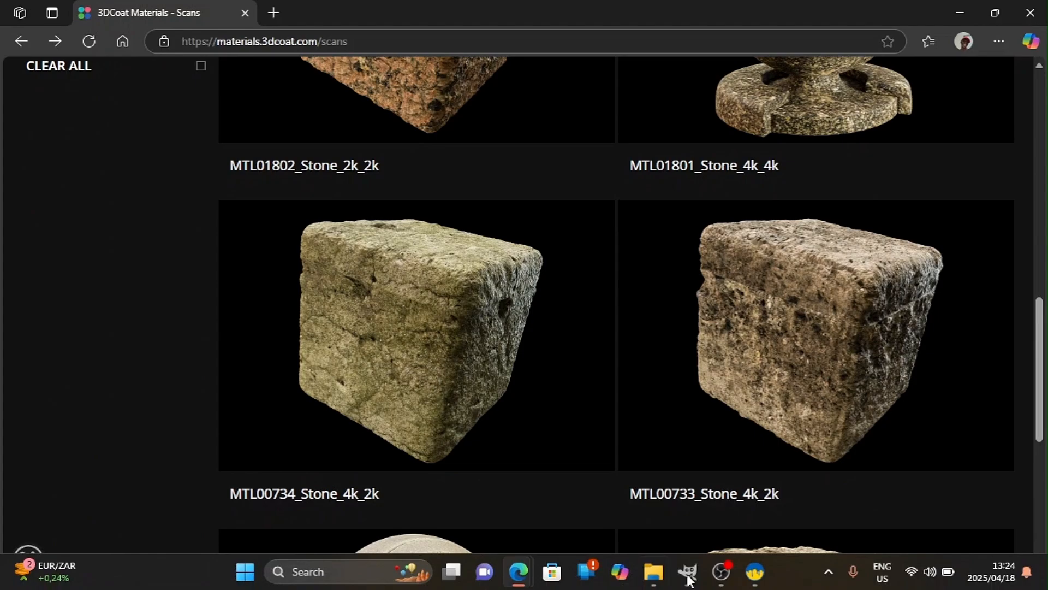
# View the enlarged preview of the MTL00734_Stone_4k_2k material on the website and close it
pyautogui.click(762, 580)
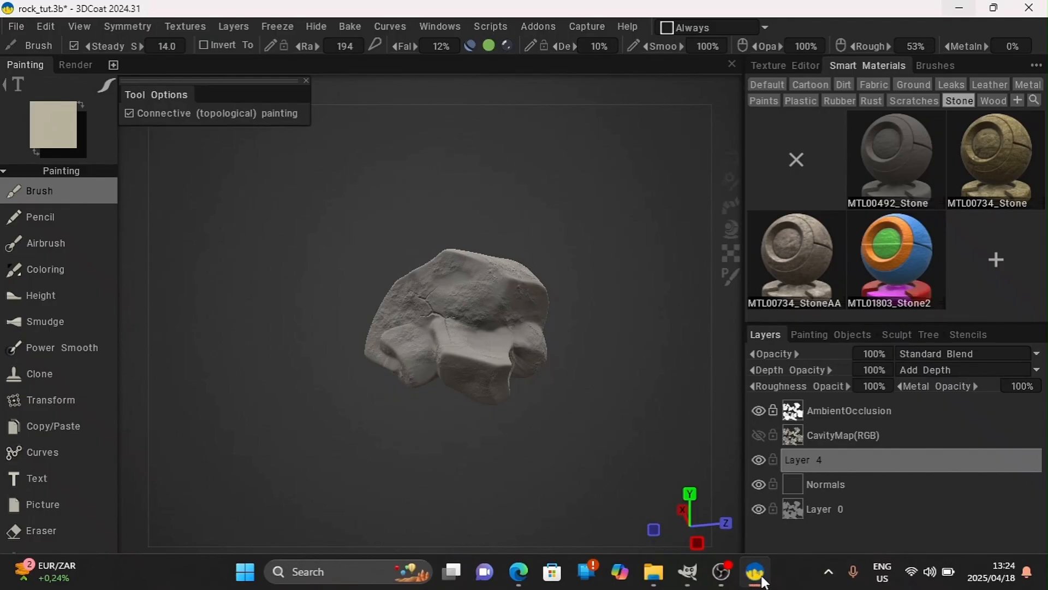
pyautogui.click(762, 581)
pyautogui.click(446, 374)
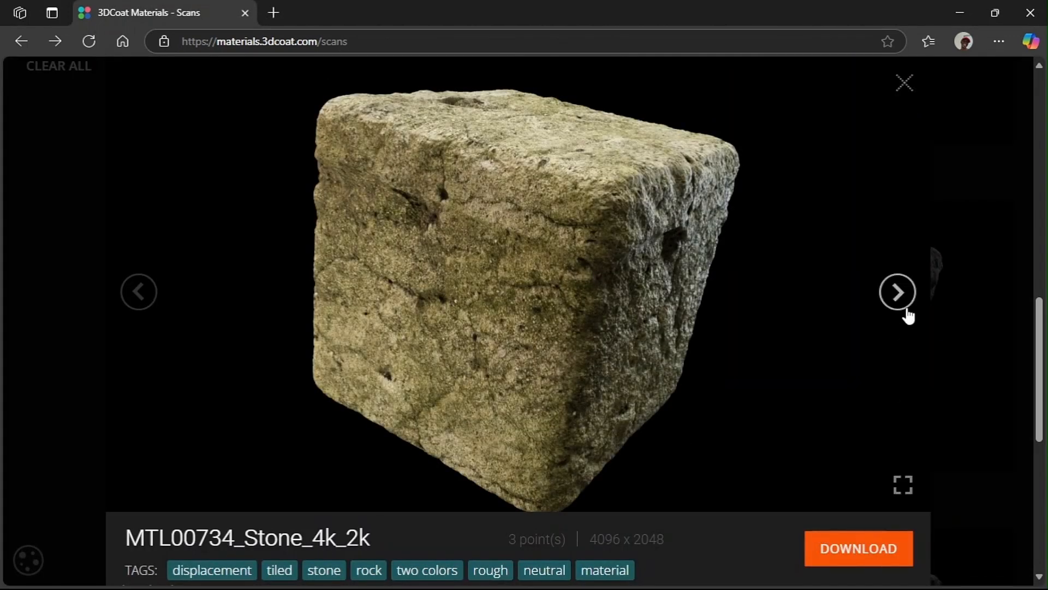
pyautogui.click(950, 108)
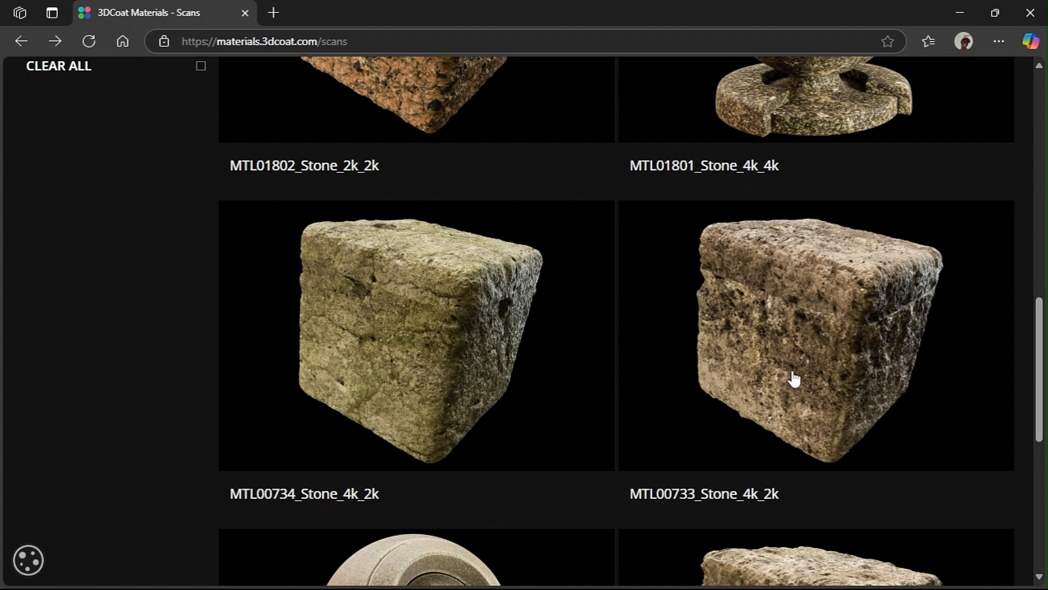
# Minimise the browser, switch back to 3DCoat and activate the Fill tool
pyautogui.click(950, 13)
pyautogui.moveTo(745, 577)
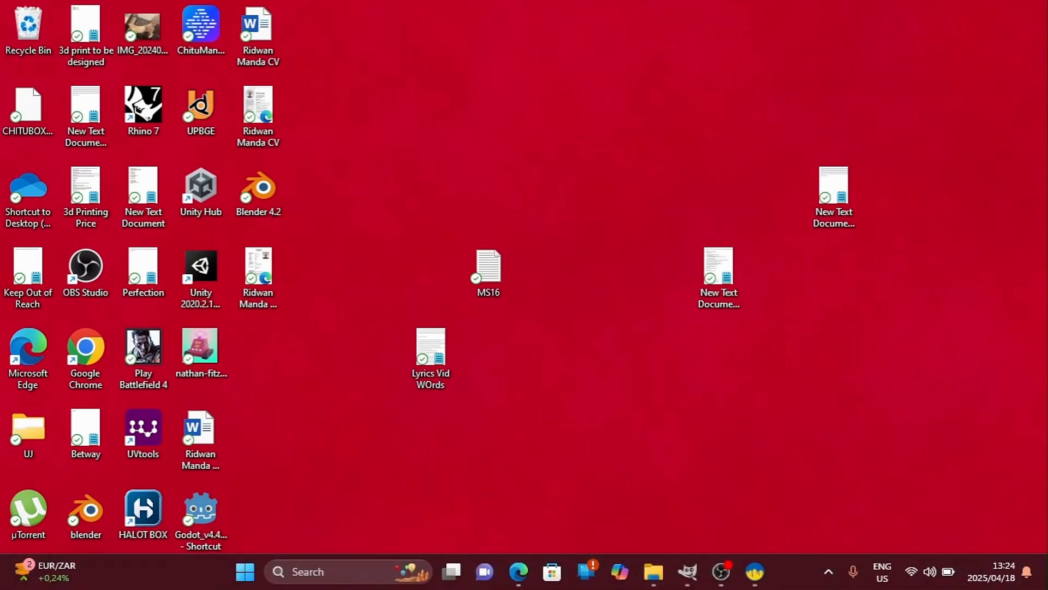
pyautogui.click(754, 572)
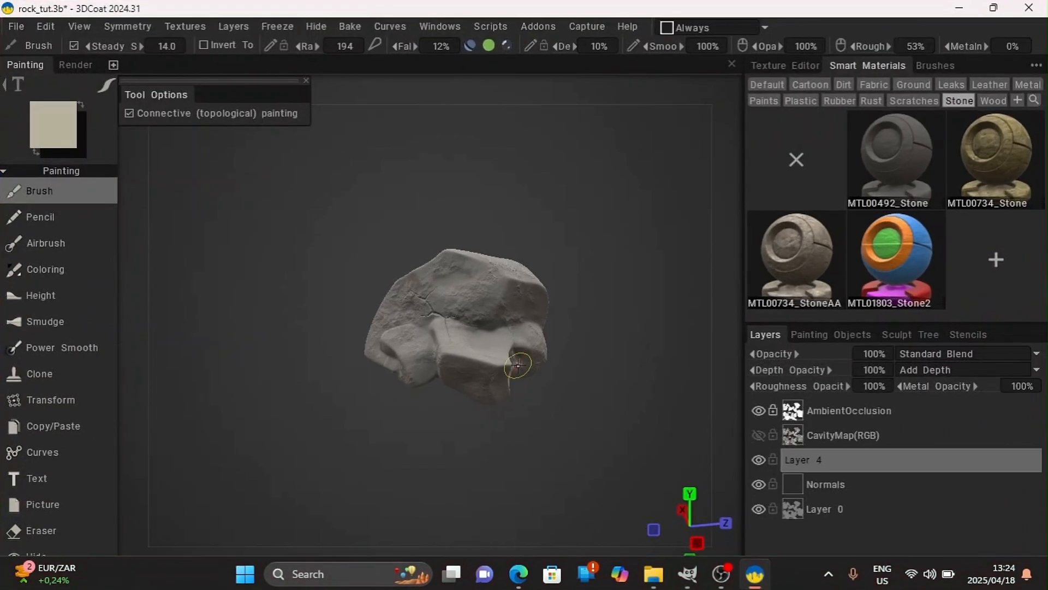
pyautogui.moveTo(572, 218)
pyautogui.mouseDown()
pyautogui.moveTo(526, 230)
pyautogui.moveTo(579, 211)
pyautogui.mouseUp()
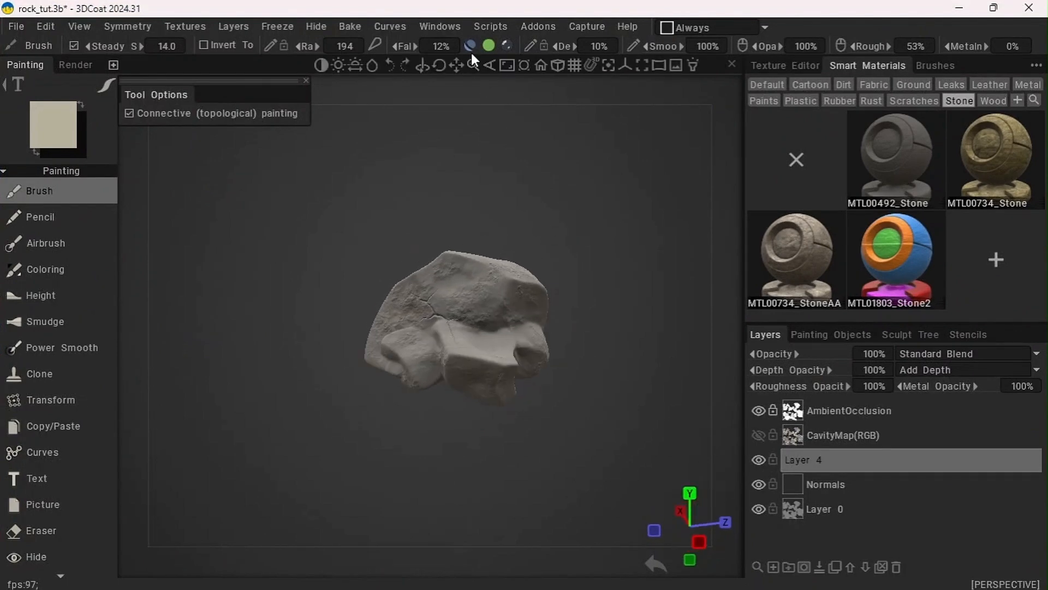
pyautogui.moveTo(449, 69)
pyautogui.moveTo(457, 70); pyautogui.dragTo(438, 95)
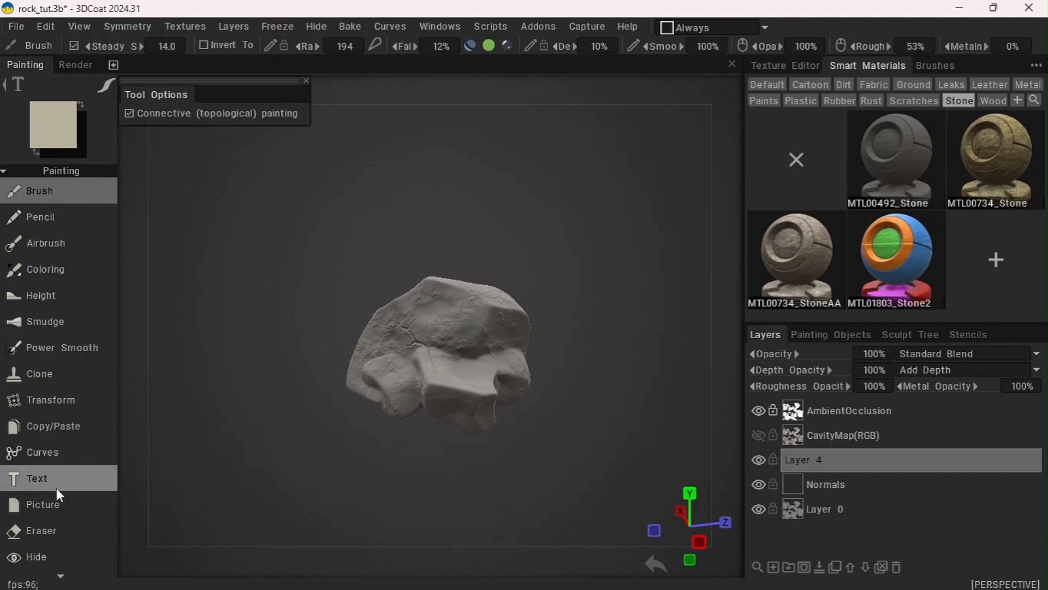
pyautogui.scroll(-3, 57, 488)
pyautogui.click(47, 414)
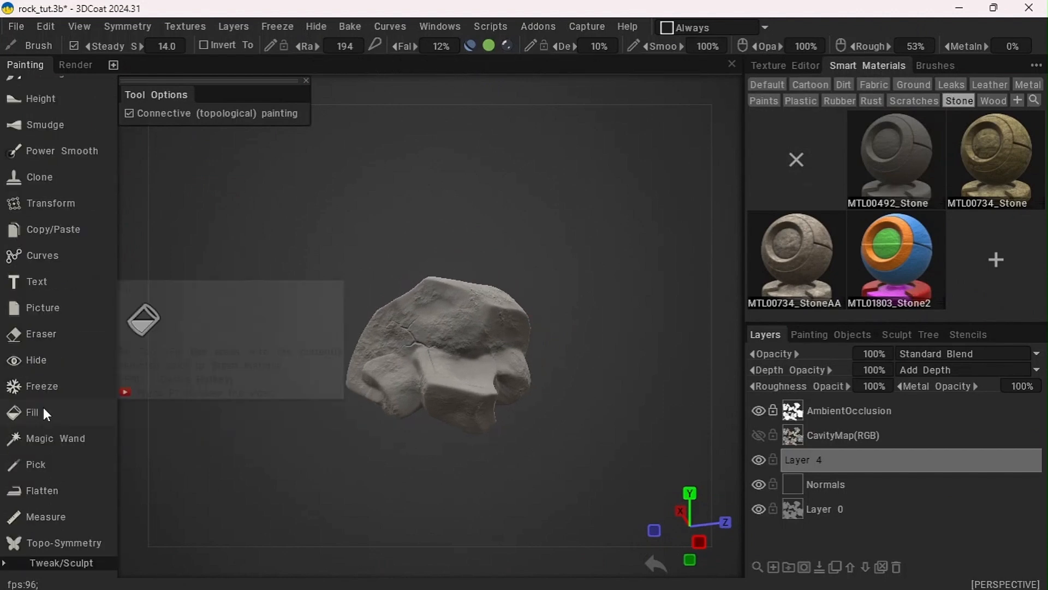
# Rename Layer 4 as Base Bottom
pyautogui.doubleClick(813, 467)
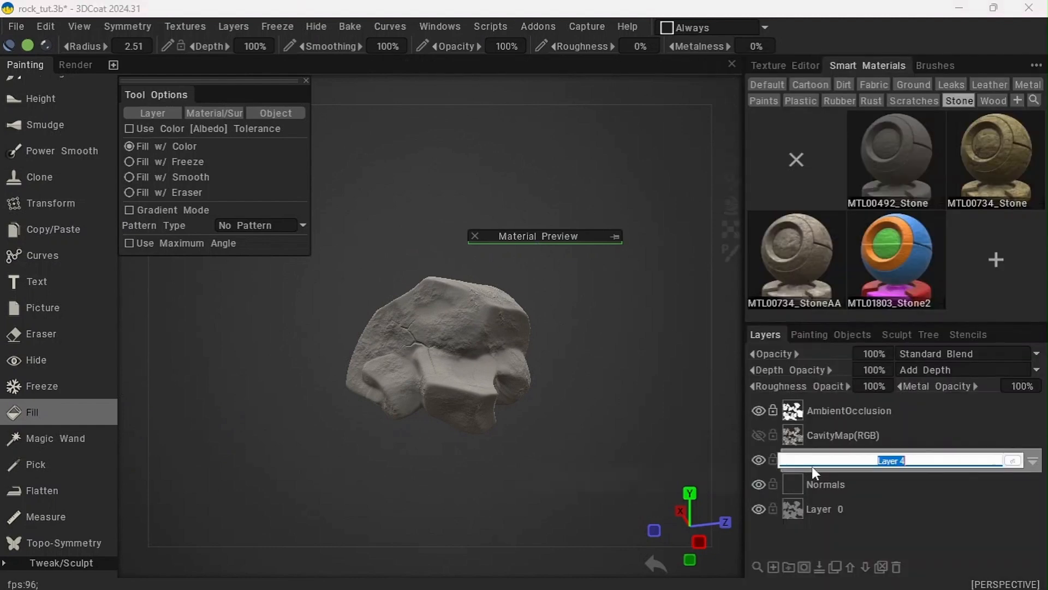
pyautogui.write('Base Bottom')
pyautogui.press('Return')
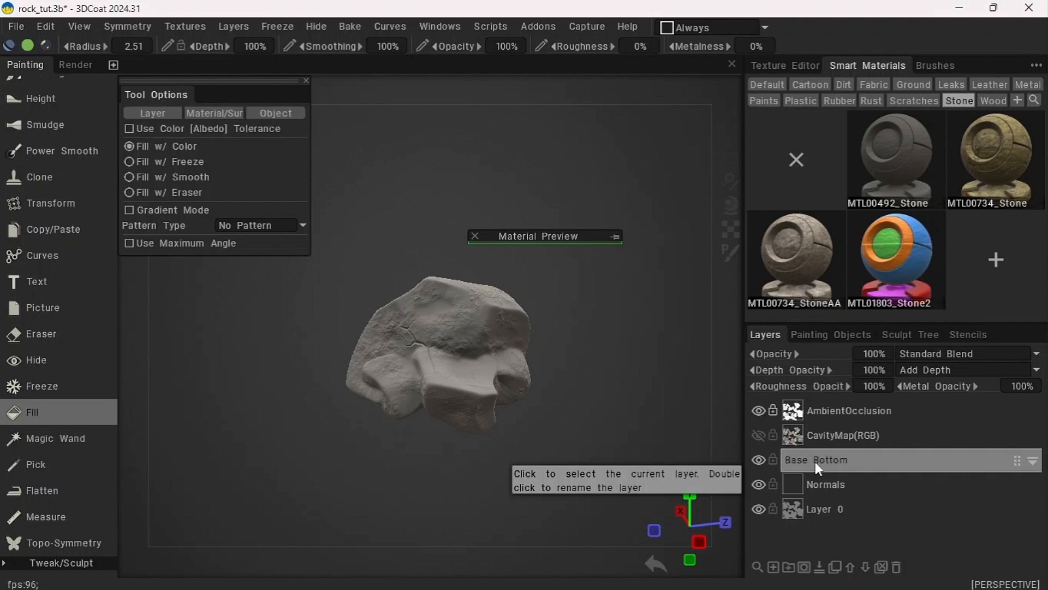
# Select the MTL00734_Stone smart material and preview it on different sides of the rock, collapsing the material preview when done
pyautogui.moveTo(990, 167)
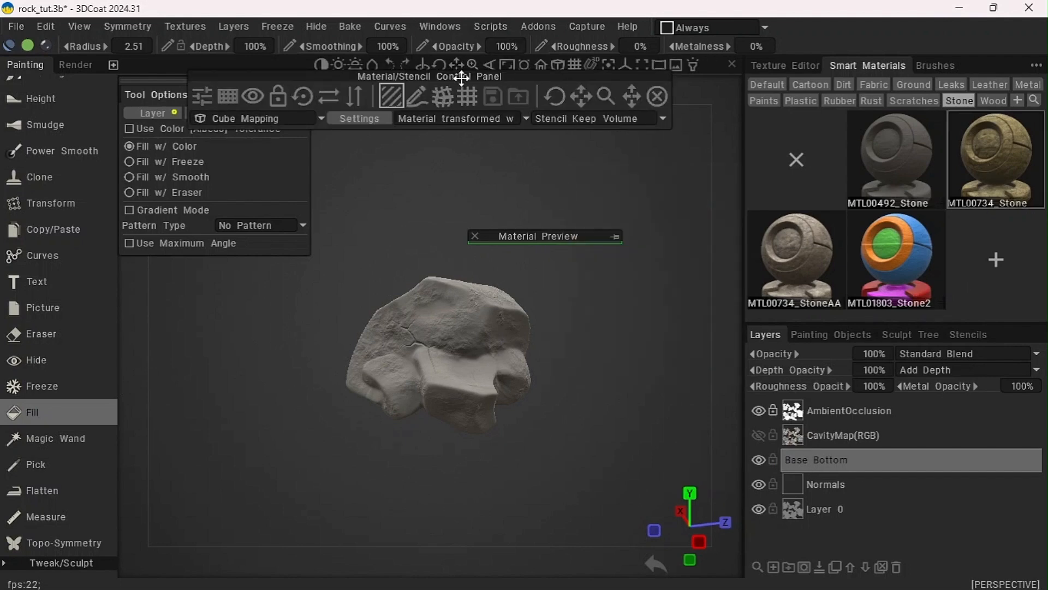
pyautogui.moveTo(462, 78); pyautogui.dragTo(463, 90)
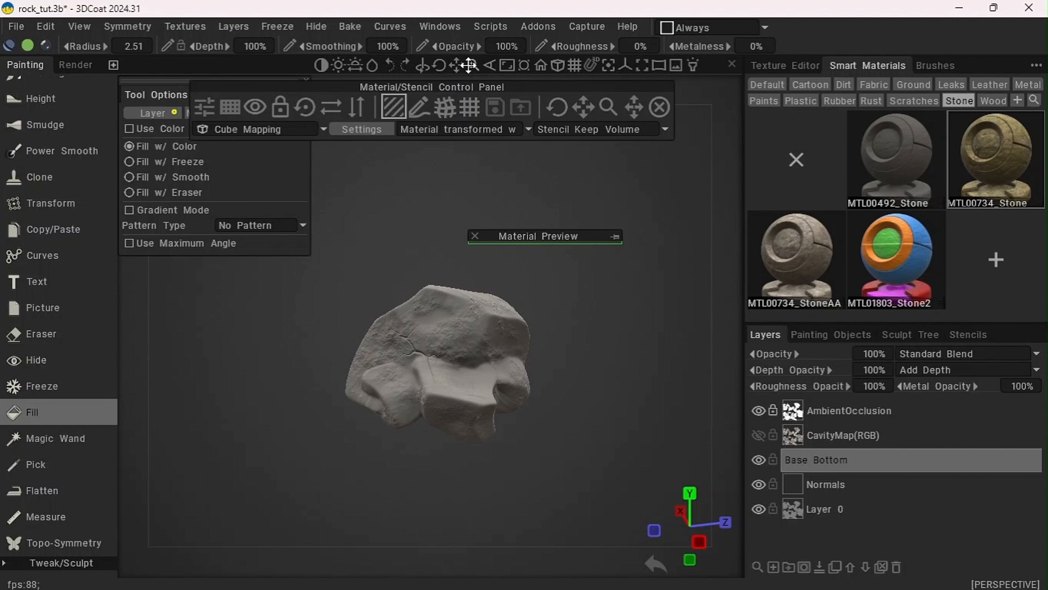
pyautogui.moveTo(469, 65); pyautogui.dragTo(474, 66)
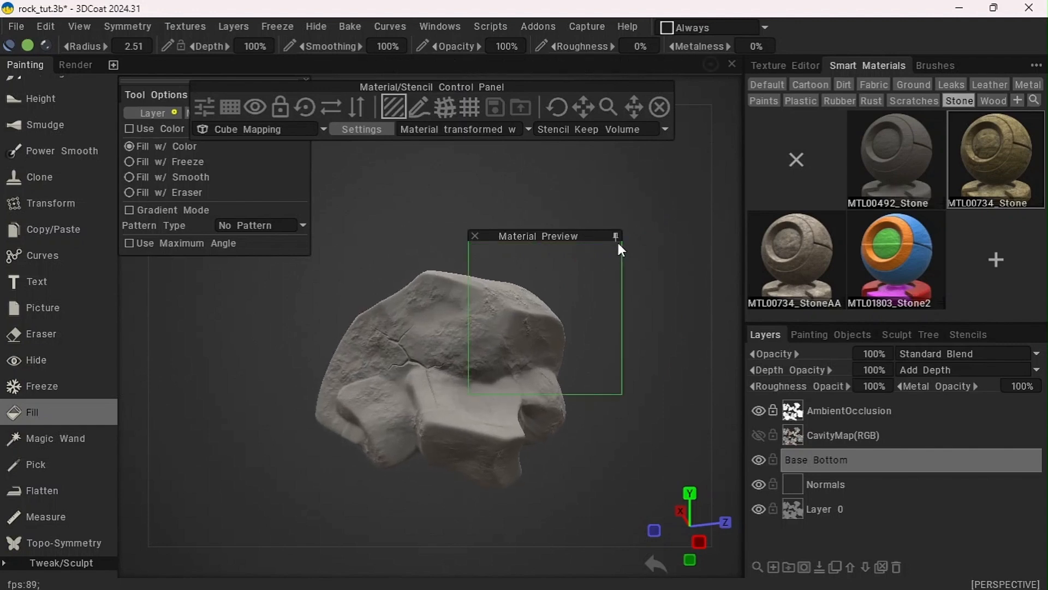
pyautogui.moveTo(543, 237); pyautogui.dragTo(433, 257)
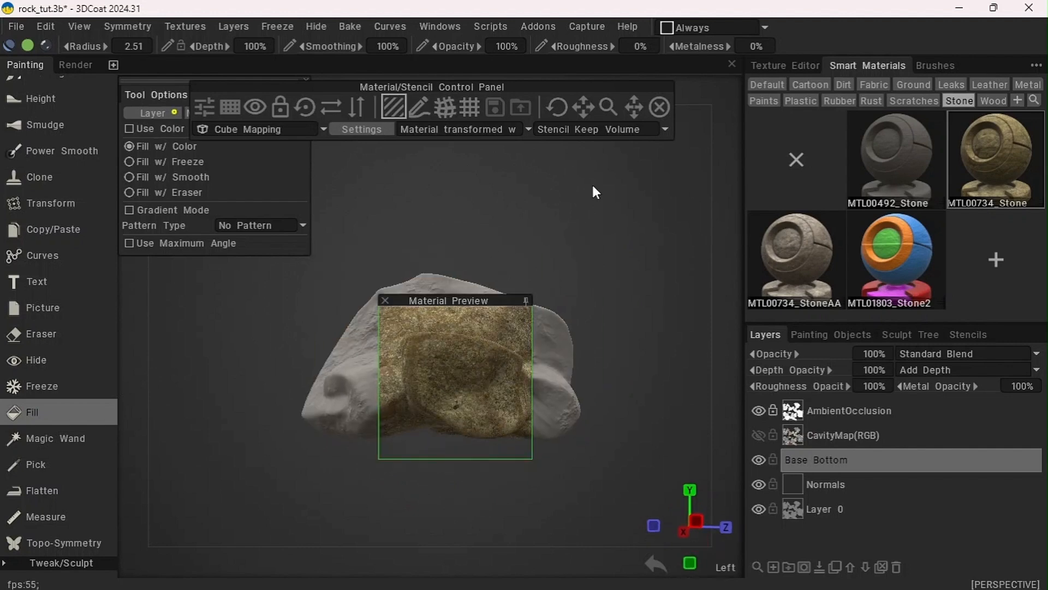
pyautogui.moveTo(595, 191); pyautogui.dragTo(437, 224)
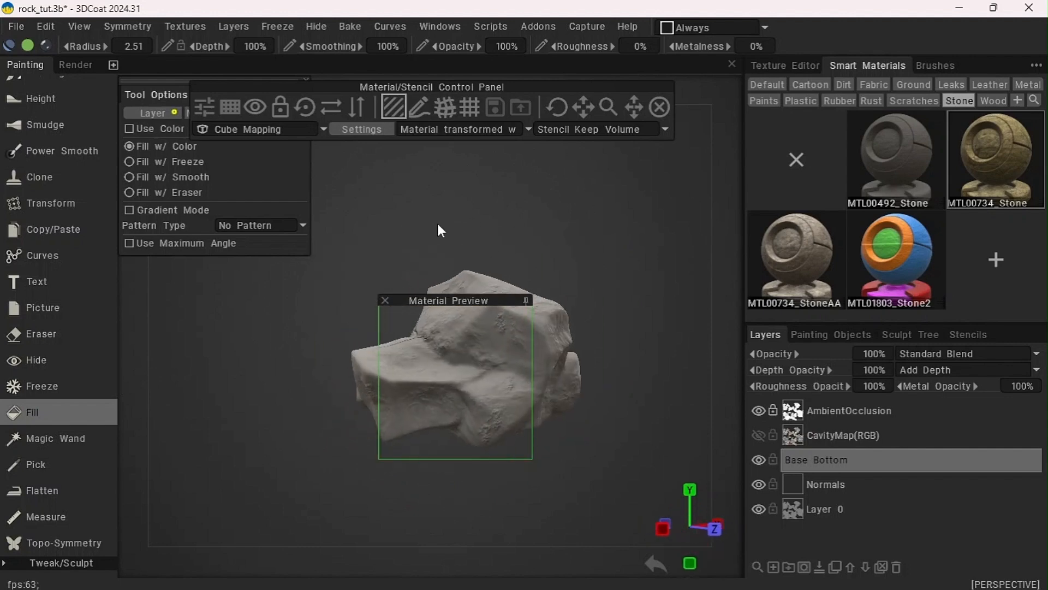
pyautogui.moveTo(228, 343); pyautogui.dragTo(408, 334)
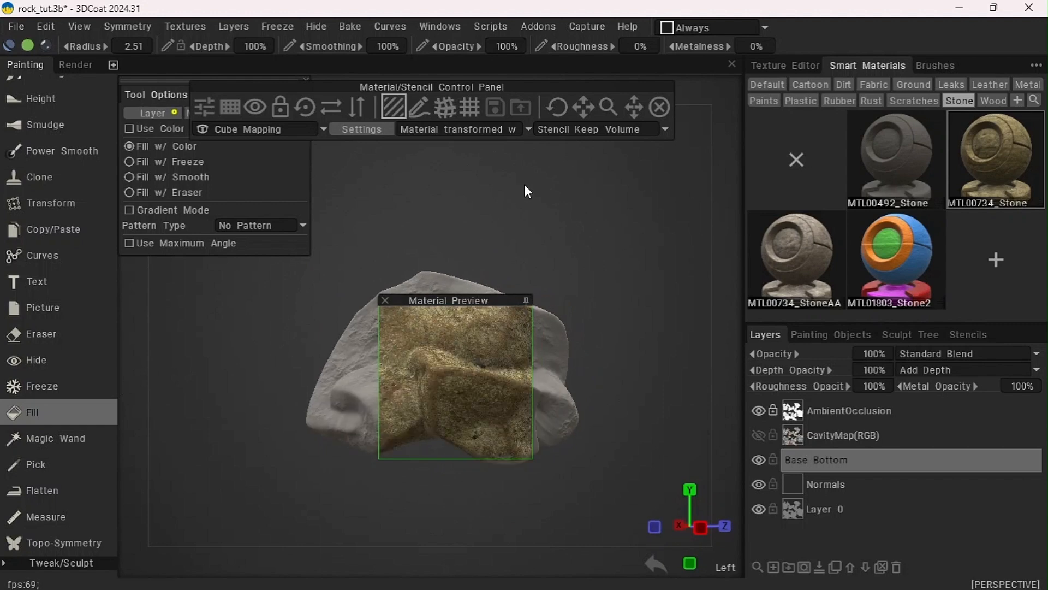
pyautogui.moveTo(526, 192); pyautogui.dragTo(555, 235)
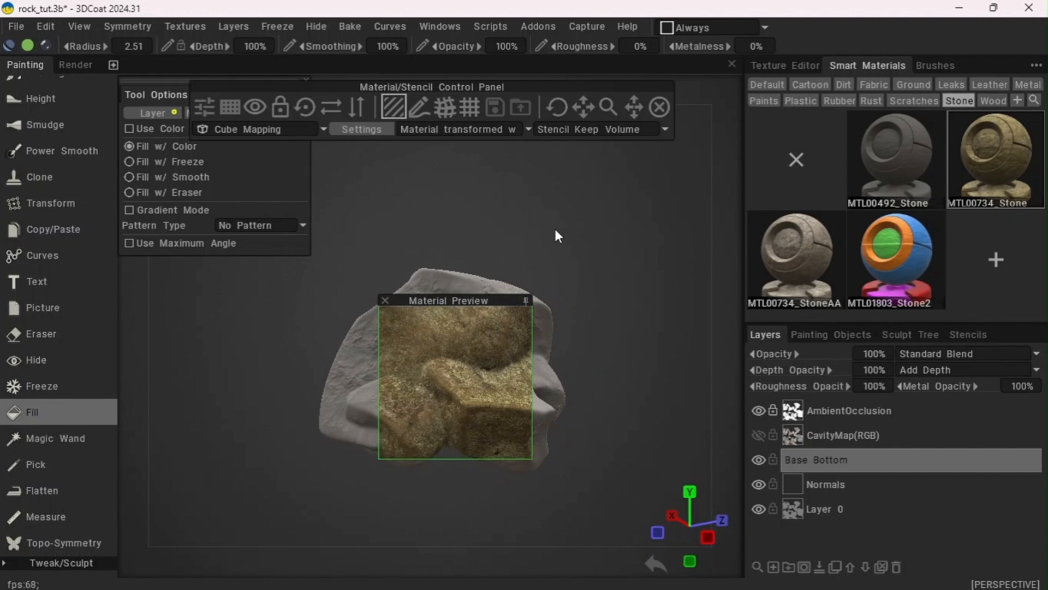
pyautogui.click(524, 301)
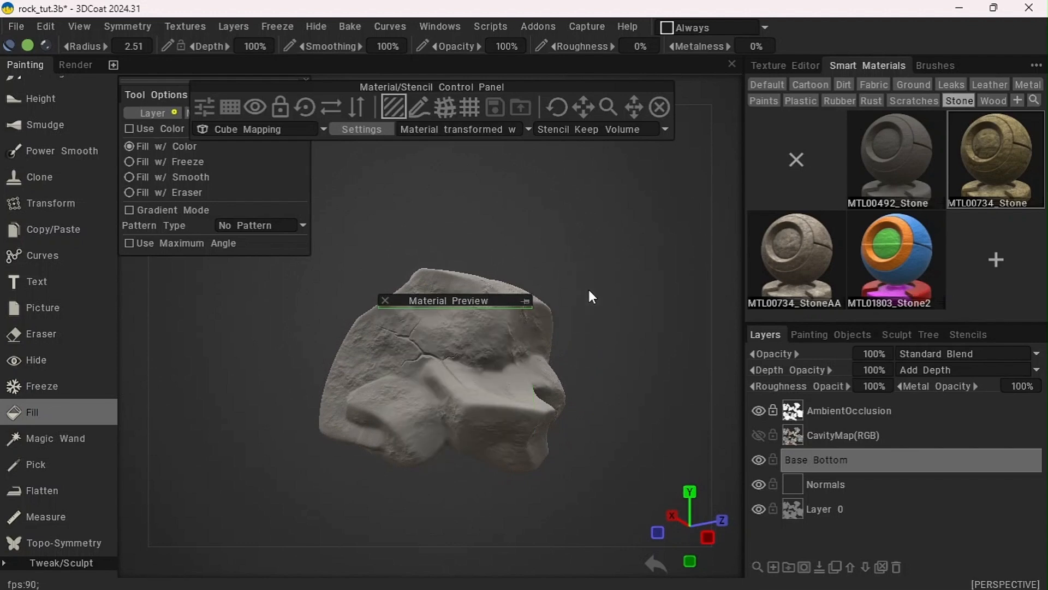
# Select the MTL00734_StoneAA smart material, preview it on the rock's surface and collapse the material preview
pyautogui.moveTo(801, 263)
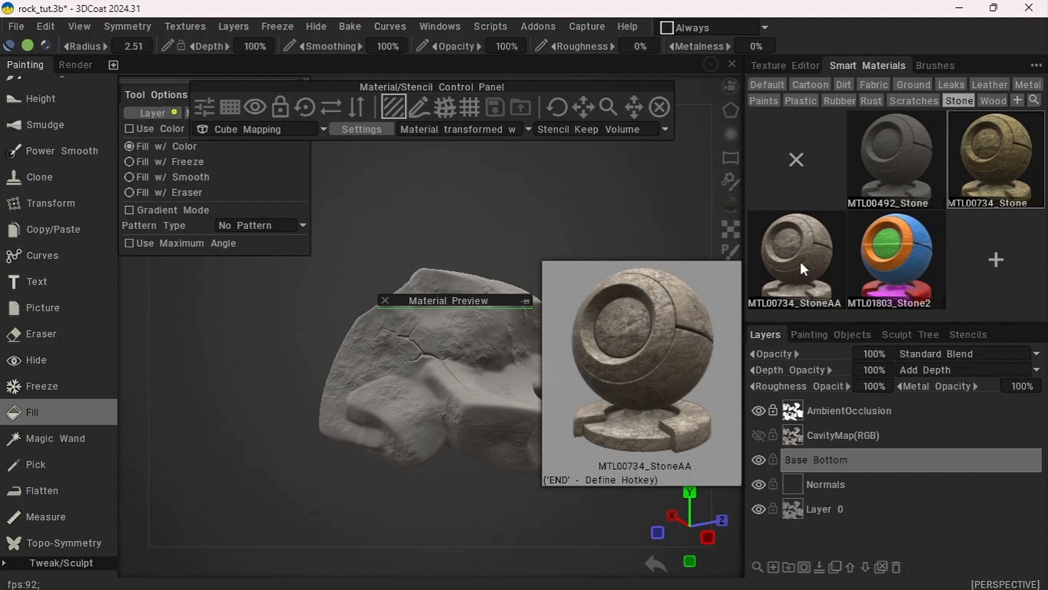
pyautogui.click(804, 268)
pyautogui.moveTo(532, 308)
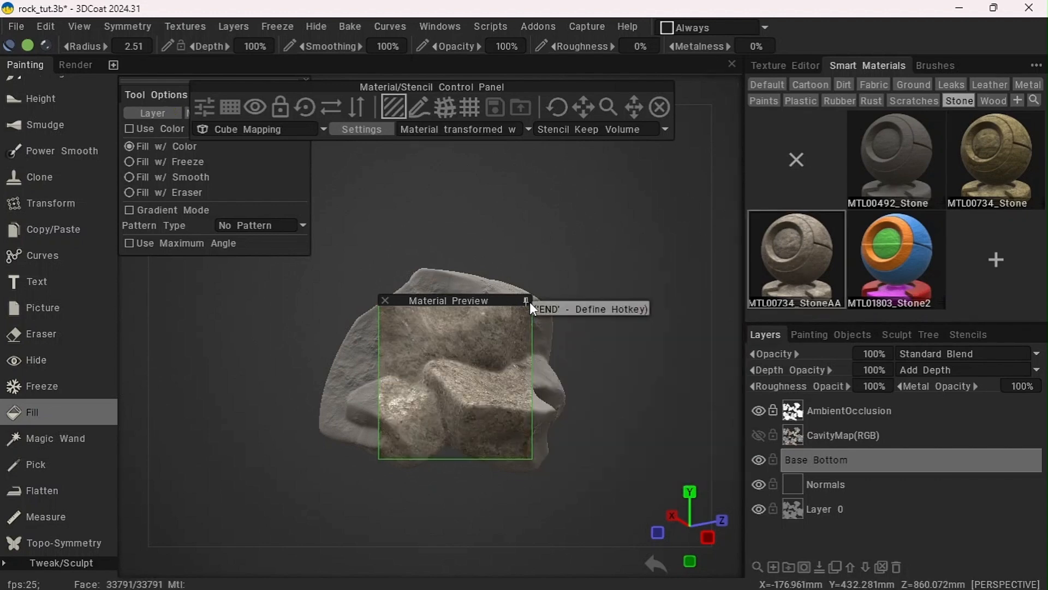
pyautogui.moveTo(498, 300); pyautogui.dragTo(431, 265)
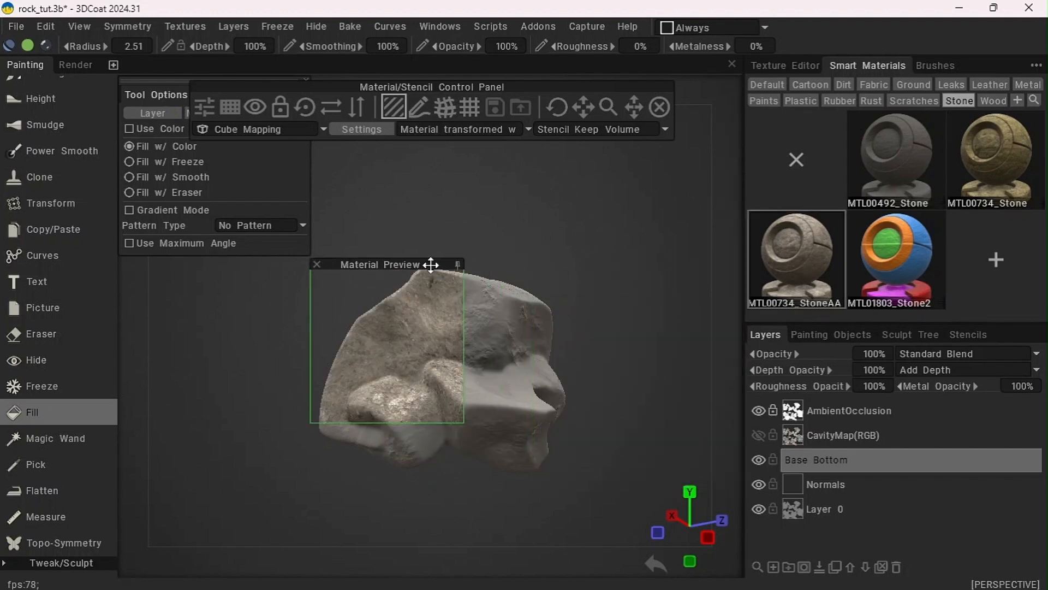
pyautogui.click(457, 264)
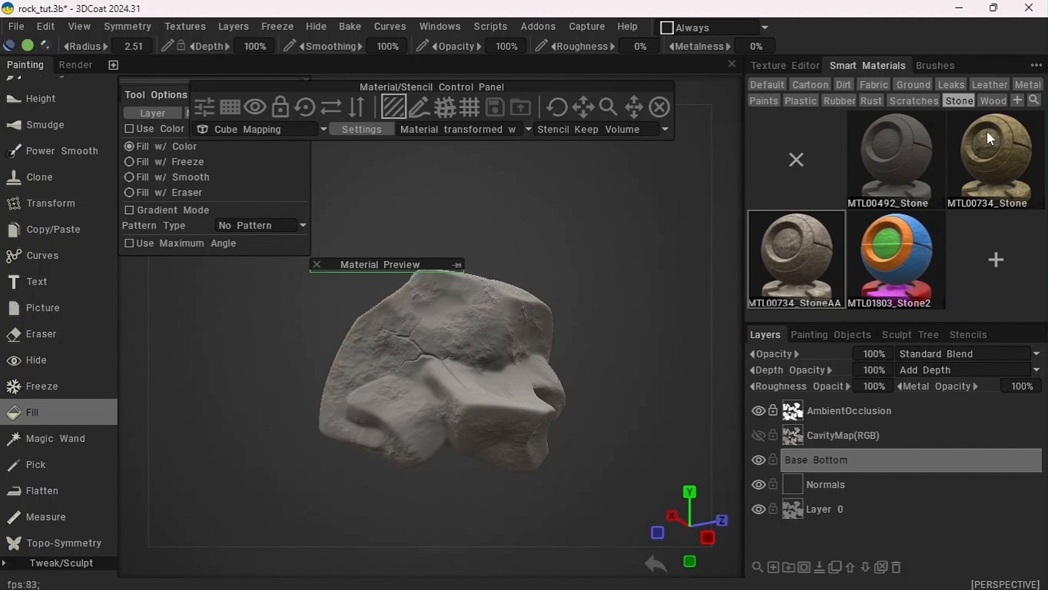
# Reselect the MTL00734_Stone smart material and examine its layers and texture maps in the smart material editor, closing it without saving
pyautogui.click(997, 181)
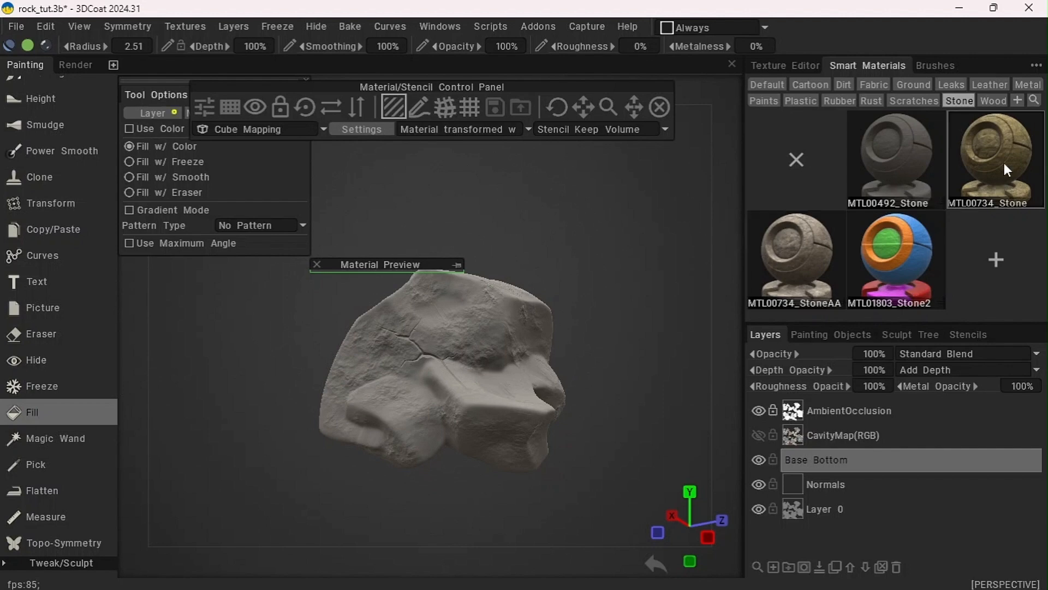
pyautogui.doubleClick(1004, 162)
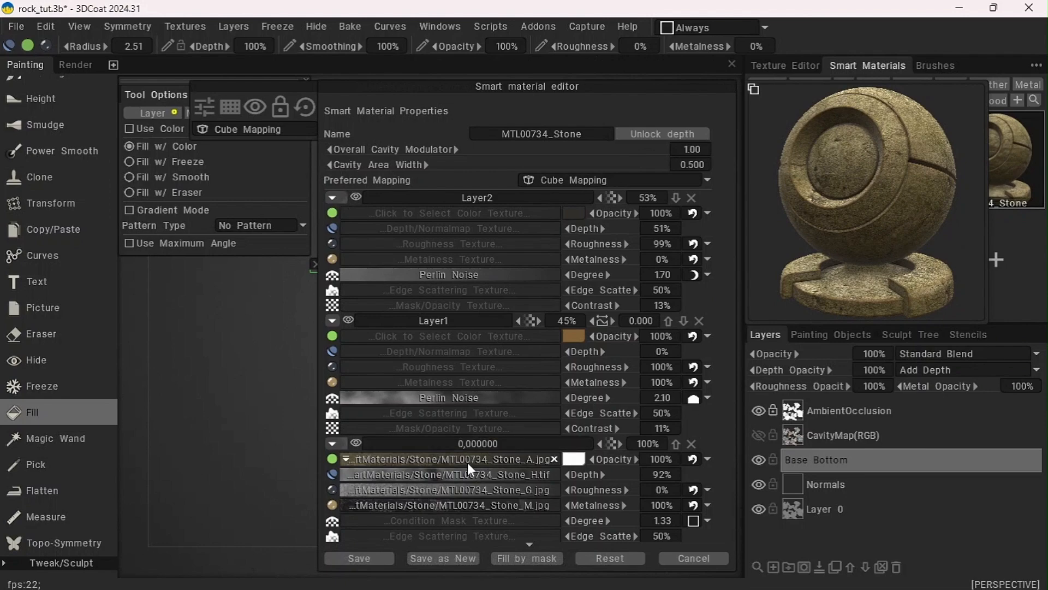
pyautogui.moveTo(467, 461)
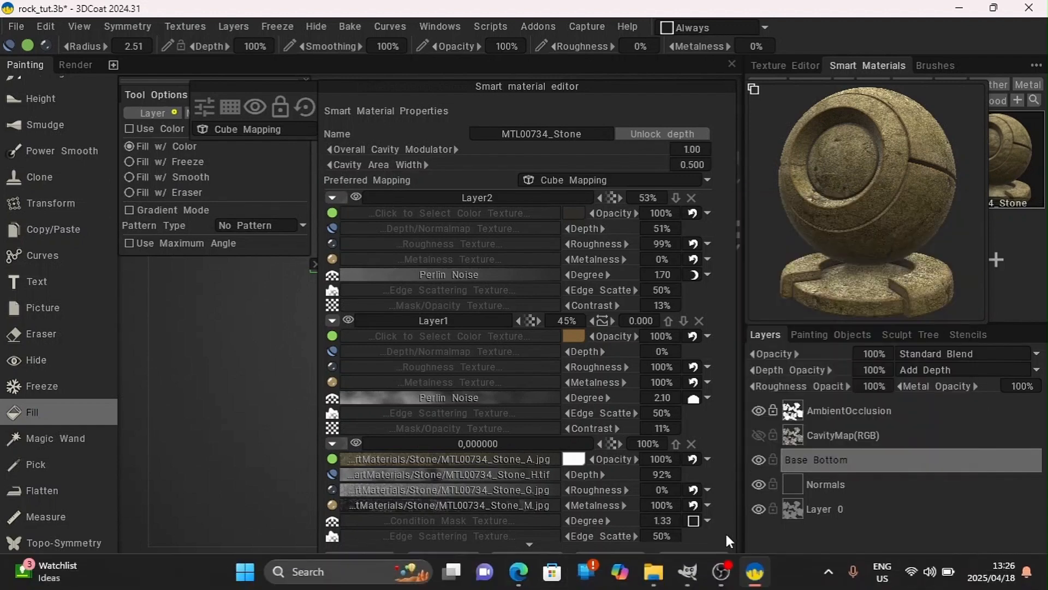
pyautogui.click(693, 558)
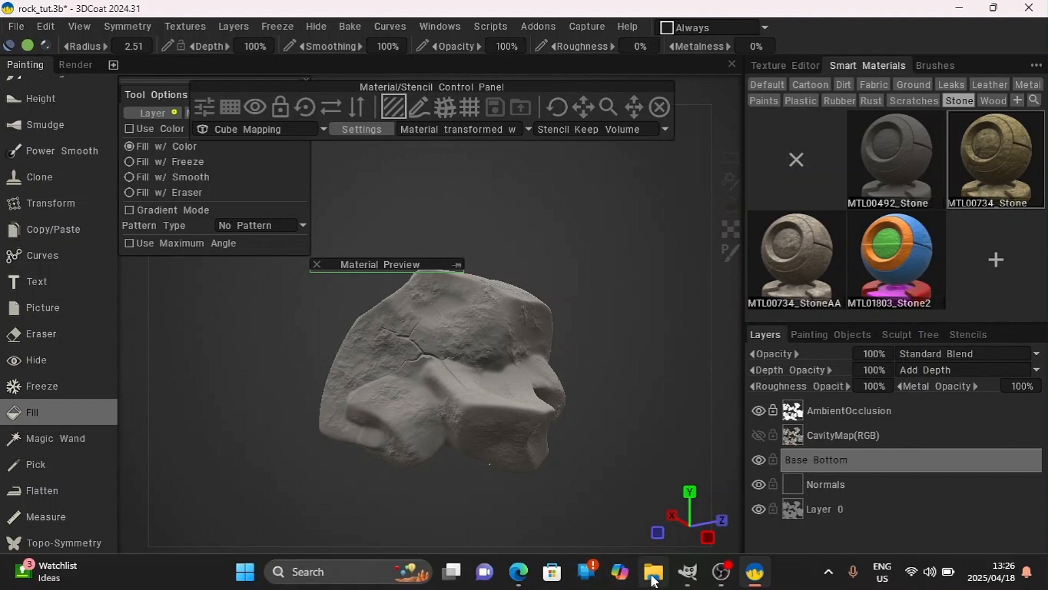
# Load MTL00492_Stone_A2 from the UserPrefs SmartMaterials Stone folder as the color texture of MTL00734_Stone's base layer
pyautogui.click(653, 571)
pyautogui.doubleClick(197, 147)
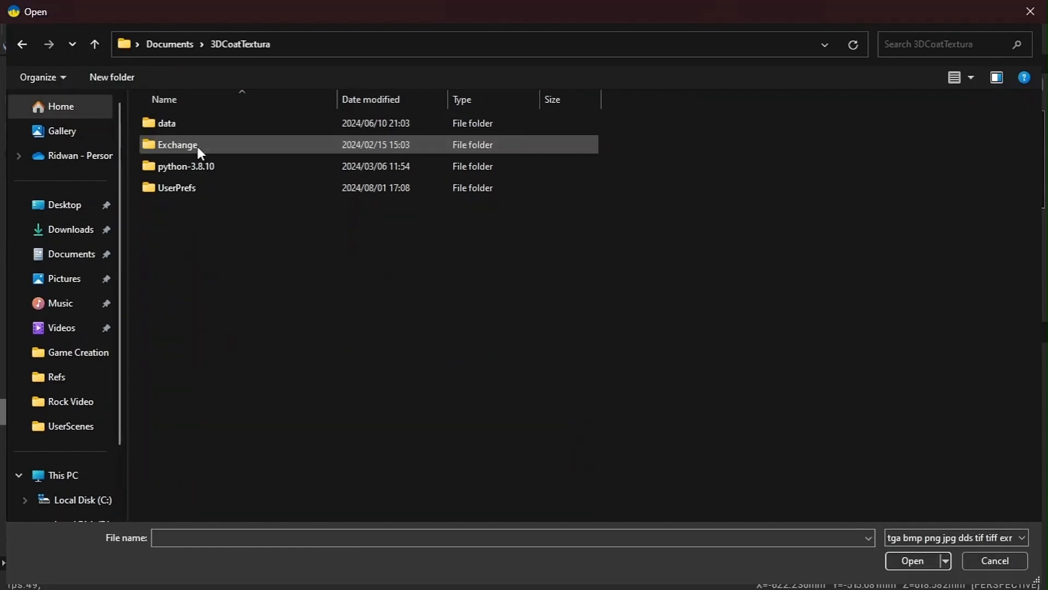
pyautogui.click(187, 190)
pyautogui.doubleClick(186, 190)
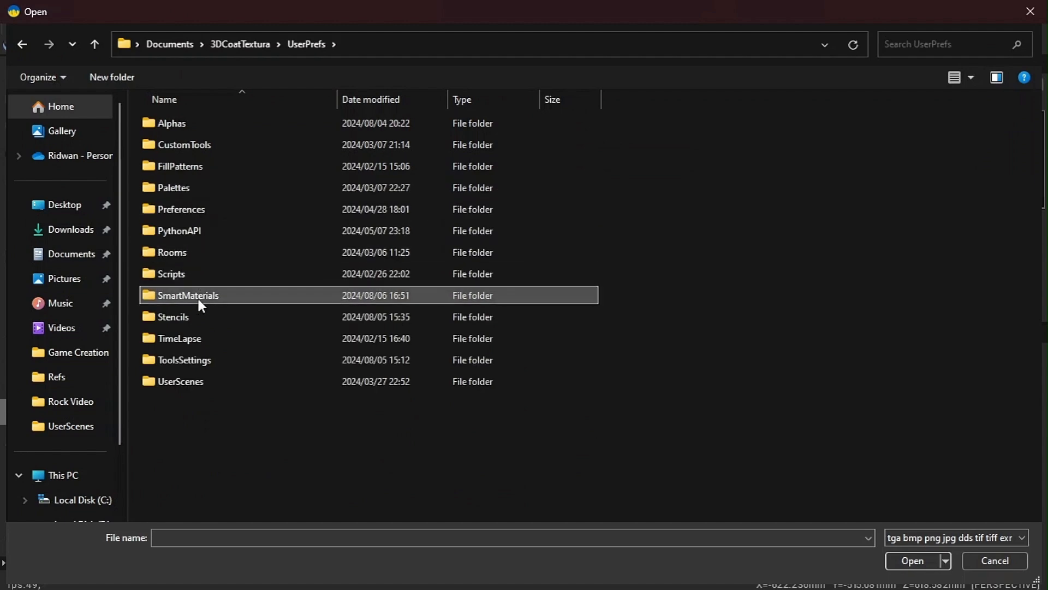
pyautogui.doubleClick(198, 299)
pyautogui.doubleClick(170, 248)
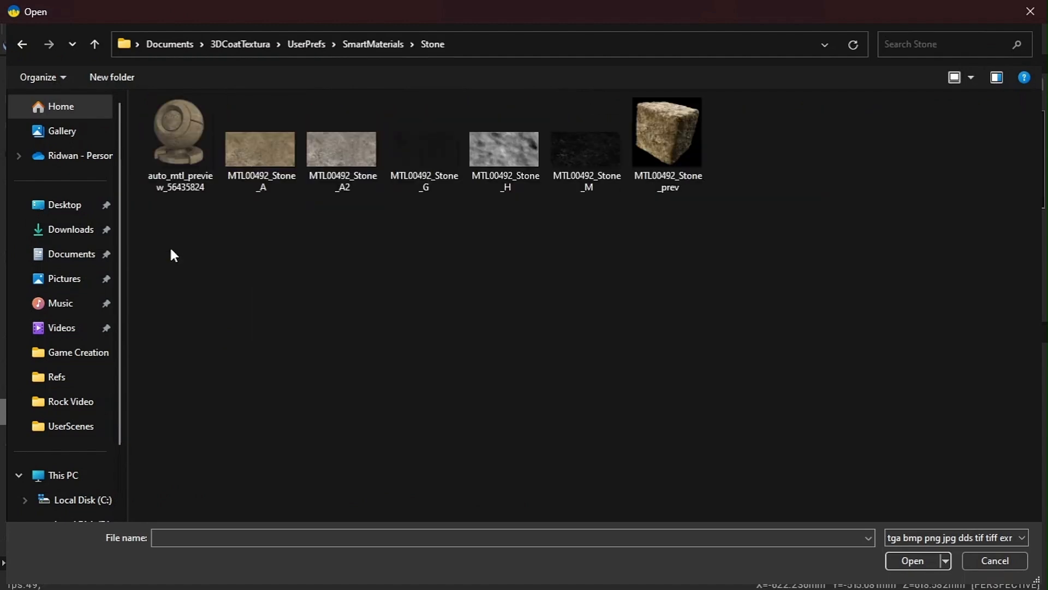
pyautogui.click(322, 166)
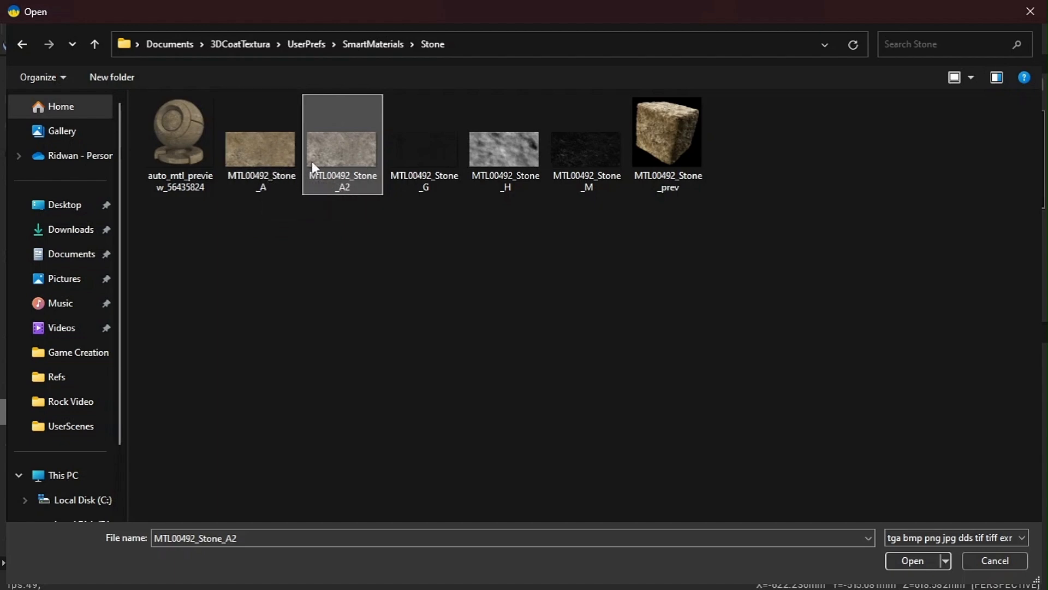
pyautogui.click(898, 558)
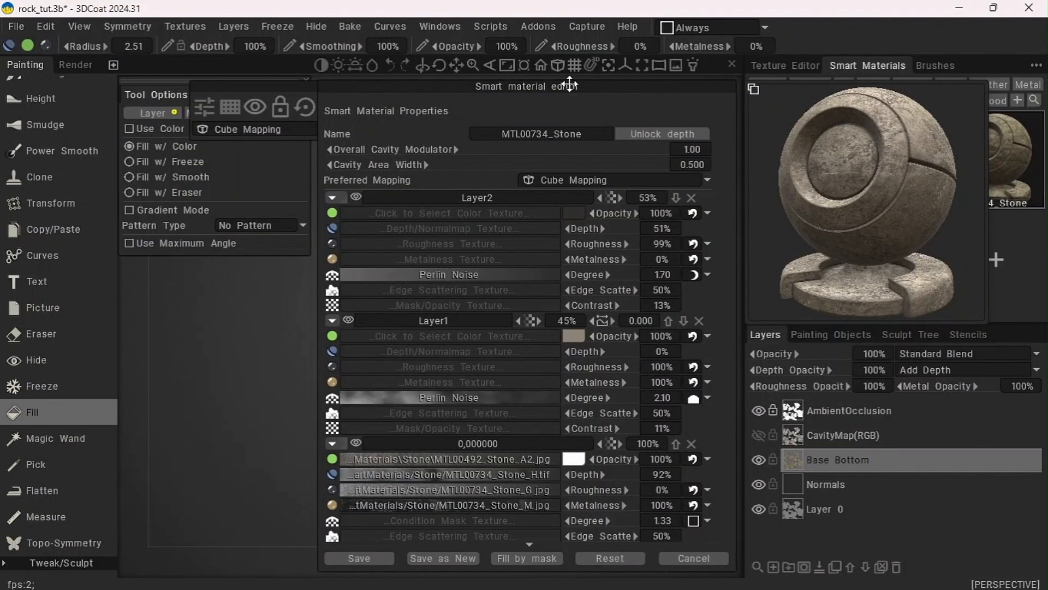
# Expand the material preview over the rock and darken the base layer's color tint to grey #A2A2A2
pyautogui.moveTo(570, 84); pyautogui.dragTo(775, 88)
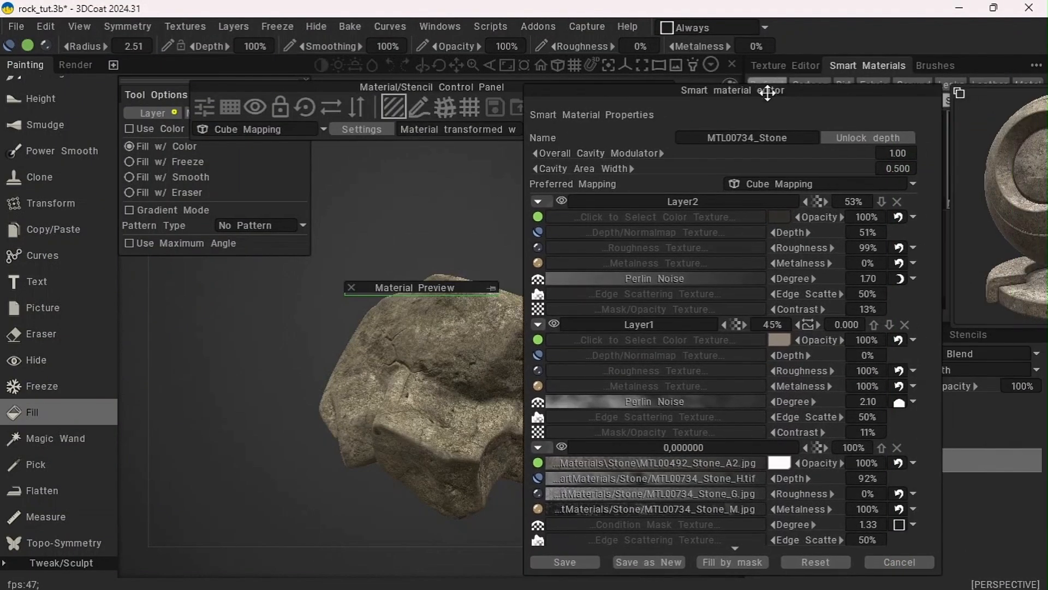
pyautogui.click(492, 288)
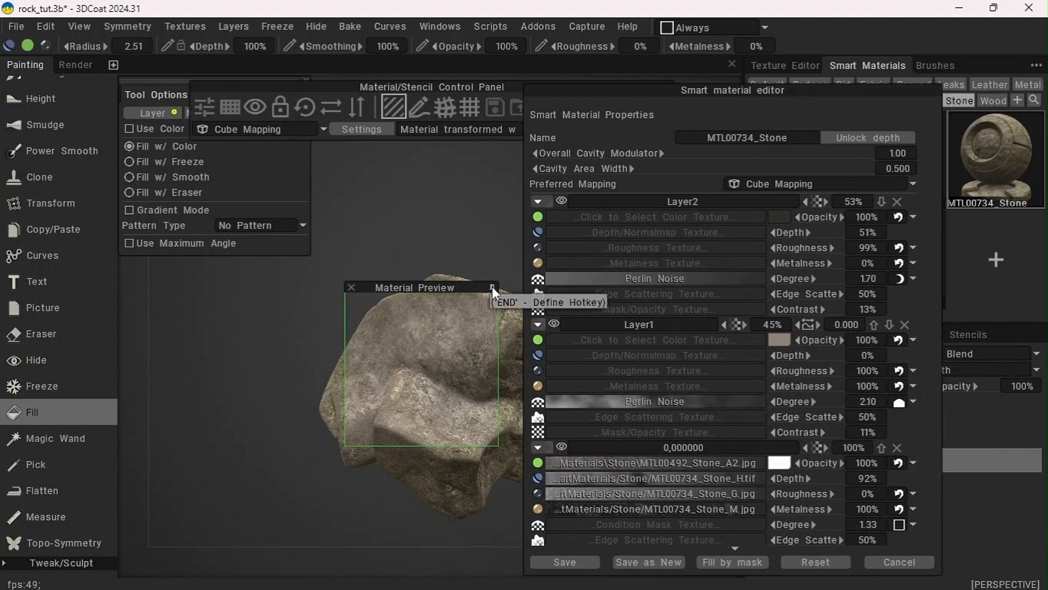
pyautogui.click(779, 463)
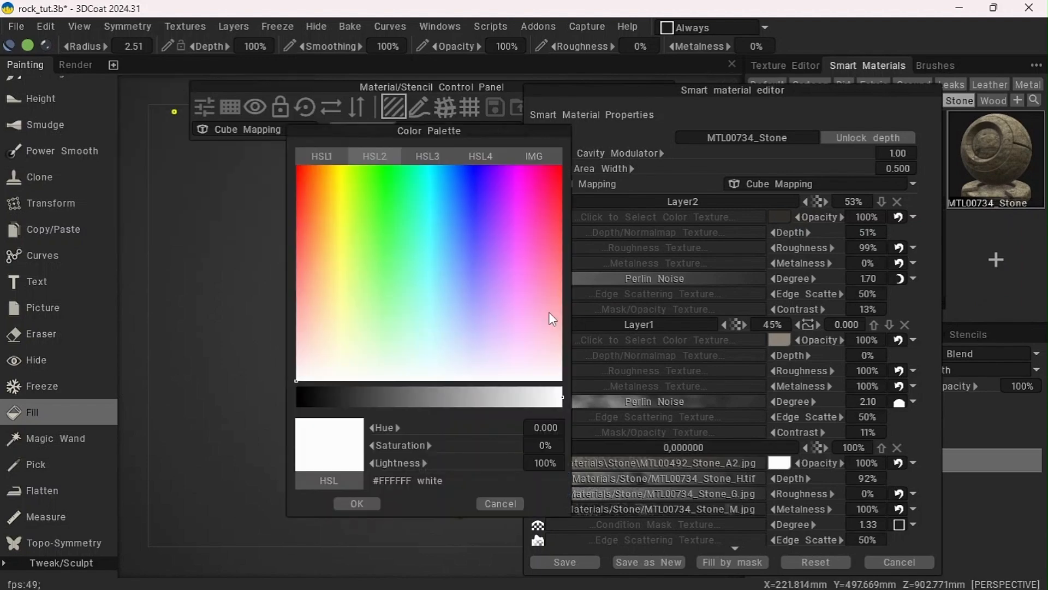
pyautogui.moveTo(487, 133); pyautogui.dragTo(864, 102)
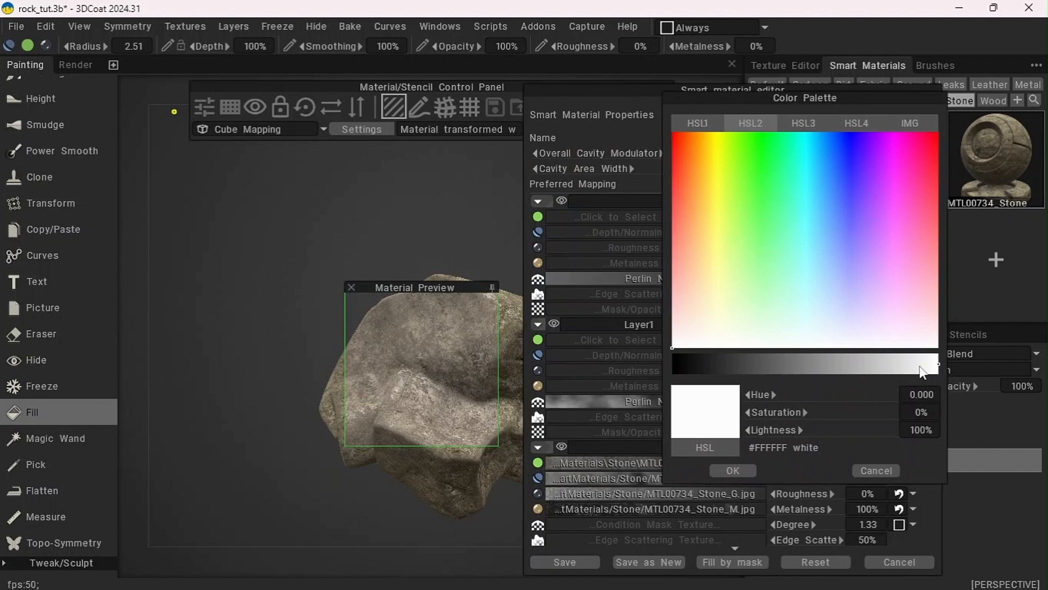
pyautogui.moveTo(923, 372); pyautogui.dragTo(842, 370)
pyautogui.click(751, 468)
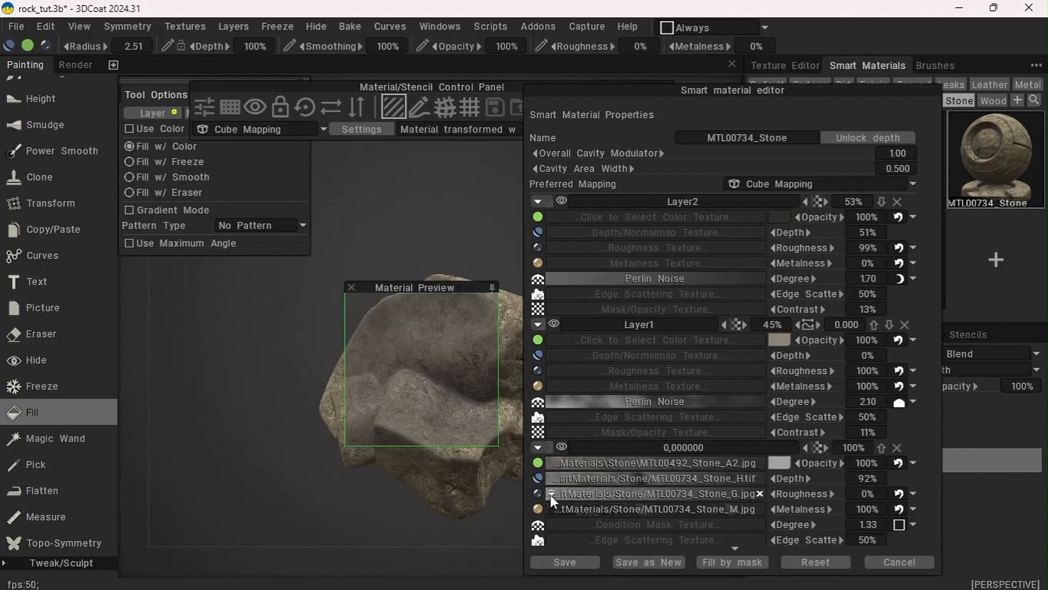
# Adjust the base layer's roughness texture by pulling the midpoint of its curve upward, keeping Invert on
pyautogui.click(552, 494)
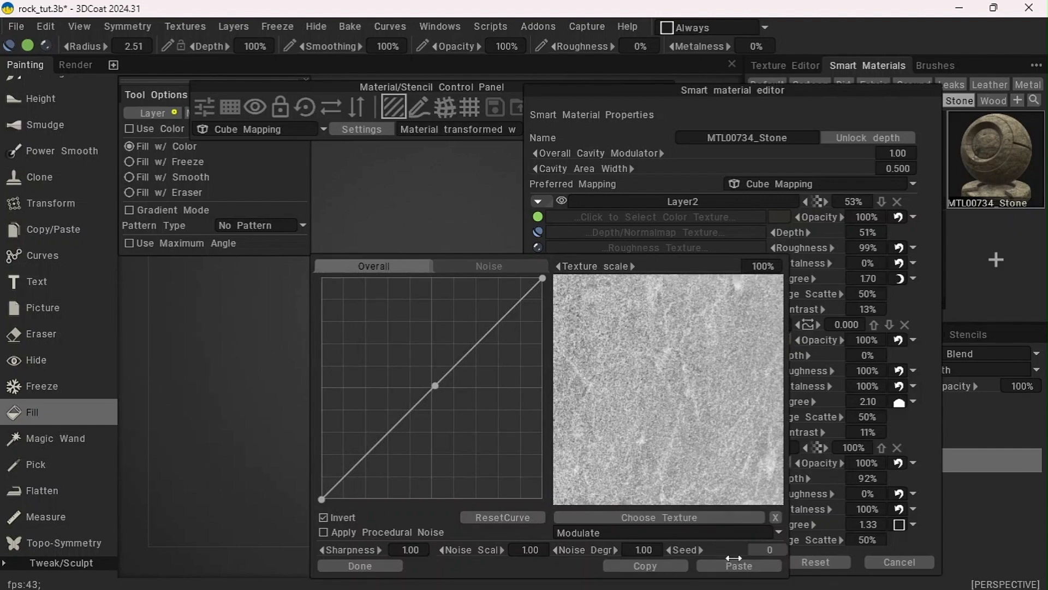
pyautogui.click(367, 568)
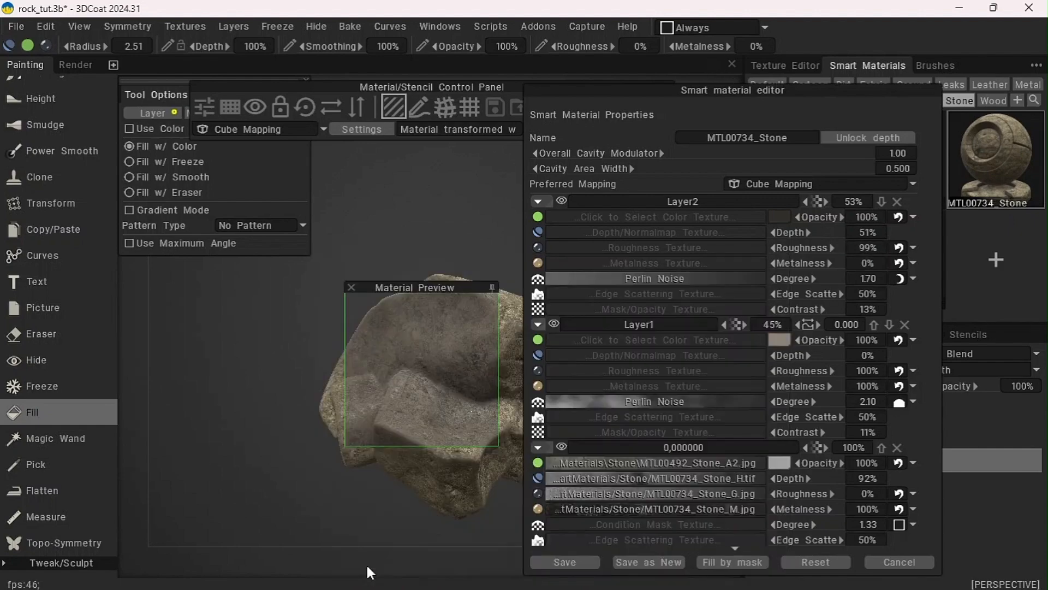
pyautogui.moveTo(704, 87); pyautogui.dragTo(928, 50)
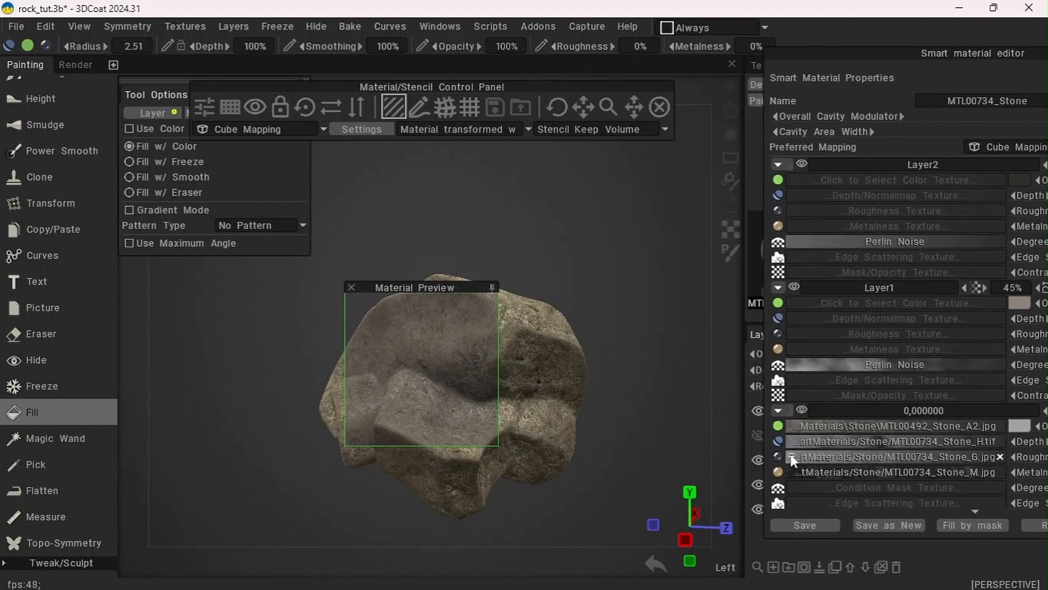
pyautogui.click(792, 457)
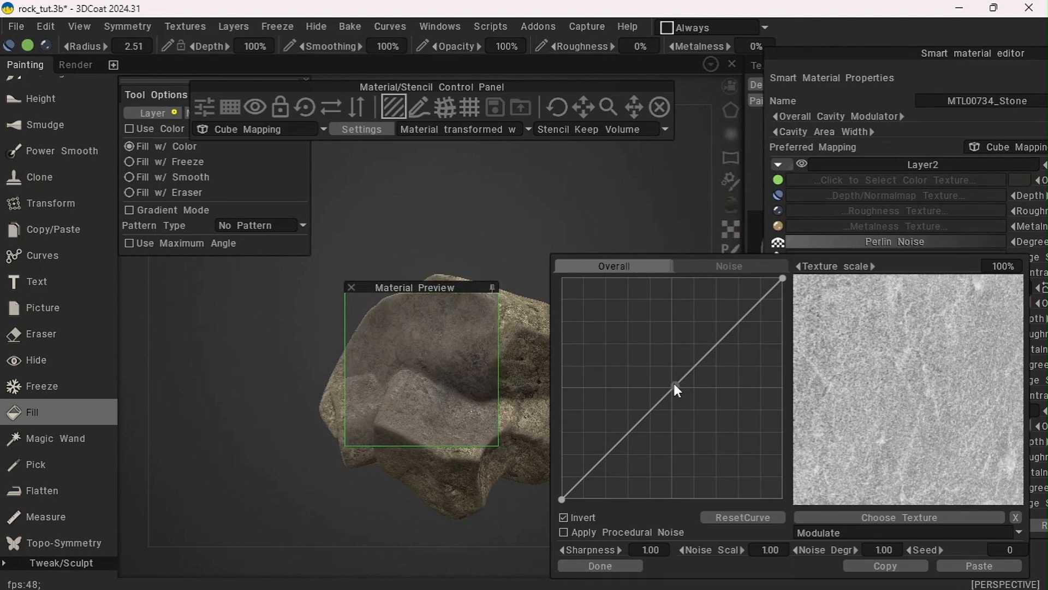
pyautogui.moveTo(675, 386); pyautogui.dragTo(658, 351)
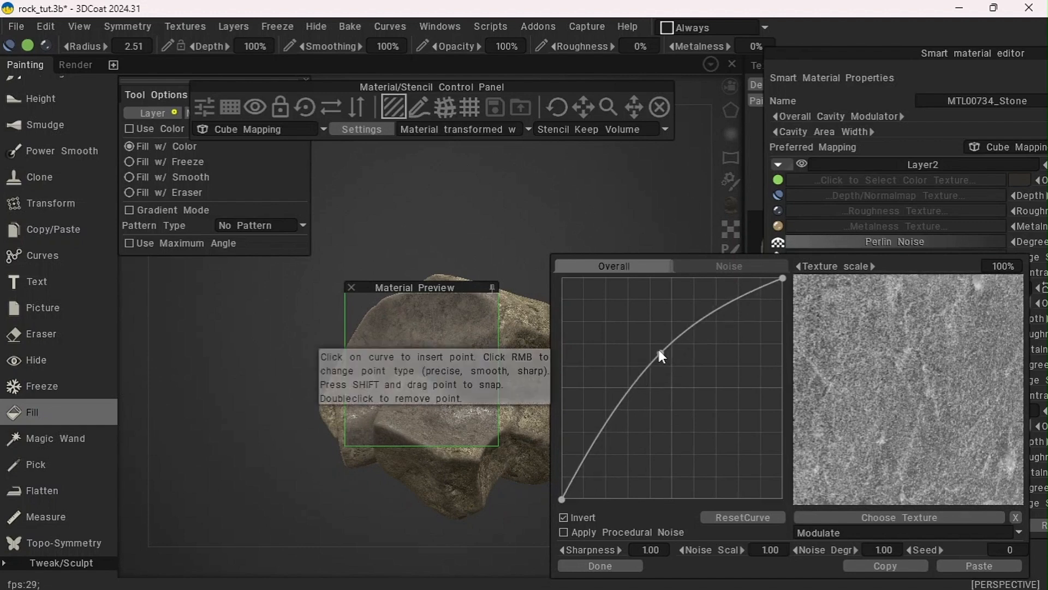
pyautogui.click(588, 566)
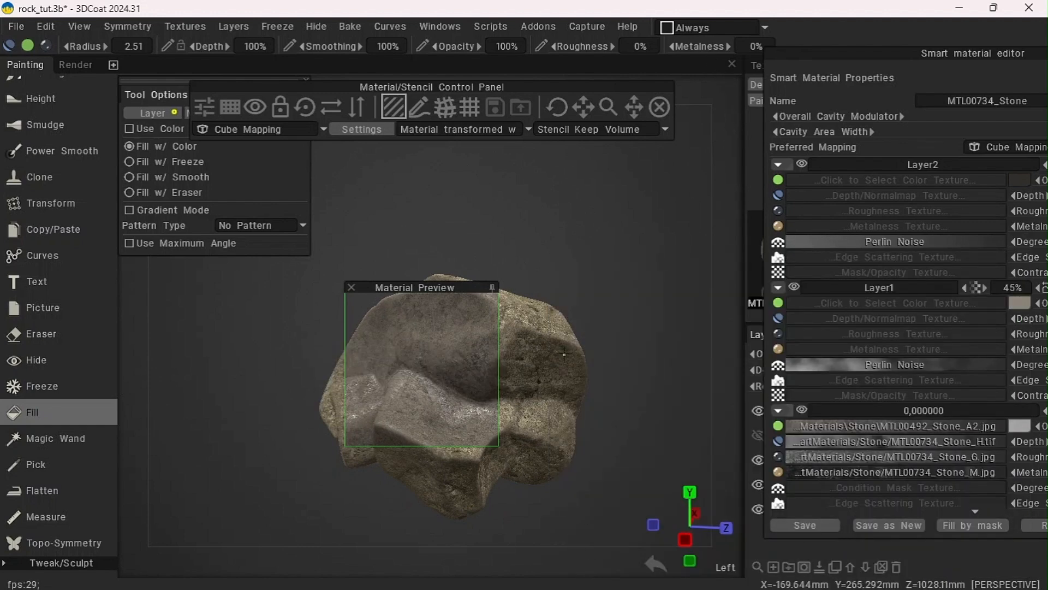
# Save the MTL00734_Stone changes, collapse the material preview and fill the Base Bottom layer with the edited material
pyautogui.click(815, 524)
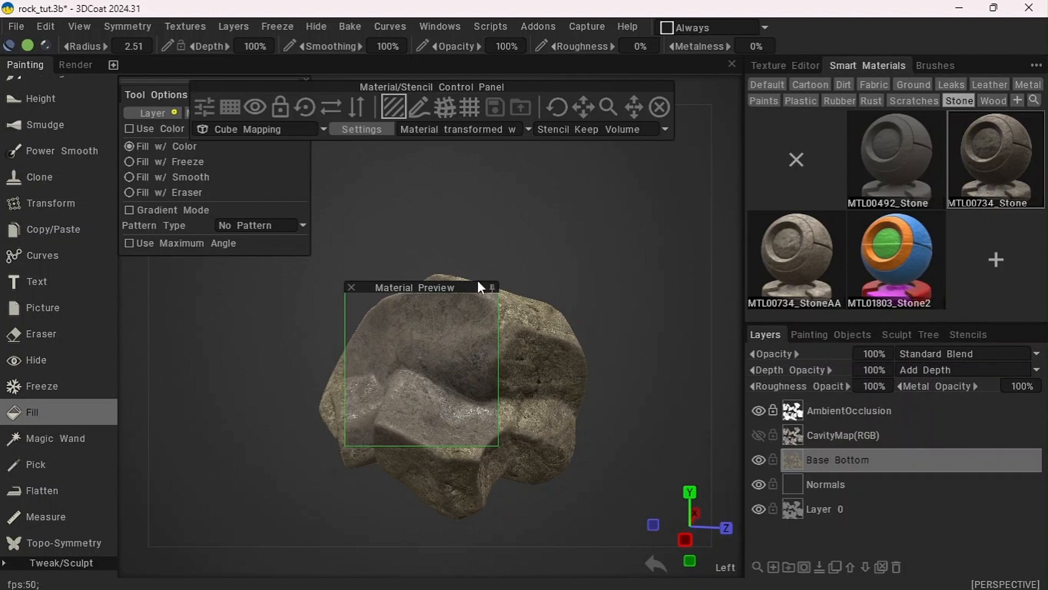
pyautogui.click(491, 287)
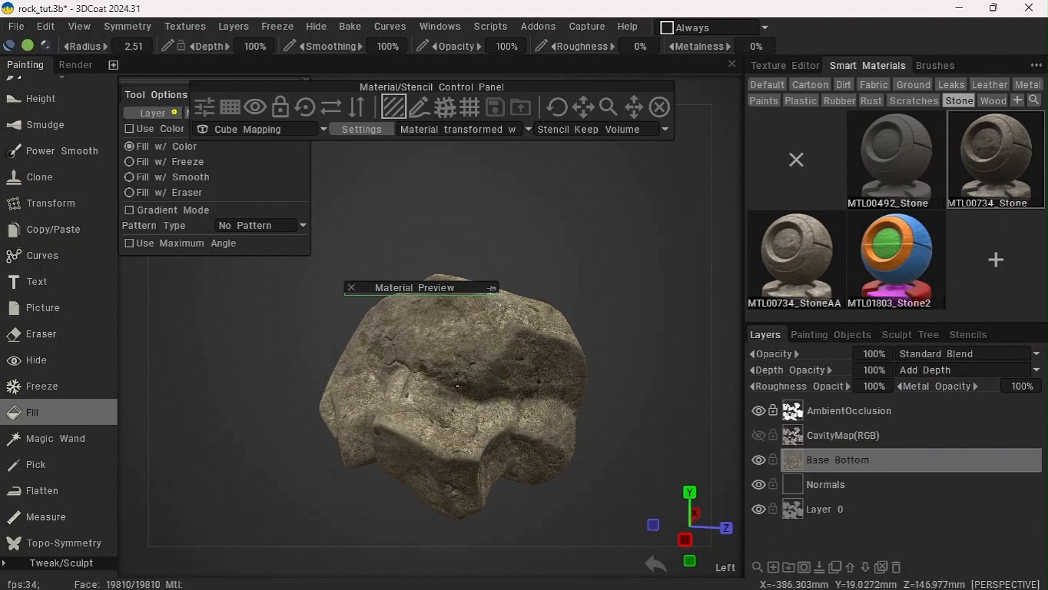
pyautogui.moveTo(218, 428); pyautogui.dragTo(107, 387)
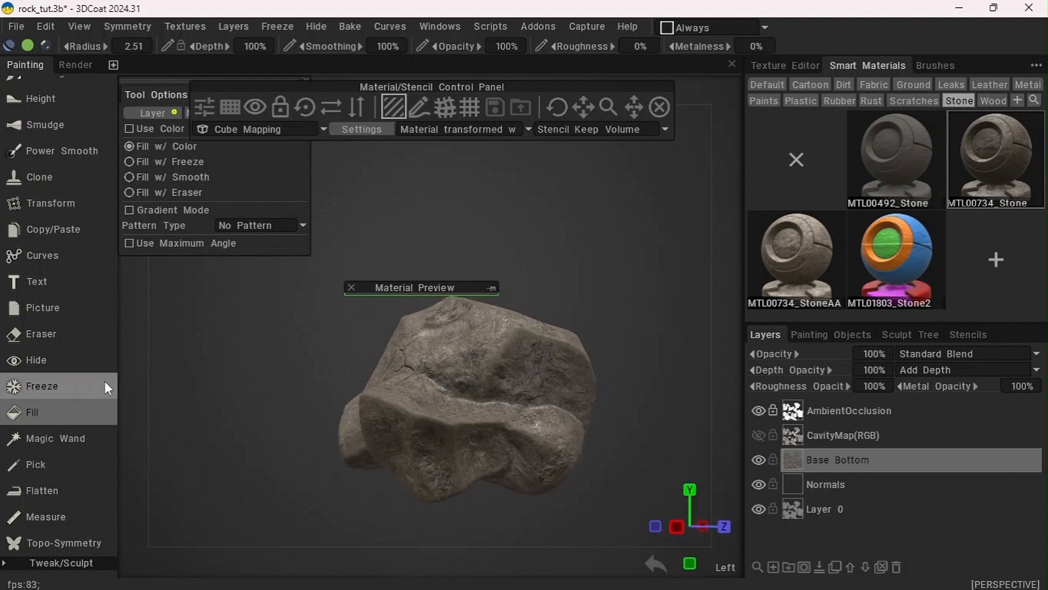
pyautogui.moveTo(611, 300); pyautogui.dragTo(625, 468)
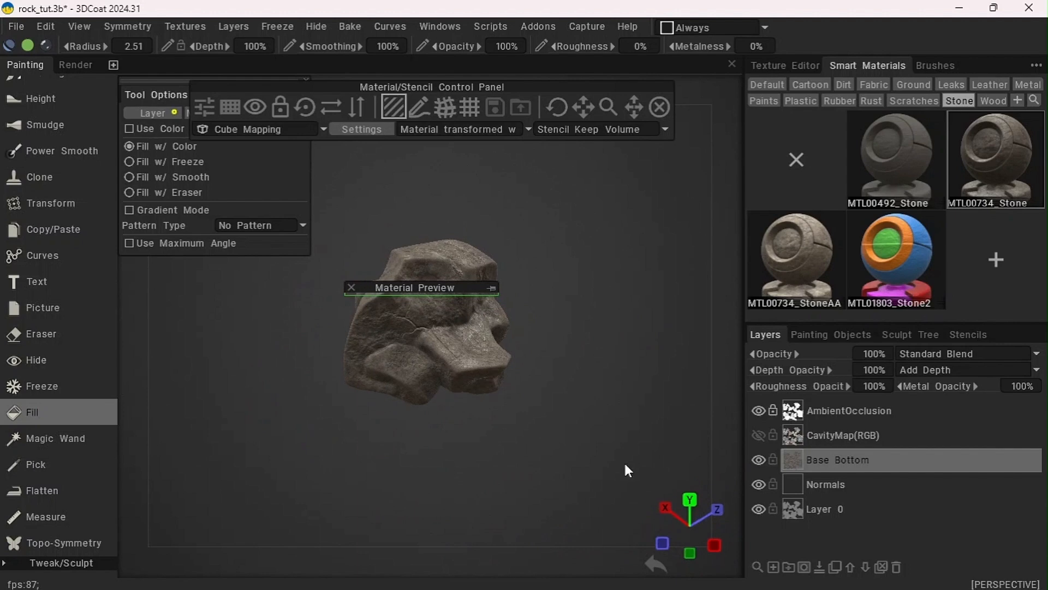
# Add a new layer above Base Bottom and name it Base_Top
pyautogui.click(773, 567)
pyautogui.doubleClick(801, 459)
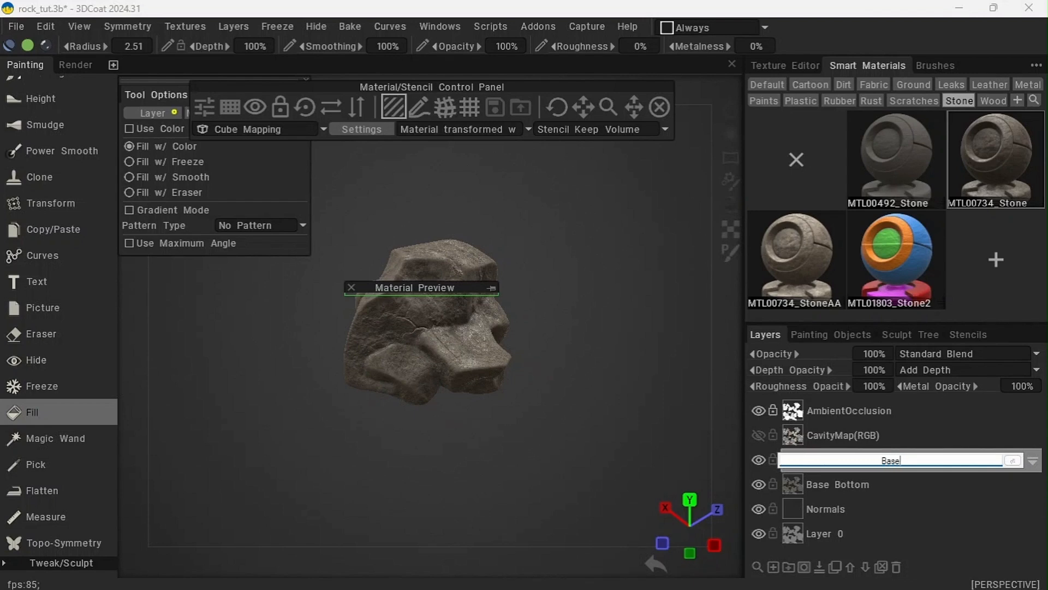
pyautogui.press('Return')
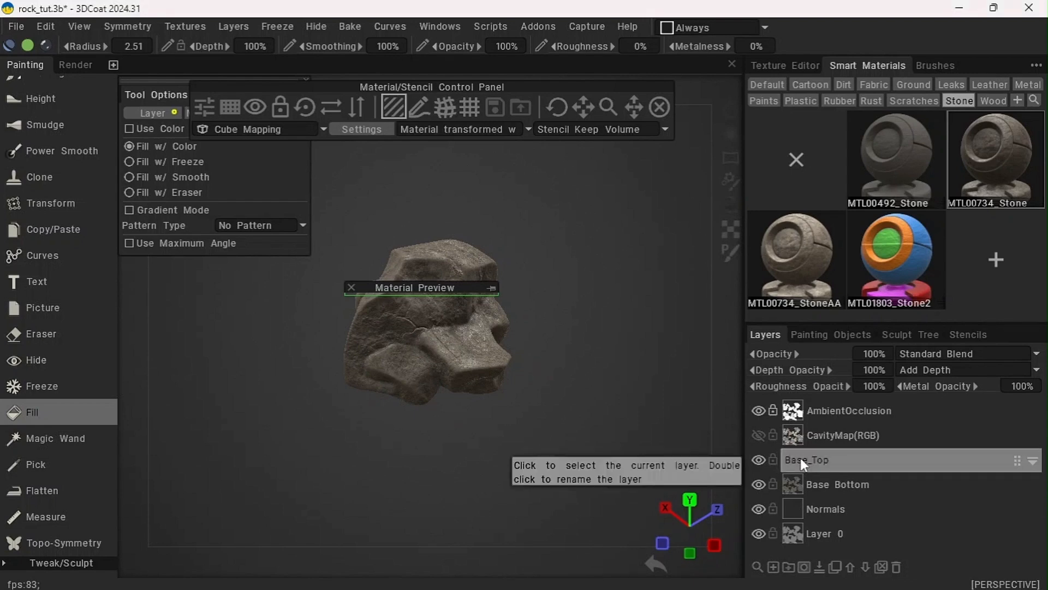
# Frame the rock in the viewport and expand the material preview beside and partly over it
pyautogui.moveTo(452, 66)
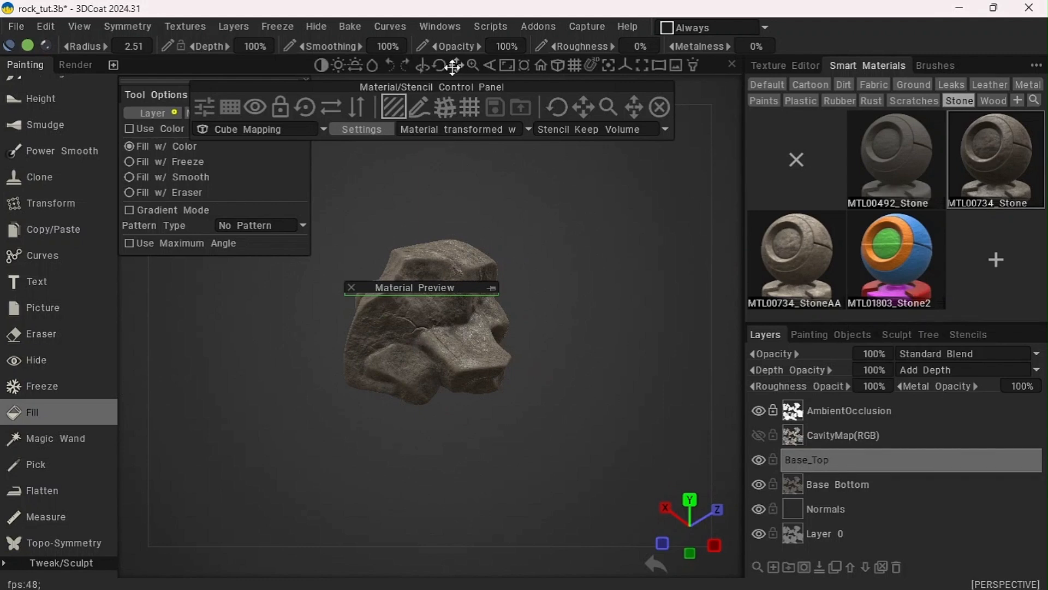
pyautogui.moveTo(456, 65); pyautogui.dragTo(457, 136)
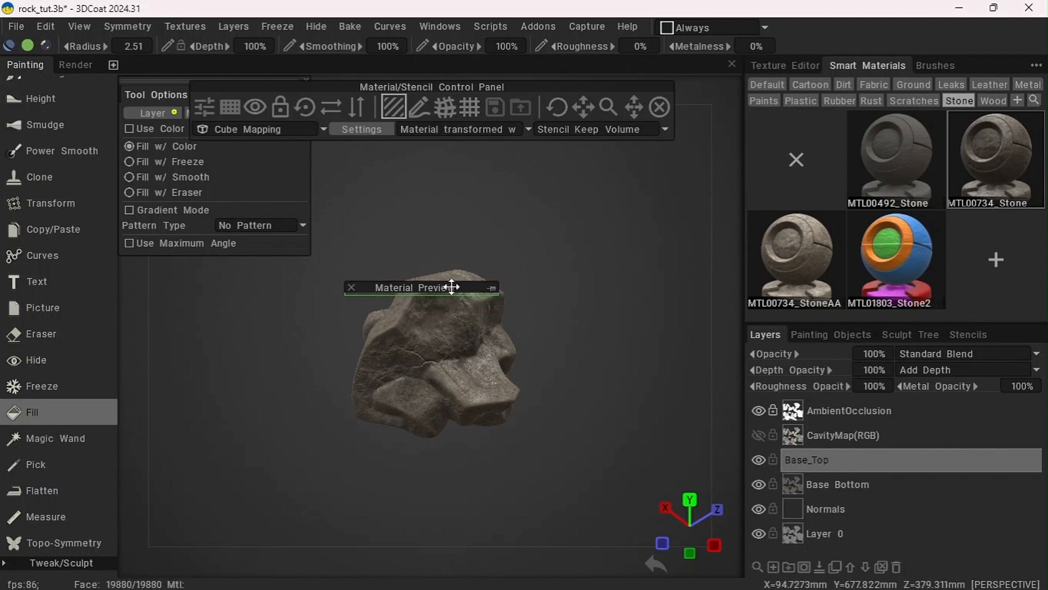
pyautogui.moveTo(525, 278); pyautogui.dragTo(447, 240)
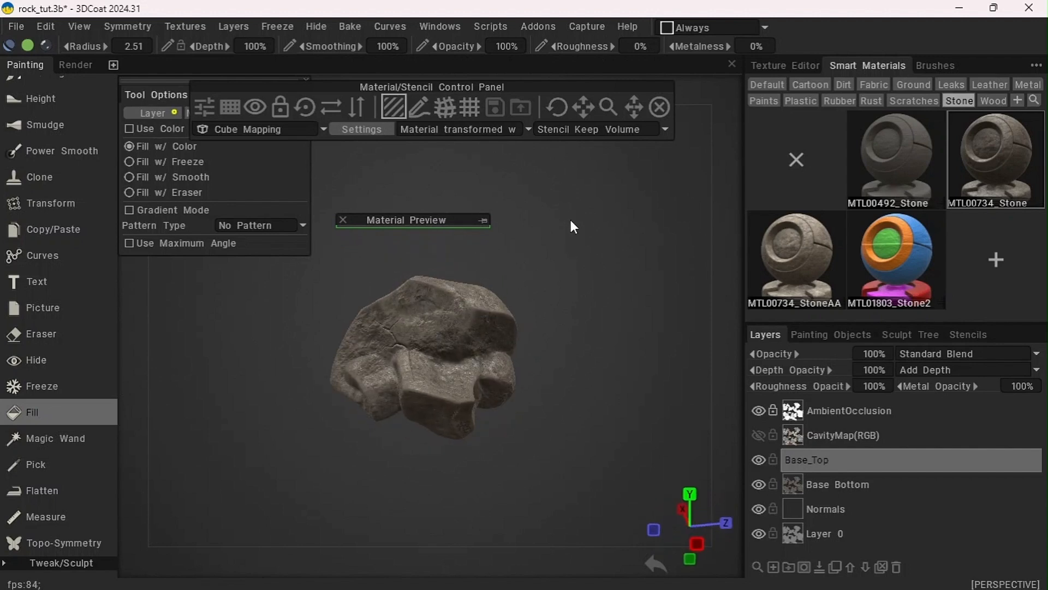
pyautogui.moveTo(572, 219); pyautogui.dragTo(522, 201)
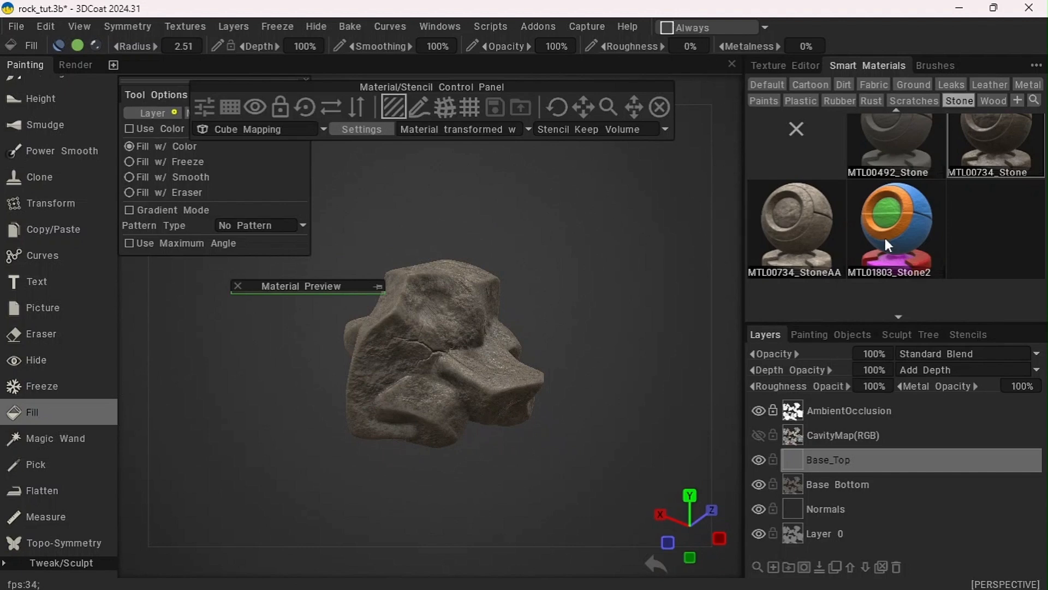
pyautogui.scroll(2, 884, 236)
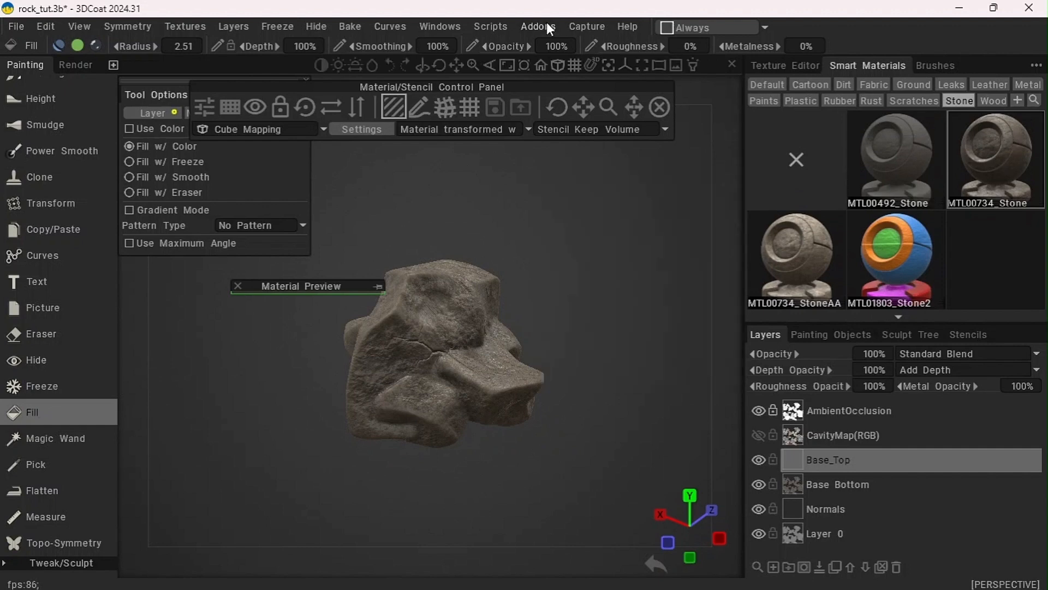
pyautogui.moveTo(458, 68)
pyautogui.moveTo(458, 68); pyautogui.dragTo(460, 88)
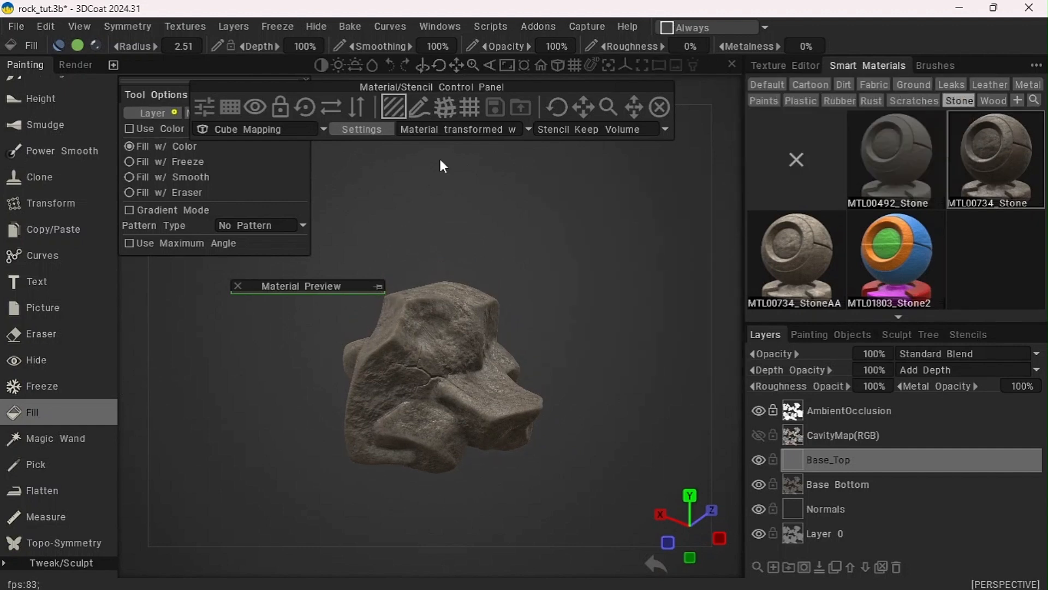
pyautogui.moveTo(325, 288); pyautogui.dragTo(366, 288)
pyautogui.click(358, 284)
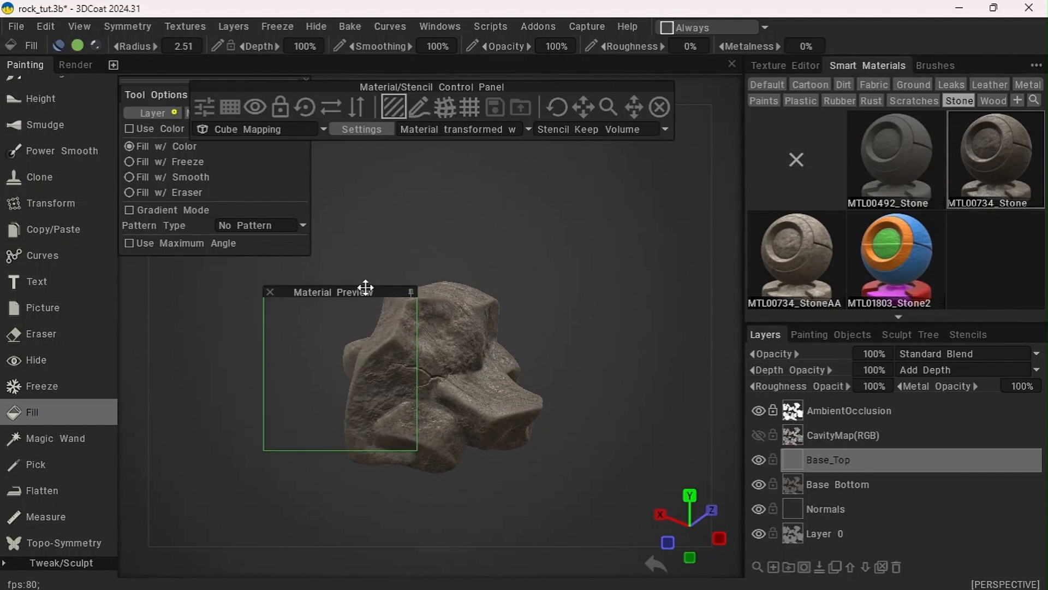
# Edit the MTL00734_Stone smart material and lighten the base layer's color tint to near white
pyautogui.doubleClick(951, 176)
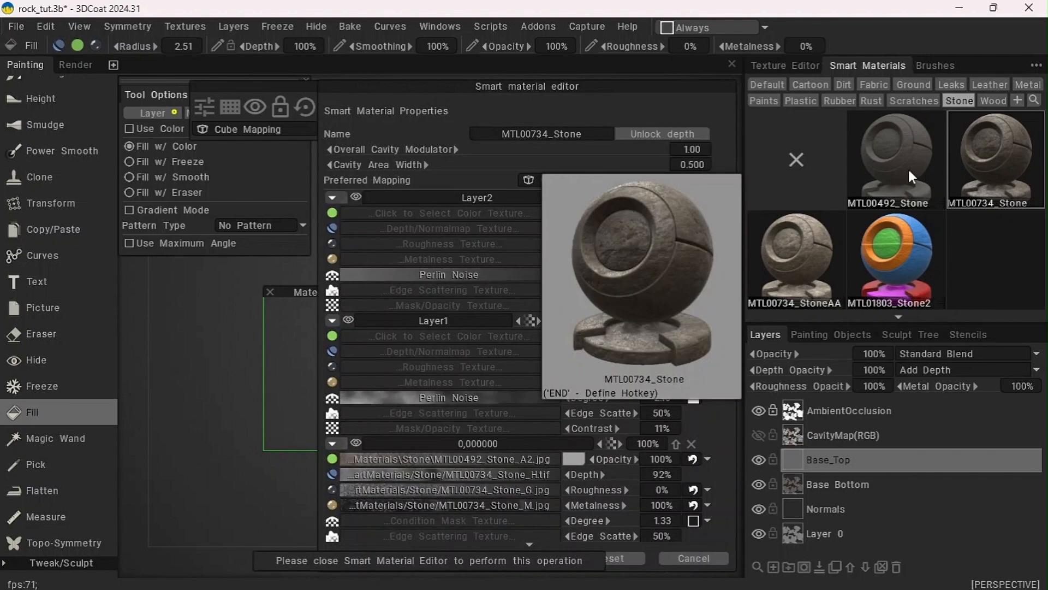
pyautogui.moveTo(537, 86); pyautogui.dragTo(951, 77)
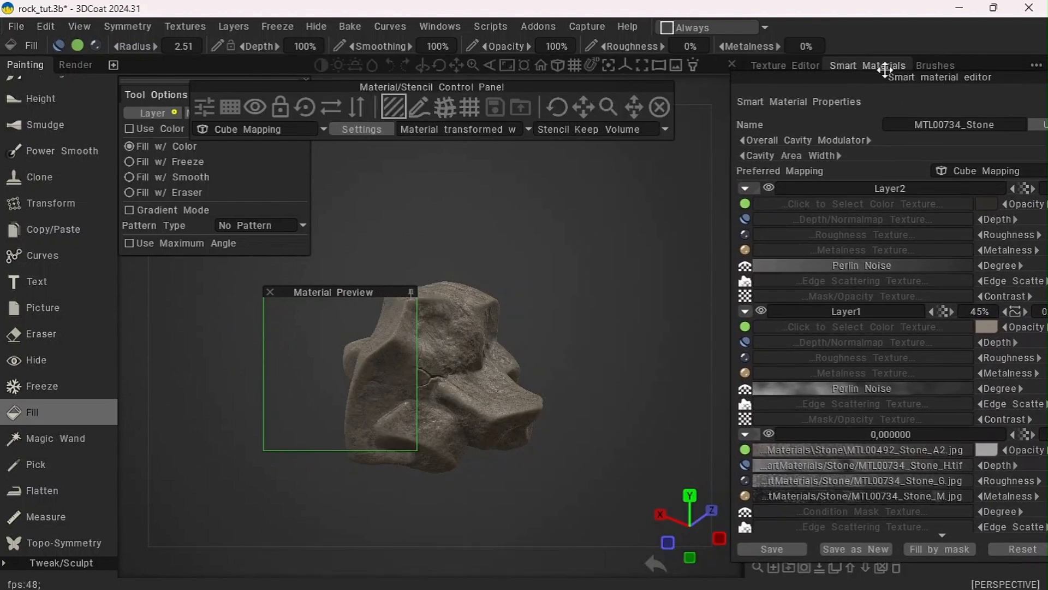
pyautogui.moveTo(888, 81); pyautogui.dragTo(806, 68)
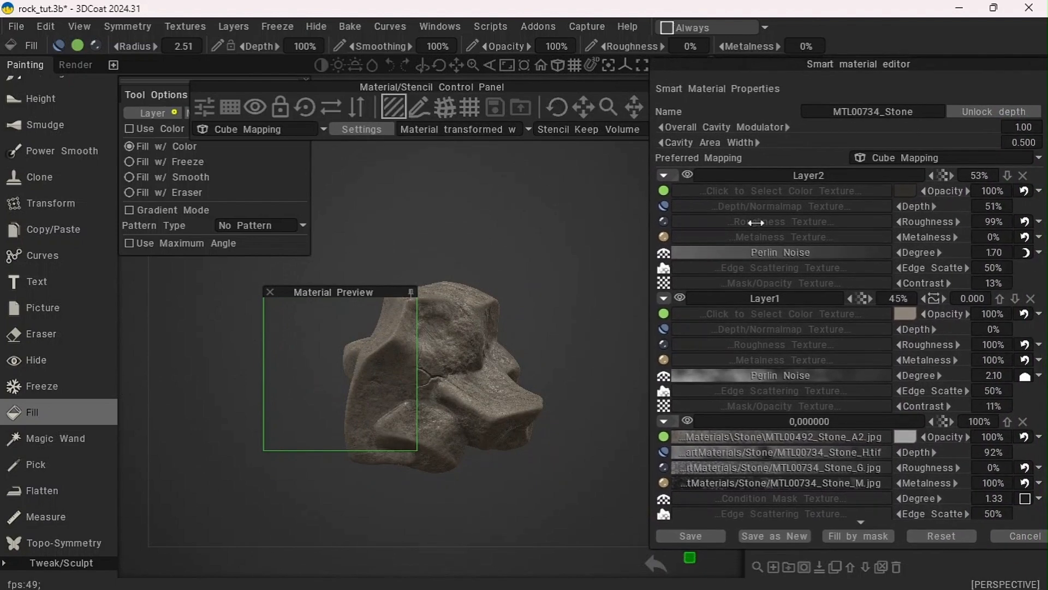
pyautogui.click(904, 437)
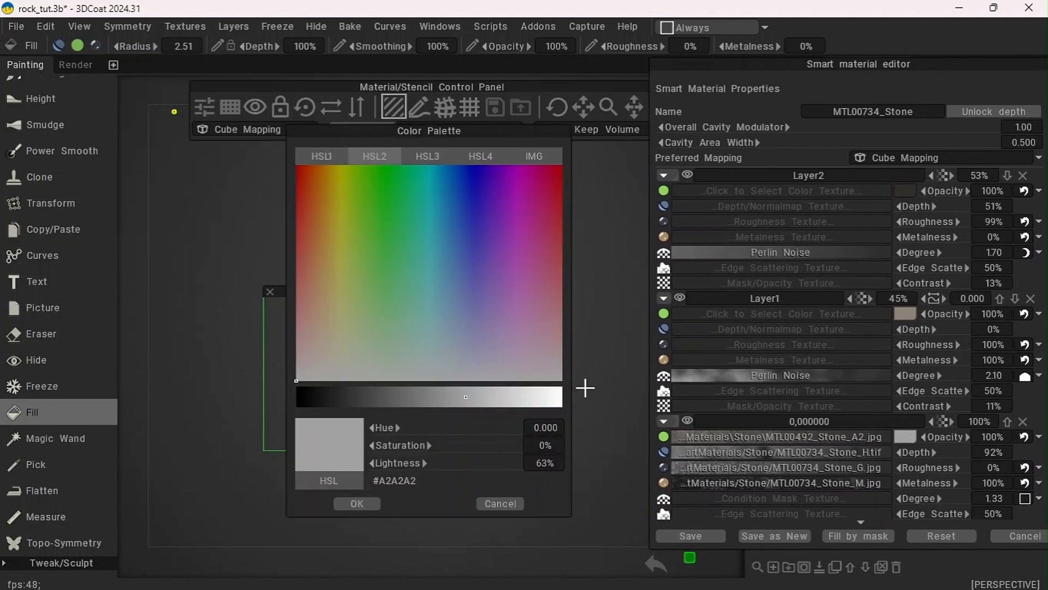
pyautogui.click(554, 398)
pyautogui.click(366, 502)
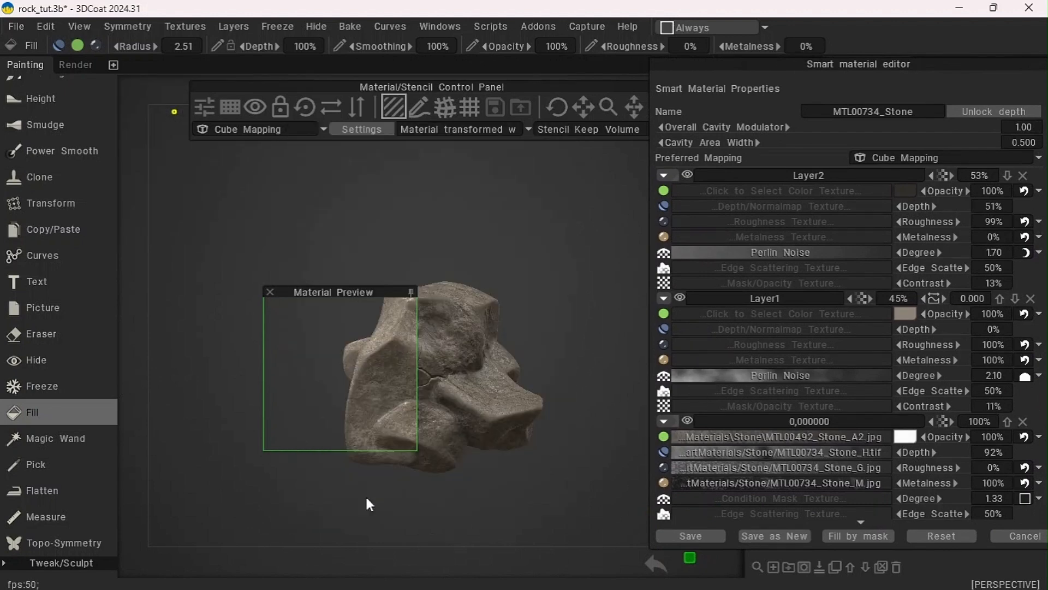
# Set the fill's masking condition to More on Convex so the material favors the rock's raised areas
pyautogui.click(704, 27)
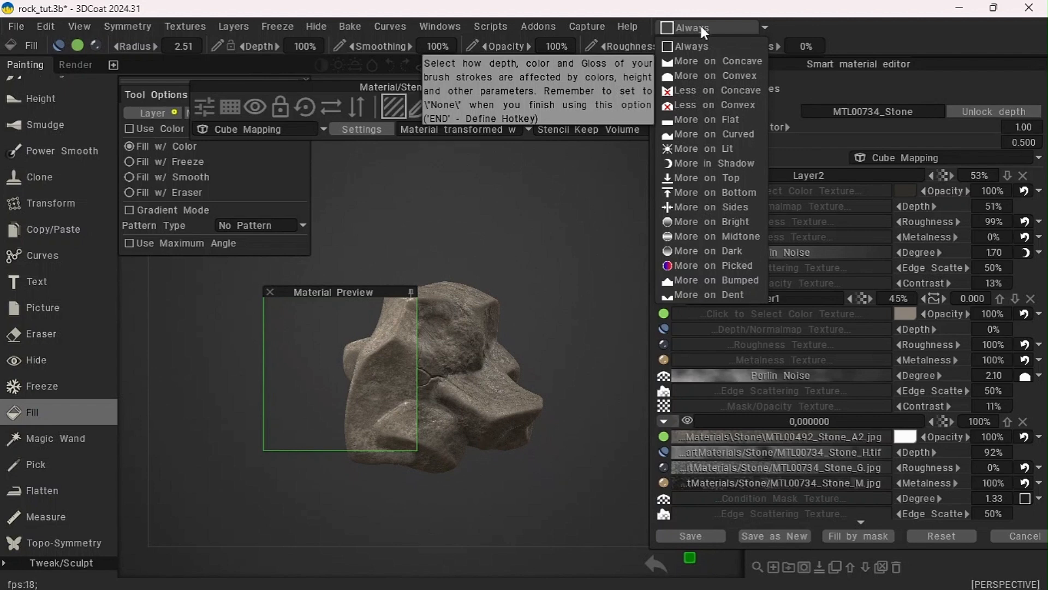
pyautogui.click(701, 73)
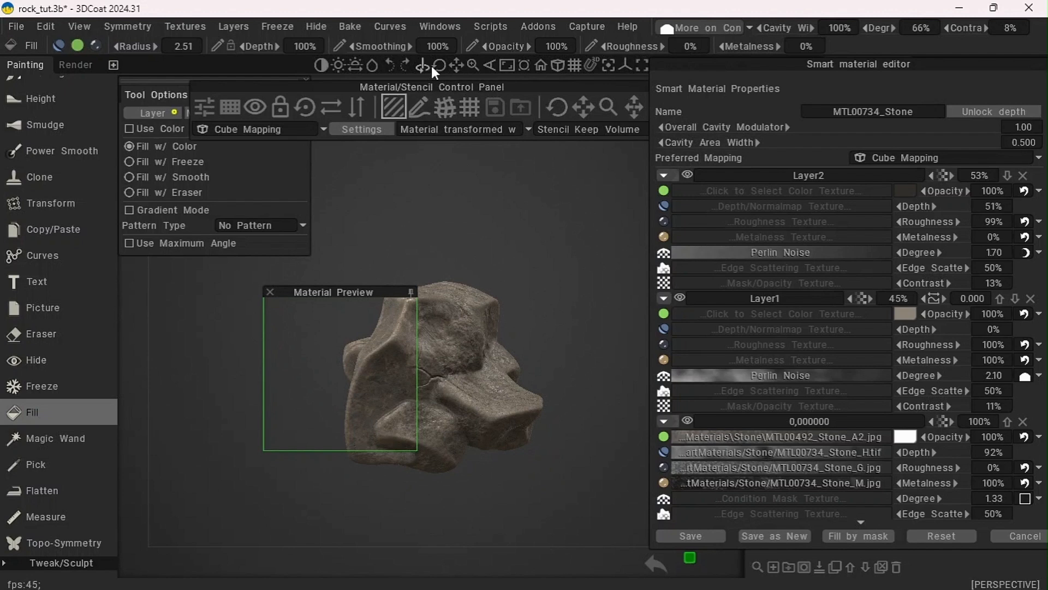
pyautogui.moveTo(440, 66); pyautogui.dragTo(468, 67)
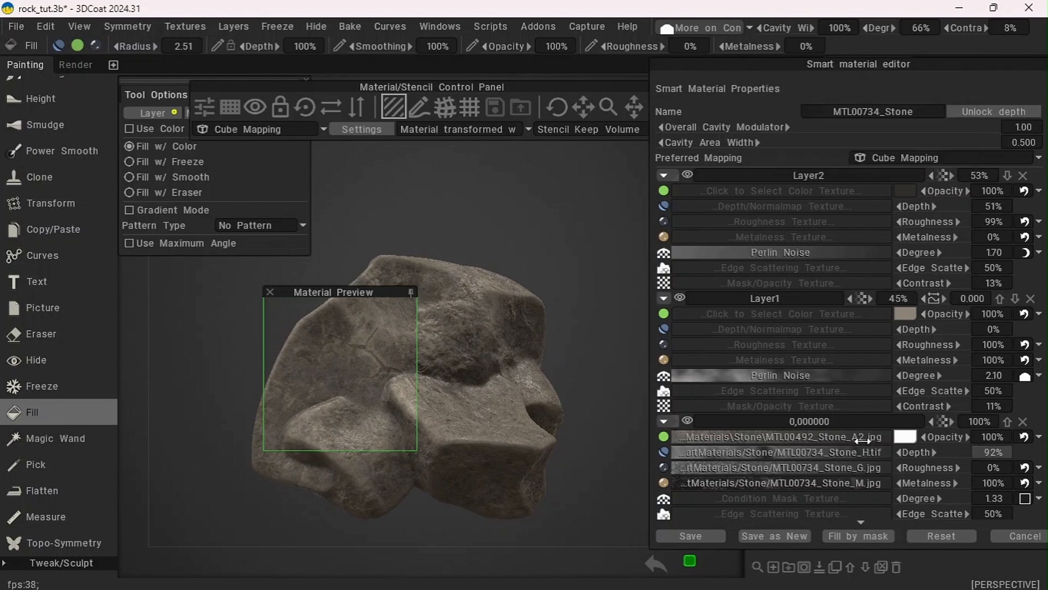
# Brighten the base layer's MTL00492_Stone_A2 color texture by bending the midpoint of its Overall curve upward
pyautogui.click(679, 435)
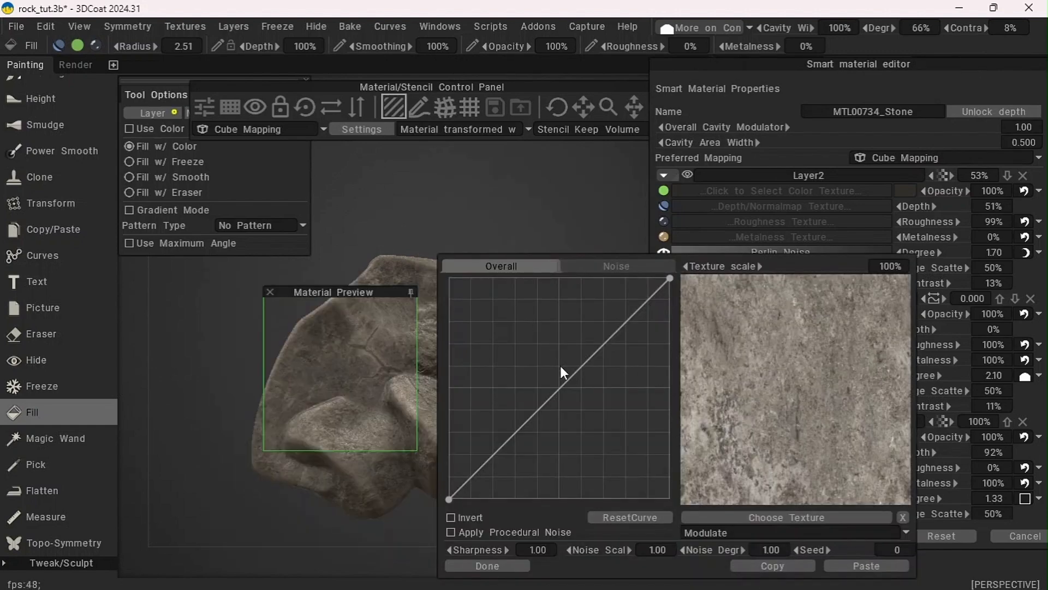
pyautogui.moveTo(558, 389); pyautogui.dragTo(533, 363)
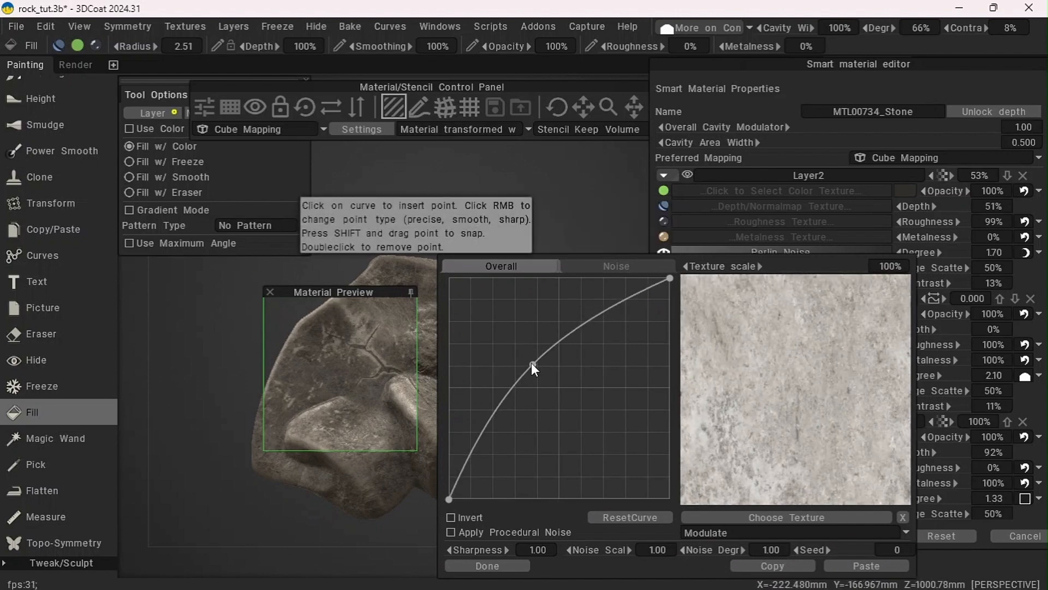
pyautogui.click(498, 566)
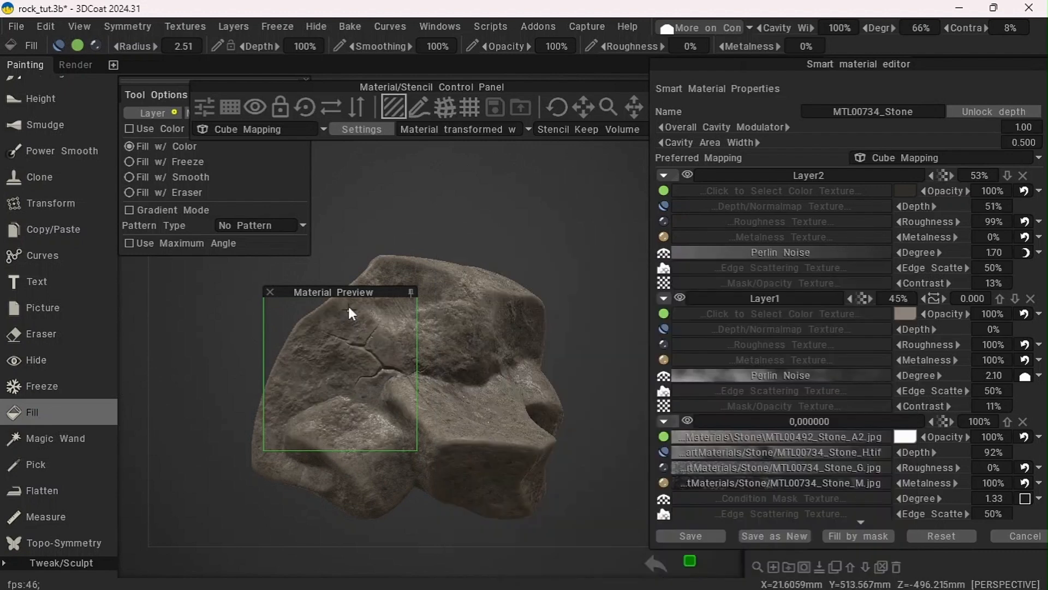
# Set the convex condition's degree to 60% and its contrast to 2%, using the material preview over the rock
pyautogui.moveTo(349, 293); pyautogui.dragTo(434, 363)
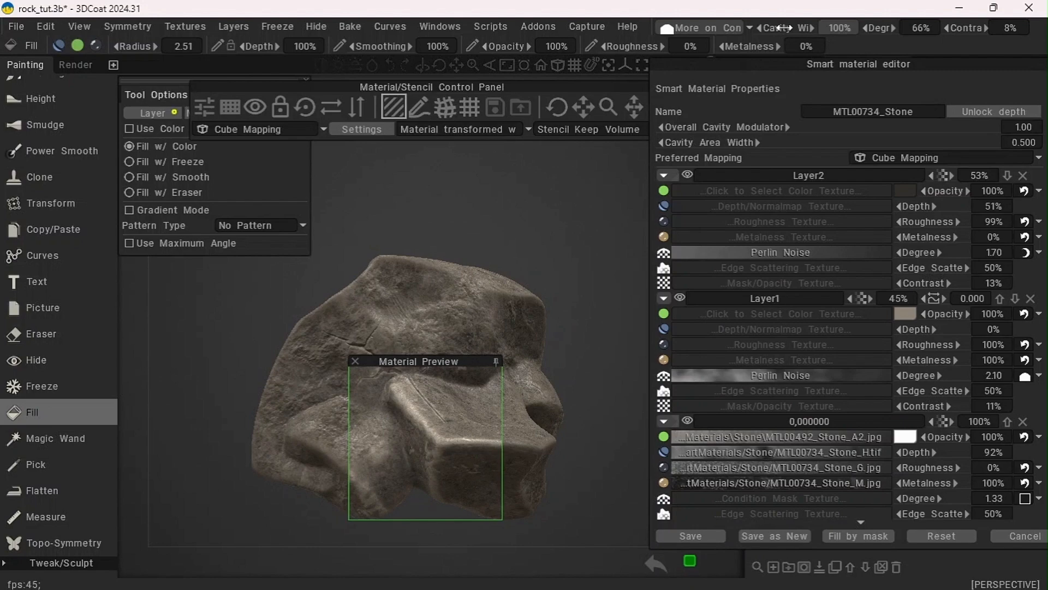
pyautogui.moveTo(784, 27); pyautogui.dragTo(767, 27)
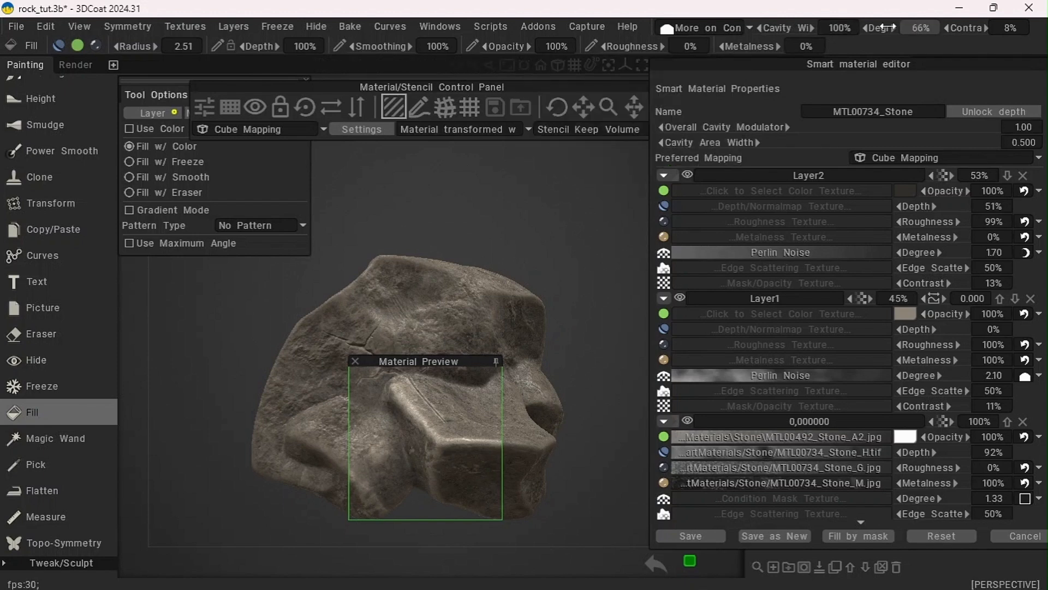
pyautogui.moveTo(887, 28); pyautogui.dragTo(878, 34)
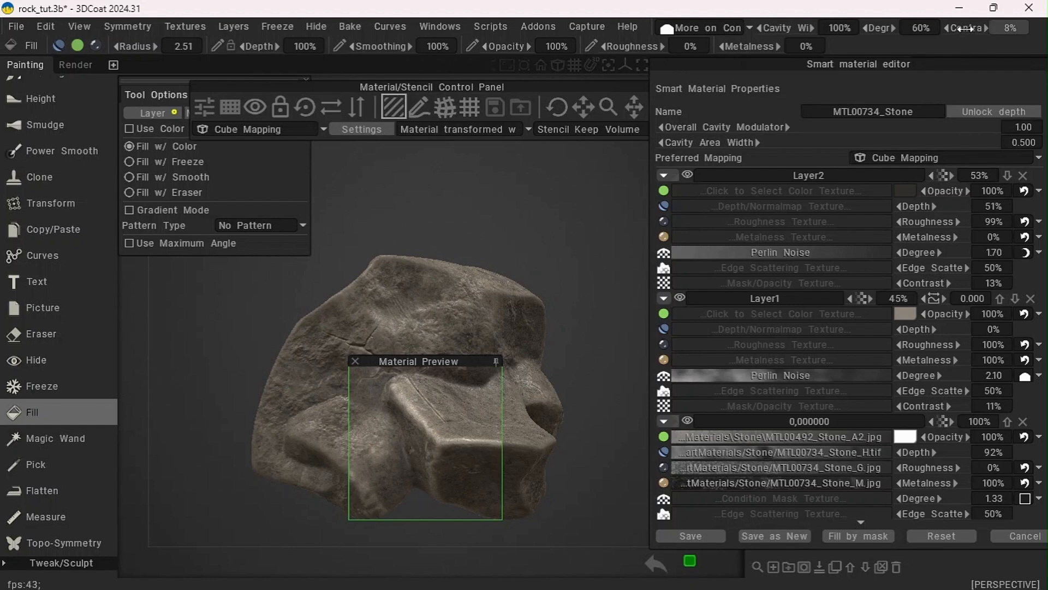
pyautogui.moveTo(965, 28); pyautogui.dragTo(950, 28)
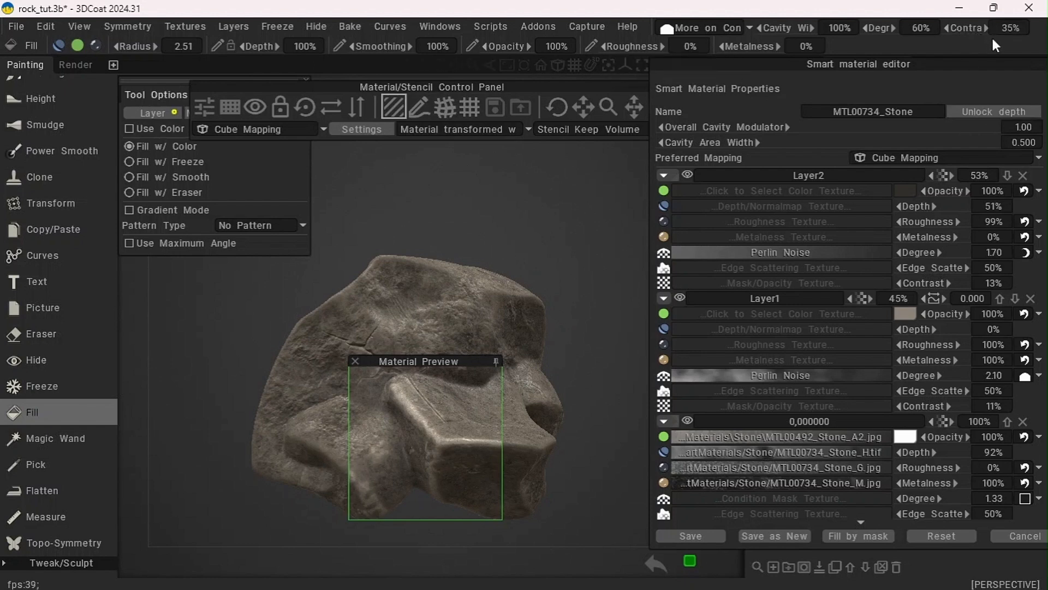
pyautogui.moveTo(936, 27); pyautogui.dragTo(1027, 36)
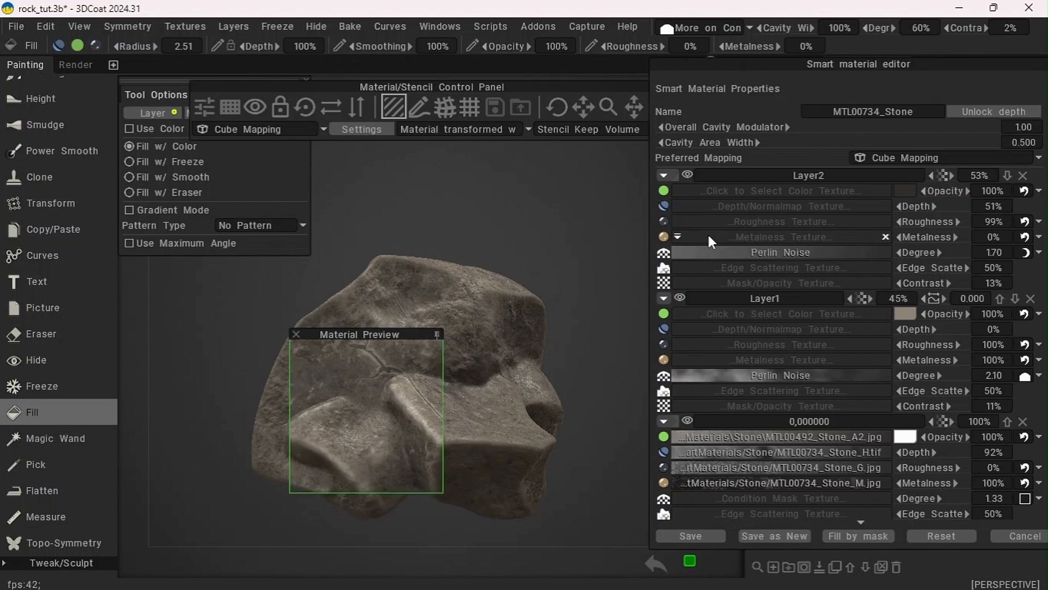
pyautogui.moveTo(895, 34); pyautogui.dragTo(883, 34)
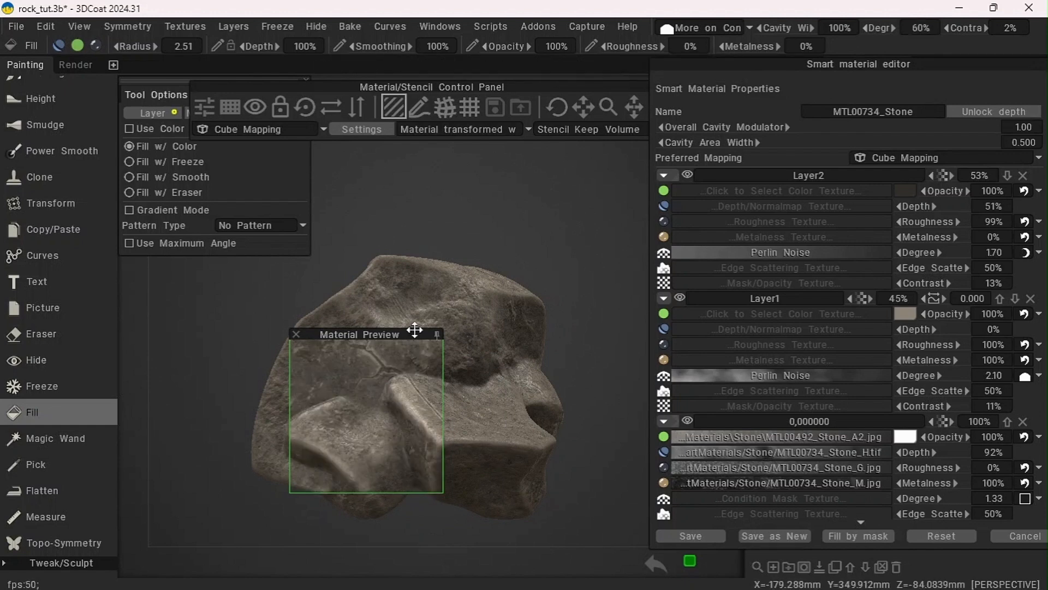
# Collapse the material preview, fill the Base_Top layer with the edited stone material and close the material editor without saving
pyautogui.moveTo(419, 333); pyautogui.dragTo(324, 310)
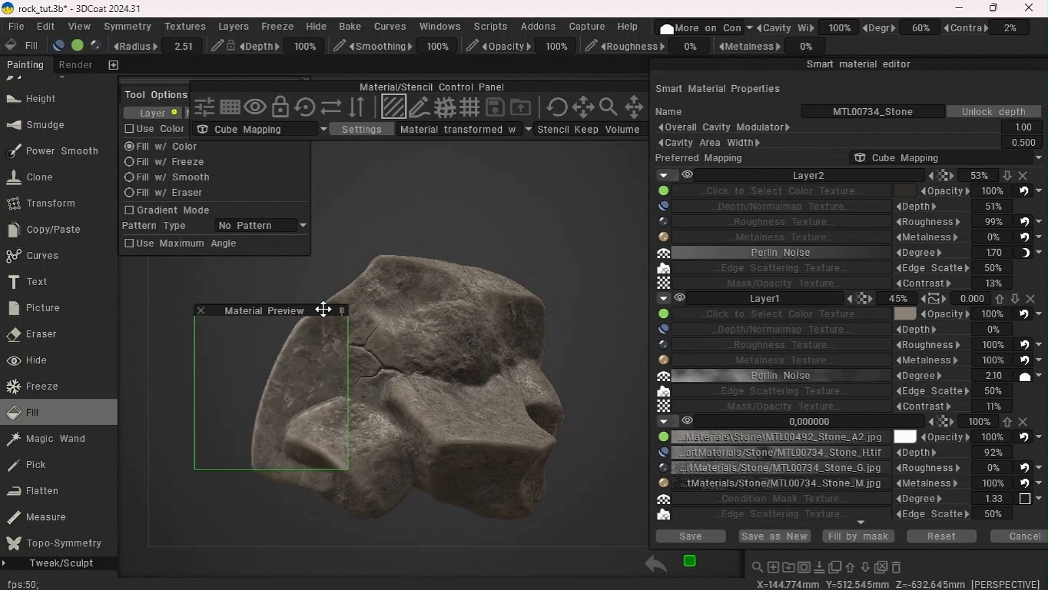
pyautogui.click(341, 311)
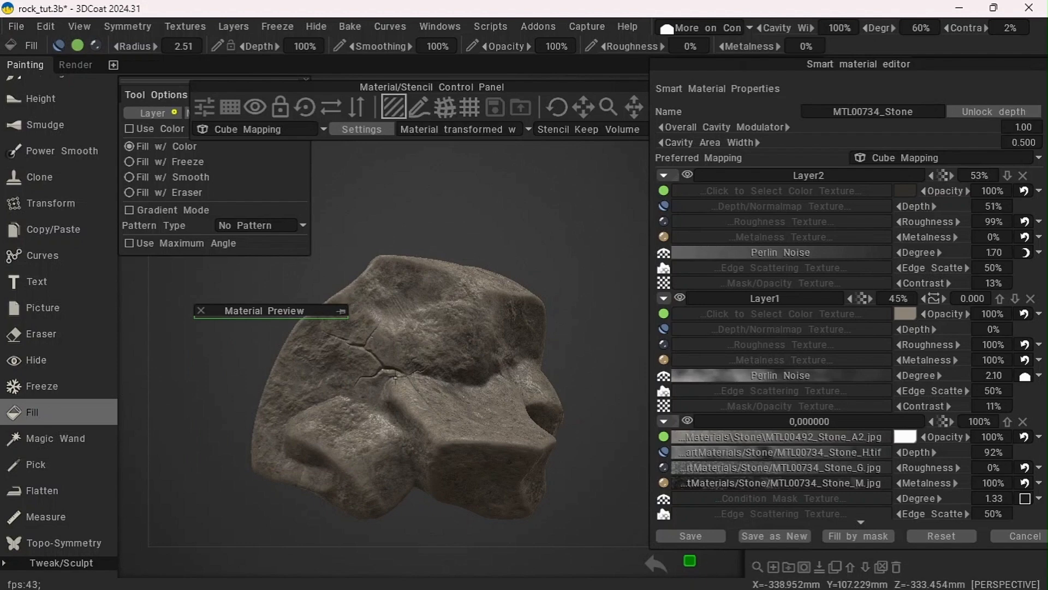
pyautogui.moveTo(391, 194); pyautogui.dragTo(260, 274)
pyautogui.moveTo(454, 68)
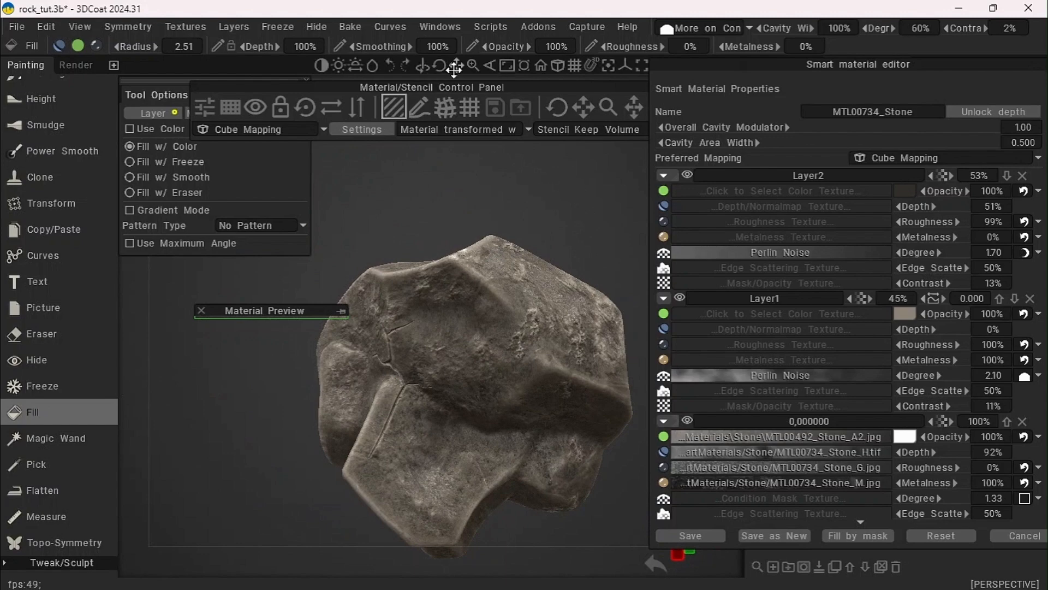
pyautogui.moveTo(470, 72); pyautogui.dragTo(471, 70)
pyautogui.moveTo(499, 230); pyautogui.dragTo(362, 114)
pyautogui.moveTo(385, 302); pyautogui.dragTo(578, 413)
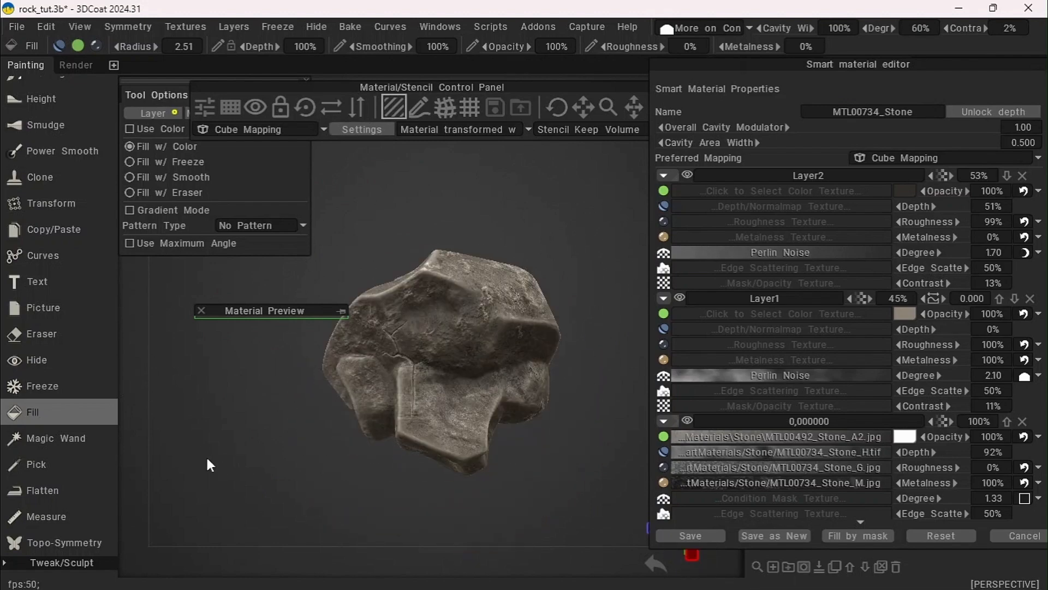
pyautogui.moveTo(205, 458); pyautogui.dragTo(335, 438)
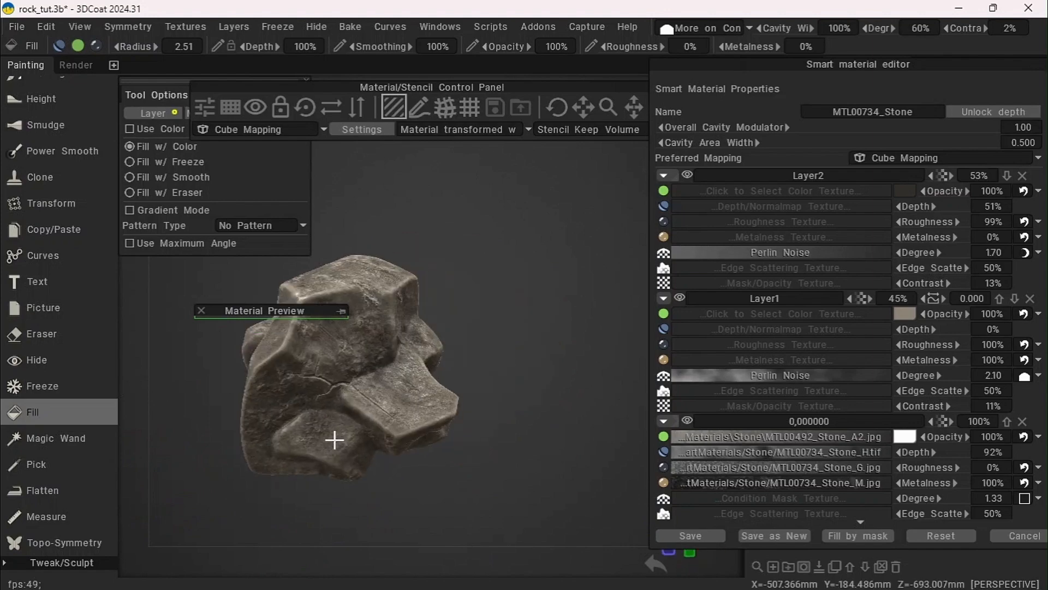
pyautogui.click(1010, 536)
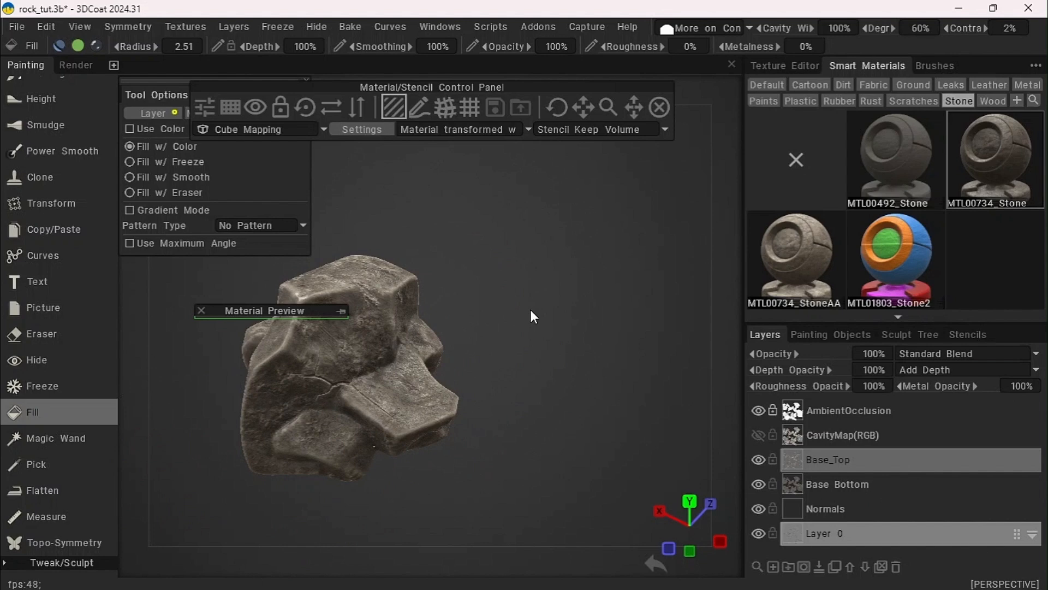
# Try a 150% opacity on the Base_Top layer and return it to 100%
pyautogui.moveTo(531, 310); pyautogui.dragTo(353, 262)
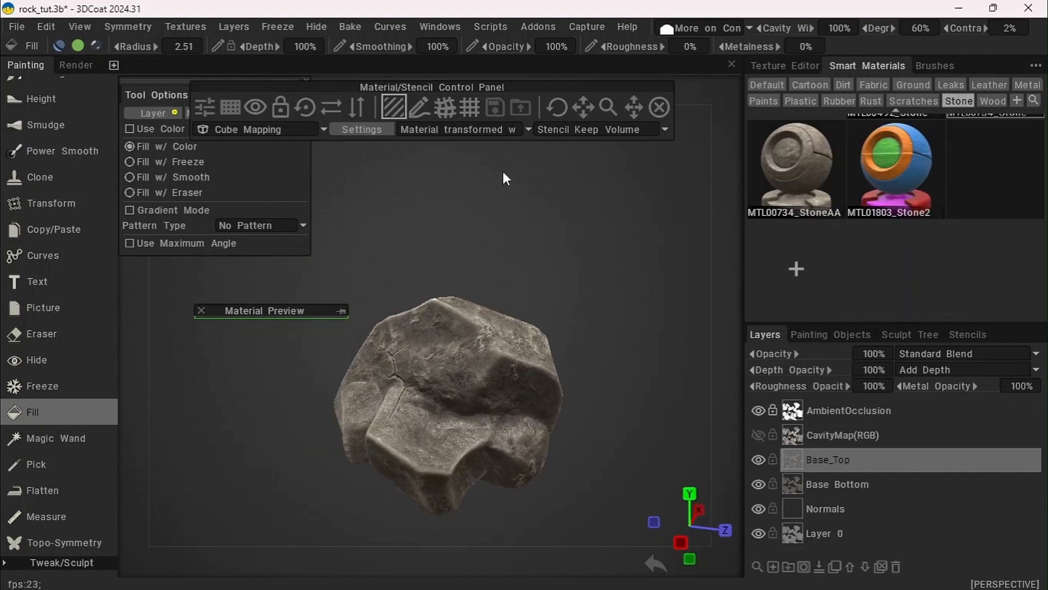
pyautogui.moveTo(458, 65); pyautogui.dragTo(445, 7)
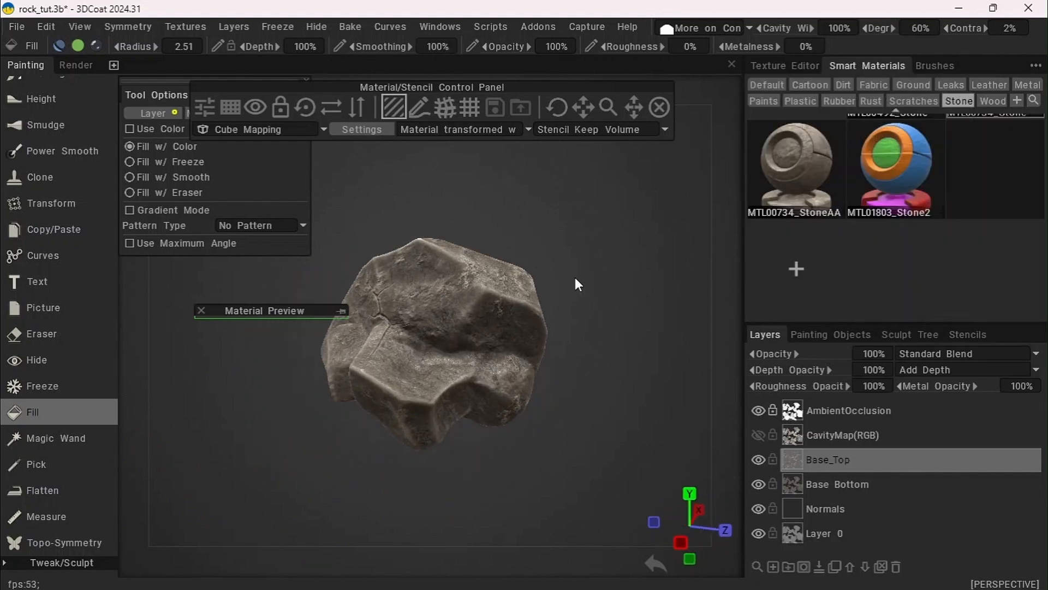
pyautogui.moveTo(575, 278); pyautogui.dragTo(562, 231)
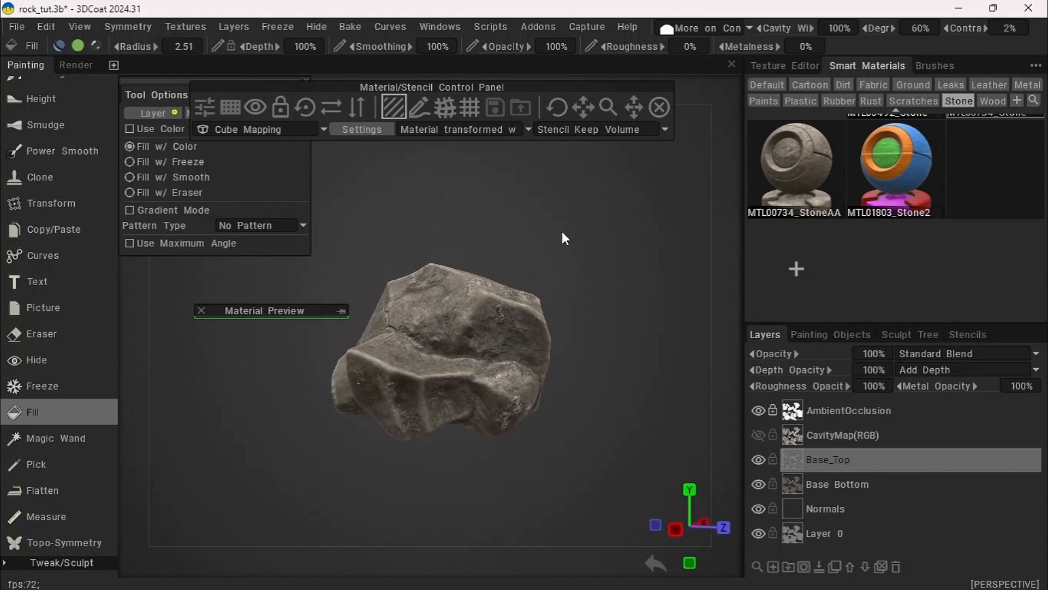
pyautogui.click(882, 353)
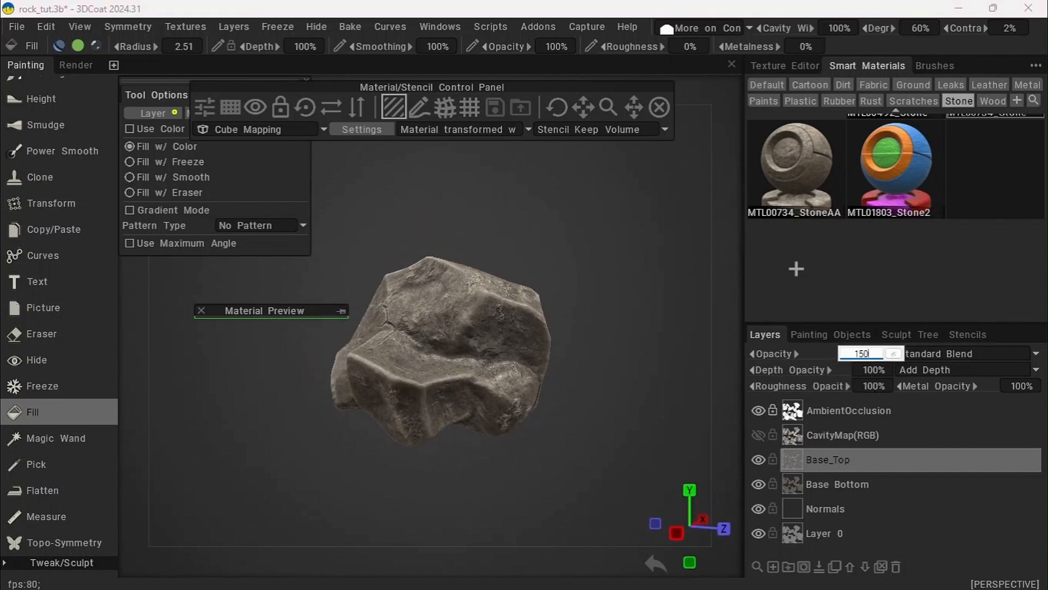
pyautogui.press('Return')
pyautogui.moveTo(643, 433); pyautogui.dragTo(646, 495)
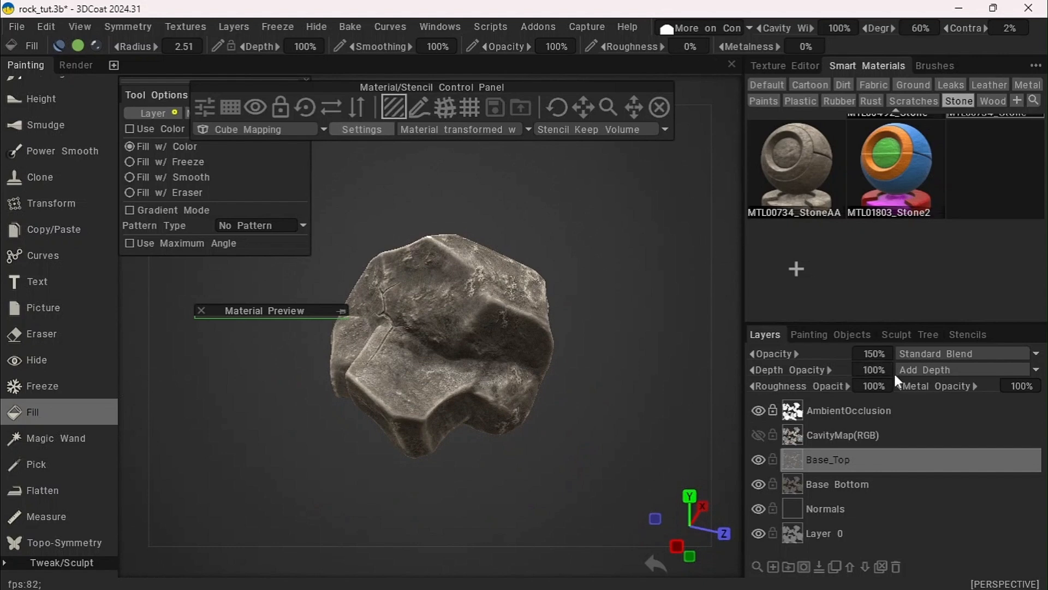
pyautogui.click(872, 355)
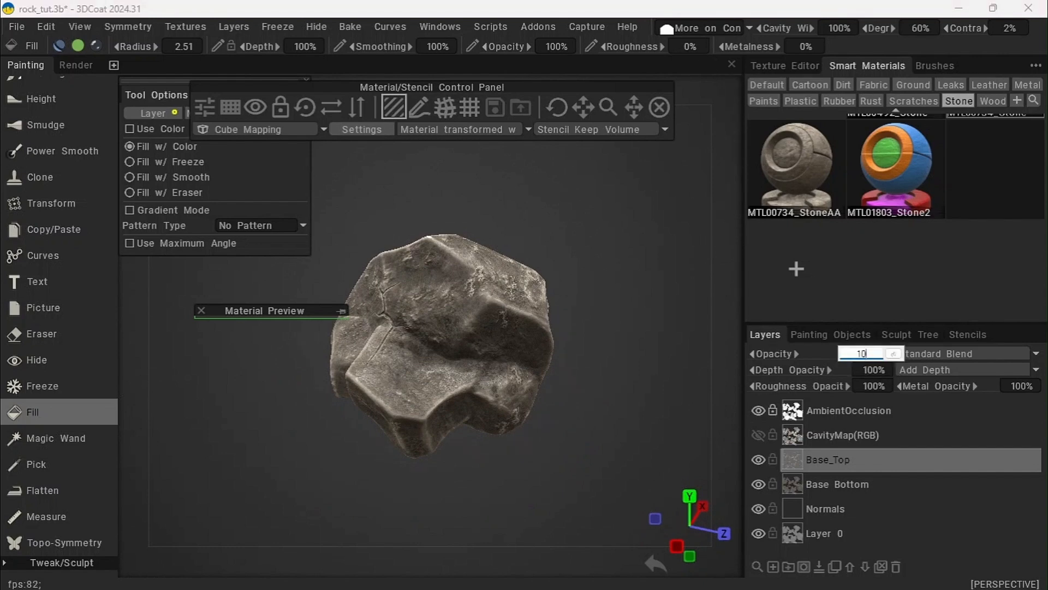
pyautogui.write('100')
pyautogui.press('Return')
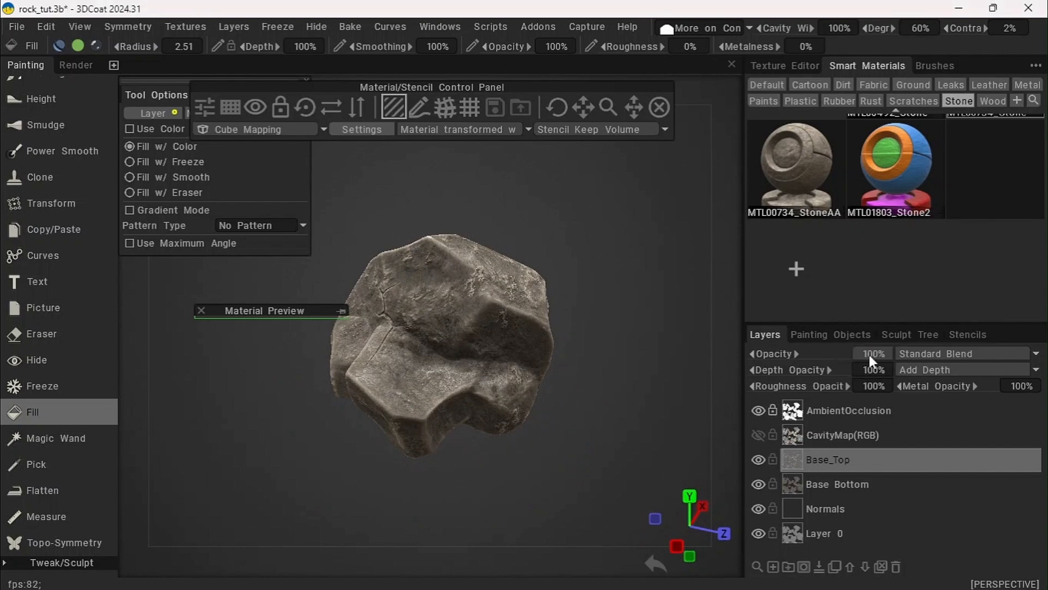
# Set the Base_Top layer's opacity to 110%
pyautogui.click(879, 354)
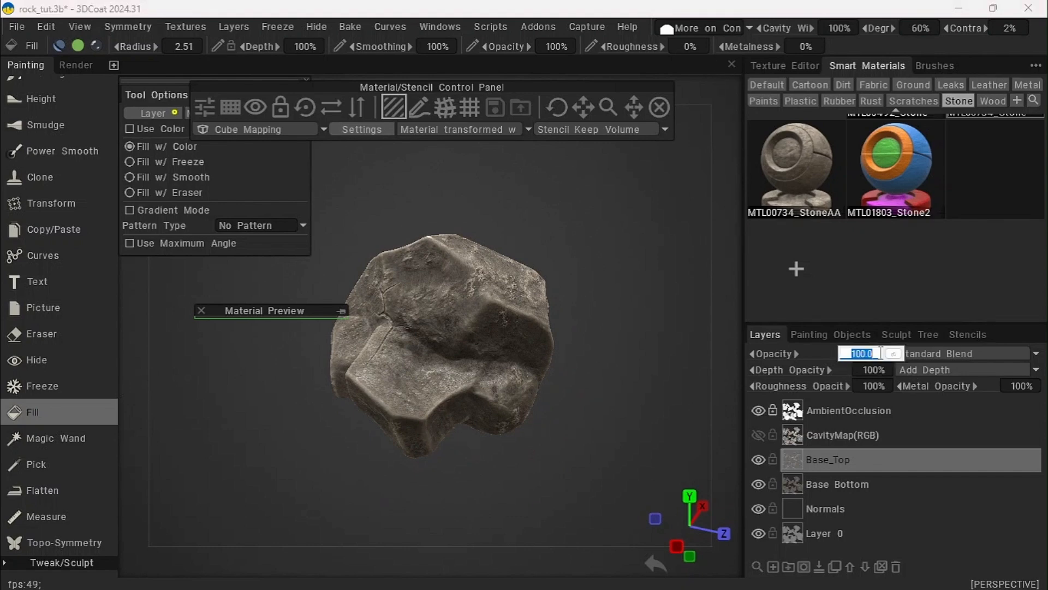
pyautogui.press('Return')
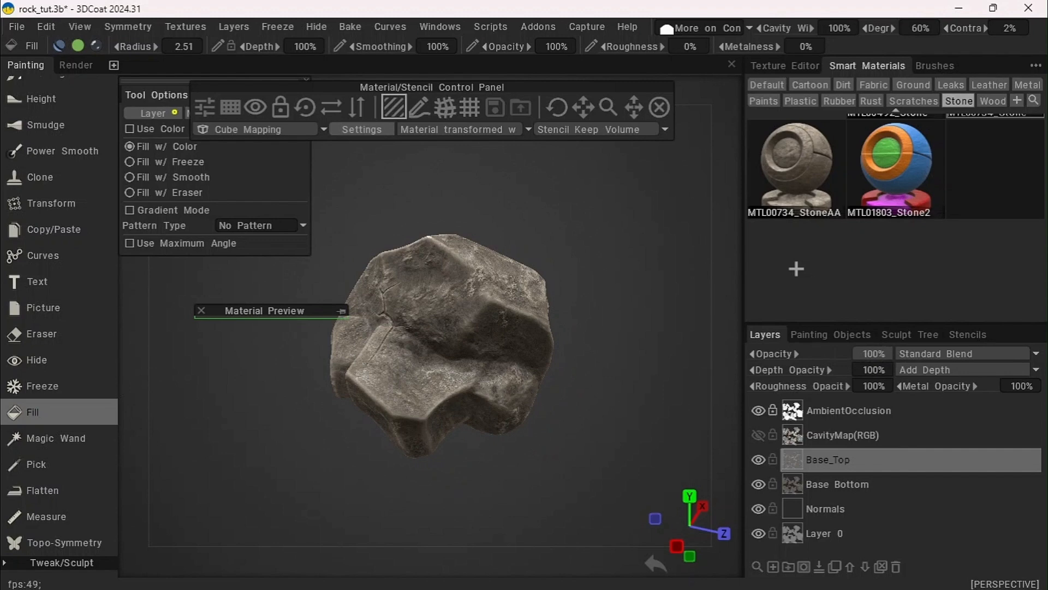
pyautogui.moveTo(439, 485); pyautogui.dragTo(602, 465)
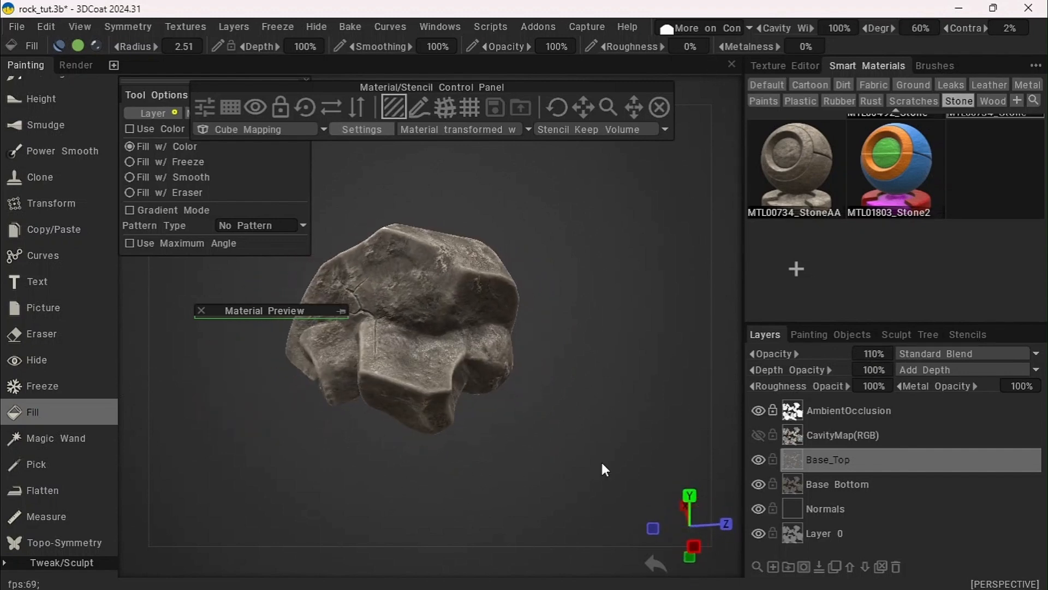
# Add a new layer above Base_Top and name it Dirt
pyautogui.click(773, 566)
pyautogui.doubleClick(820, 460)
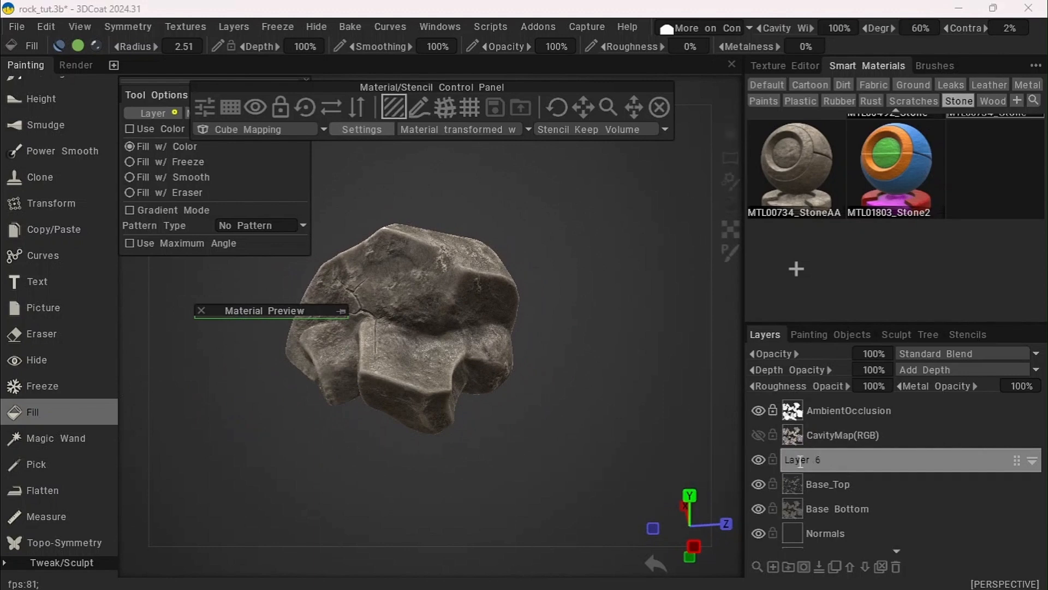
pyautogui.doubleClick(800, 460)
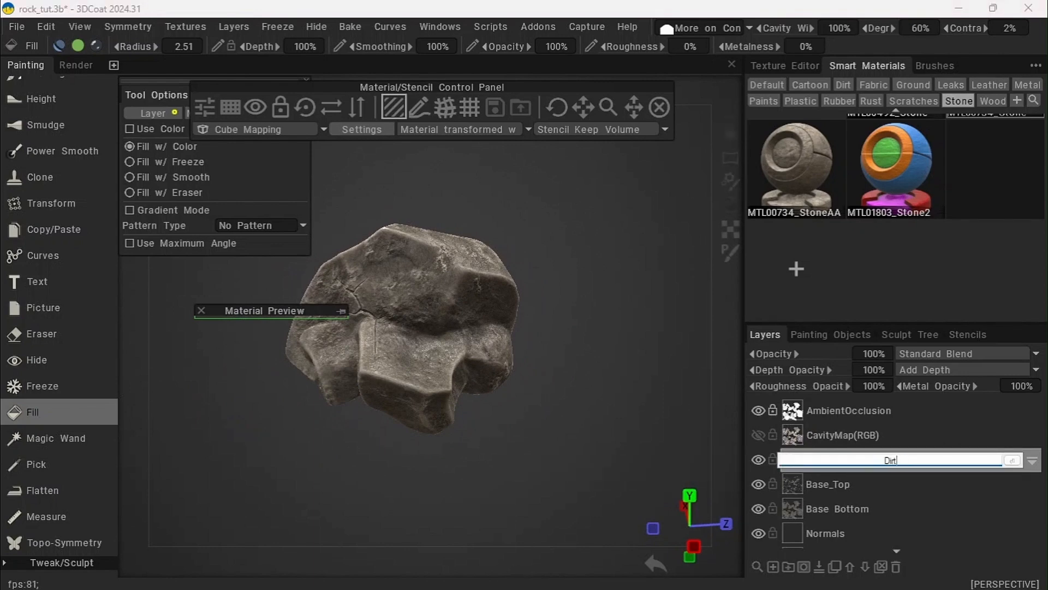
pyautogui.press('Return')
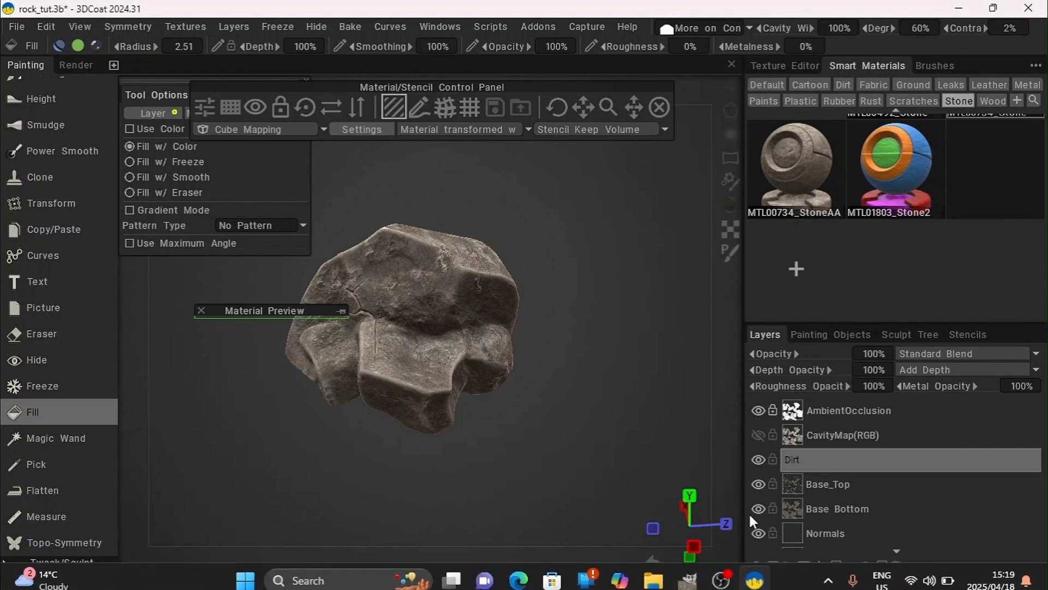
# Switch to the Dirt smart materials, set the painting condition to Always and expand the material preview over the rock
pyautogui.scroll(2, 813, 237)
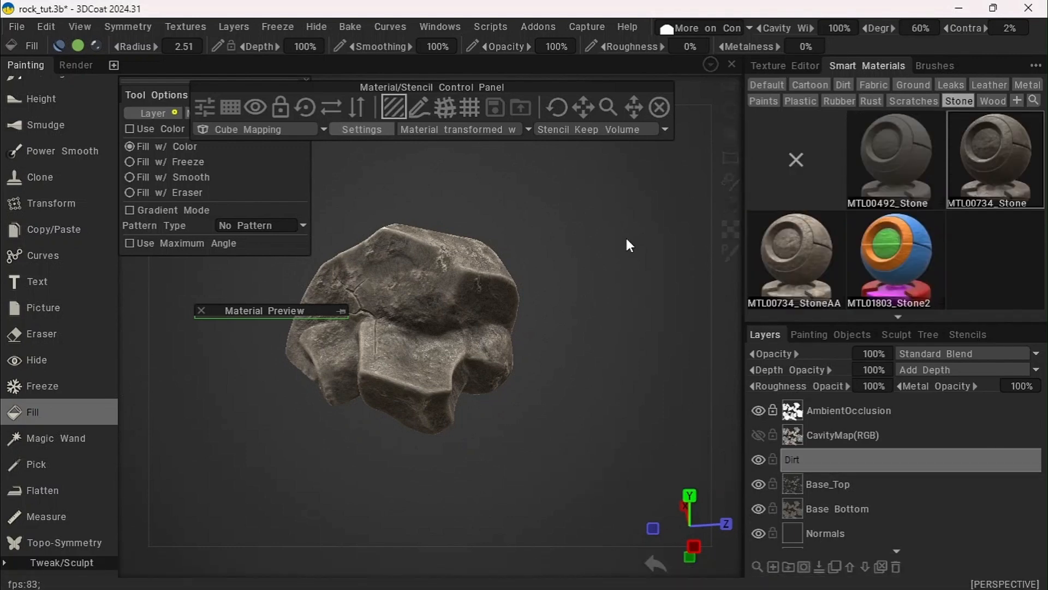
pyautogui.moveTo(628, 246); pyautogui.dragTo(606, 232)
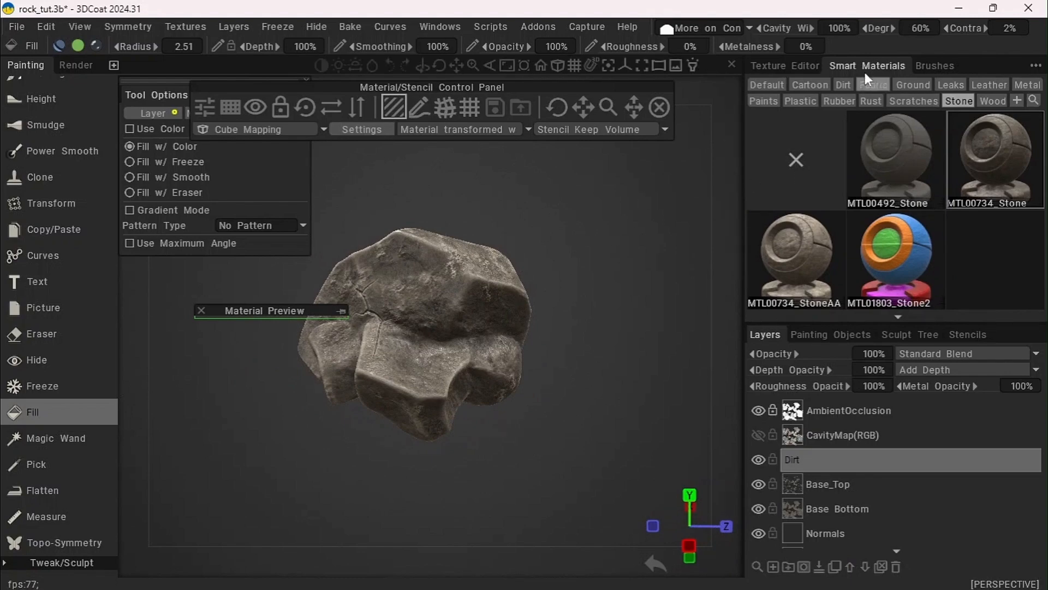
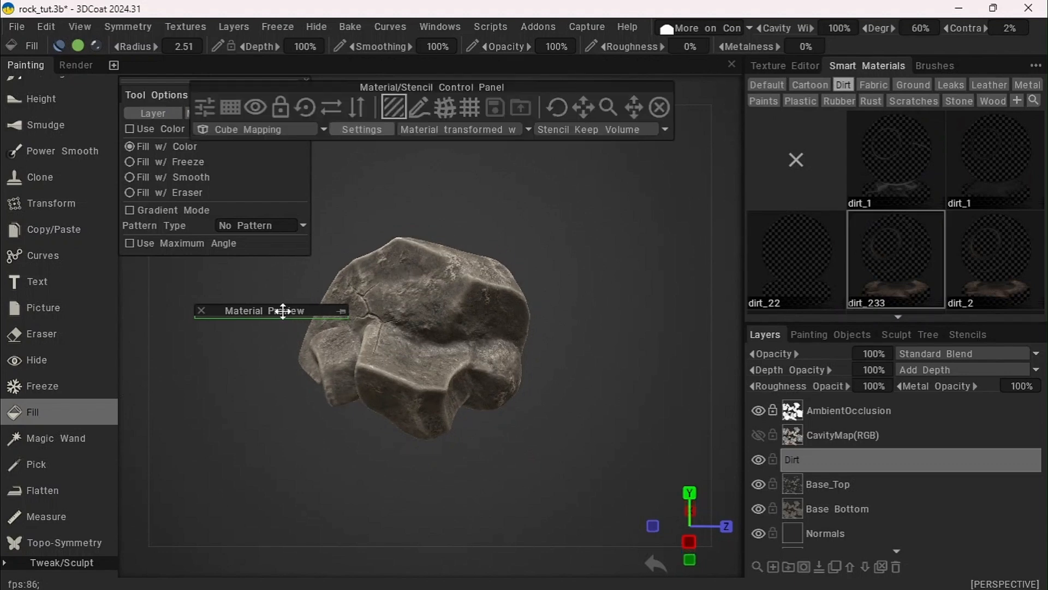
pyautogui.moveTo(270, 311); pyautogui.dragTo(414, 238)
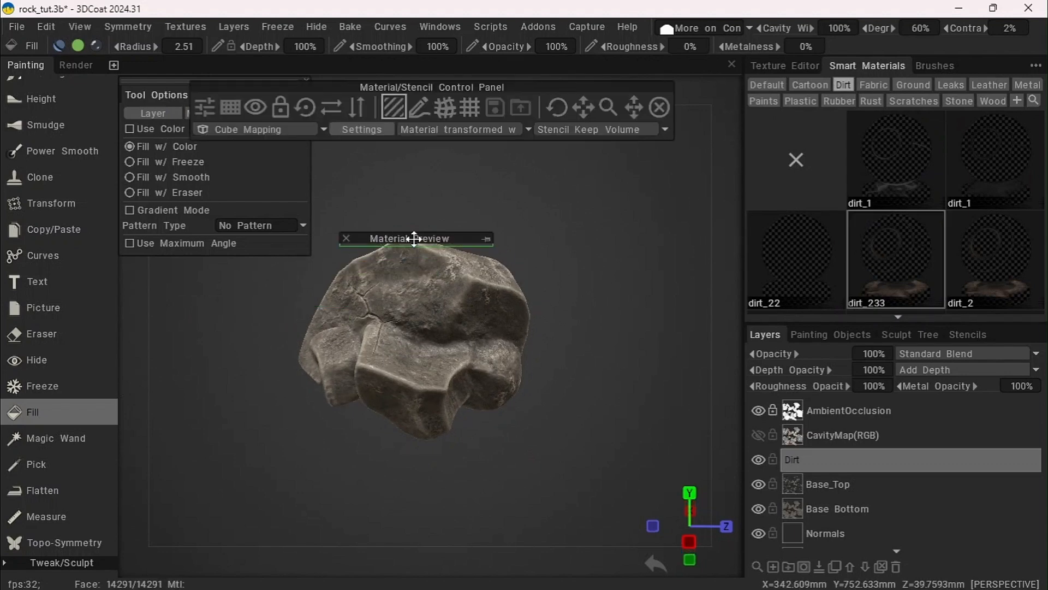
pyautogui.click(703, 26)
pyautogui.click(673, 46)
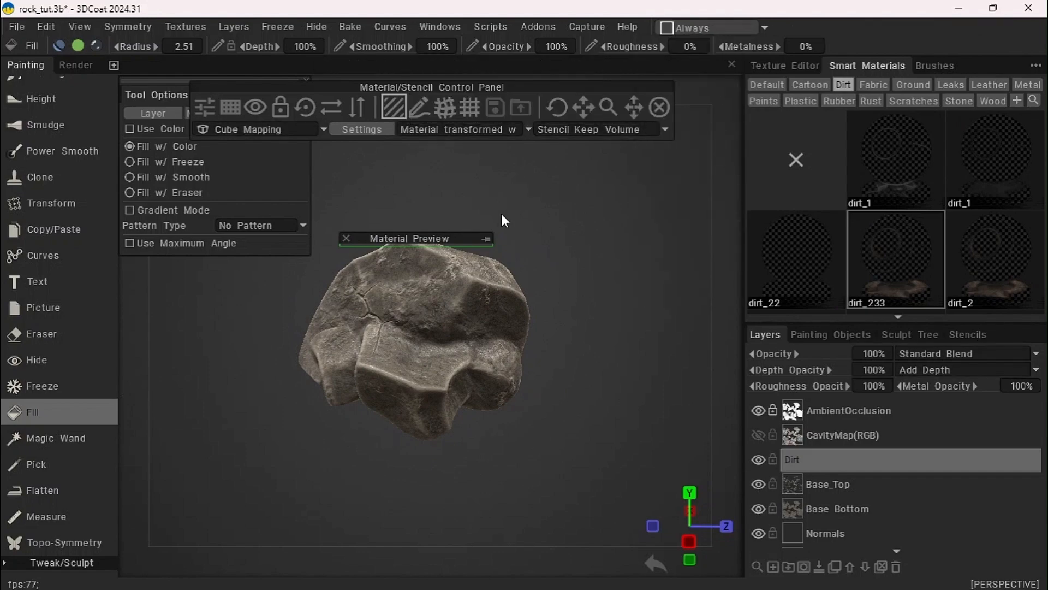
pyautogui.click(487, 238)
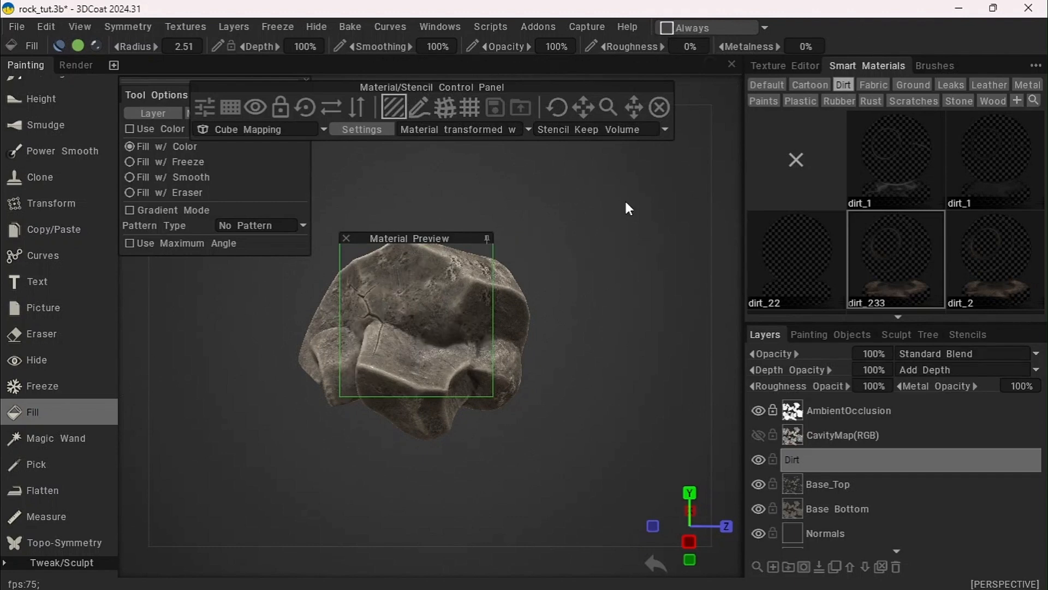
# Preview the dirt_2 materials on the rock, and open dirt_233 for editing with the editor moved clear of the rock
pyautogui.moveTo(591, 75)
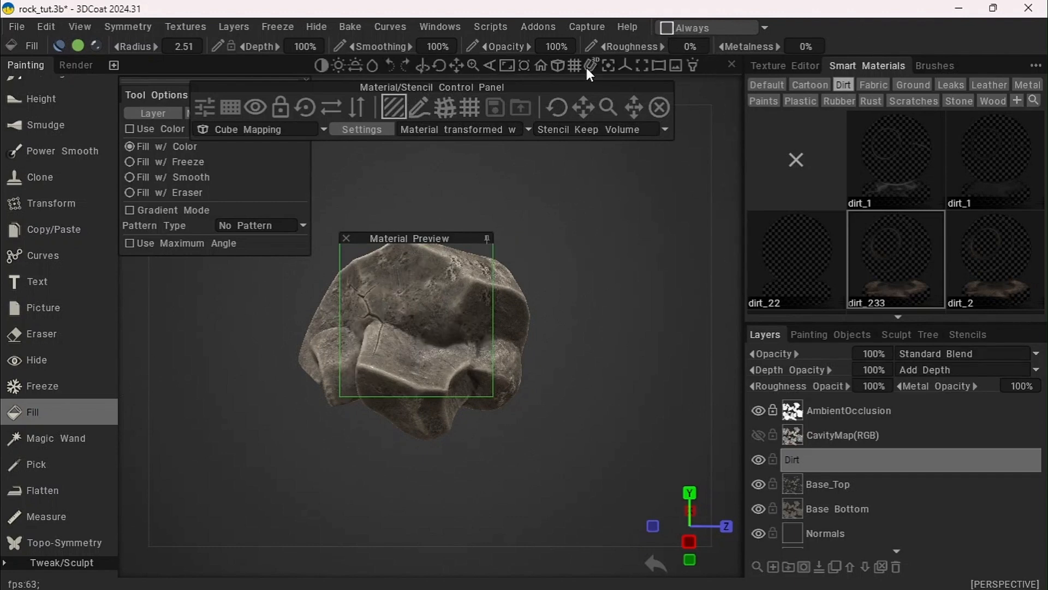
pyautogui.click(975, 272)
pyautogui.scroll(-2, 938, 292)
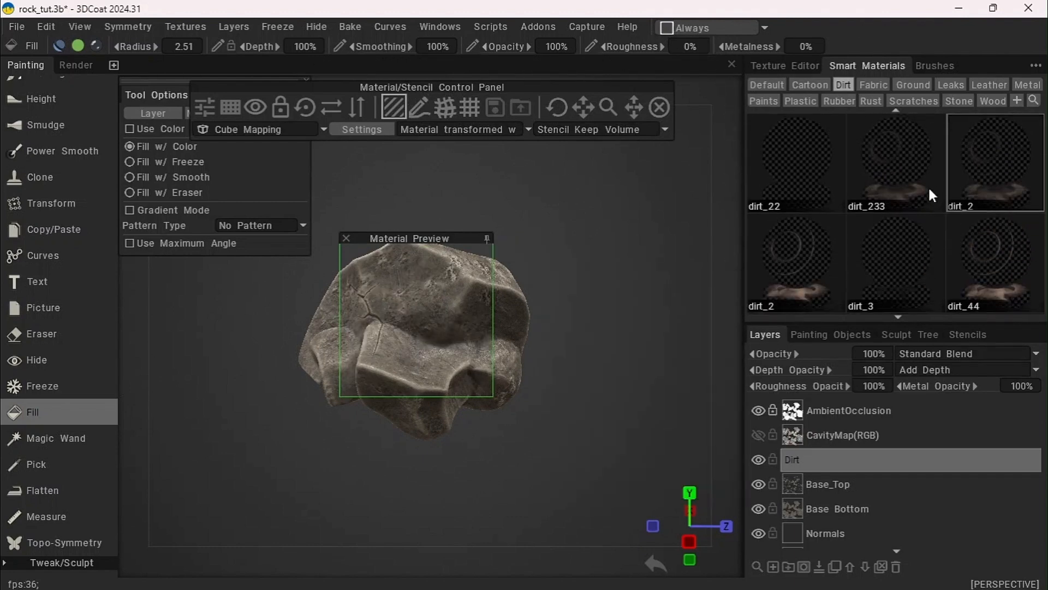
pyautogui.click(786, 259)
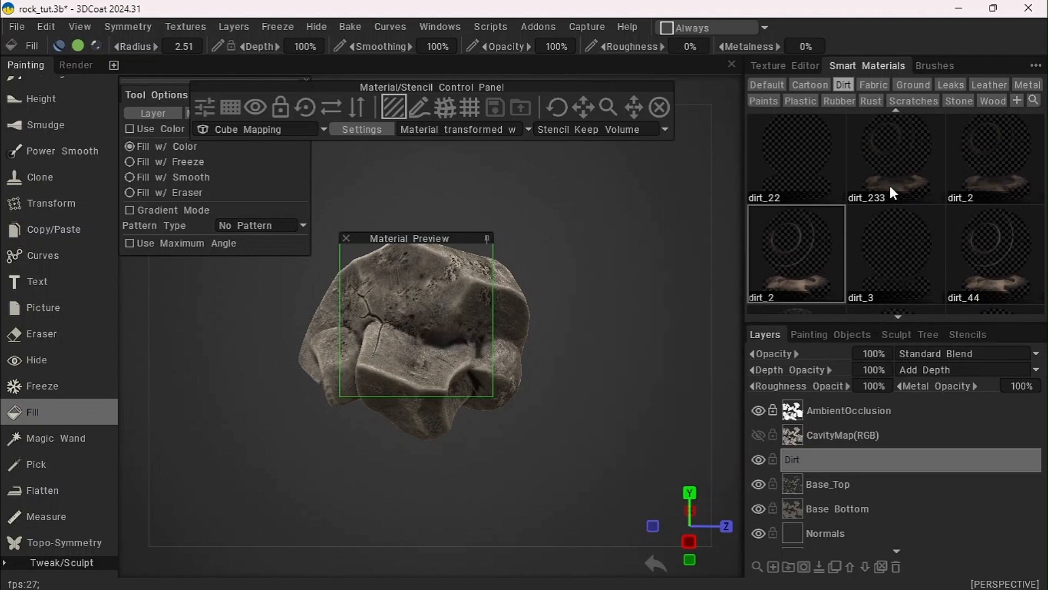
pyautogui.click(890, 144)
pyautogui.doubleClick(891, 144)
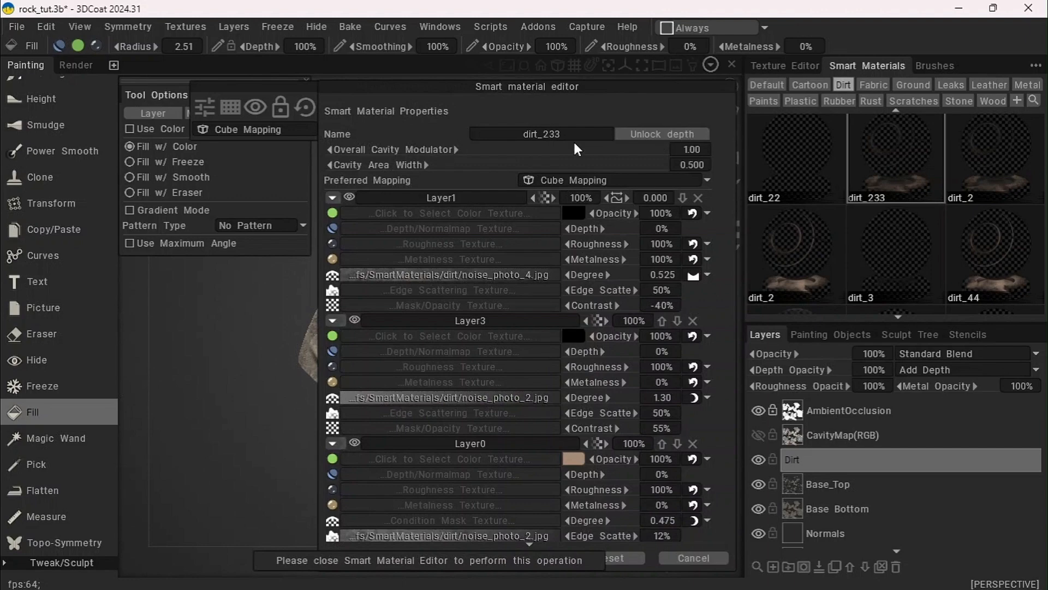
pyautogui.moveTo(746, 93); pyautogui.dragTo(1047, 72)
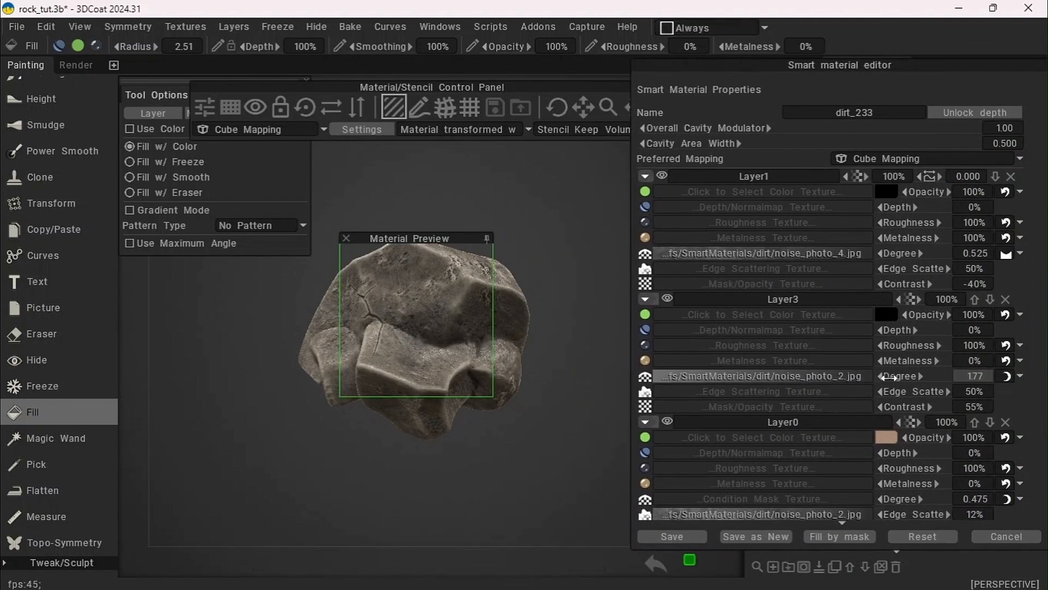
# Set the degree of the dirt_233 material's Layer3 to 1.87, Layer2 to 1.57 and Layer0 to 0.350
pyautogui.moveTo(891, 376); pyautogui.dragTo(932, 380)
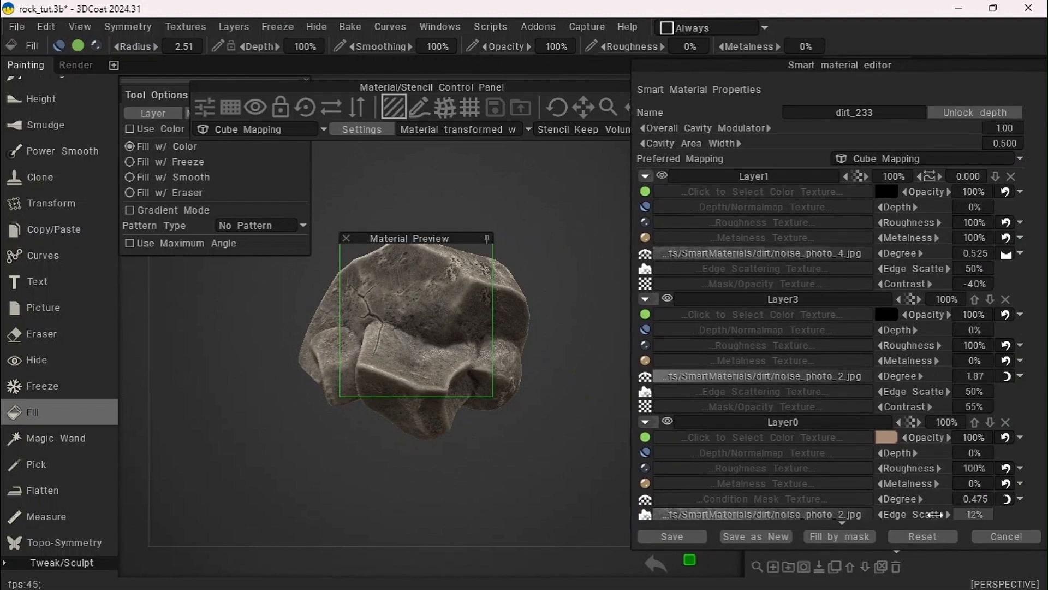
pyautogui.scroll(-5, 924, 338)
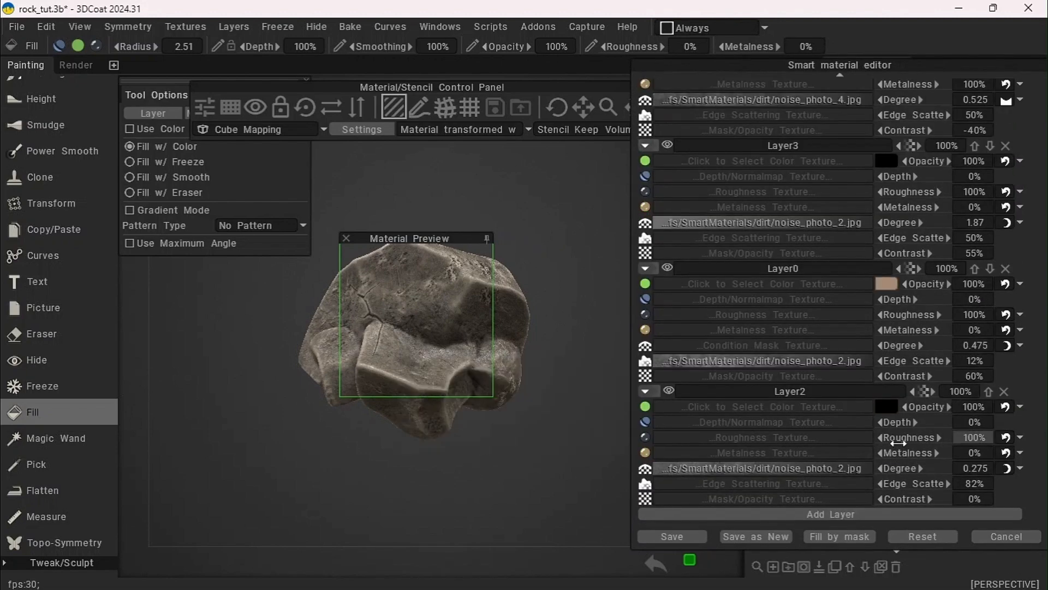
pyautogui.moveTo(900, 469)
pyautogui.mouseDown()
pyautogui.moveTo(877, 472)
pyautogui.moveTo(926, 474)
pyautogui.moveTo(917, 474)
pyautogui.mouseUp()
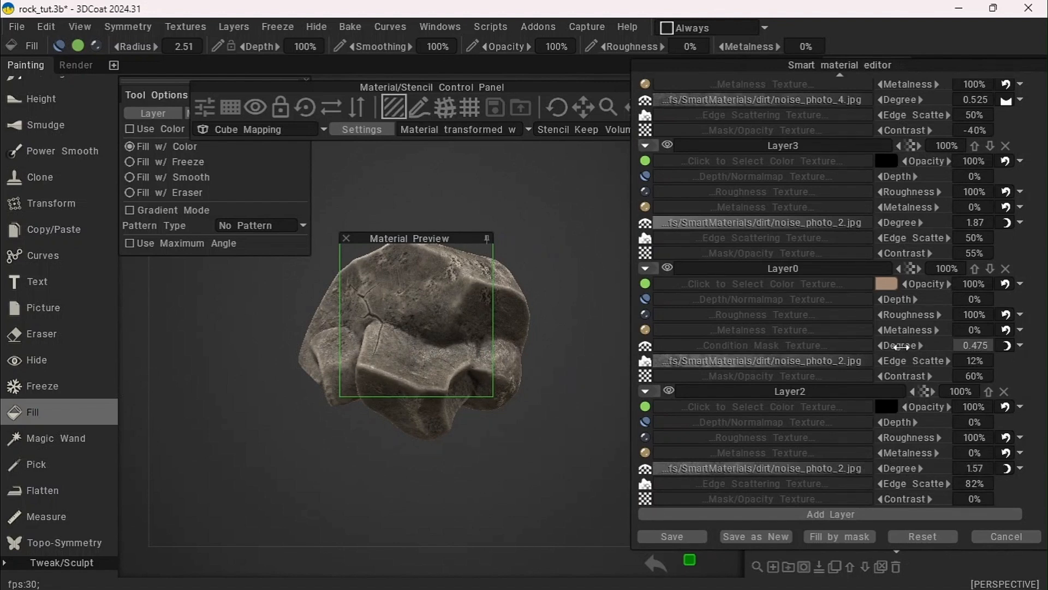
pyautogui.moveTo(891, 347); pyautogui.dragTo(909, 361)
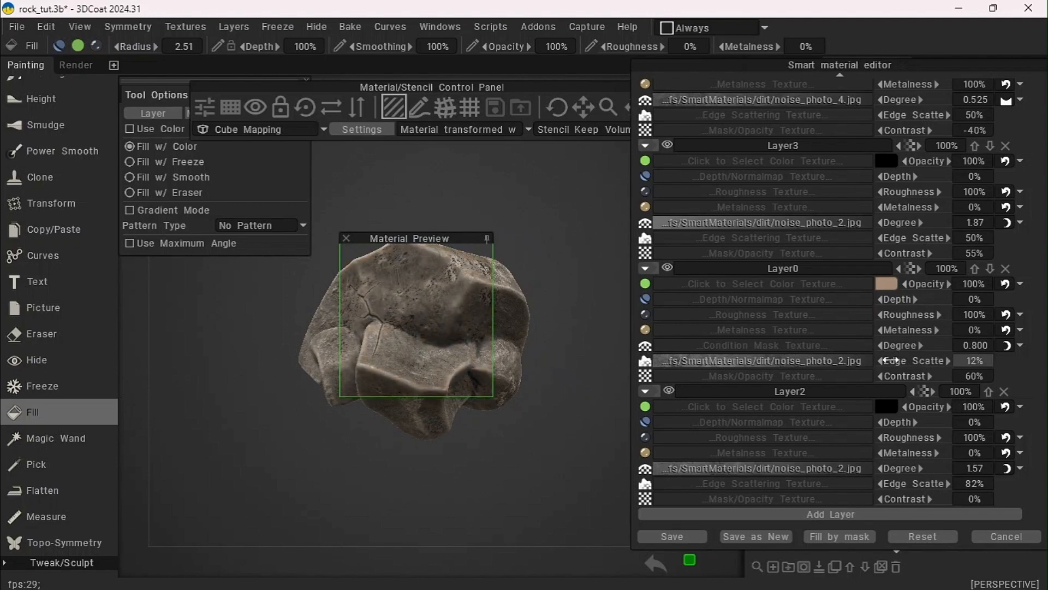
pyautogui.scroll(5, 891, 360)
pyautogui.moveTo(894, 253); pyautogui.dragTo(907, 257)
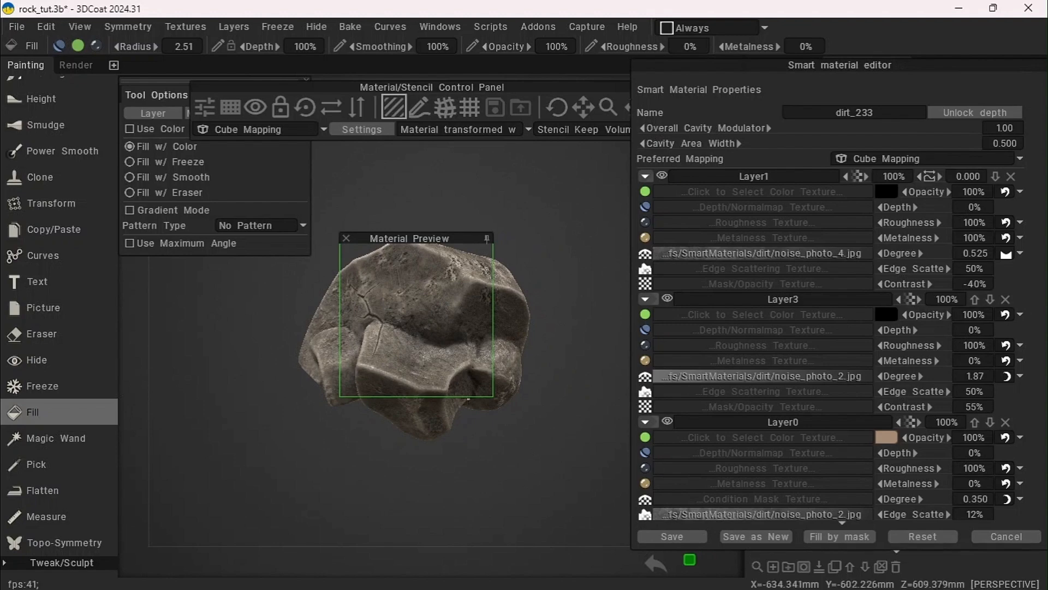
# Collapse the material preview, fill the Dirt layer with the edited dirt_233 material and close the material editor without saving
pyautogui.click(486, 239)
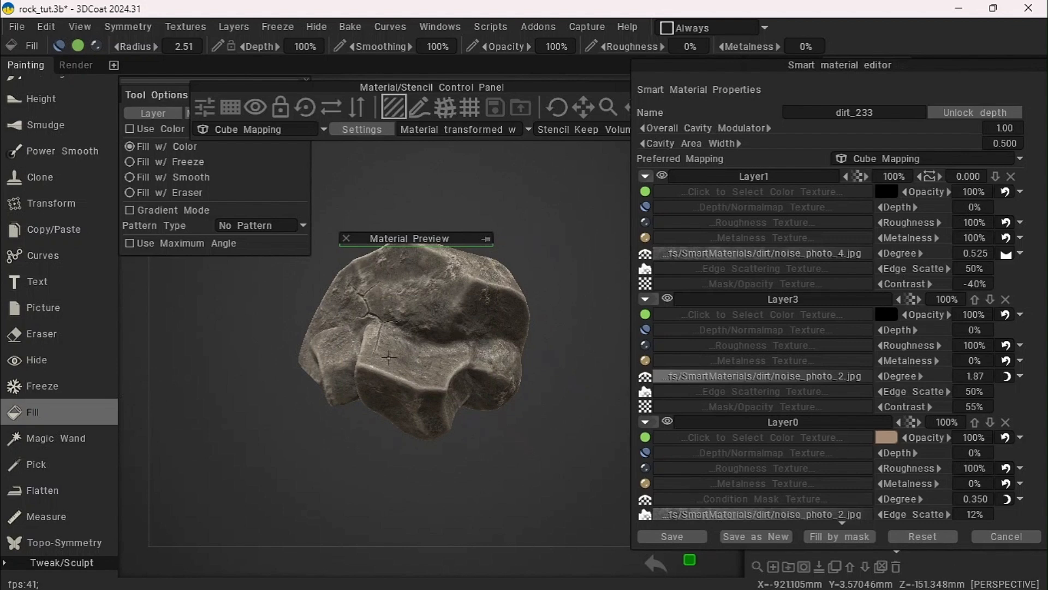
pyautogui.moveTo(290, 482); pyautogui.dragTo(260, 473)
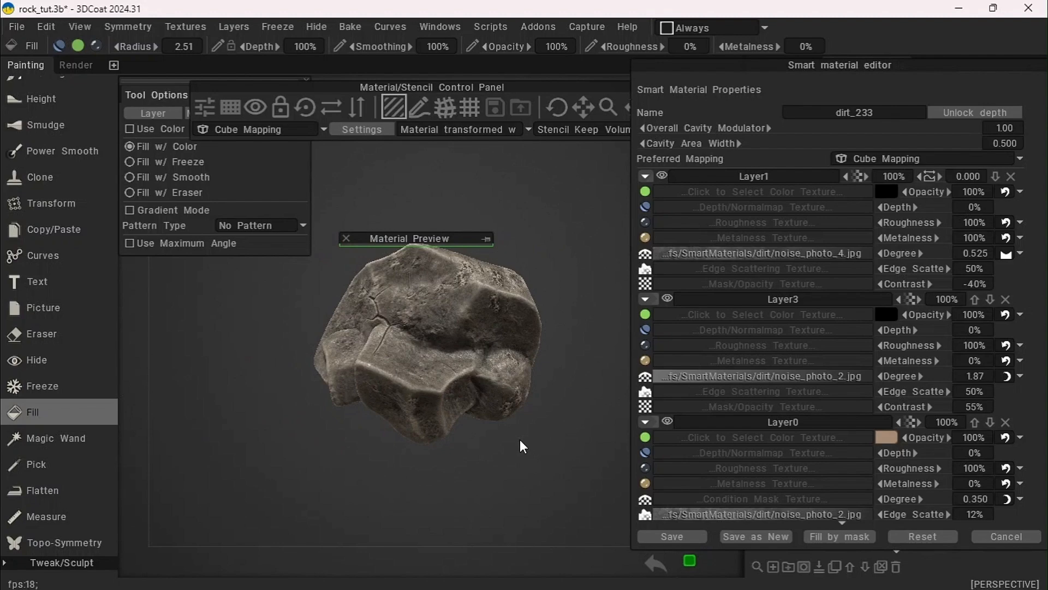
pyautogui.moveTo(523, 447); pyautogui.dragTo(254, 380)
pyautogui.moveTo(378, 460); pyautogui.dragTo(262, 415)
pyautogui.click(1004, 538)
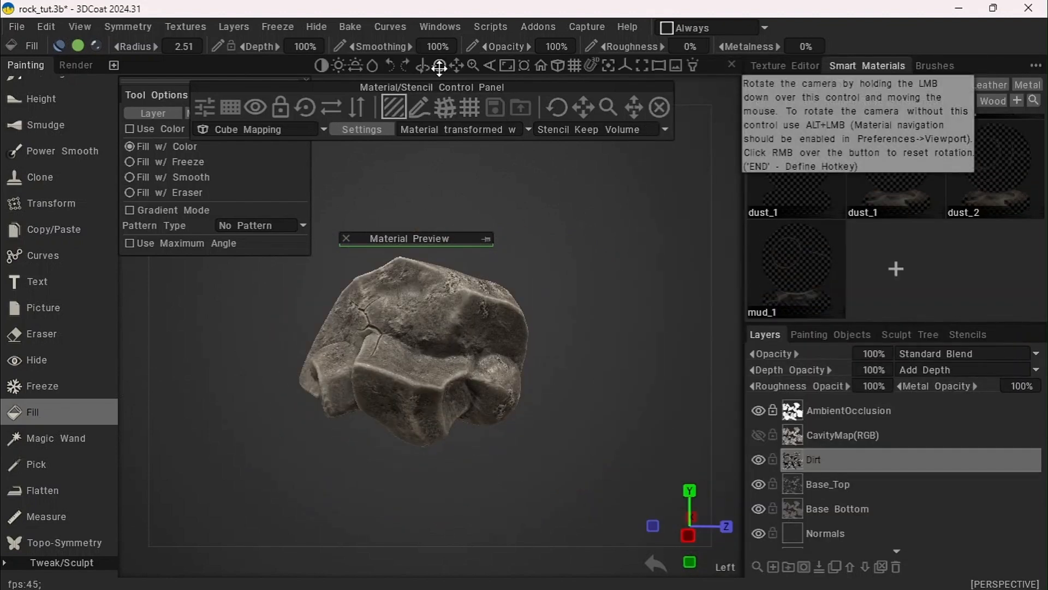
# Add a new layer above Dirt and name it Rust
pyautogui.moveTo(456, 66); pyautogui.dragTo(530, 87)
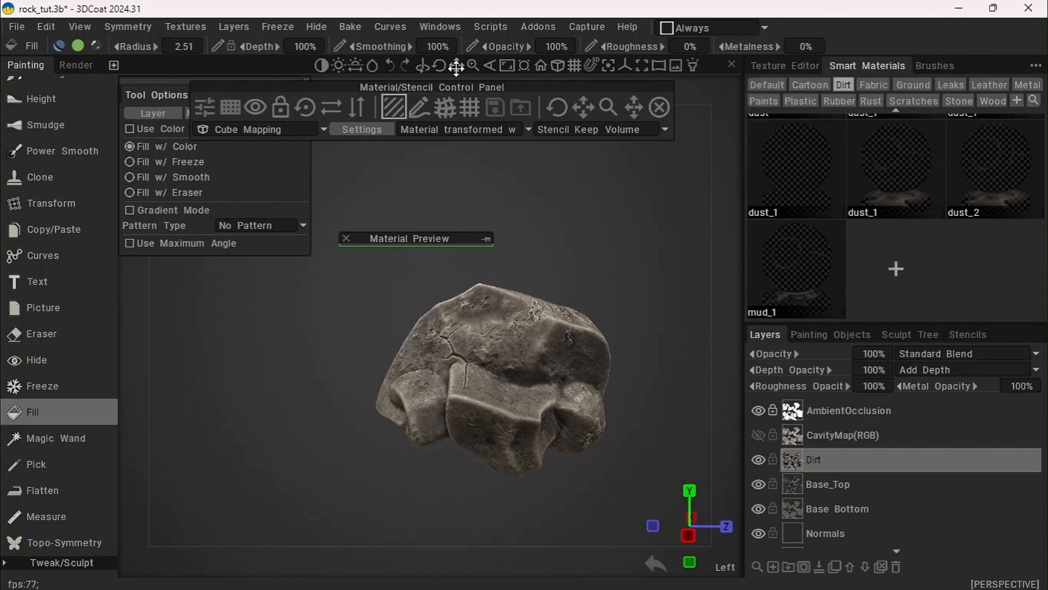
pyautogui.moveTo(314, 281); pyautogui.dragTo(407, 206)
pyautogui.moveTo(456, 66); pyautogui.dragTo(440, 71)
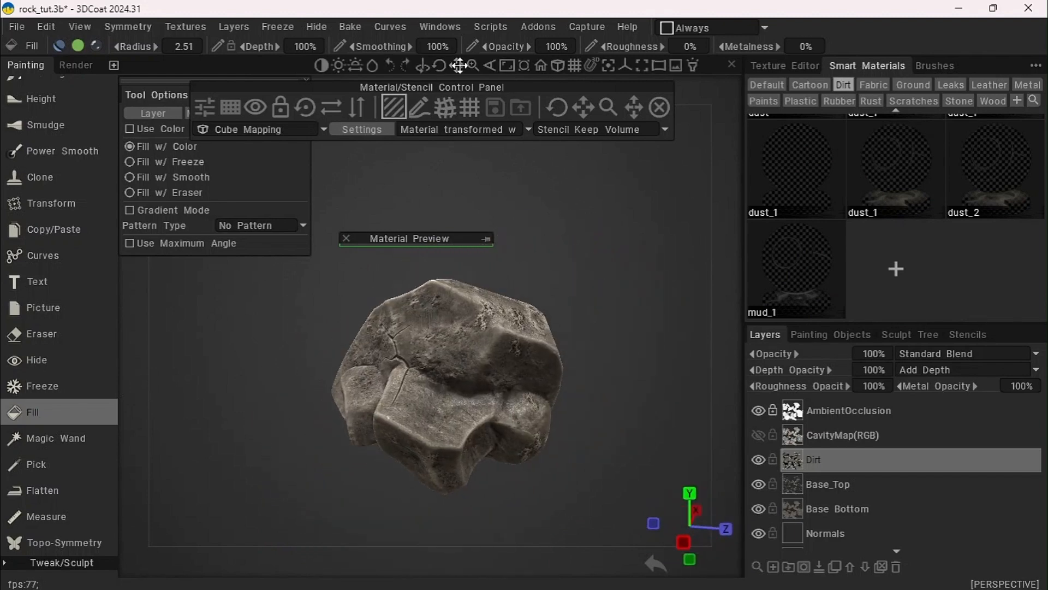
pyautogui.click(774, 568)
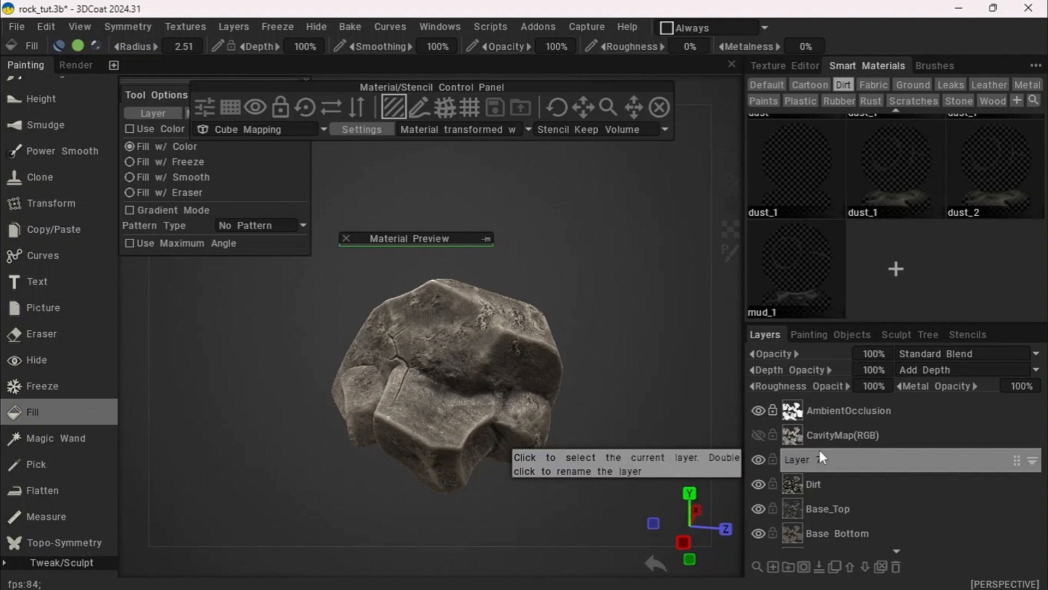
pyautogui.doubleClick(807, 460)
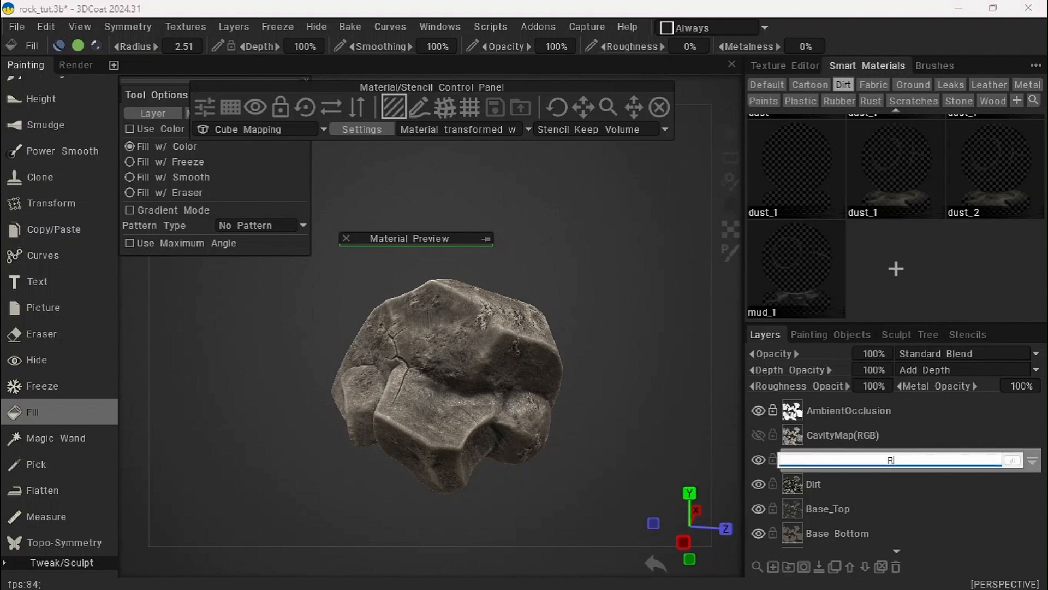
pyautogui.press('Return')
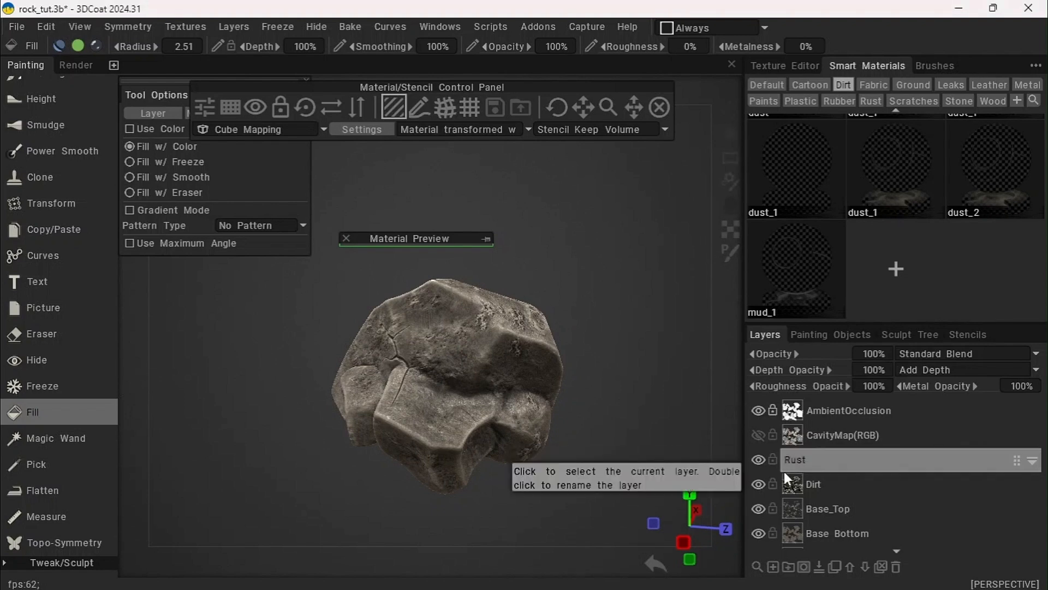
# Choose the rust_2 smart material from the Rust category and place its expanded preview over the rock
pyautogui.moveTo(123, 434); pyautogui.dragTo(222, 445)
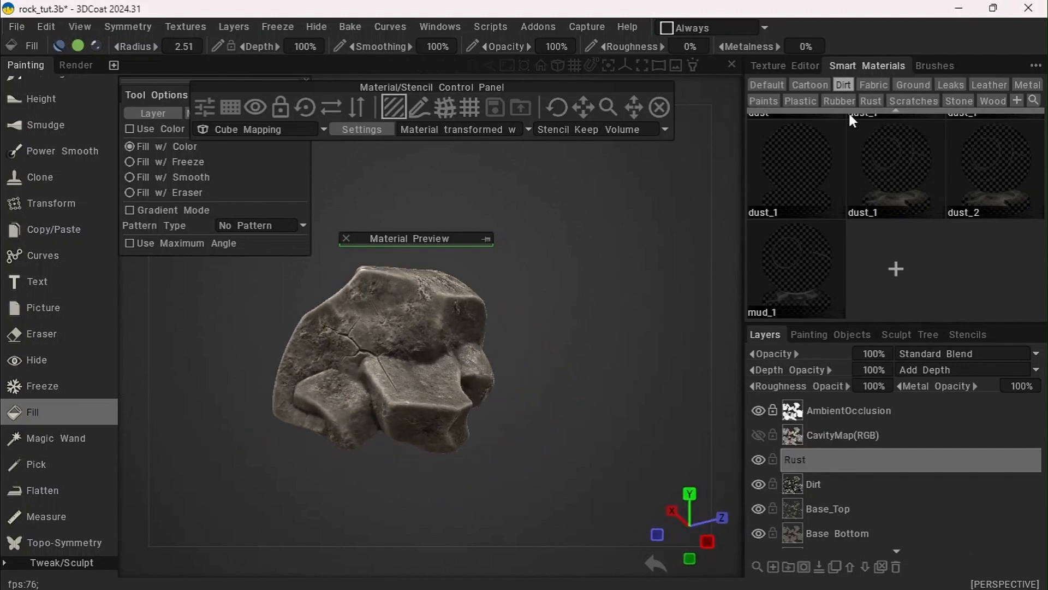
pyautogui.click(872, 101)
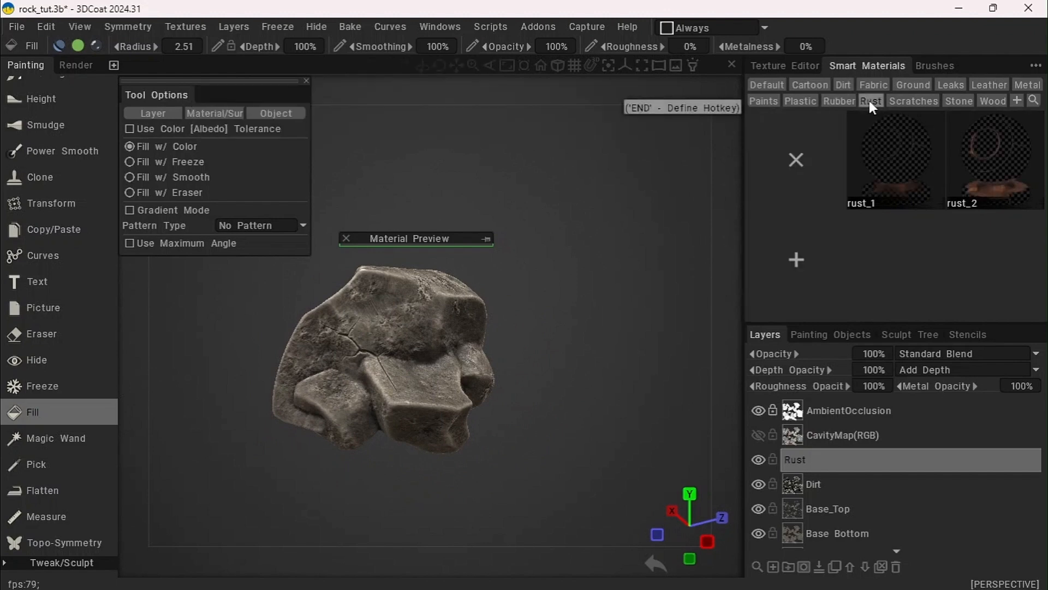
pyautogui.moveTo(913, 186)
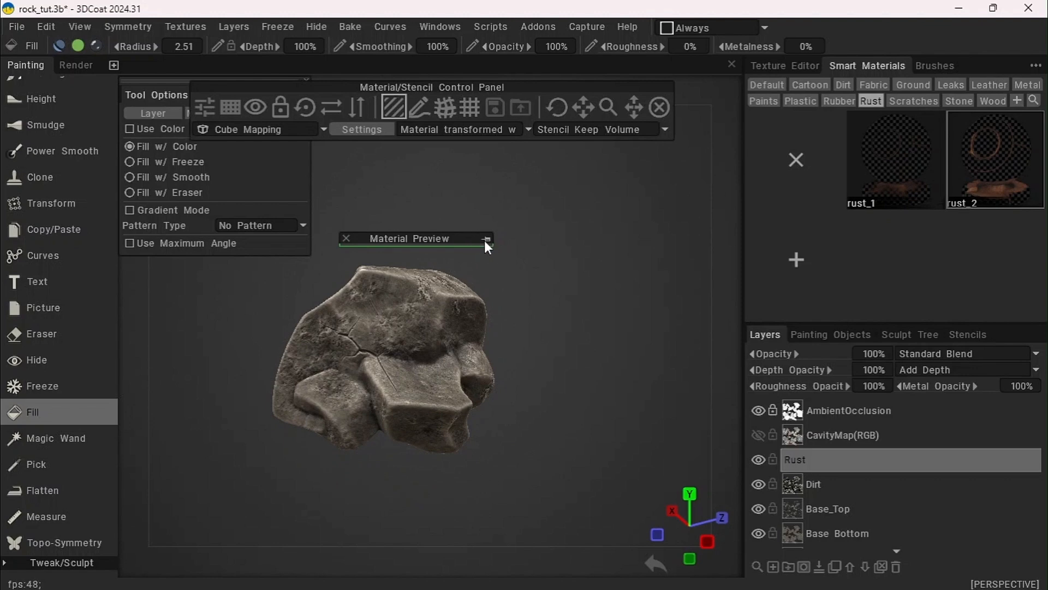
pyautogui.moveTo(452, 238); pyautogui.dragTo(390, 269)
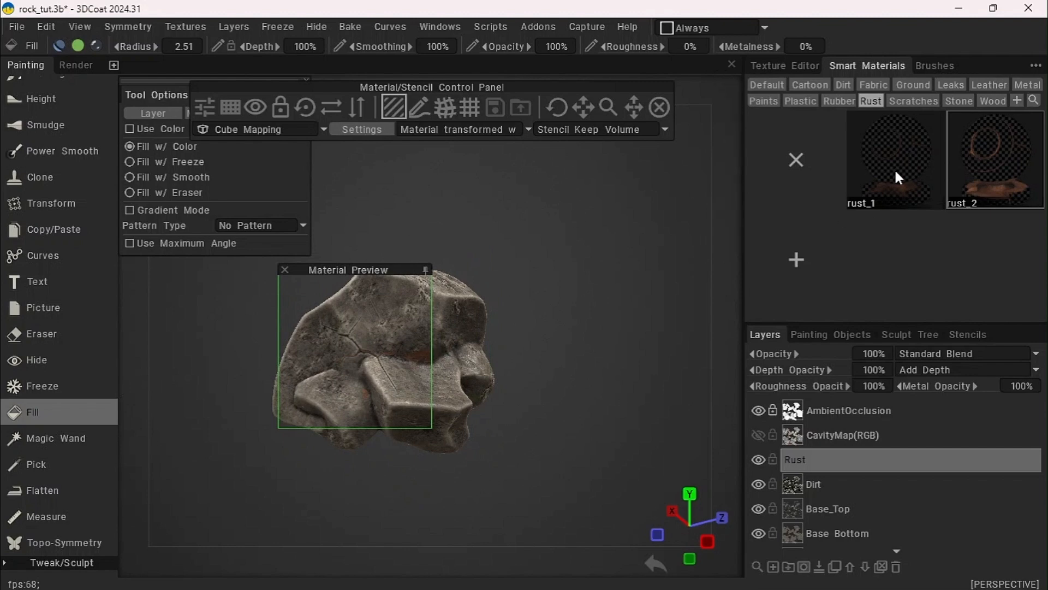
pyautogui.click(884, 191)
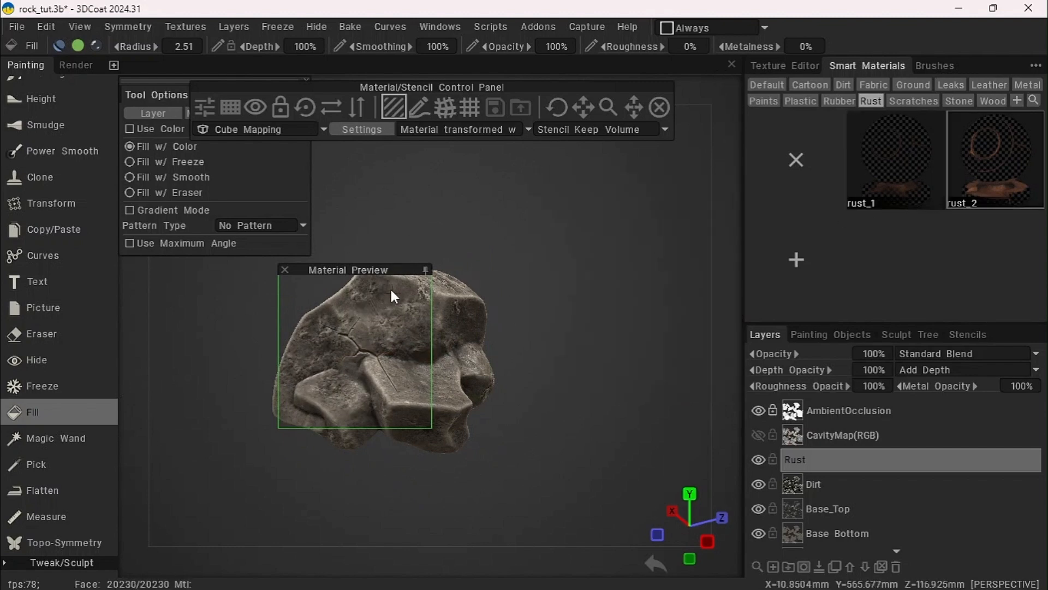
pyautogui.moveTo(381, 271); pyautogui.dragTo(430, 266)
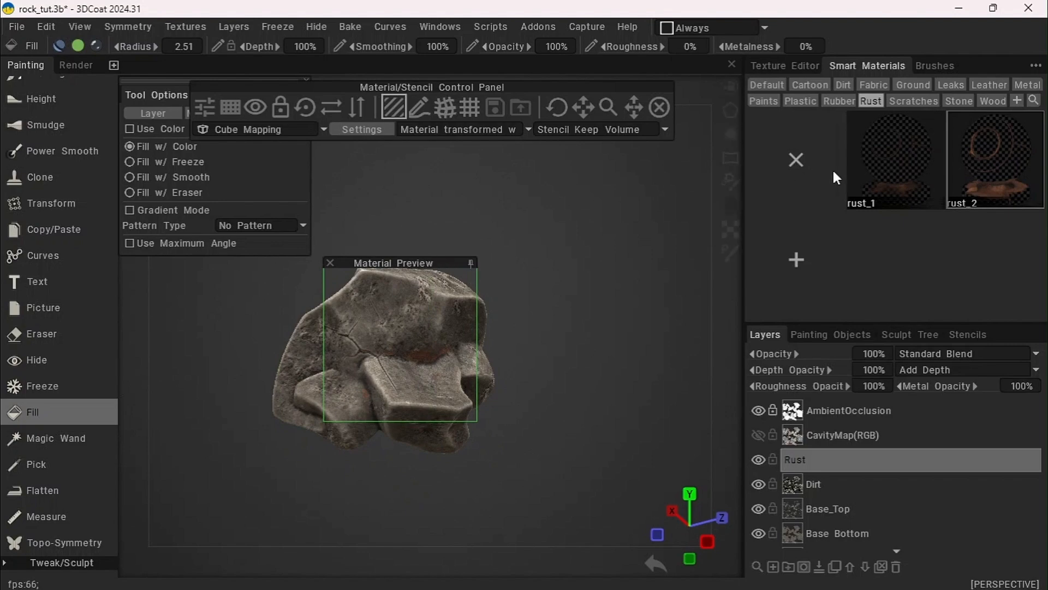
# Open rust_2 for editing and set Layer0's edge scattering to 0%, contrast to 88% and degree to 1.85
pyautogui.doubleClick(1011, 179)
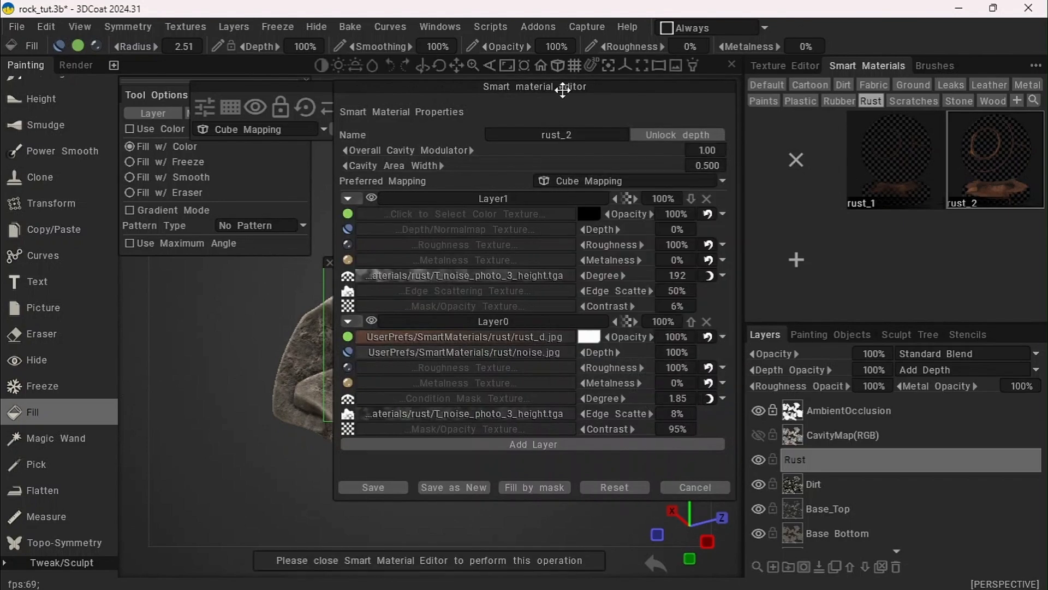
pyautogui.moveTo(562, 85); pyautogui.dragTo(842, 113)
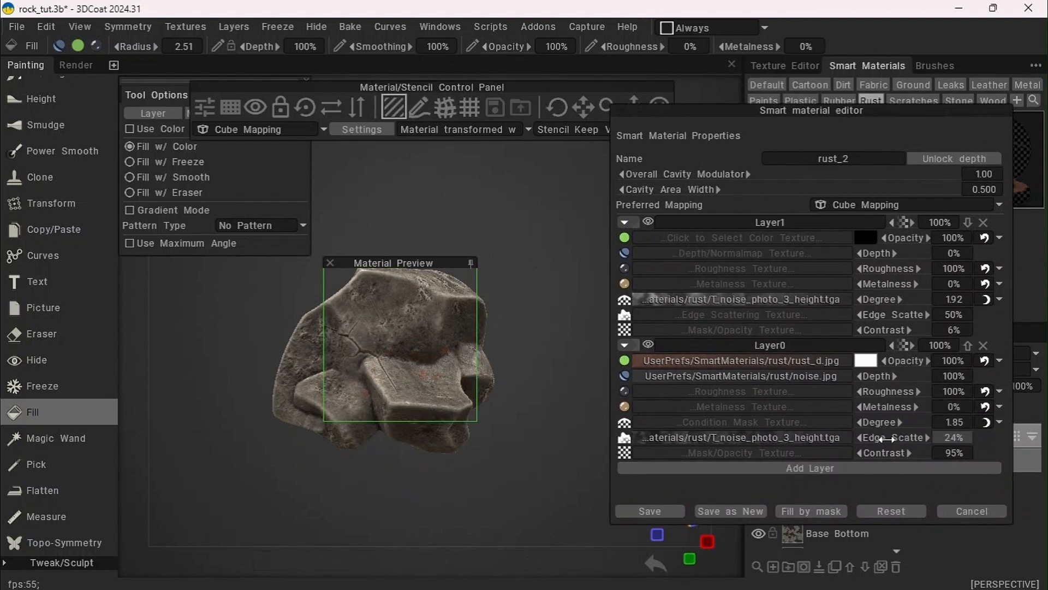
pyautogui.moveTo(861, 437); pyautogui.dragTo(853, 438)
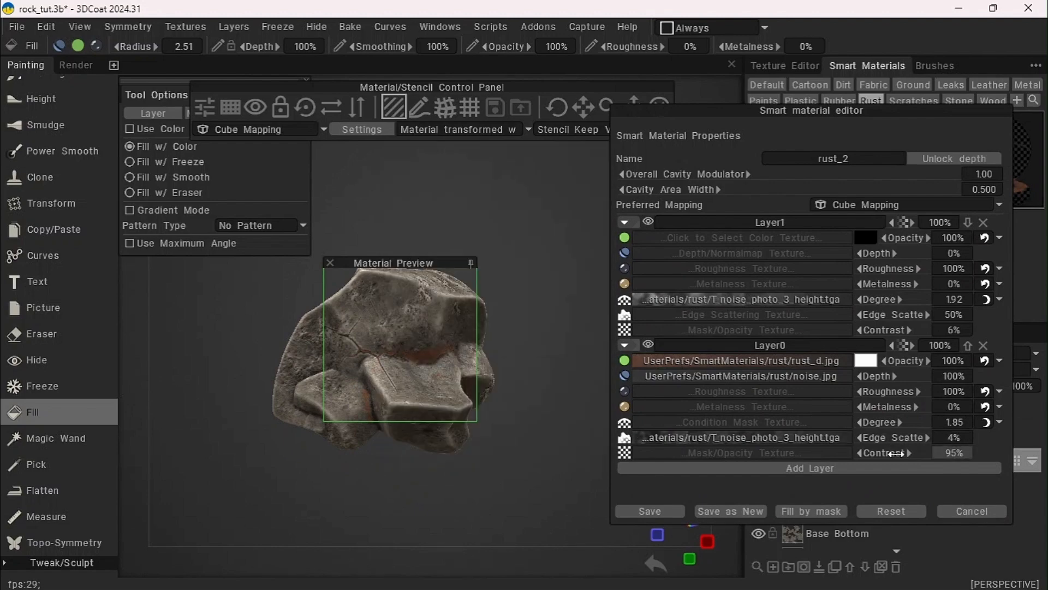
pyautogui.moveTo(898, 457); pyautogui.dragTo(986, 484)
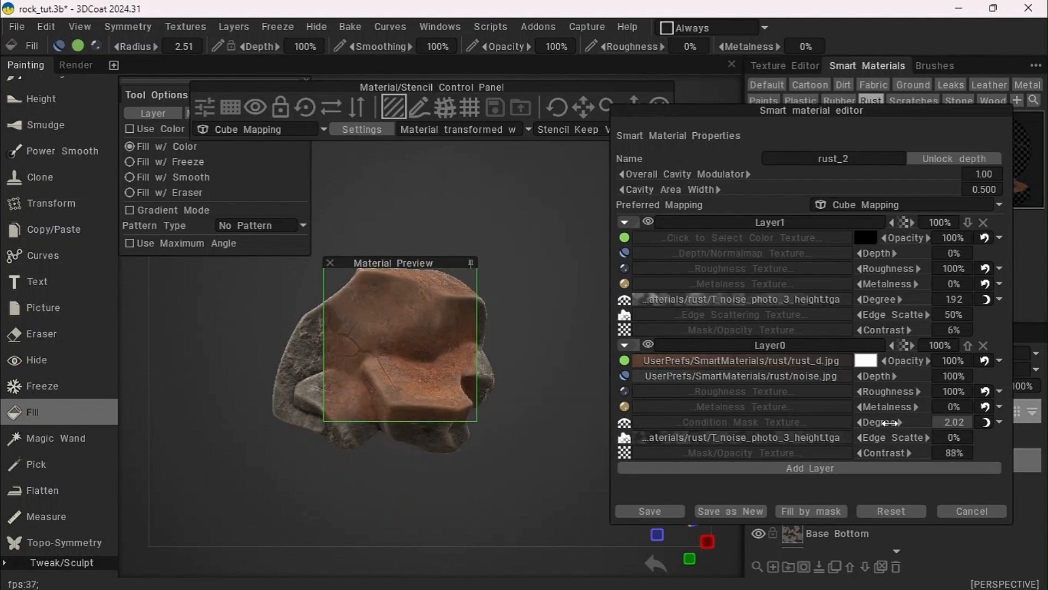
pyautogui.moveTo(892, 424); pyautogui.dragTo(886, 424)
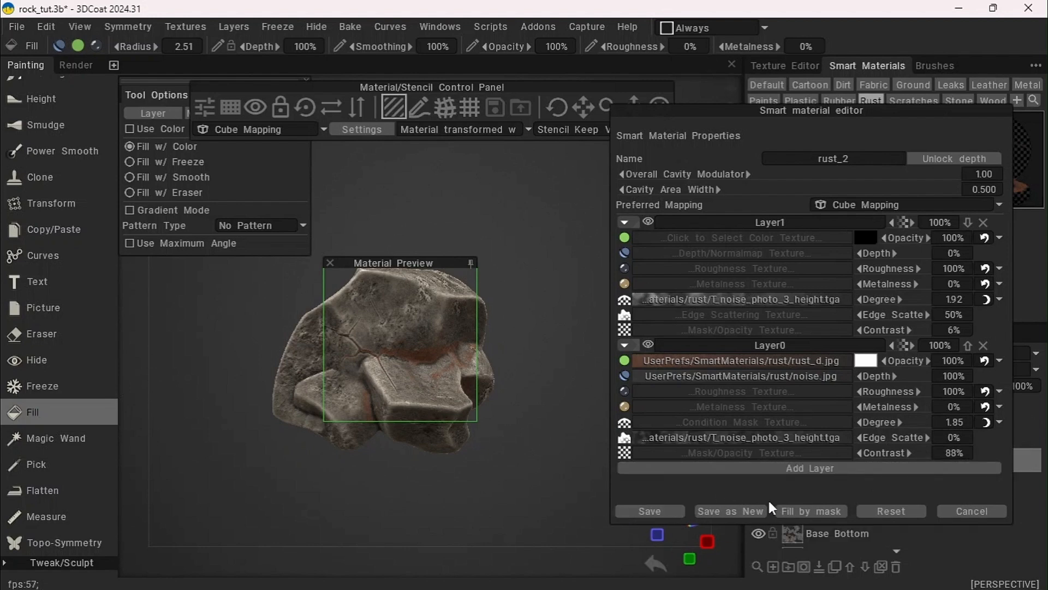
# Set rust_2's Layer0 color opacity to 93%, then collapse the material preview and fill the Rust layer
pyautogui.moveTo(403, 264); pyautogui.dragTo(451, 287)
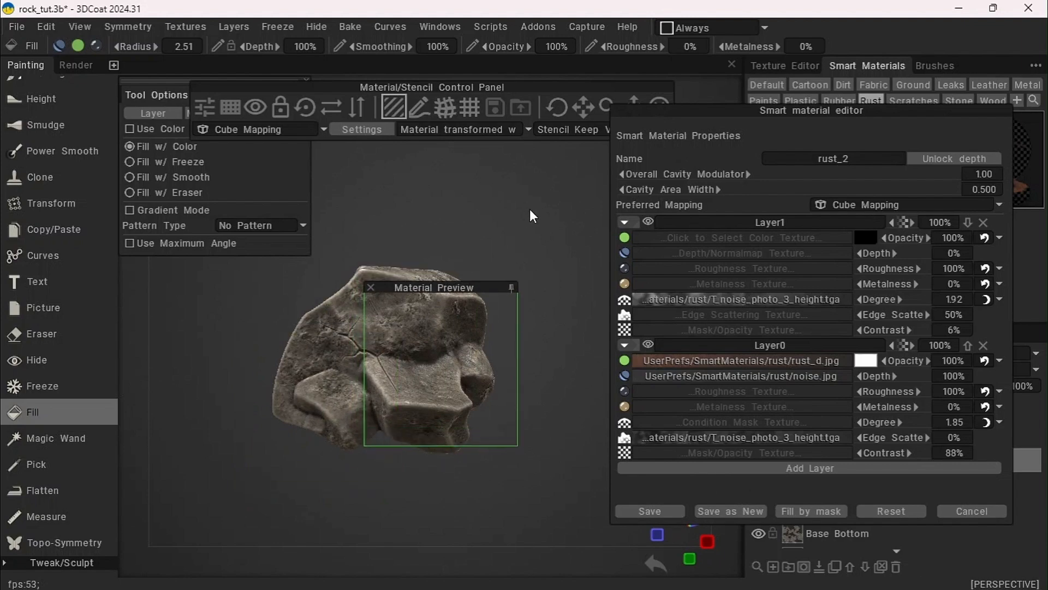
pyautogui.moveTo(531, 210); pyautogui.dragTo(275, 165)
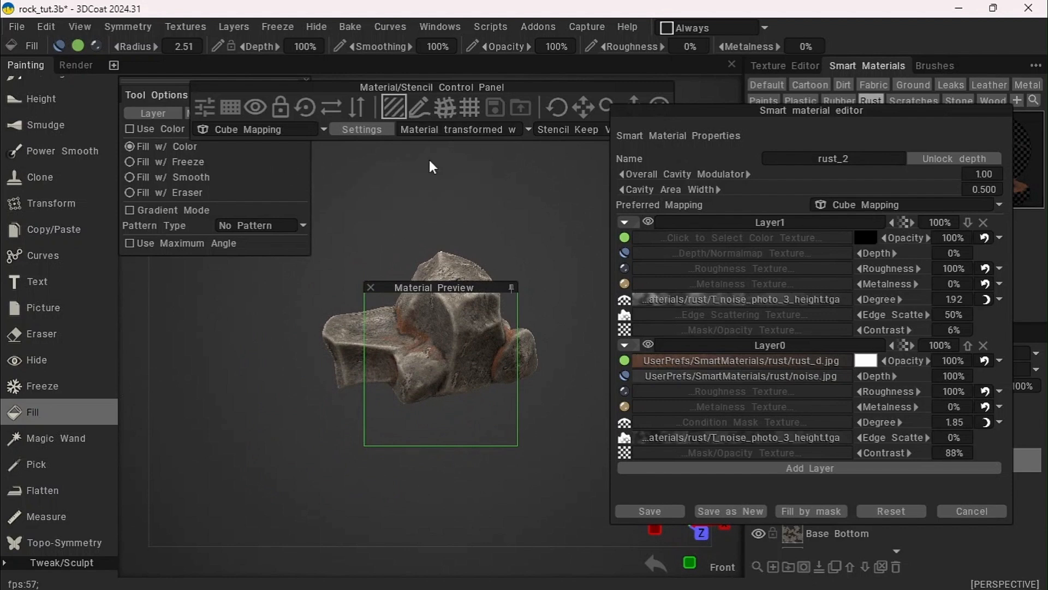
pyautogui.moveTo(508, 165); pyautogui.dragTo(379, 159)
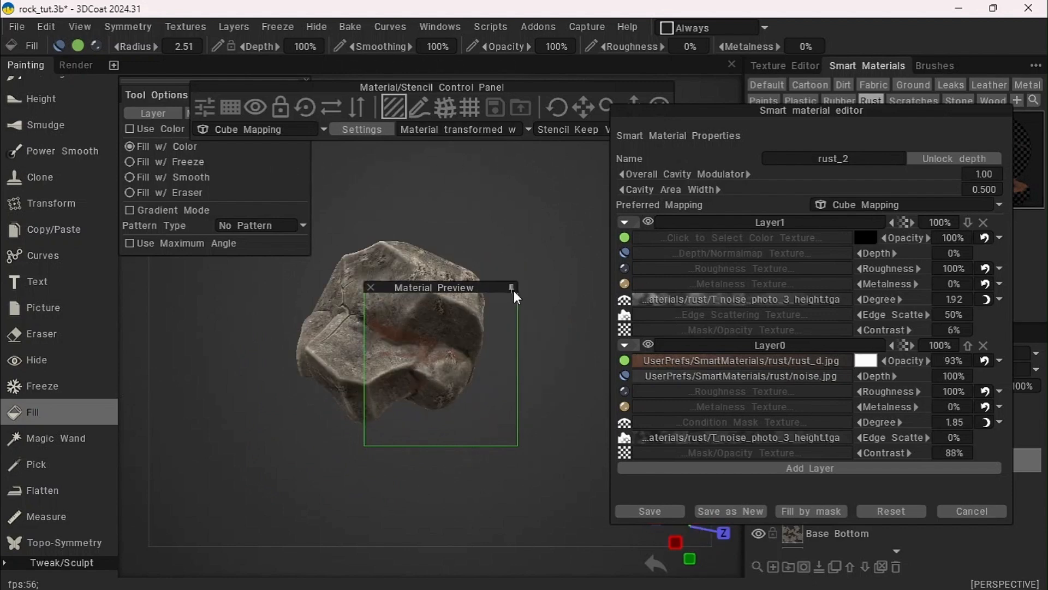
pyautogui.click(512, 290)
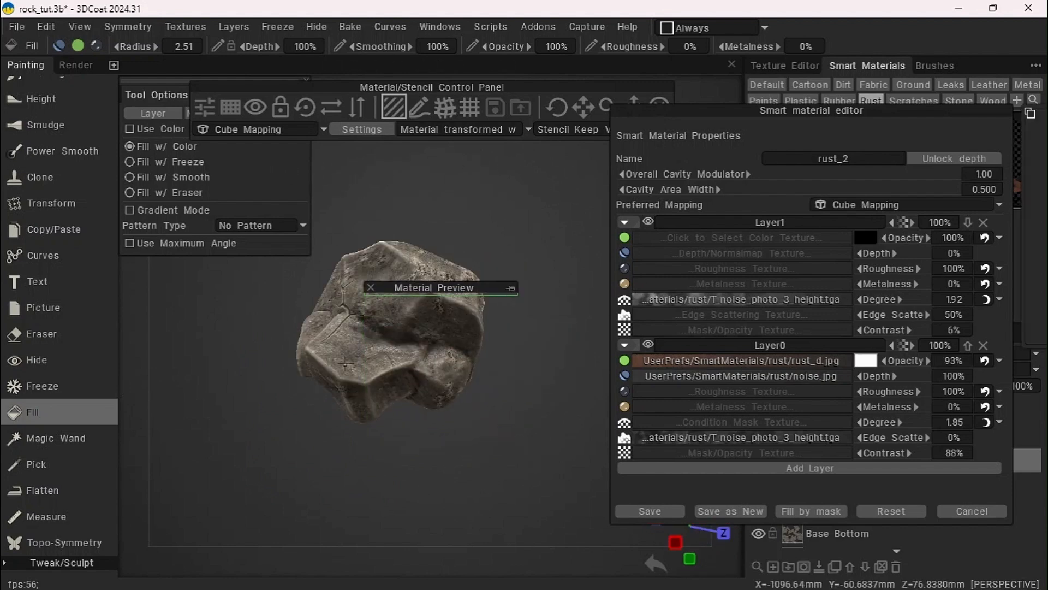
pyautogui.moveTo(278, 466); pyautogui.dragTo(231, 412)
# Inspect the rust in the rock's crevices from several sides and close the material editor without saving
pyautogui.moveTo(557, 562); pyautogui.dragTo(271, 519)
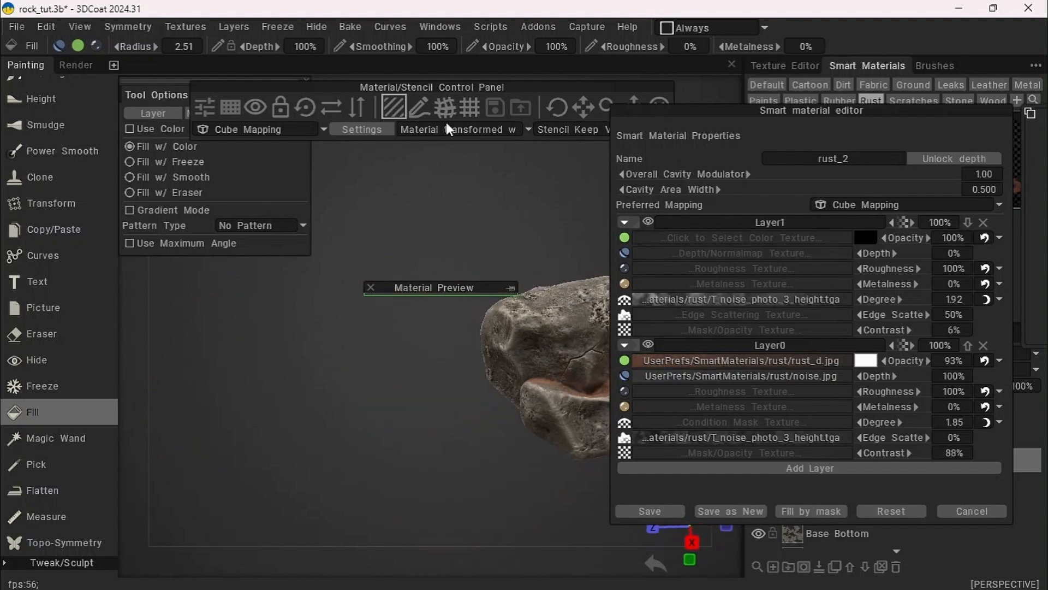
pyautogui.moveTo(441, 67)
pyautogui.moveTo(454, 69); pyautogui.dragTo(231, 98)
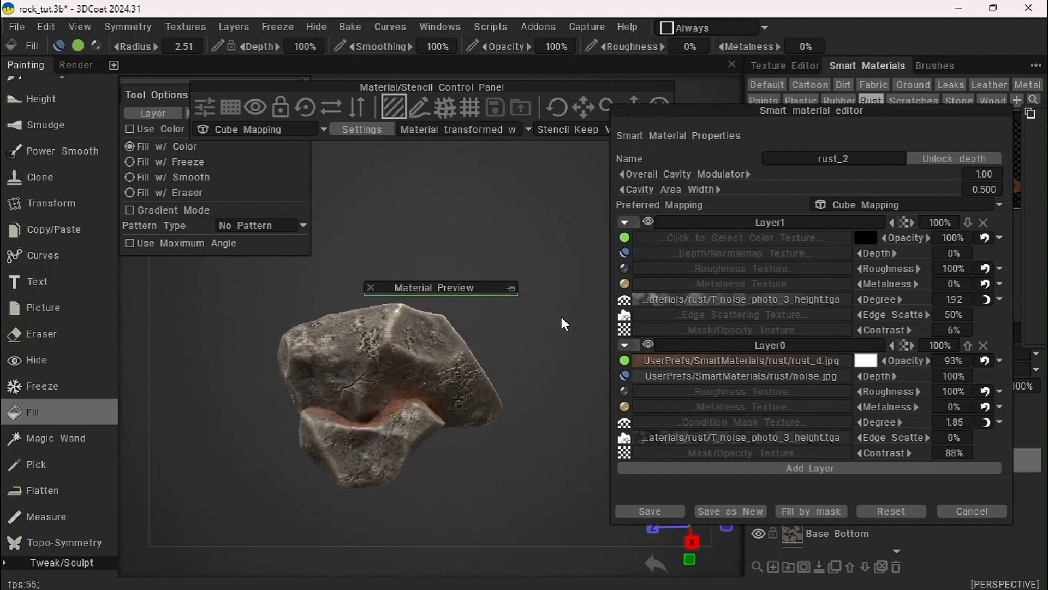
pyautogui.moveTo(505, 244); pyautogui.dragTo(301, 167)
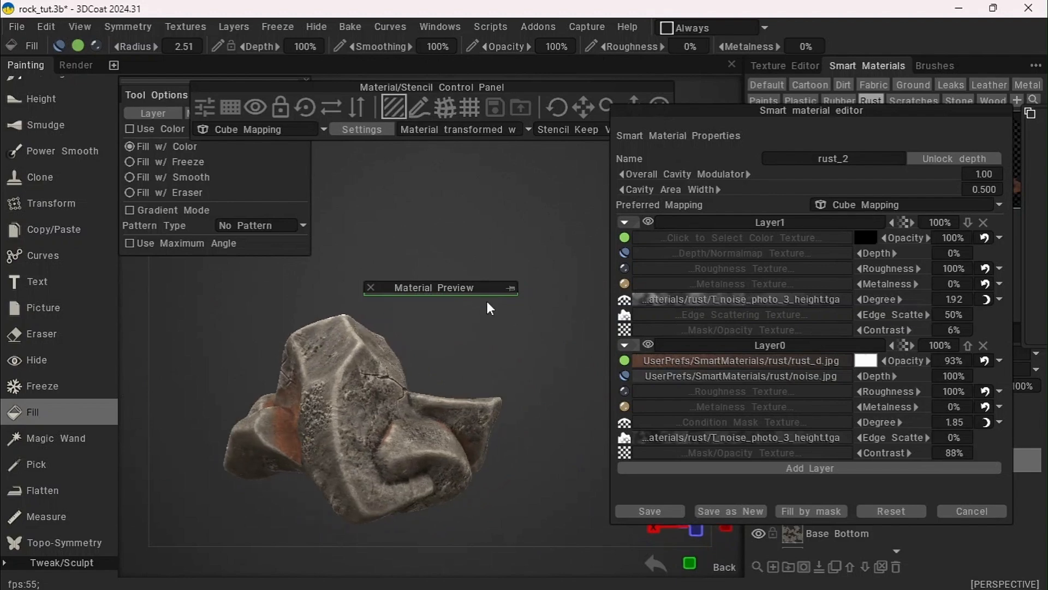
pyautogui.moveTo(490, 309); pyautogui.dragTo(363, 407)
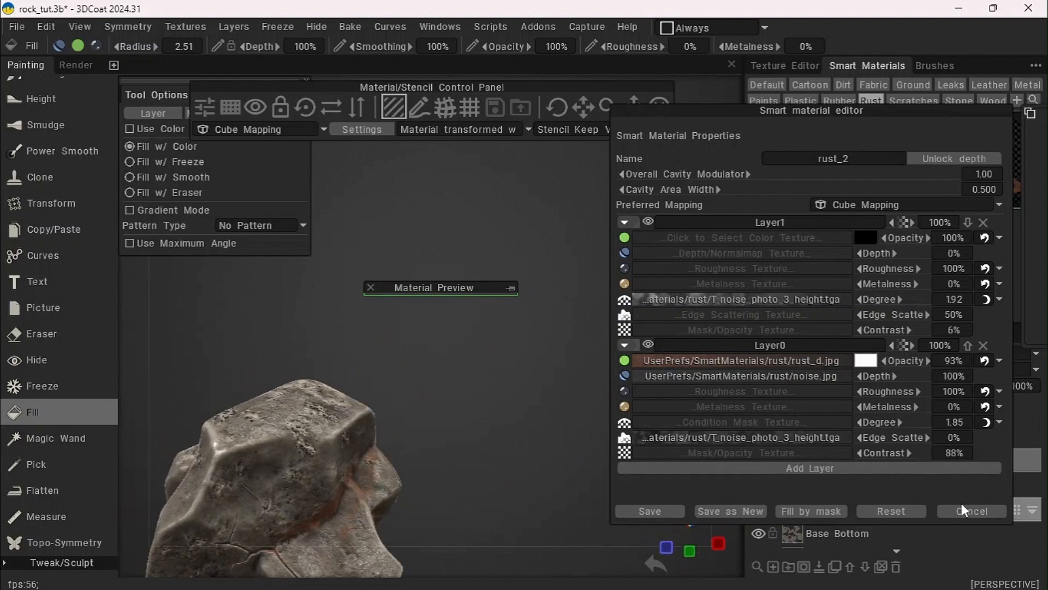
pyautogui.click(965, 510)
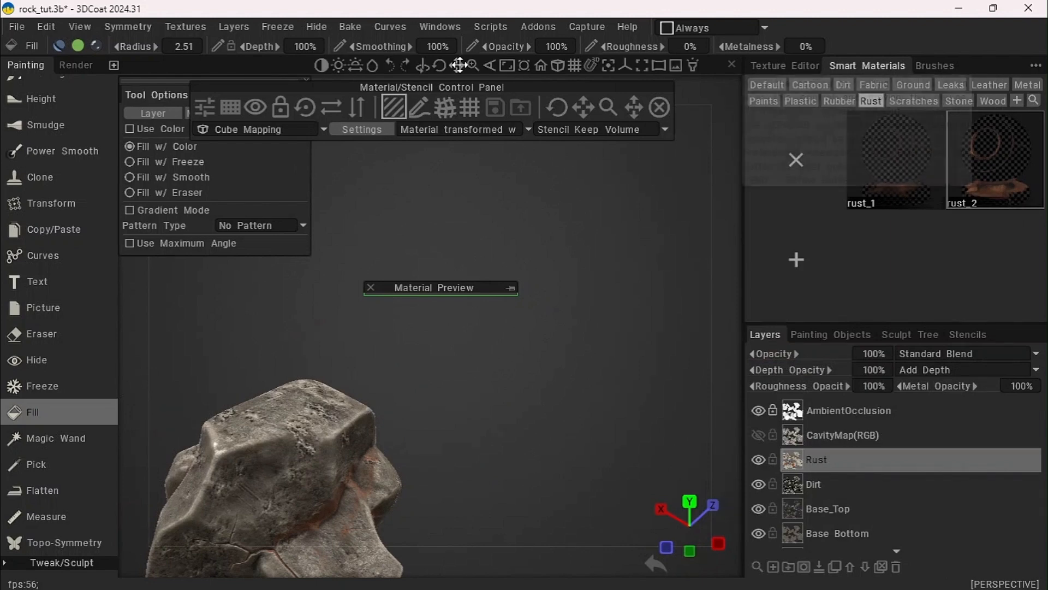
# Set the Rust layer's opacity to 90%
pyautogui.moveTo(458, 65)
pyautogui.mouseDown()
pyautogui.moveTo(468, 78)
pyautogui.moveTo(450, 68)
pyautogui.moveTo(462, 66)
pyautogui.mouseUp()
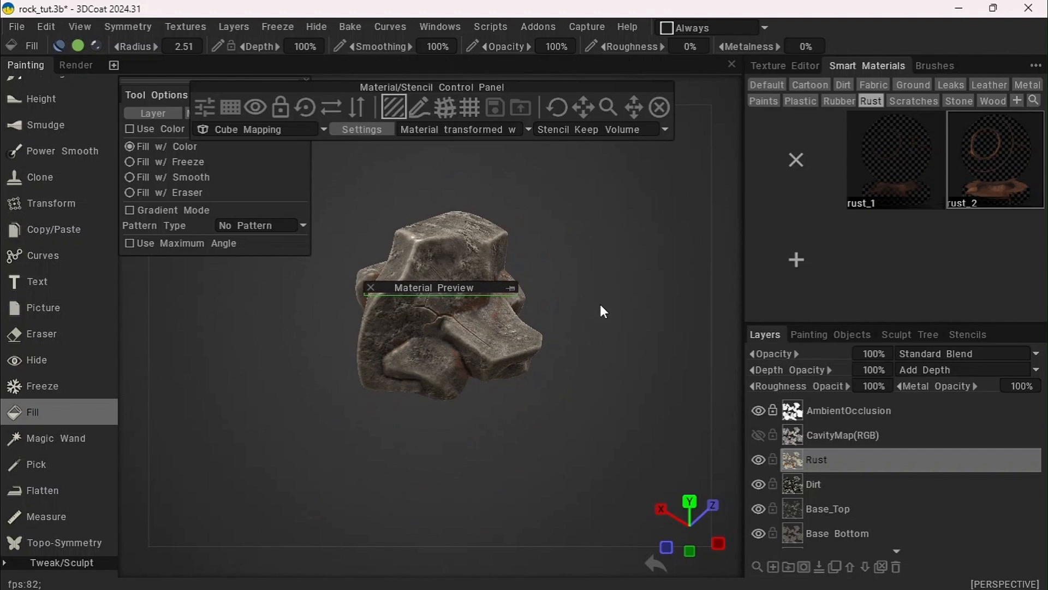
pyautogui.moveTo(598, 302); pyautogui.dragTo(763, 311)
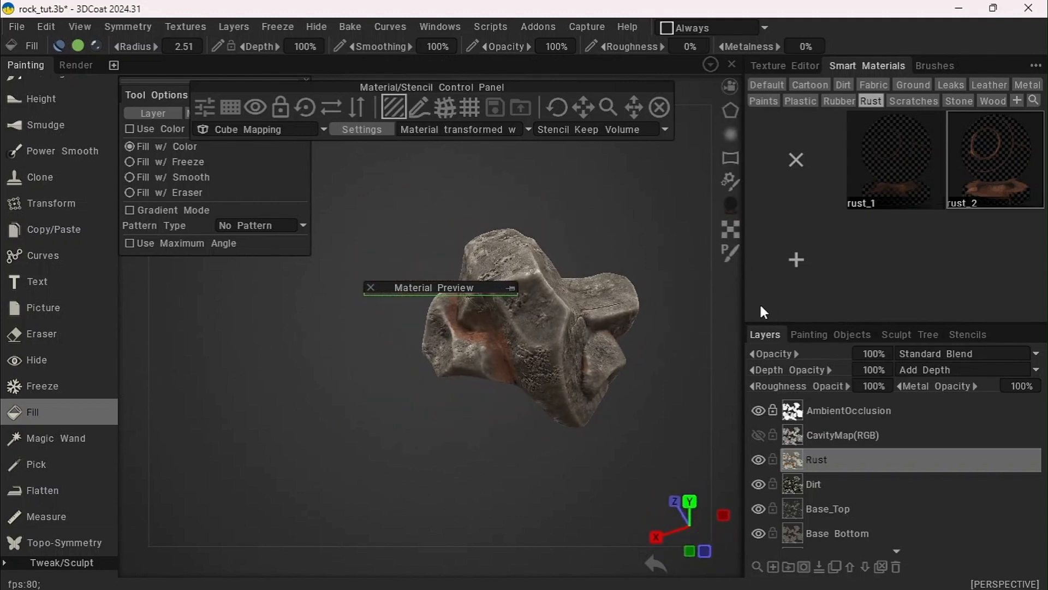
pyautogui.click(868, 353)
pyautogui.write('90')
pyautogui.press('Return')
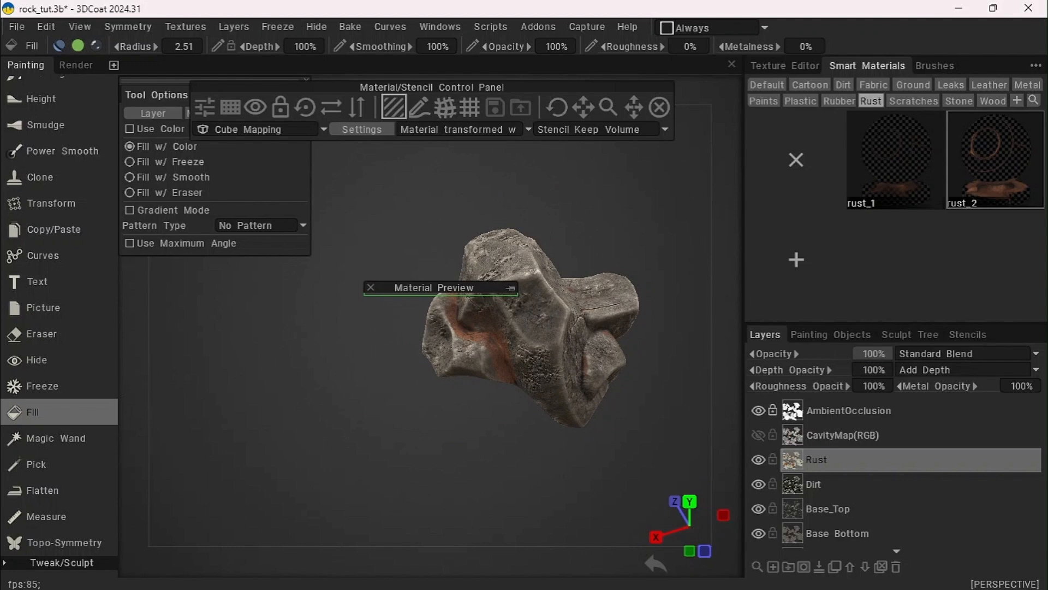
# Add a new layer above Rust and name it Leaks
pyautogui.moveTo(277, 402); pyautogui.dragTo(148, 331)
pyautogui.moveTo(614, 278); pyautogui.dragTo(486, 167)
pyautogui.moveTo(459, 64); pyautogui.dragTo(248, 104)
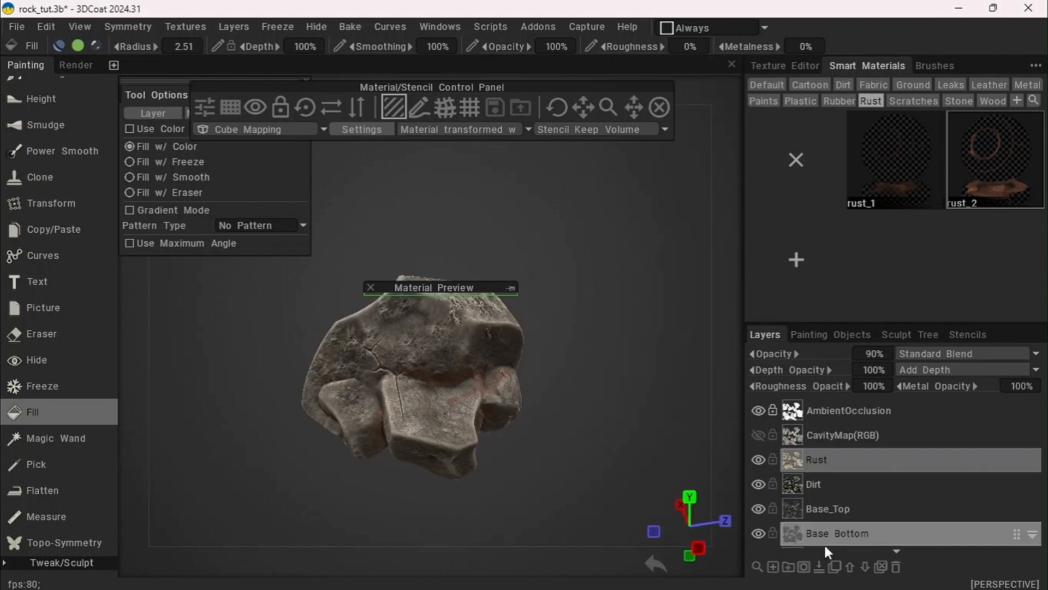
pyautogui.click(773, 566)
pyautogui.doubleClick(818, 467)
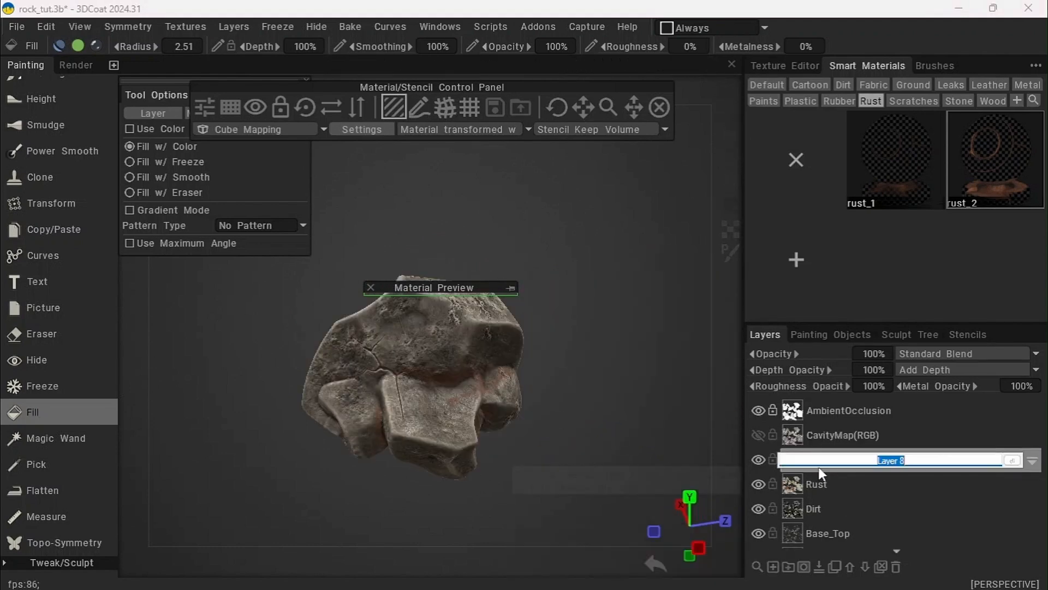
pyautogui.write('Leaks')
pyautogui.press('Return')
# Choose the green leaks smart material from the Leaks category and place its expanded preview over the rock
pyautogui.moveTo(539, 480); pyautogui.dragTo(546, 437)
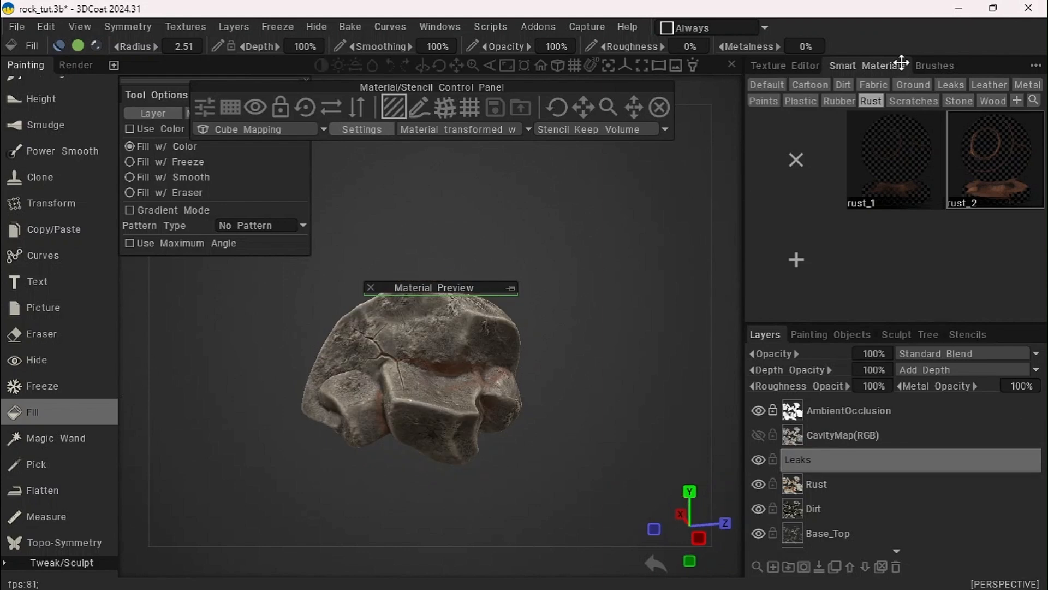
pyautogui.click(962, 89)
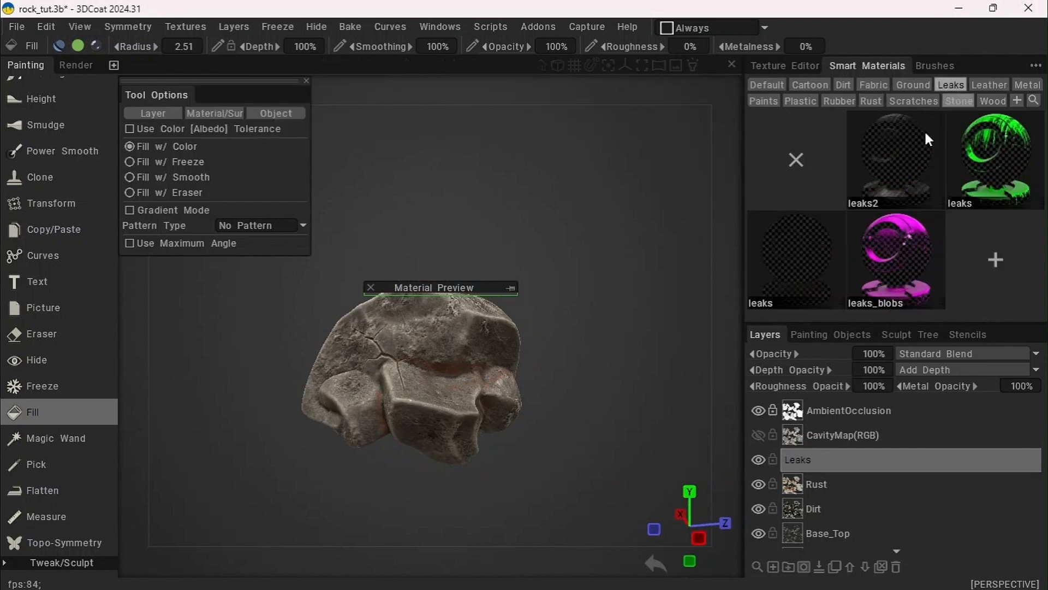
pyautogui.moveTo(895, 170)
pyautogui.moveTo(840, 231)
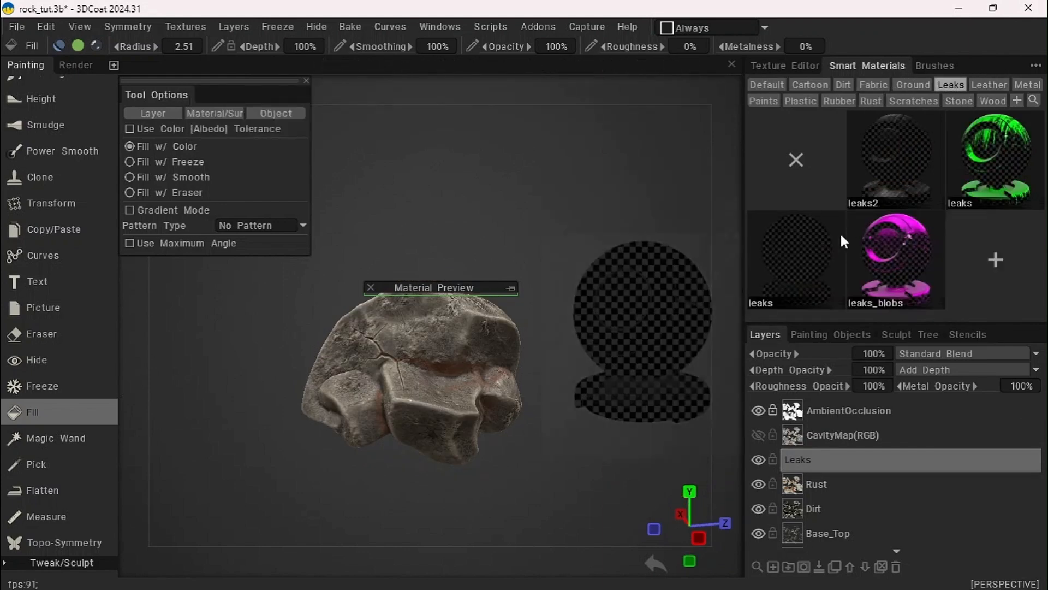
pyautogui.click(896, 153)
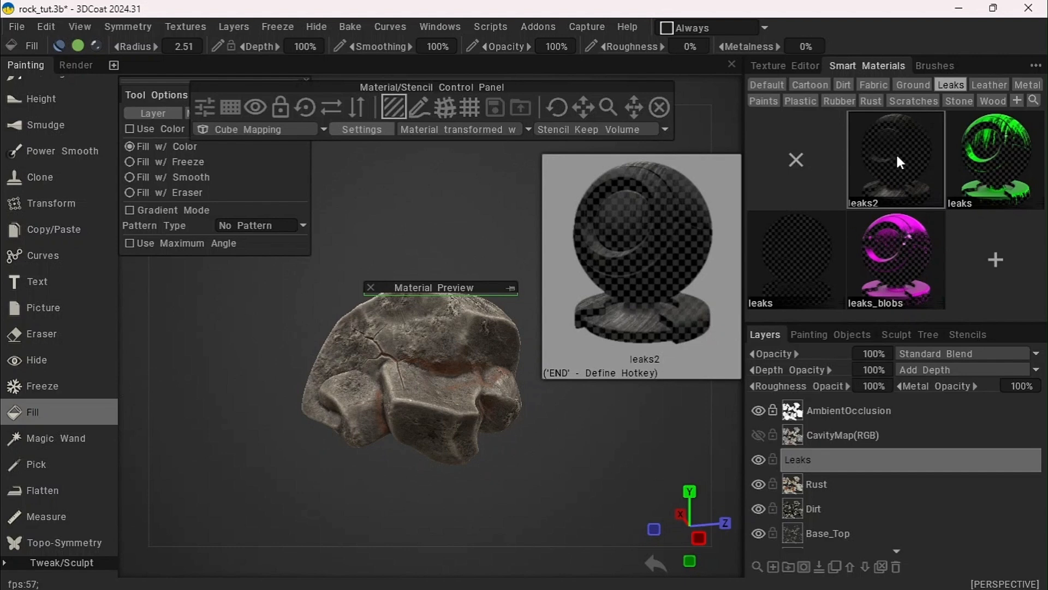
pyautogui.click(1007, 151)
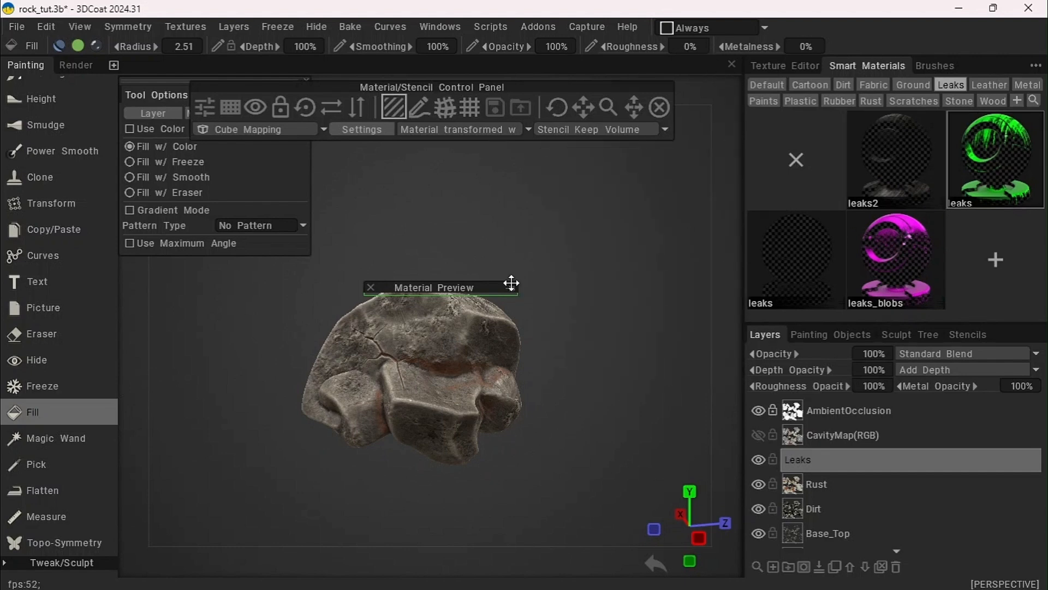
pyautogui.moveTo(465, 285); pyautogui.dragTo(364, 282)
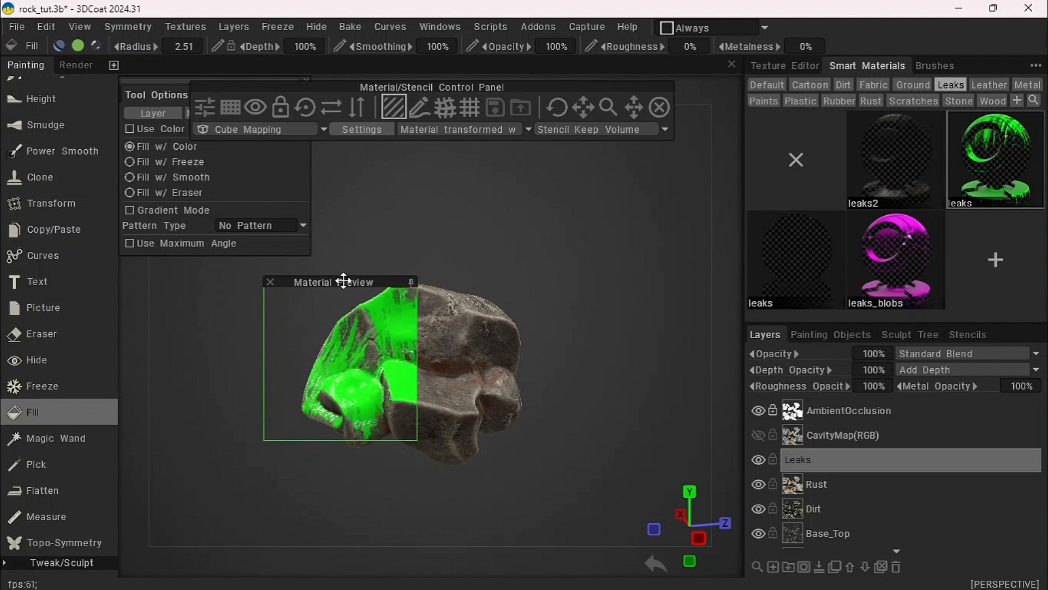
pyautogui.moveTo(343, 282); pyautogui.dragTo(456, 281)
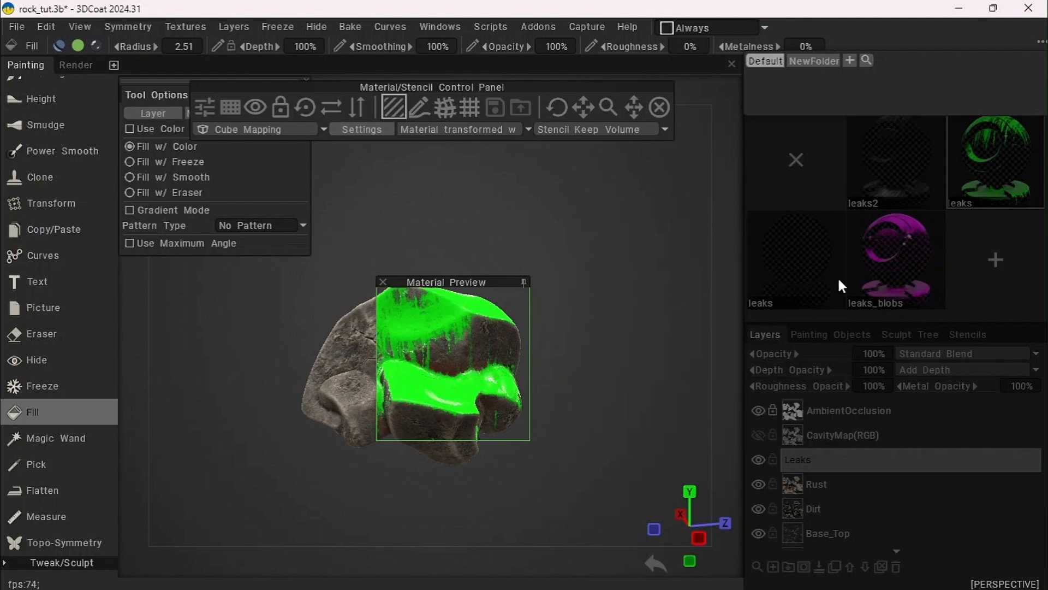
pyautogui.moveTo(450, 278); pyautogui.dragTo(375, 254)
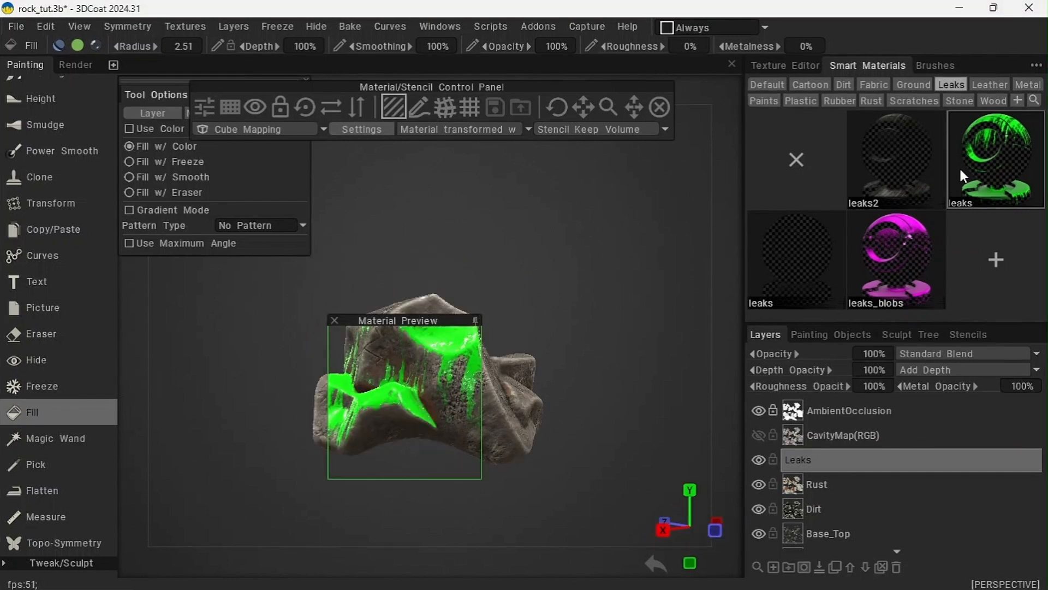
# Open the green leaks material for editing and set Layer1's edge scattering to 111%, contrast to 34% and degree to 0.725
pyautogui.doubleClick(984, 186)
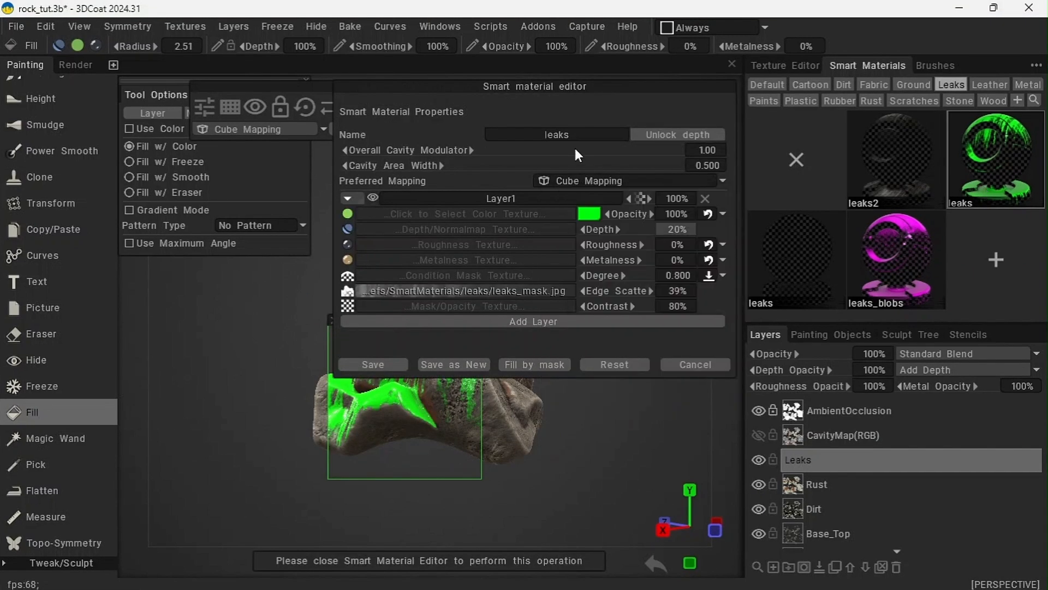
pyautogui.moveTo(546, 86); pyautogui.dragTo(830, 108)
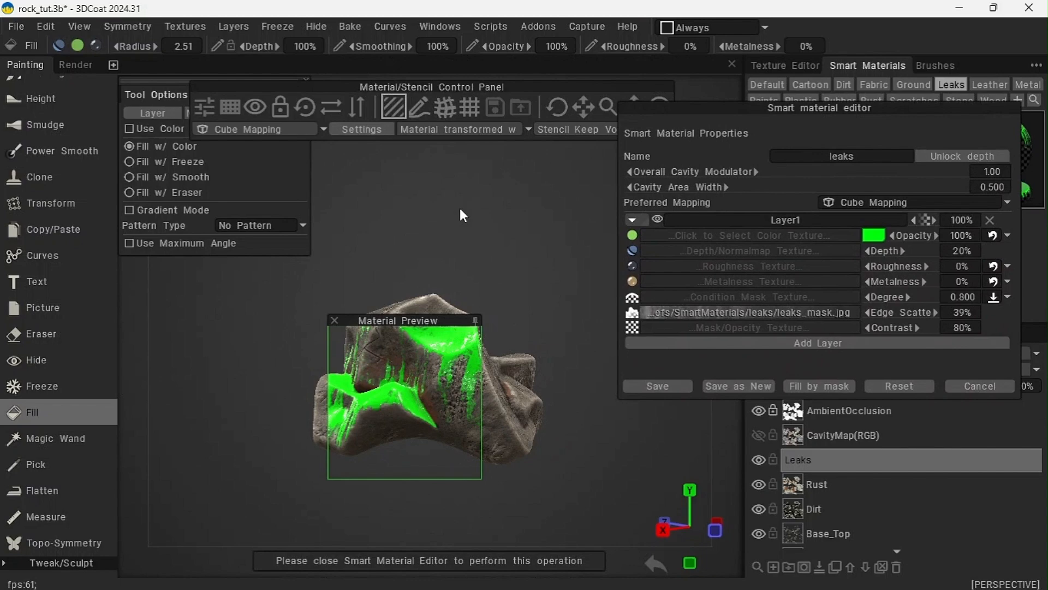
pyautogui.moveTo(455, 233); pyautogui.dragTo(328, 234)
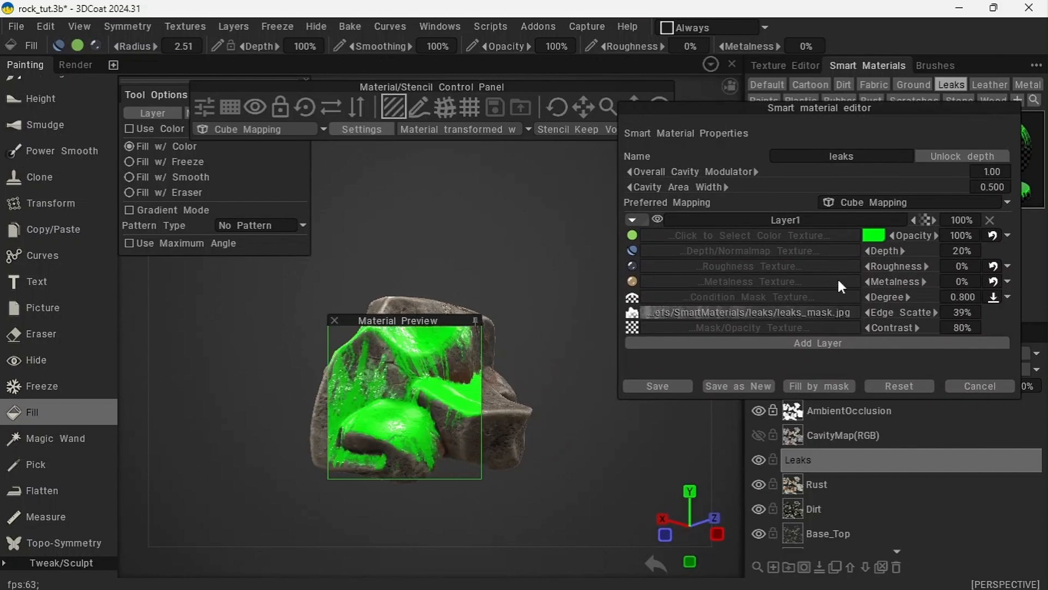
pyautogui.moveTo(913, 317)
pyautogui.mouseDown()
pyautogui.moveTo(895, 316)
pyautogui.moveTo(922, 317)
pyautogui.moveTo(871, 316)
pyautogui.moveTo(996, 327)
pyautogui.mouseUp()
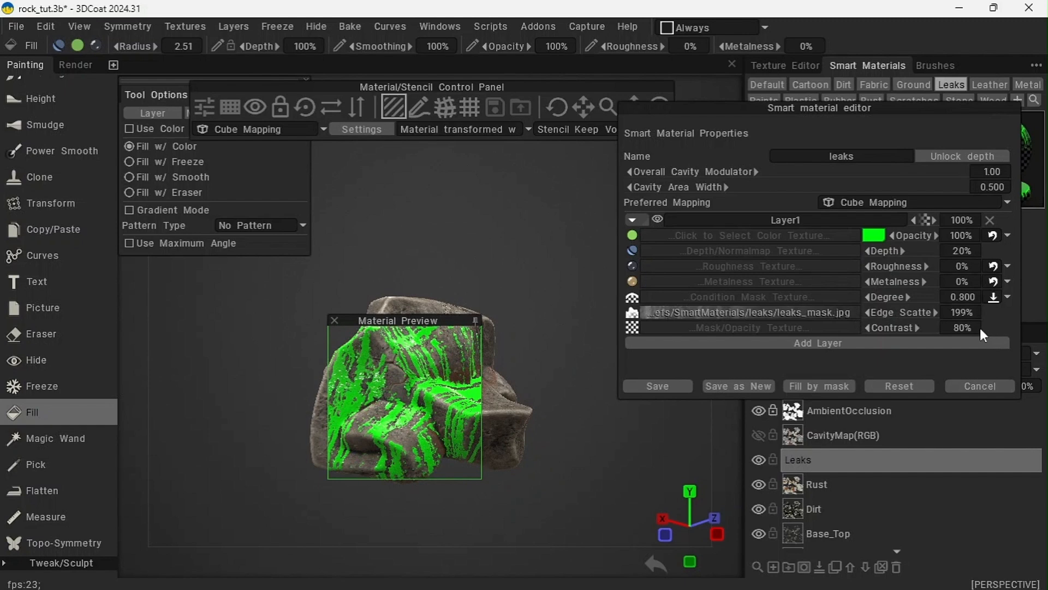
pyautogui.moveTo(931, 321); pyautogui.dragTo(885, 330)
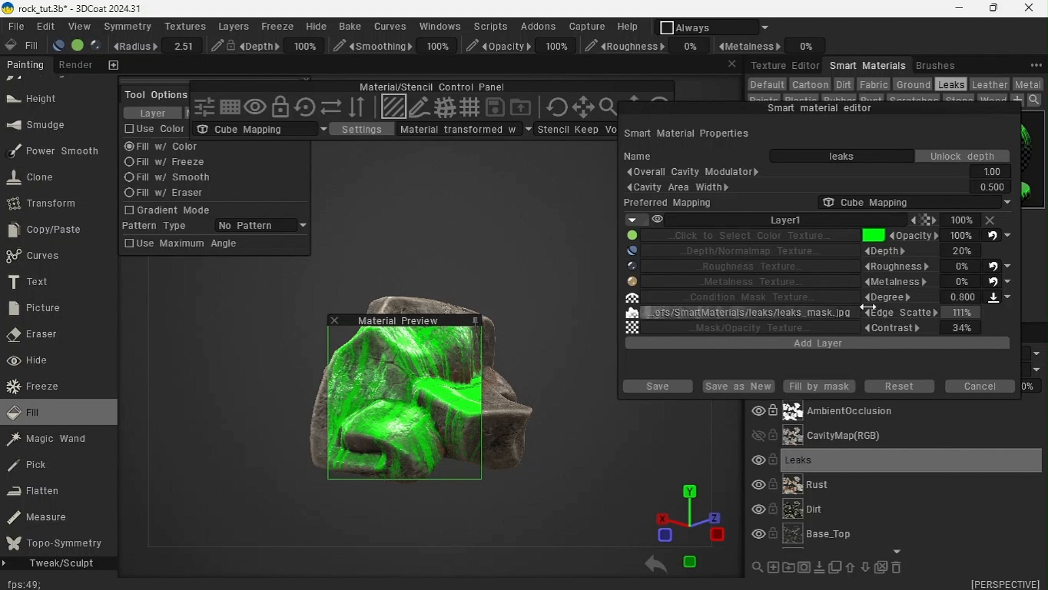
pyautogui.moveTo(894, 298); pyautogui.dragTo(896, 300)
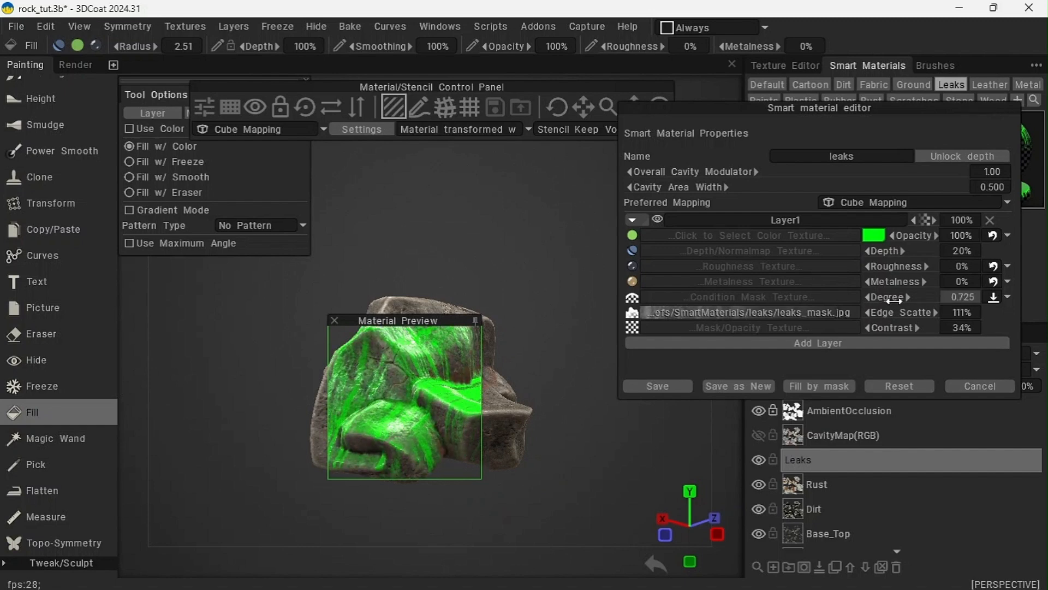
# Set Layer1 of the leaks material to a dark brown color (#4E4036) and its roughness to 48%
pyautogui.moveTo(467, 238); pyautogui.dragTo(280, 242)
pyautogui.moveTo(519, 225); pyautogui.dragTo(357, 192)
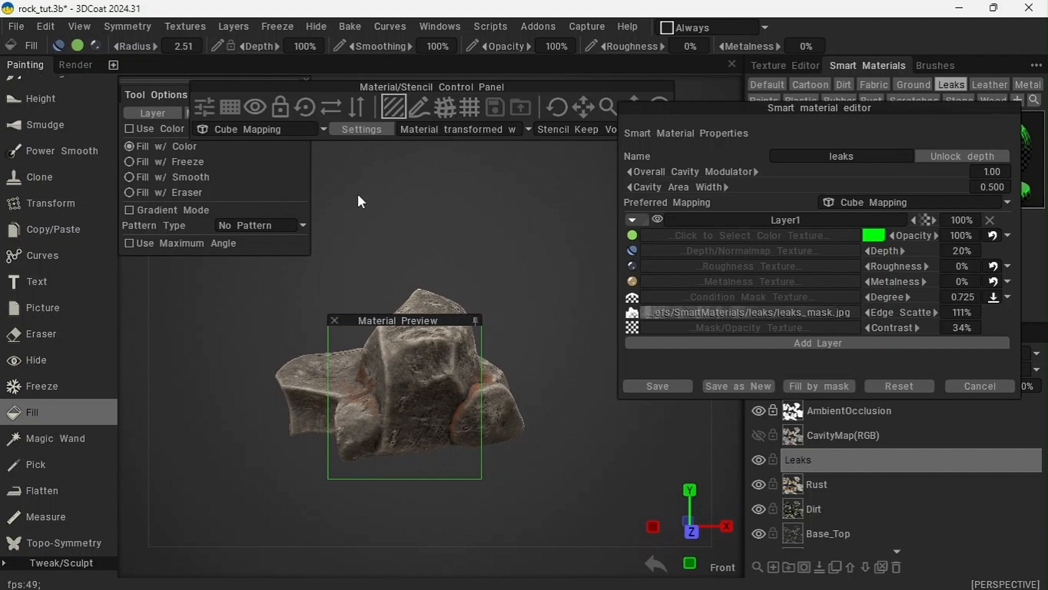
pyautogui.moveTo(526, 192); pyautogui.dragTo(473, 215)
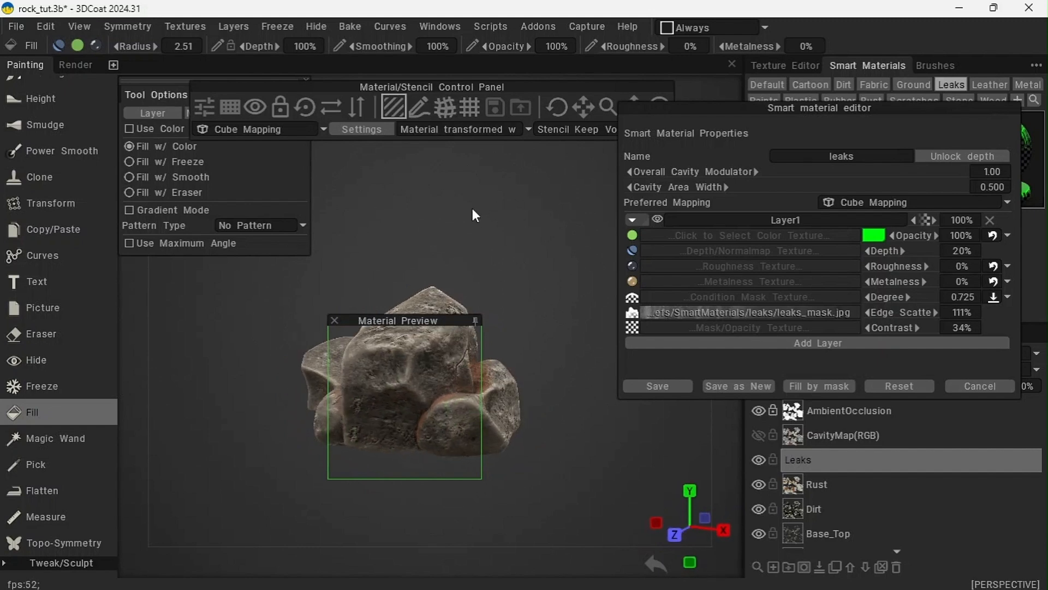
pyautogui.moveTo(399, 207); pyautogui.dragTo(594, 194)
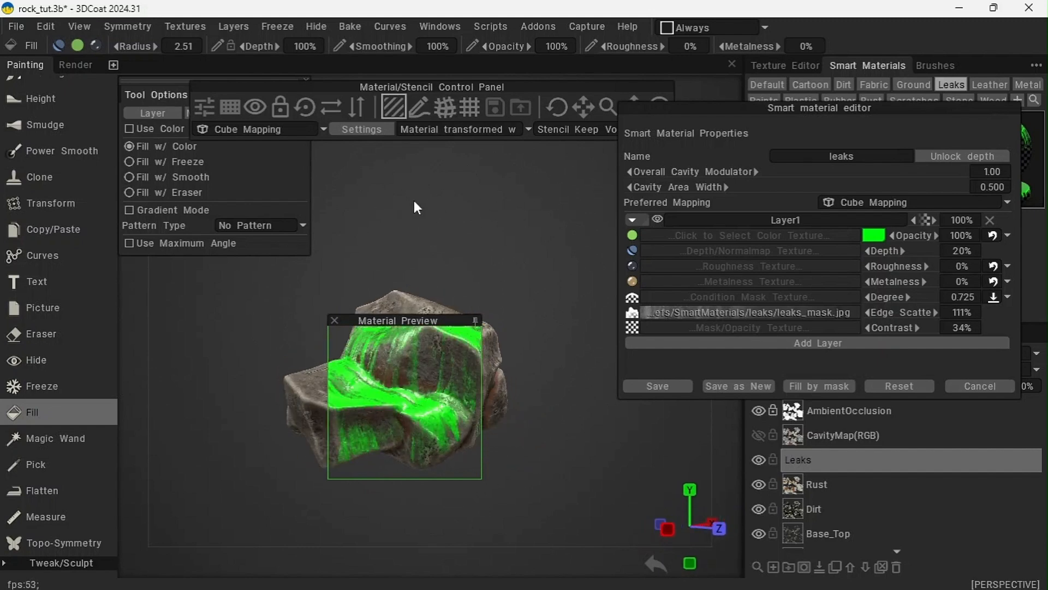
pyautogui.moveTo(414, 201); pyautogui.dragTo(519, 236)
pyautogui.moveTo(392, 225); pyautogui.dragTo(258, 232)
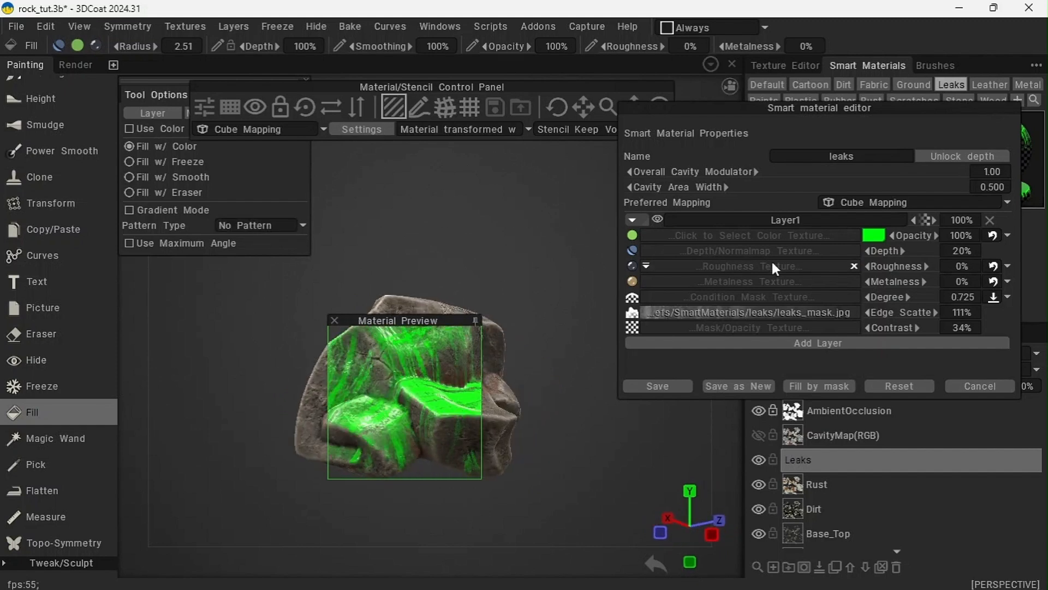
pyautogui.click(874, 235)
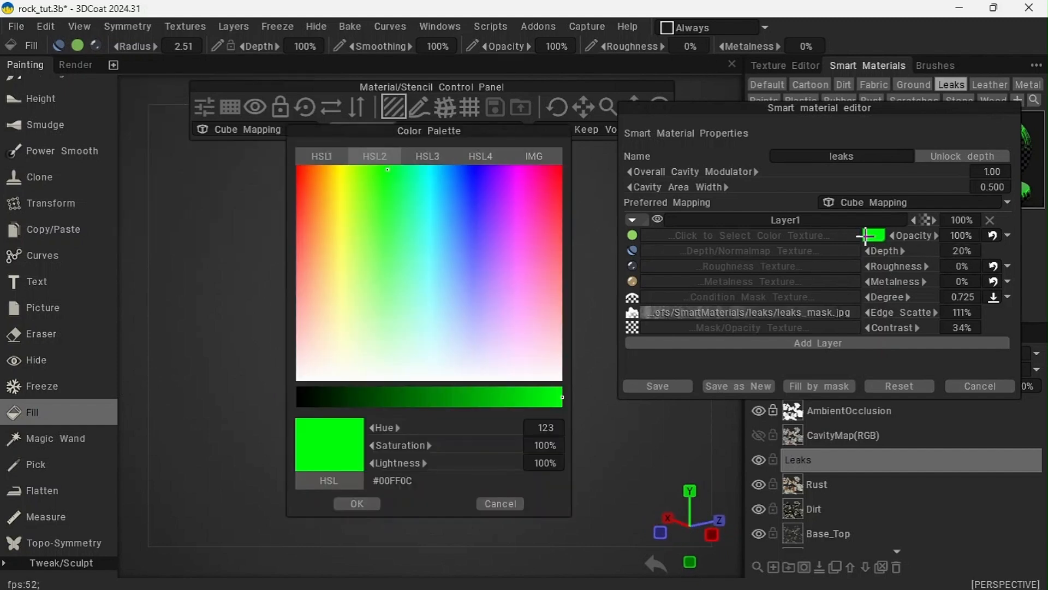
pyautogui.moveTo(435, 131); pyautogui.dragTo(831, 103)
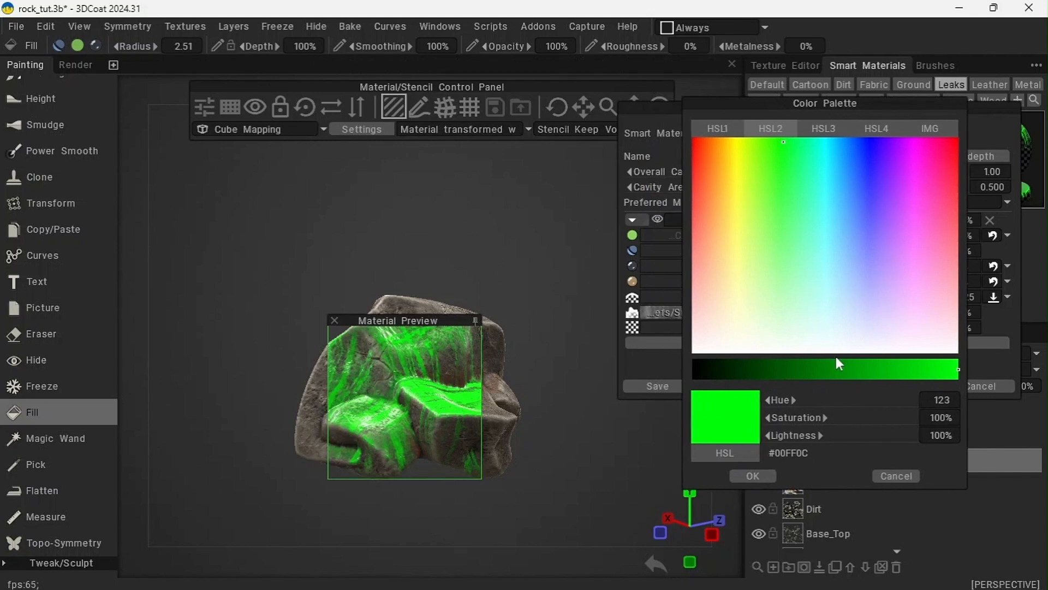
pyautogui.click(775, 370)
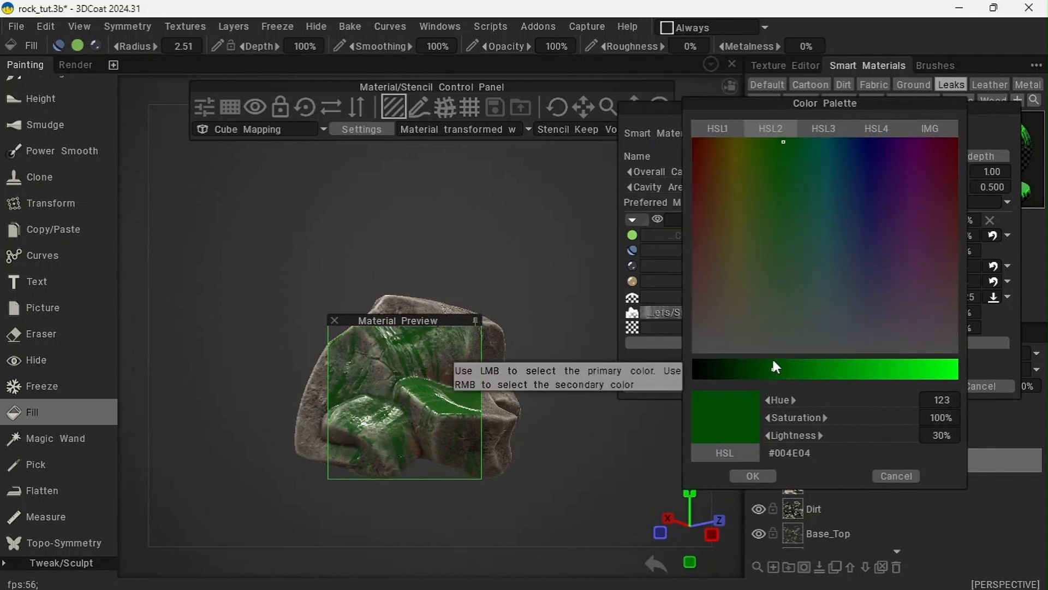
pyautogui.click(744, 284)
pyautogui.moveTo(764, 276)
pyautogui.mouseDown()
pyautogui.moveTo(744, 276)
pyautogui.moveTo(718, 299)
pyautogui.moveTo(710, 291)
pyautogui.mouseUp()
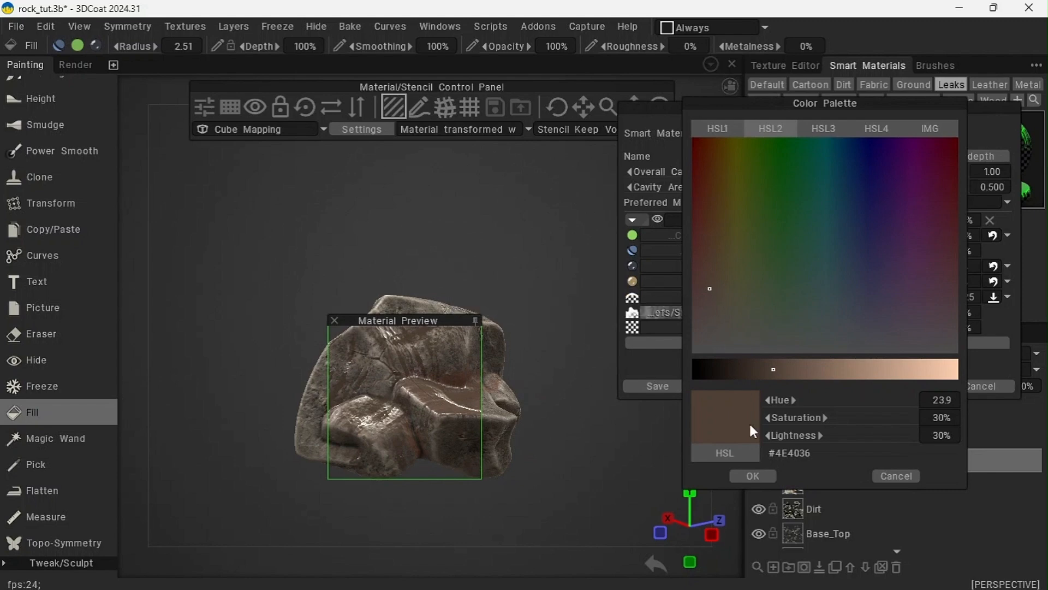
pyautogui.click(755, 479)
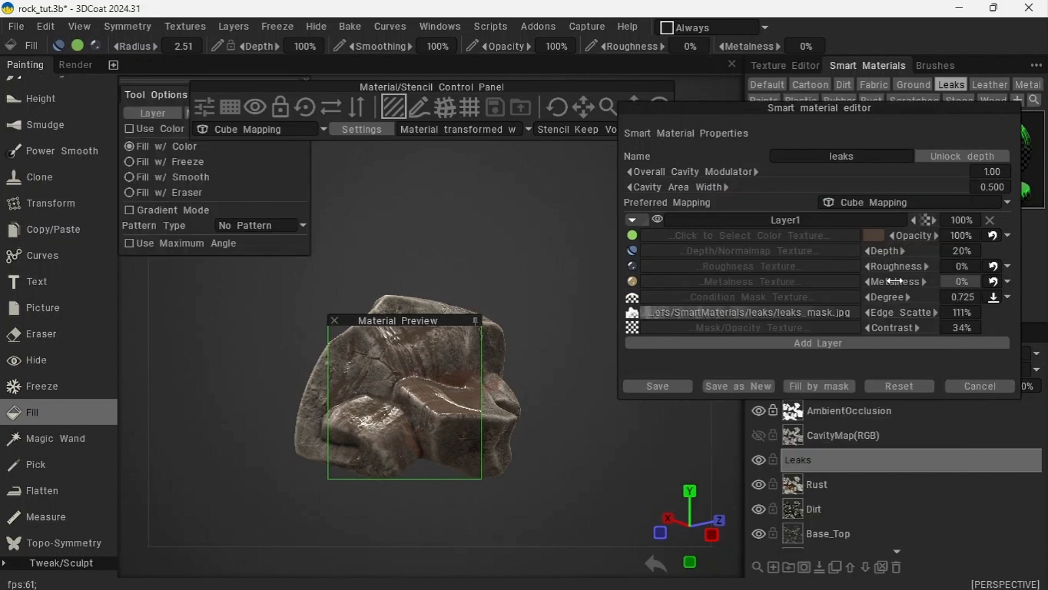
pyautogui.moveTo(942, 268); pyautogui.dragTo(980, 263)
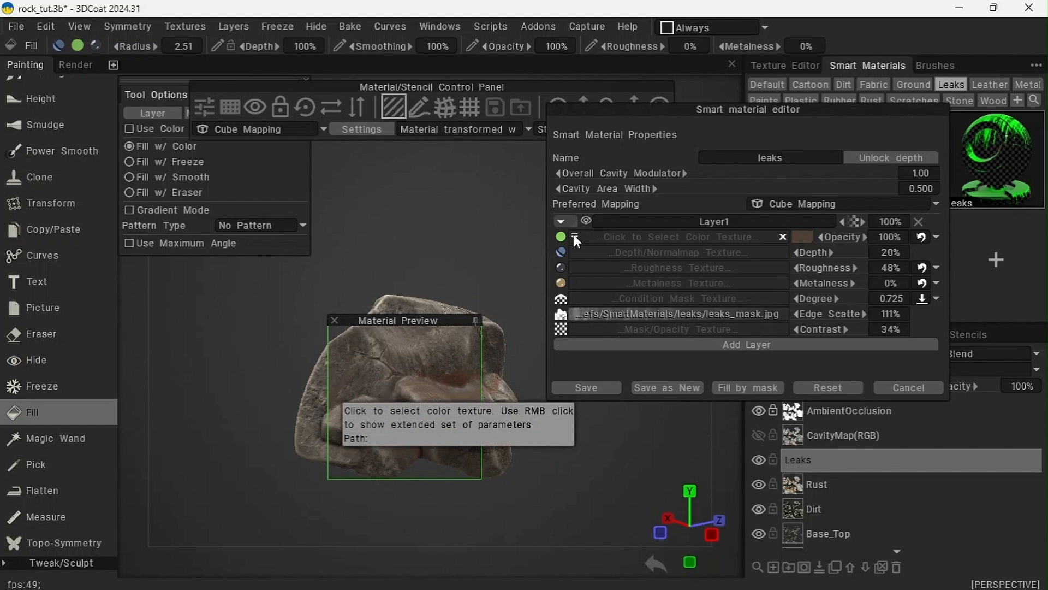
# Apply procedural noise to Layer1's color texture with a noise scale of 0.541 and a noise degree of 2.00
pyautogui.rightClick(577, 239)
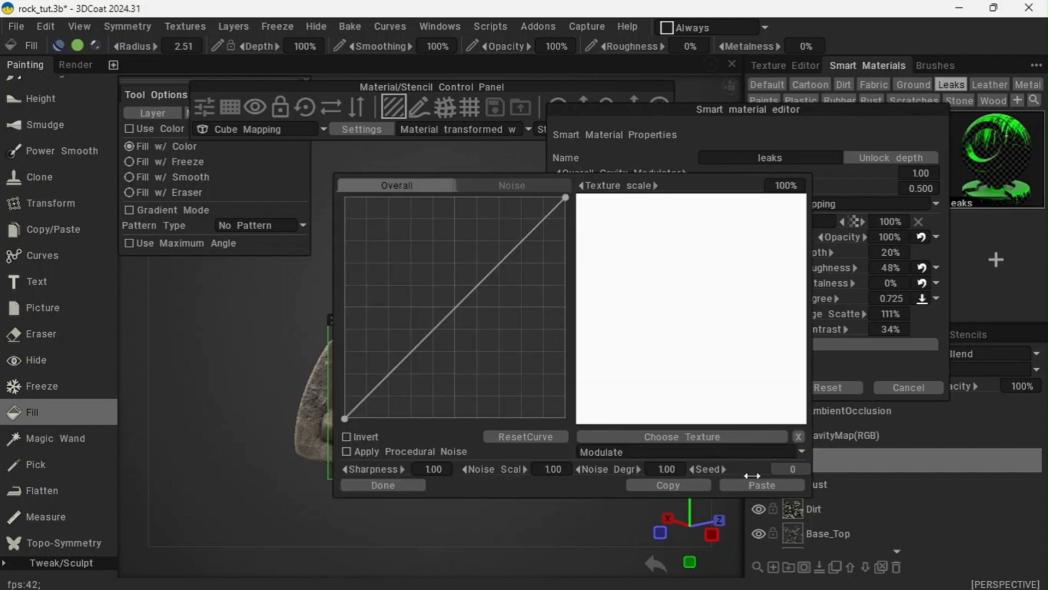
pyautogui.click(395, 485)
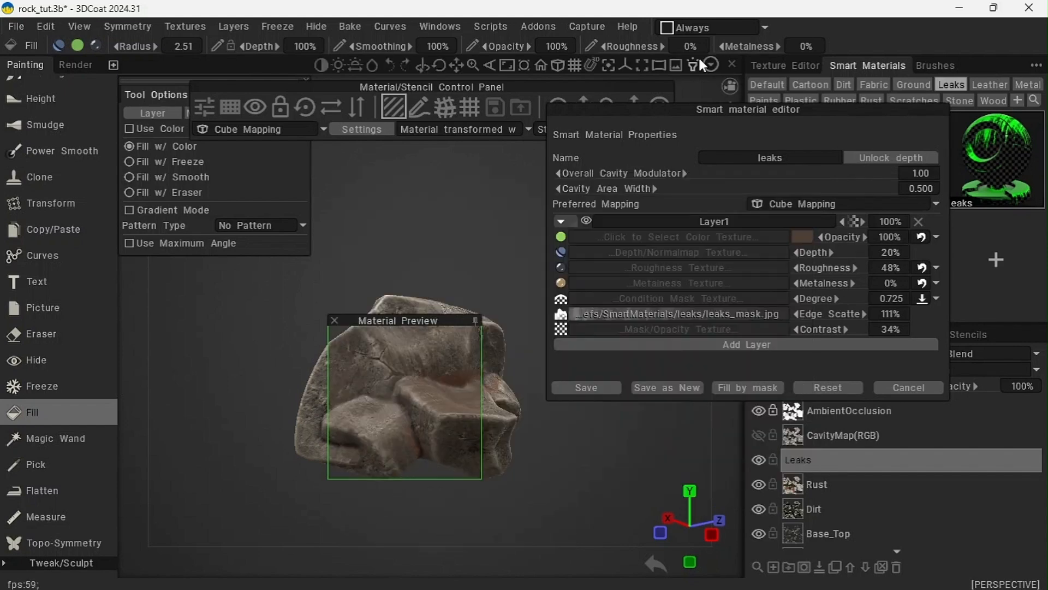
pyautogui.moveTo(707, 108); pyautogui.dragTo(883, 103)
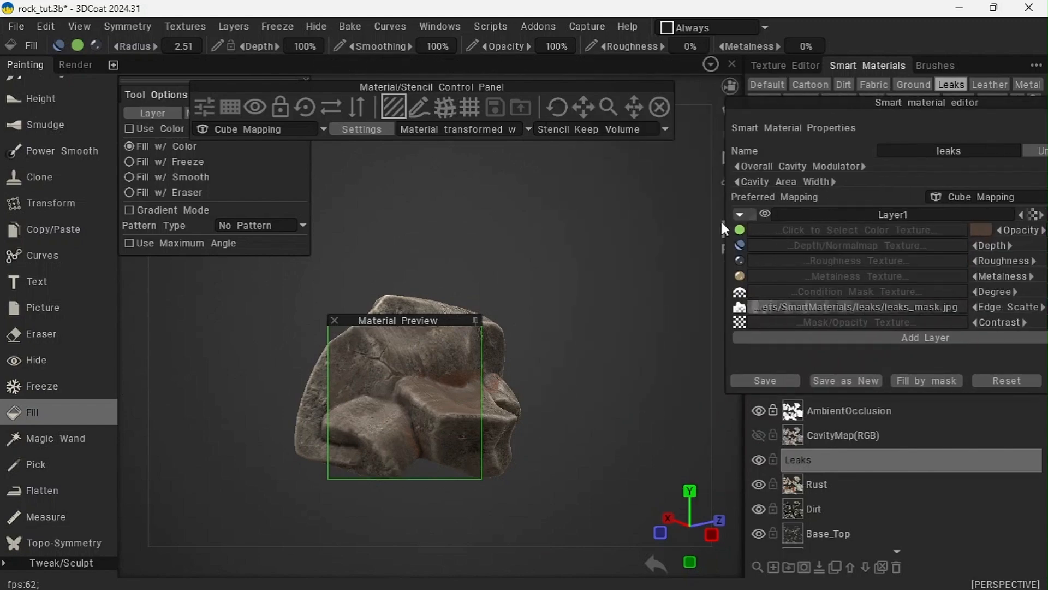
pyautogui.rightClick(749, 228)
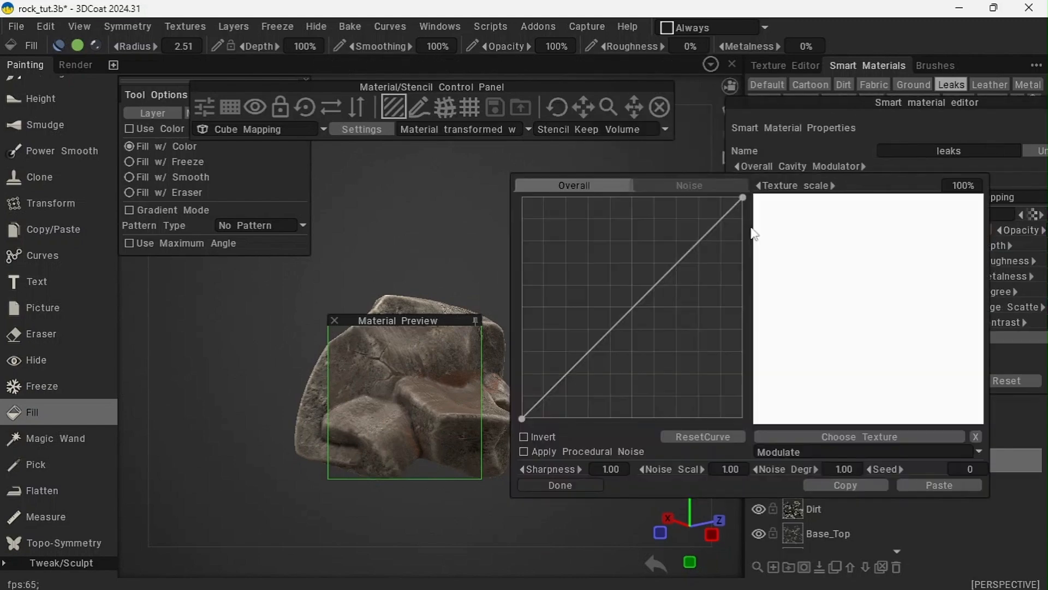
pyautogui.click(548, 459)
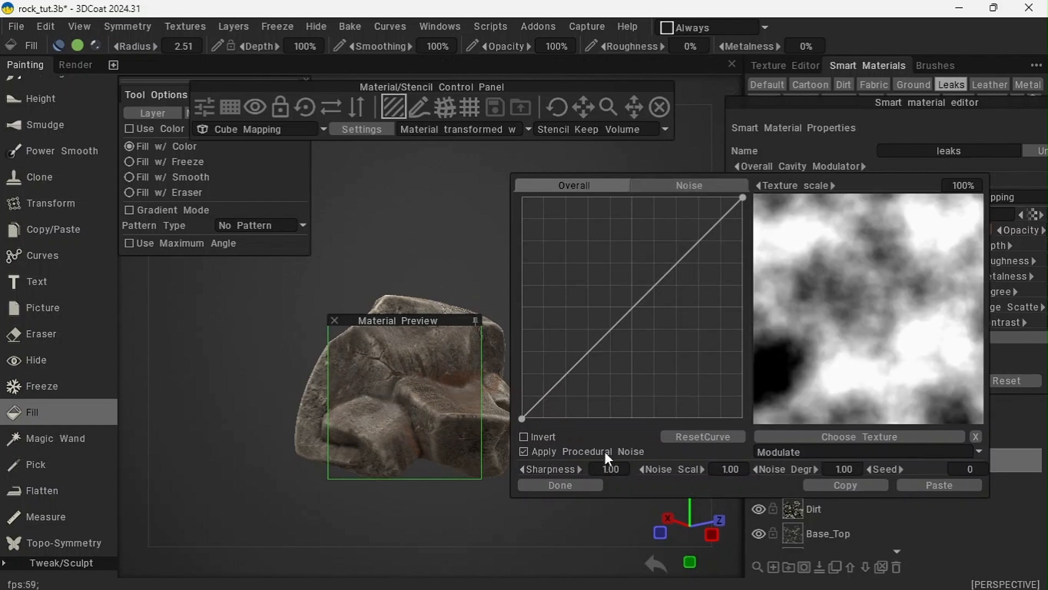
pyautogui.moveTo(605, 470)
pyautogui.mouseDown()
pyautogui.moveTo(548, 471)
pyautogui.moveTo(636, 469)
pyautogui.moveTo(600, 469)
pyautogui.moveTo(611, 461)
pyautogui.mouseUp()
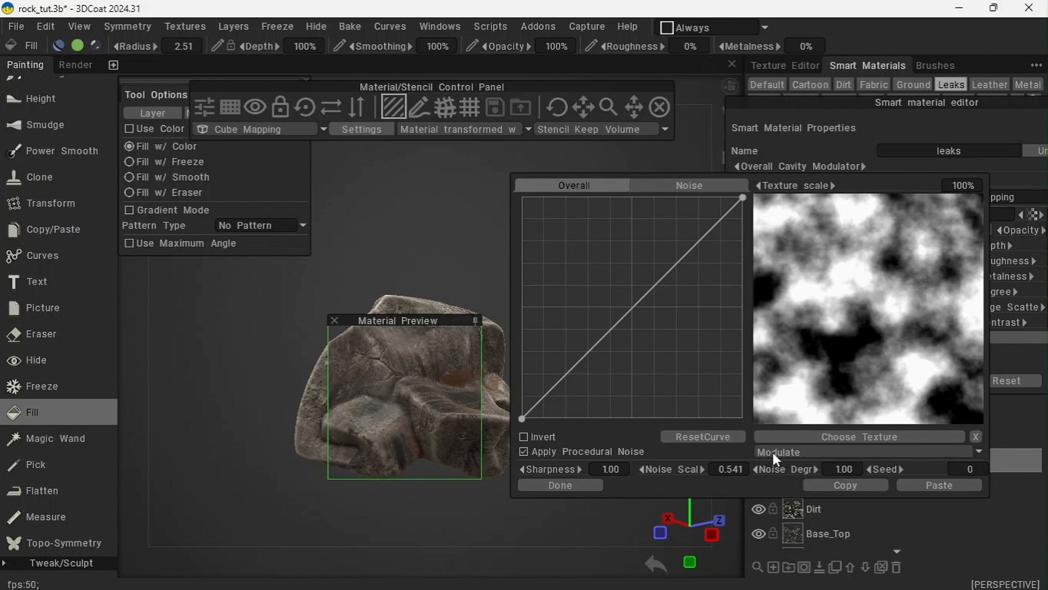
pyautogui.moveTo(780, 470); pyautogui.dragTo(891, 469)
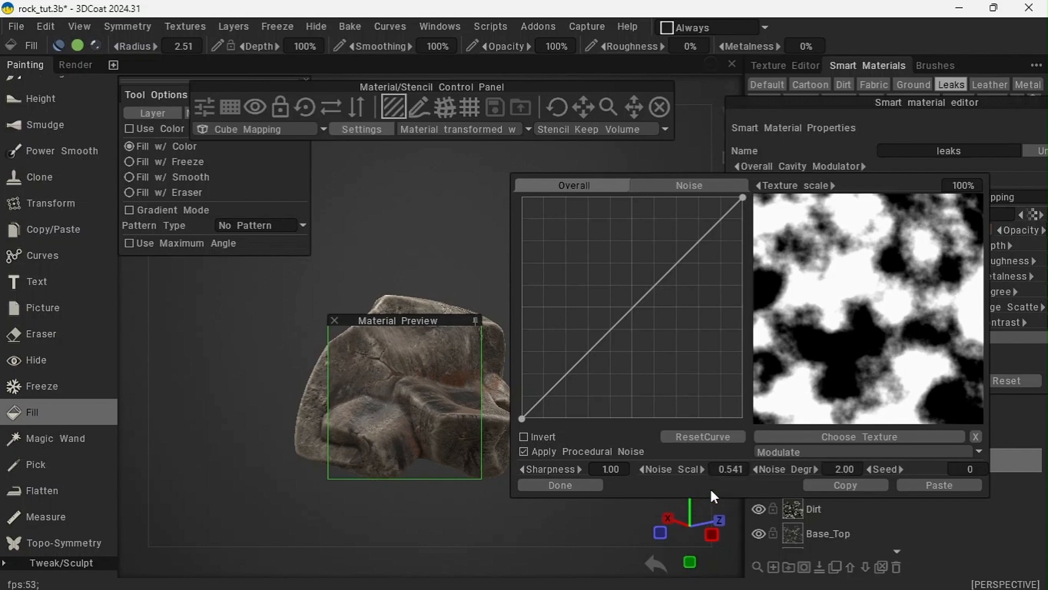
pyautogui.click(592, 481)
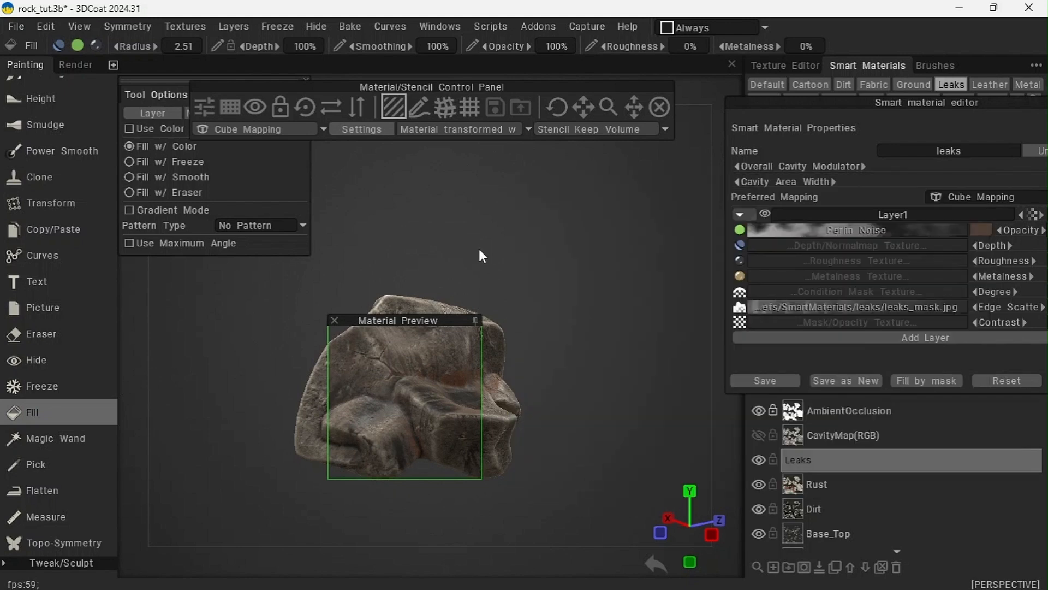
# Set the roughness of the leaks material's Layer1 to 49%
pyautogui.moveTo(480, 249); pyautogui.dragTo(491, 275)
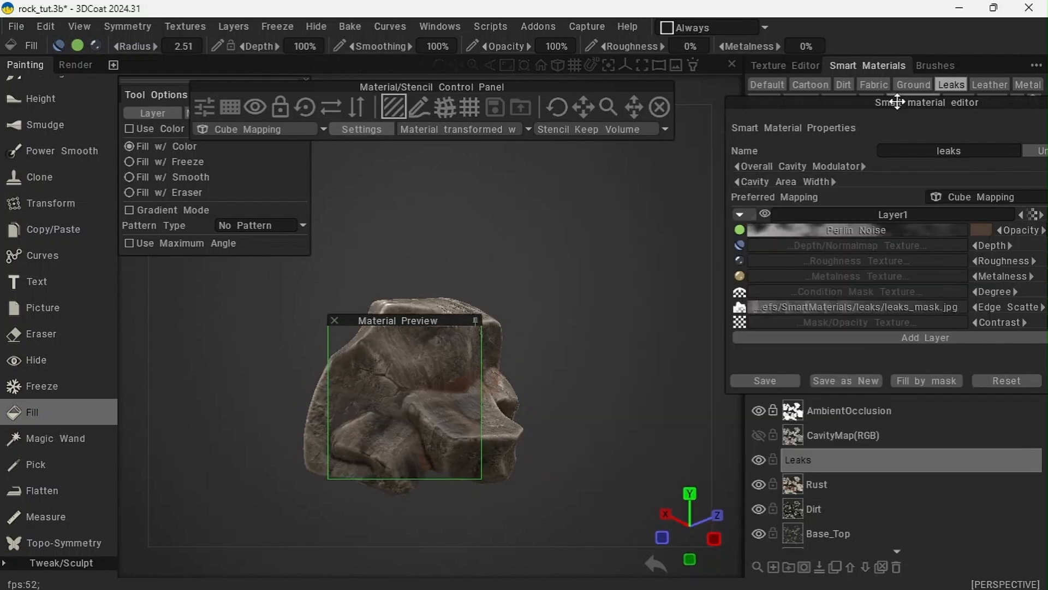
pyautogui.moveTo(898, 102); pyautogui.dragTo(794, 102)
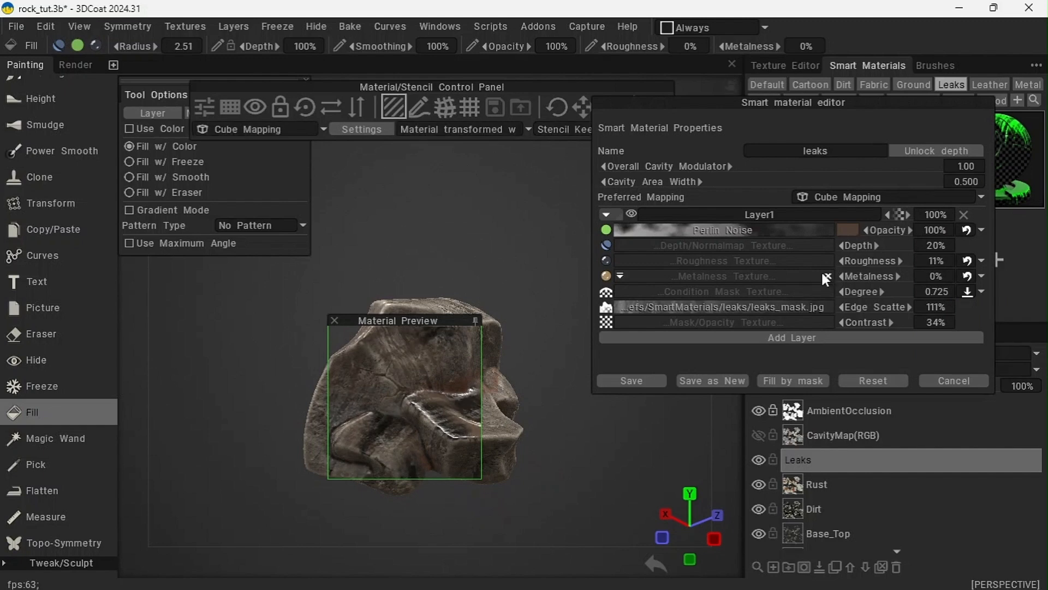
pyautogui.moveTo(843, 264); pyautogui.dragTo(889, 258)
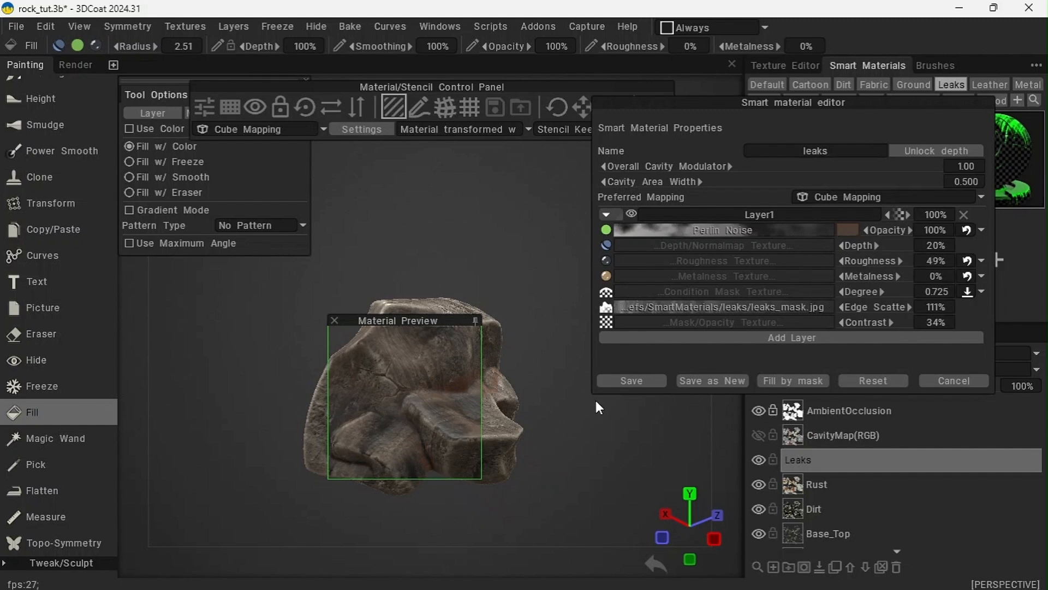
# Rename the smart material leaks_dark and save it
pyautogui.click(835, 152)
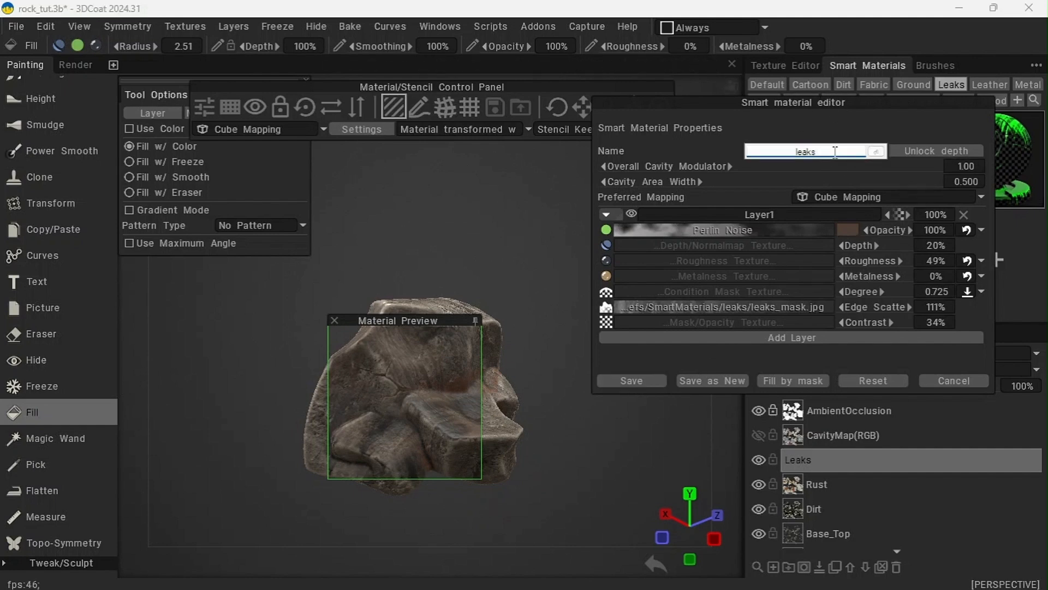
pyautogui.write('_dark')
pyautogui.press('Return')
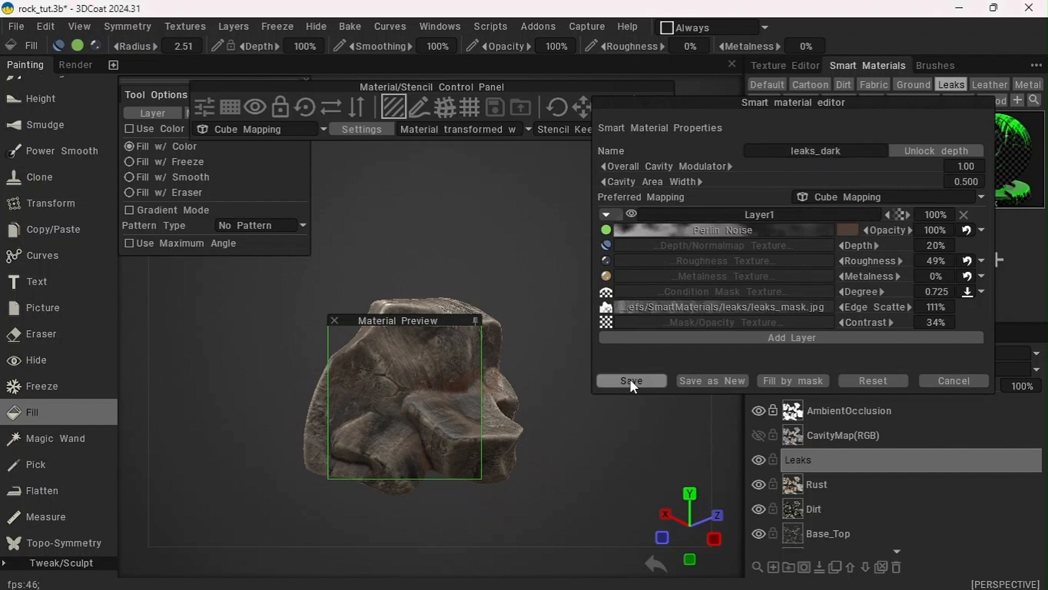
pyautogui.click(632, 382)
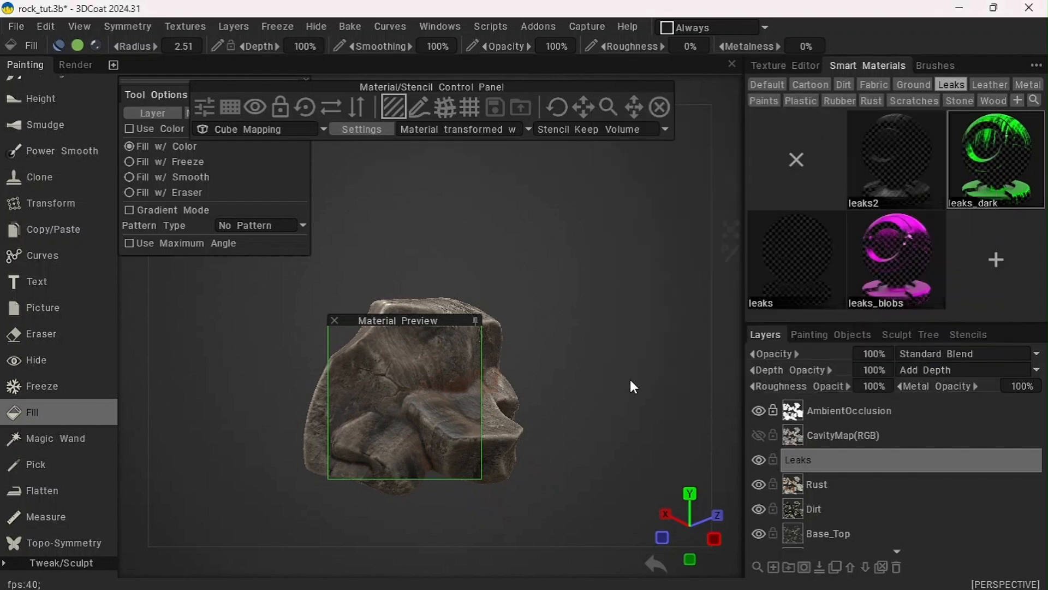
# Collapse the material preview and switch to the Brush tool with a radius of 234 and steady stroke turned off
pyautogui.click(474, 321)
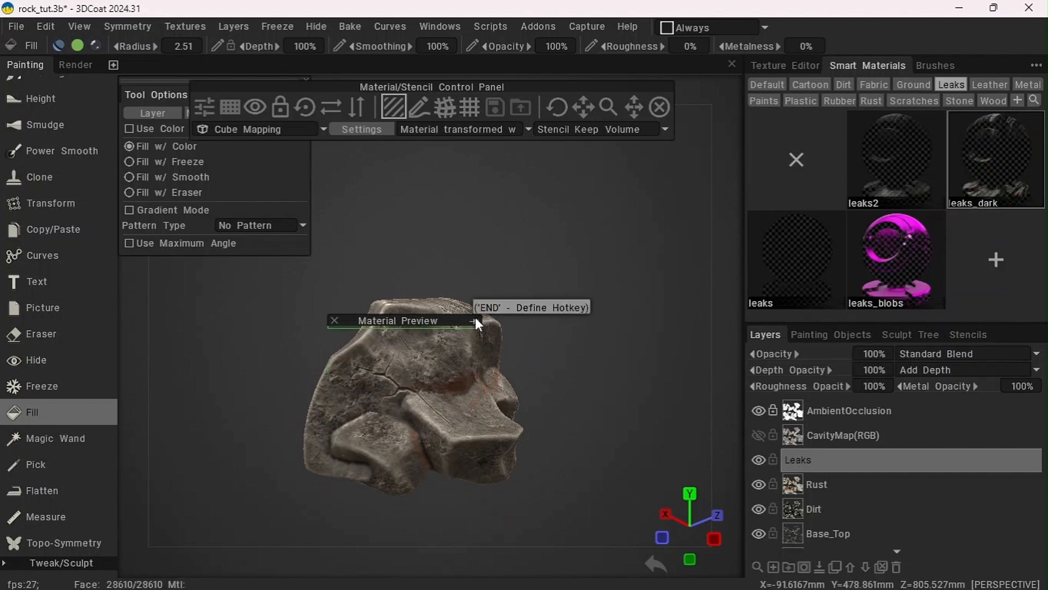
pyautogui.scroll(5, 47, 219)
pyautogui.click(44, 192)
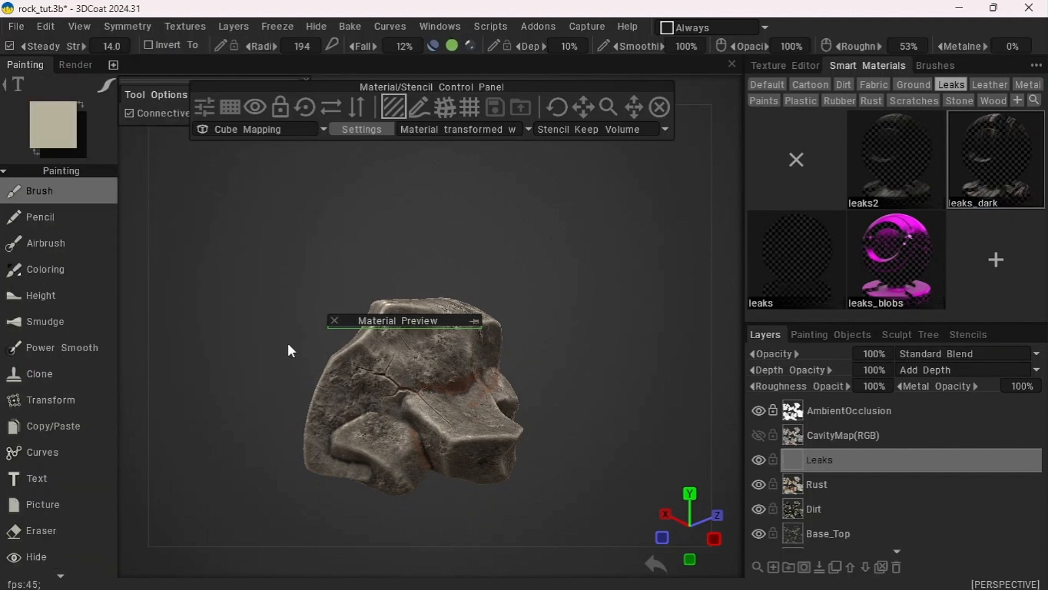
pyautogui.click(935, 65)
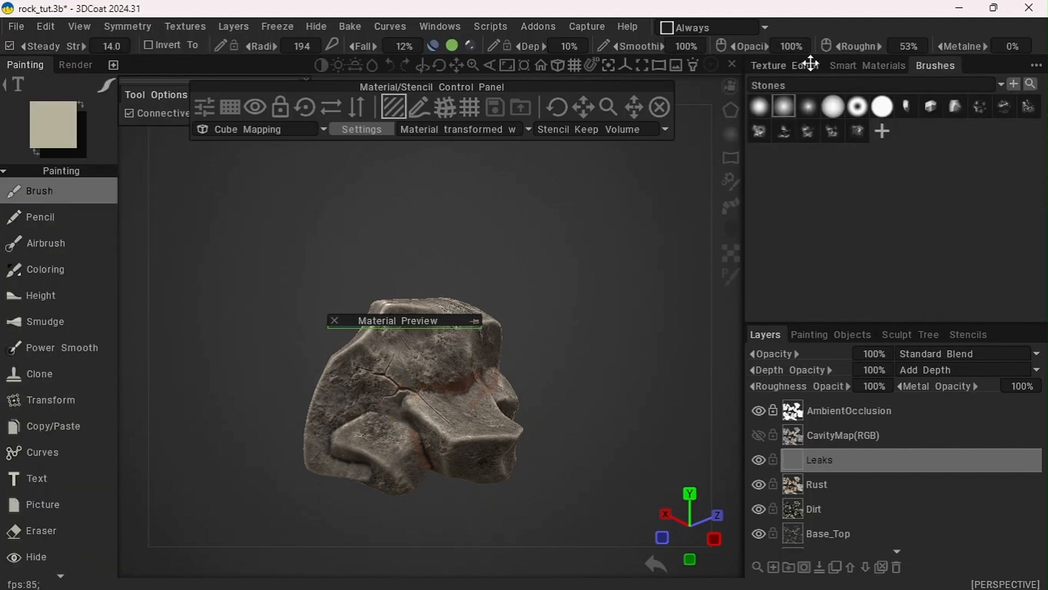
pyautogui.click(868, 65)
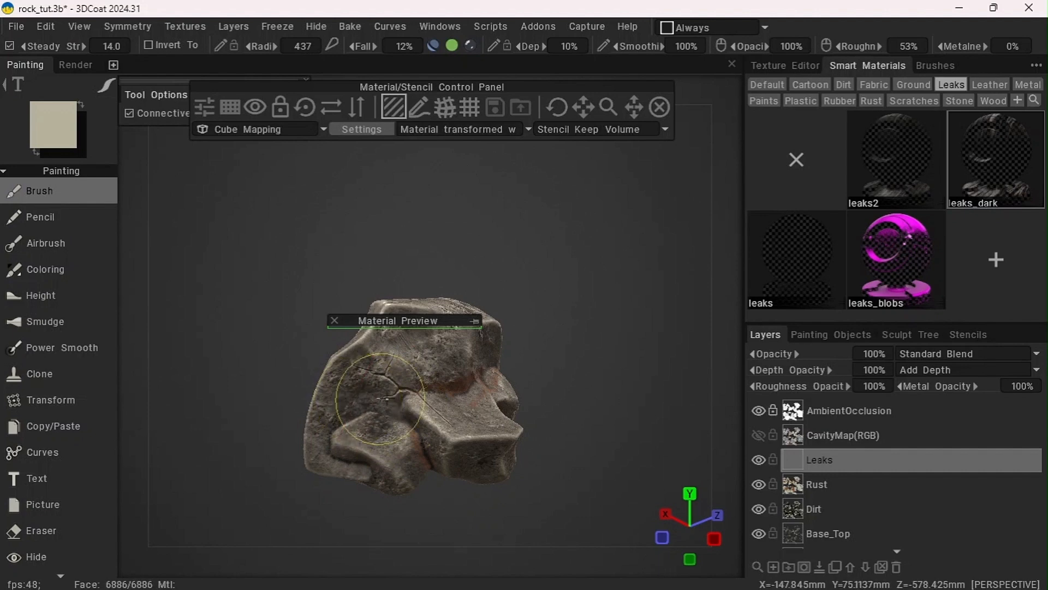
pyautogui.moveTo(257, 379)
pyautogui.mouseDown()
pyautogui.moveTo(332, 371)
pyautogui.moveTo(287, 402)
pyautogui.mouseUp()
pyautogui.scroll(-6, 288, 402)
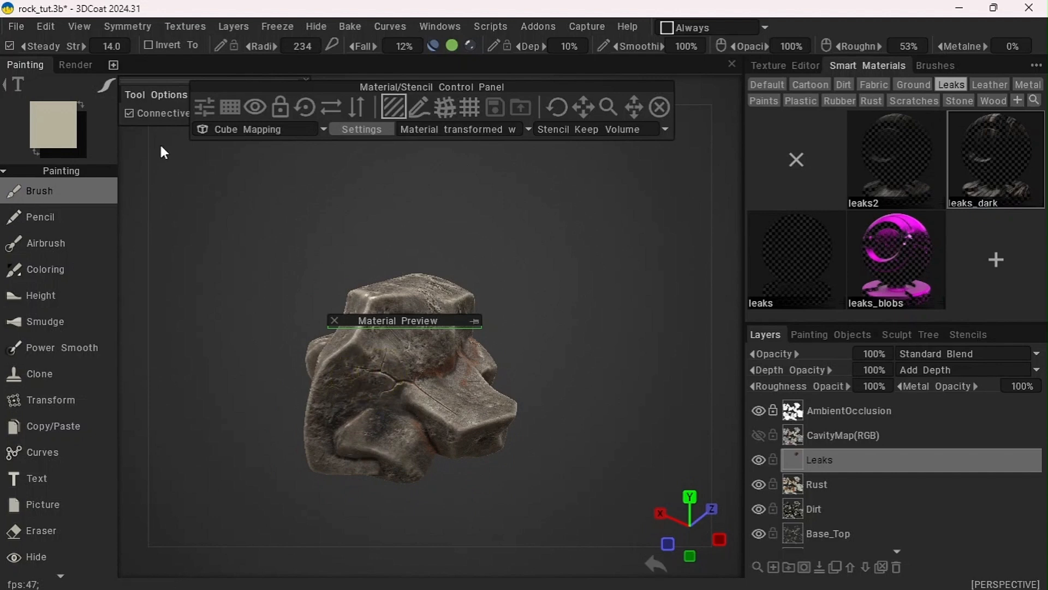
pyautogui.click(9, 46)
# Paint leaks_dark streaks on the Leaks layer over the rock's cracked face and lower boulder, moving the Material Preview out of the way
pyautogui.click(358, 412)
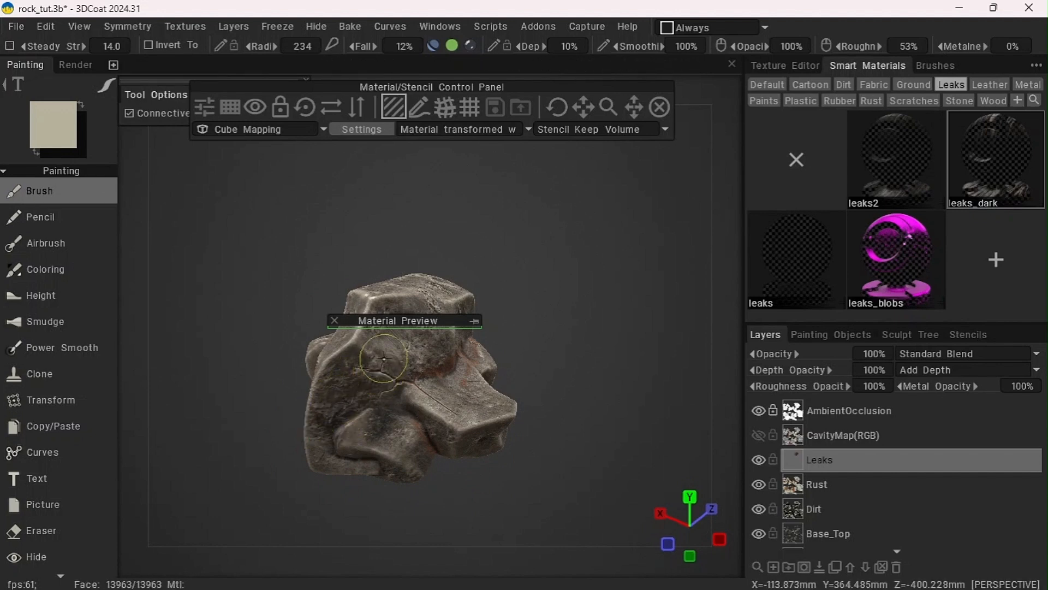
pyautogui.moveTo(407, 322); pyautogui.dragTo(333, 219)
pyautogui.moveTo(492, 219)
pyautogui.mouseDown()
pyautogui.moveTo(381, 203)
pyautogui.moveTo(355, 215)
pyautogui.moveTo(391, 253)
pyautogui.moveTo(382, 307)
pyautogui.moveTo(366, 310)
pyautogui.mouseUp()
pyautogui.moveTo(495, 478); pyautogui.dragTo(538, 424)
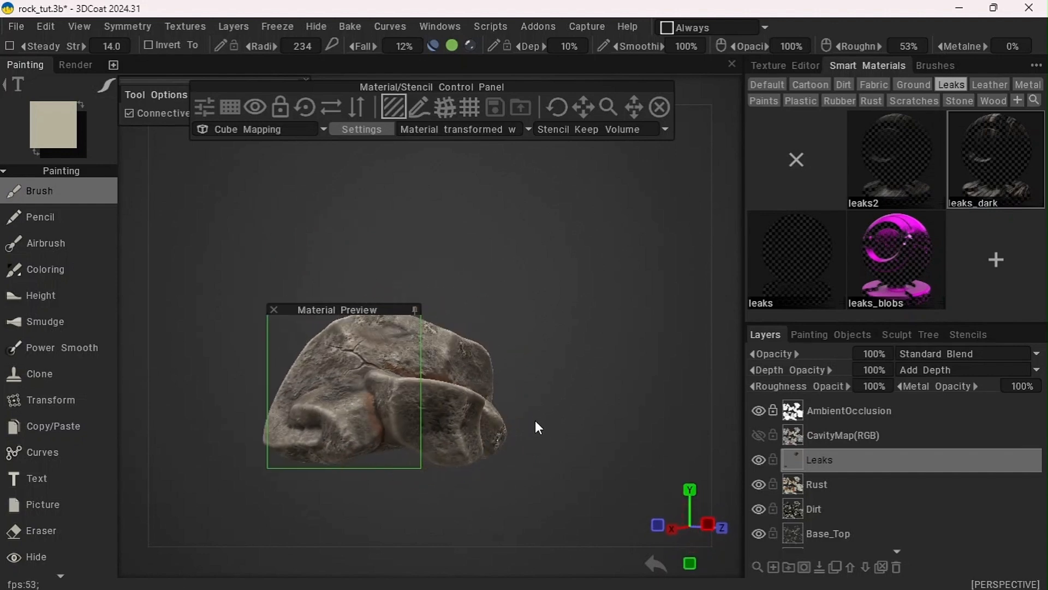
pyautogui.click(414, 310)
pyautogui.press('KP_8')
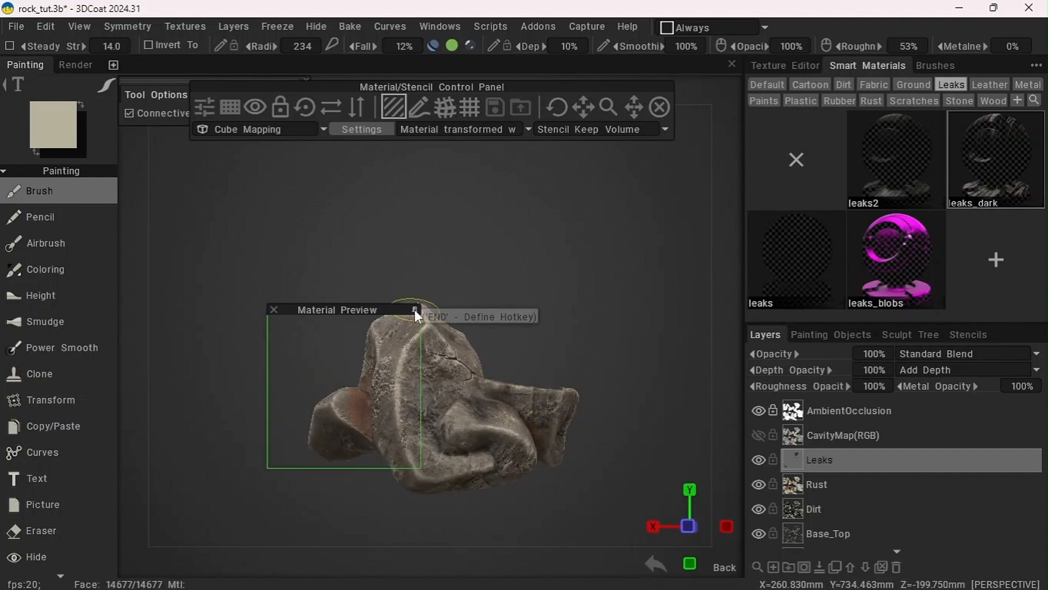
# Brush dark leaks onto the rock's back side, around the hollow boulder and the upper facets
pyautogui.moveTo(417, 309); pyautogui.dragTo(498, 366)
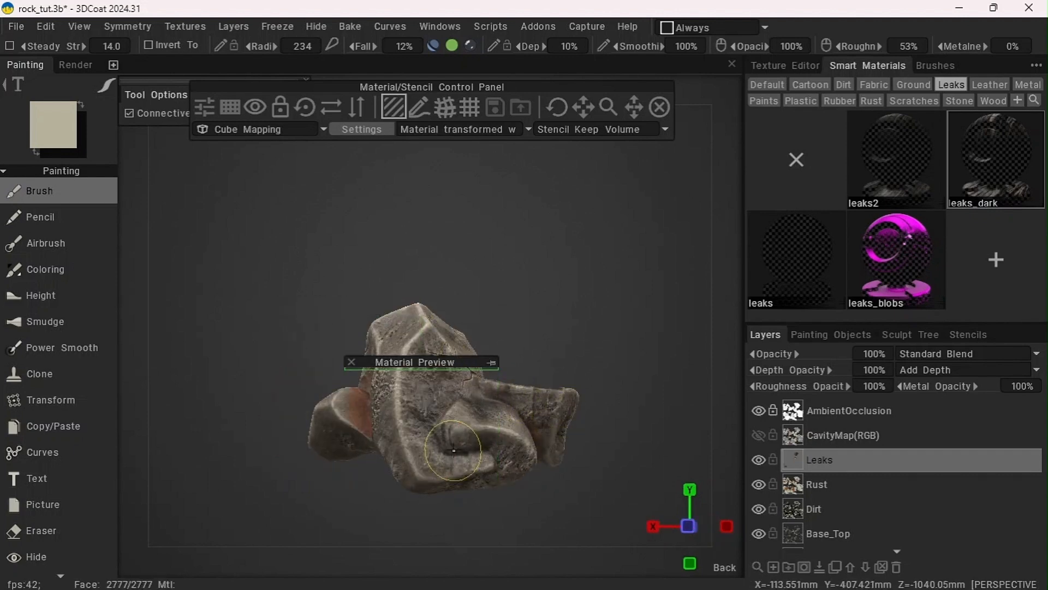
pyautogui.moveTo(554, 470)
pyautogui.mouseDown()
pyautogui.moveTo(529, 503)
pyautogui.moveTo(523, 430)
pyautogui.mouseUp()
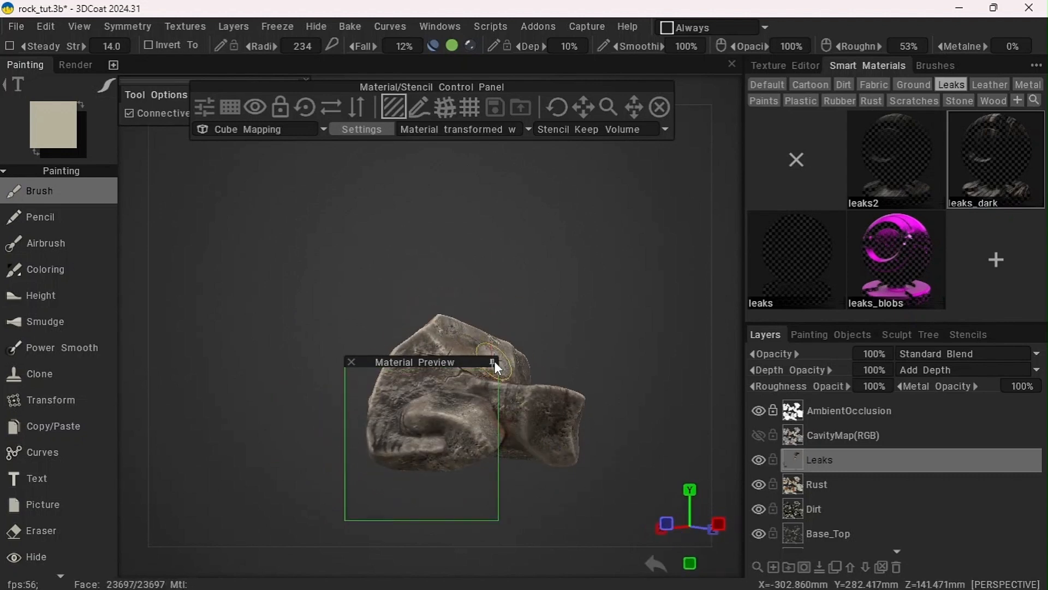
pyautogui.click(493, 362)
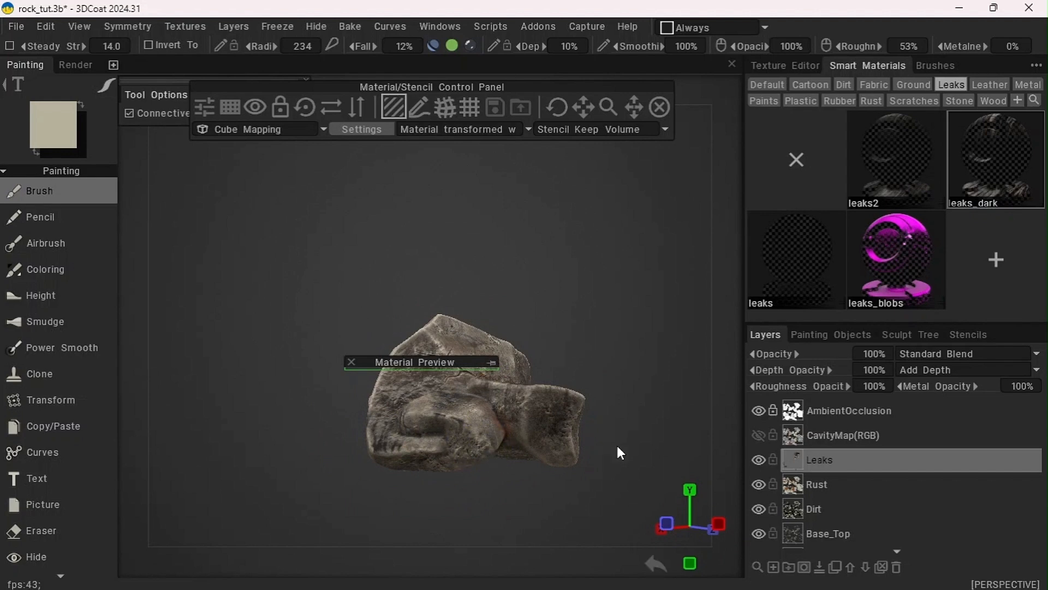
pyautogui.moveTo(621, 453); pyautogui.dragTo(491, 429)
pyautogui.moveTo(461, 363); pyautogui.dragTo(514, 348)
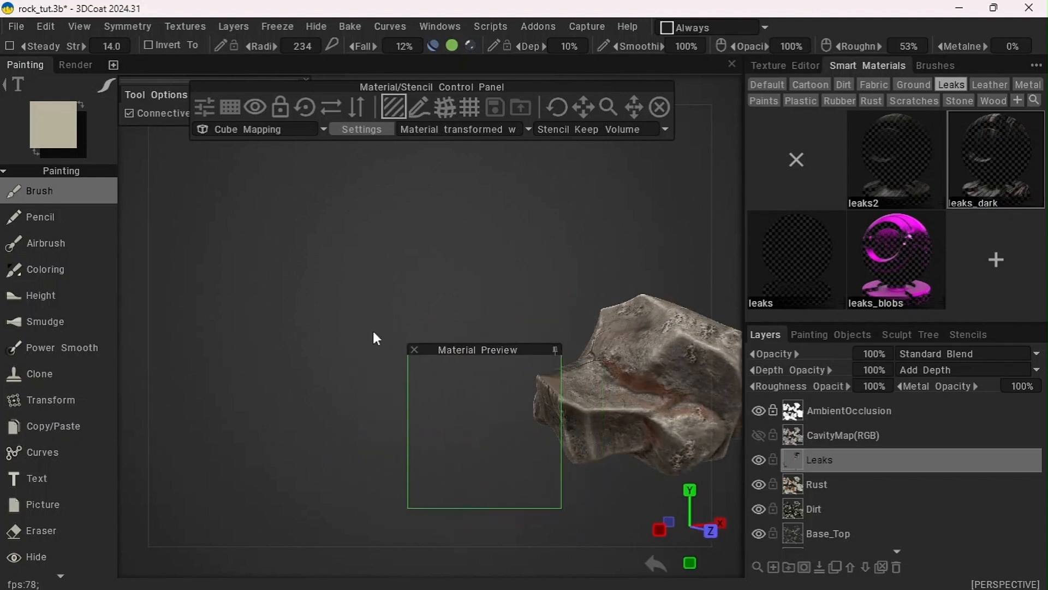
# Brush dark leaks onto the rock's left side, across the protruding ledge and the wall above the rusty crevice
pyautogui.moveTo(375, 335); pyautogui.dragTo(627, 337)
pyautogui.moveTo(513, 346); pyautogui.dragTo(583, 352)
pyautogui.click(624, 355)
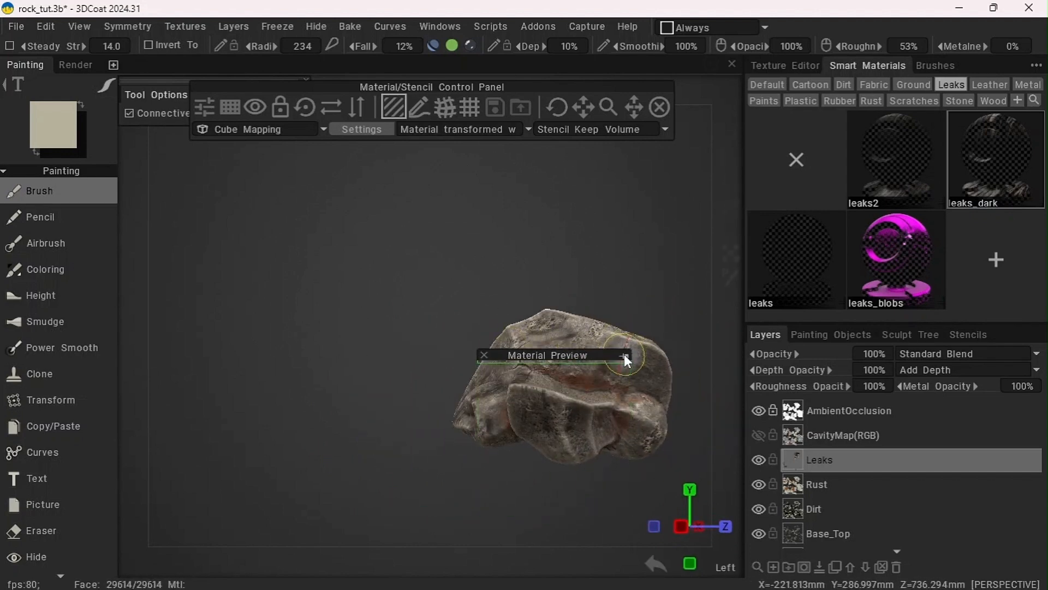
pyautogui.moveTo(683, 415); pyautogui.dragTo(523, 422)
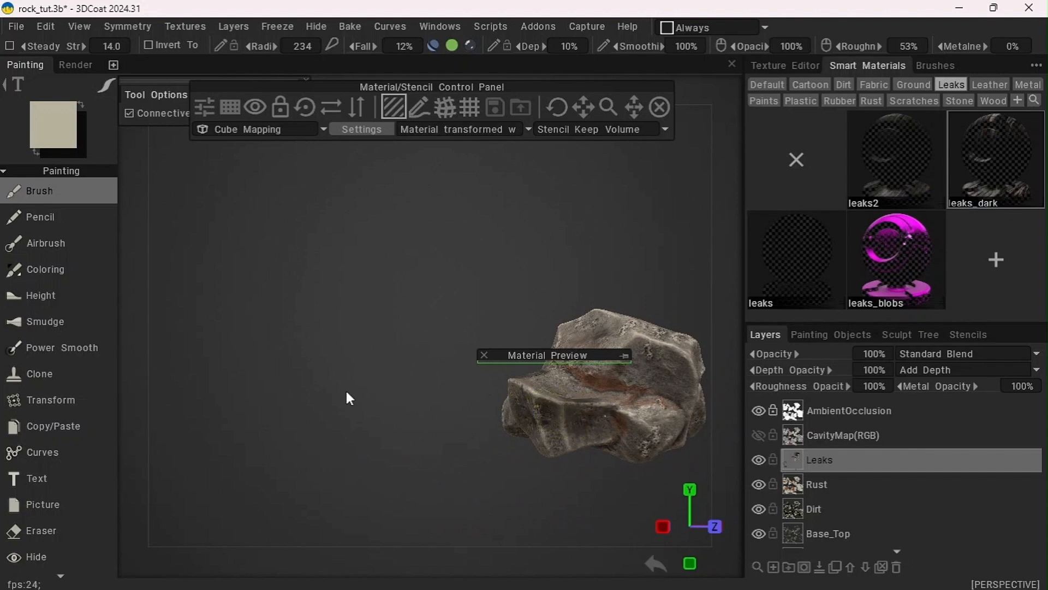
pyautogui.moveTo(350, 398); pyautogui.dragTo(424, 374)
pyautogui.moveTo(466, 65); pyautogui.dragTo(431, 67)
pyautogui.moveTo(472, 66); pyautogui.dragTo(514, 82)
pyautogui.moveTo(584, 348); pyautogui.dragTo(542, 336)
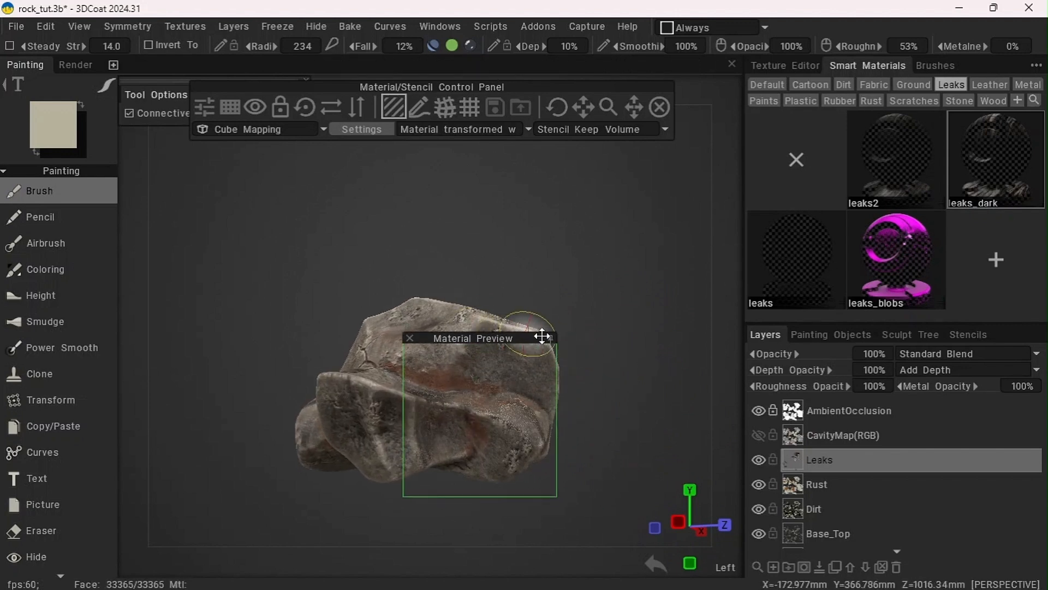
pyautogui.click(551, 339)
# Brush dark leaks down the rock's tall front face and the boulders beside it
pyautogui.keyDown('alt'); pyautogui.moveTo(415, 382); pyautogui.dragTo(552, 382); pyautogui.keyUp('alt')
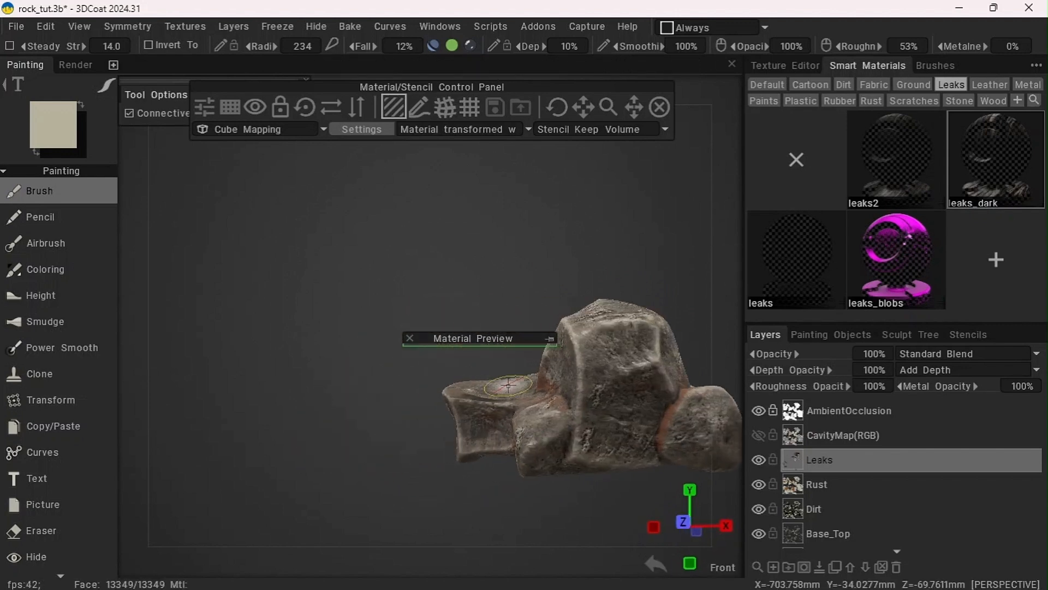
pyautogui.moveTo(550, 343)
pyautogui.moveTo(500, 338); pyautogui.dragTo(585, 338)
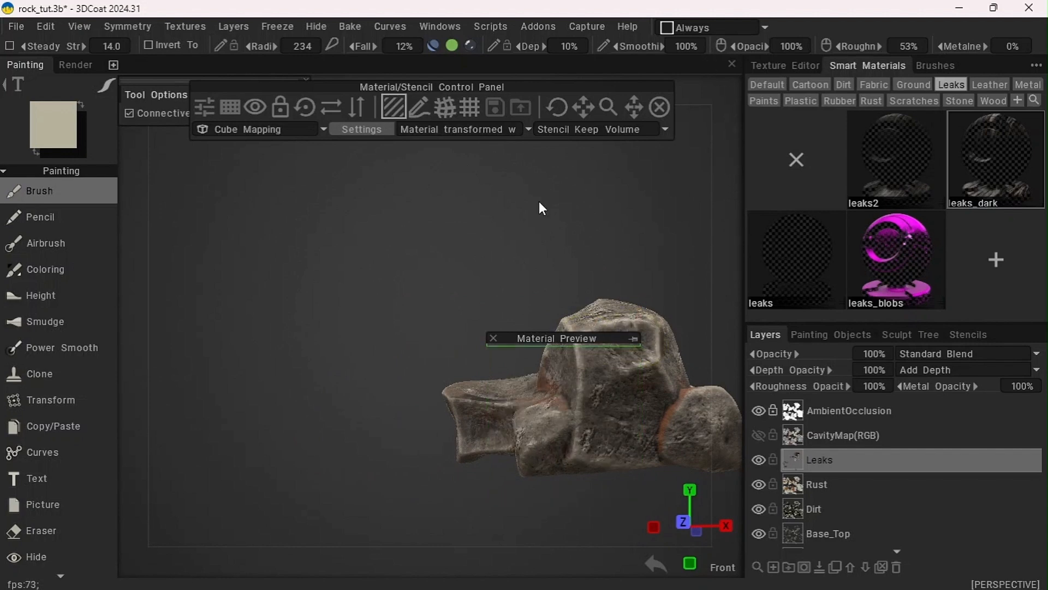
pyautogui.moveTo(538, 205); pyautogui.dragTo(413, 234, button='middle')
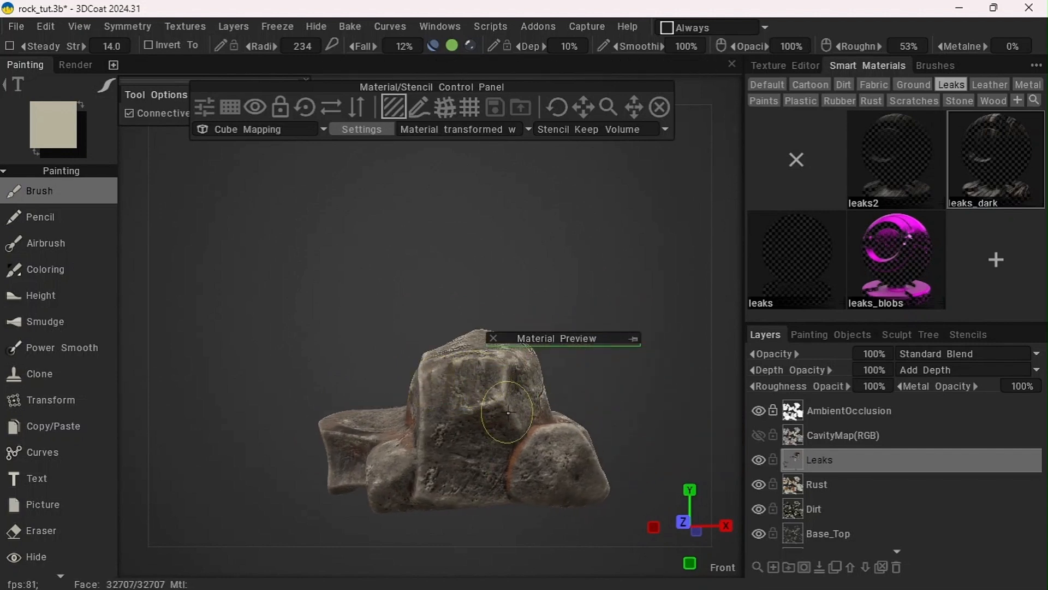
pyautogui.moveTo(575, 337); pyautogui.dragTo(529, 338)
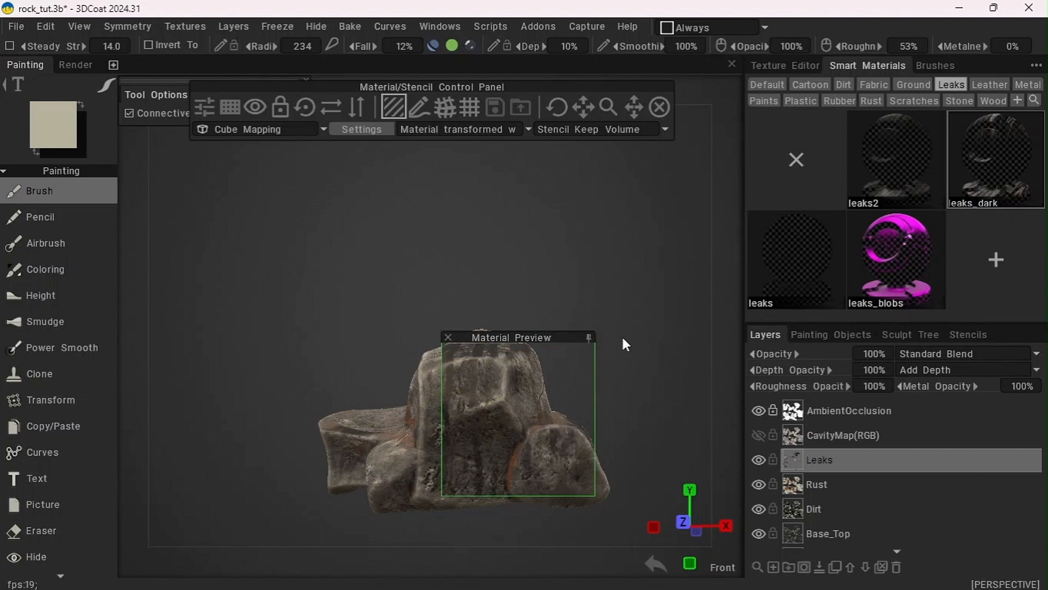
# Brush dark leaks onto the rock's right side, along the cracks and the lower boulder beneath the rusty cavity
pyautogui.keyDown('alt'); pyautogui.moveTo(479, 421); pyautogui.dragTo(590, 345); pyautogui.keyUp('alt')
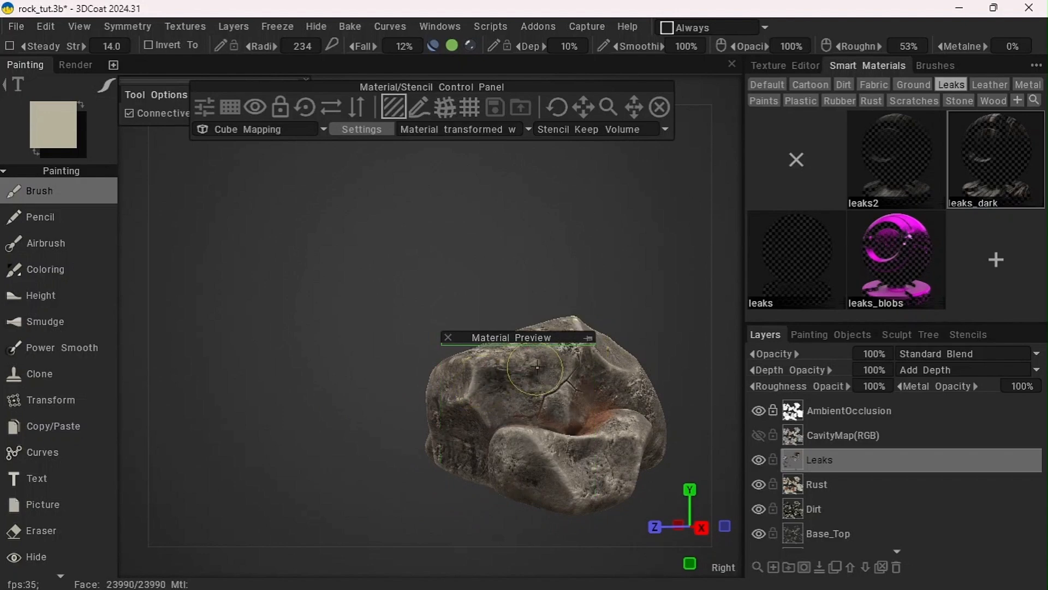
pyautogui.moveTo(527, 338)
pyautogui.mouseDown()
pyautogui.moveTo(449, 273)
pyautogui.moveTo(591, 298)
pyautogui.moveTo(588, 360)
pyautogui.mouseUp()
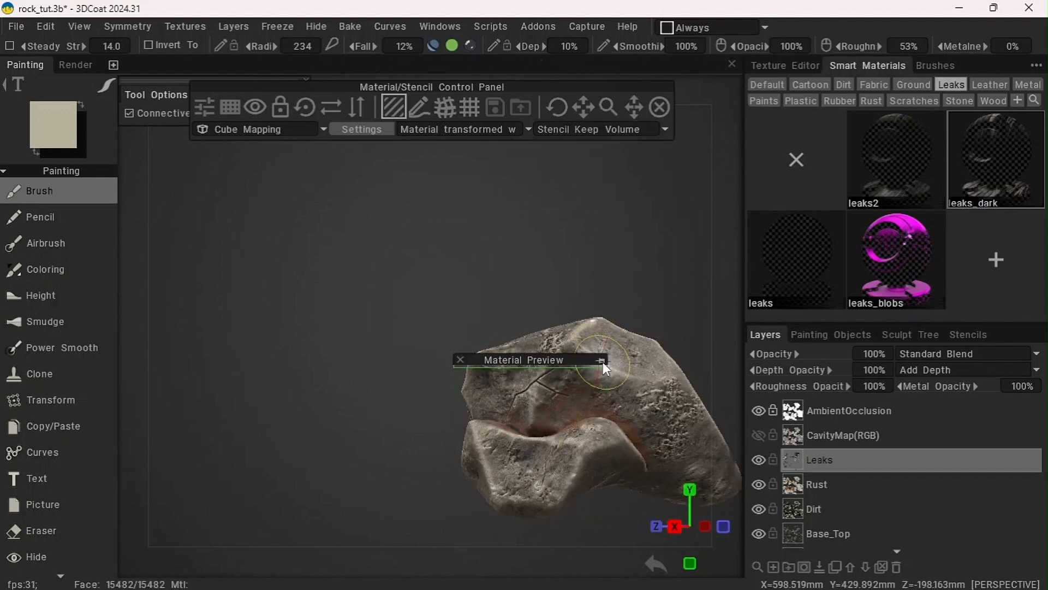
pyautogui.moveTo(478, 445)
pyautogui.mouseDown()
pyautogui.moveTo(560, 461)
pyautogui.moveTo(535, 462)
pyautogui.moveTo(552, 487)
pyautogui.mouseUp()
pyautogui.moveTo(620, 529); pyautogui.dragTo(510, 527)
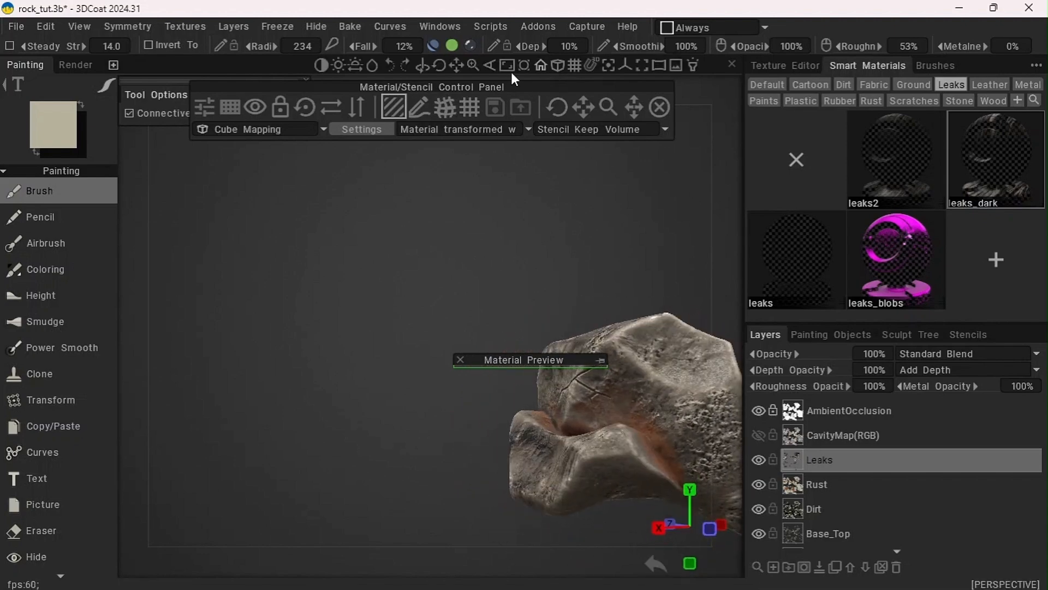
pyautogui.moveTo(456, 66); pyautogui.dragTo(479, 70)
pyautogui.click(603, 360)
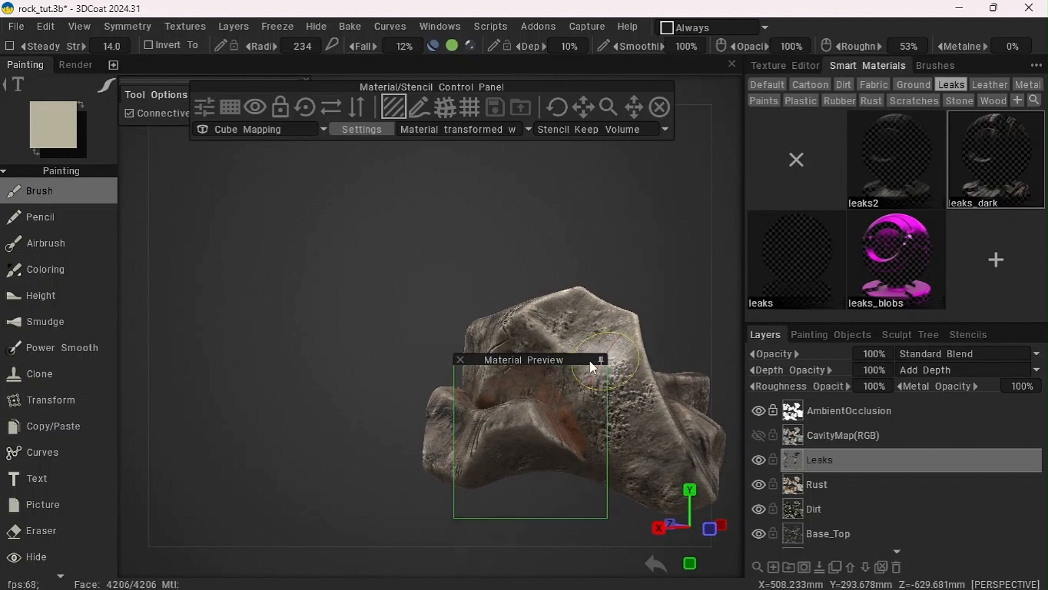
pyautogui.moveTo(590, 361); pyautogui.dragTo(594, 285)
pyautogui.click(603, 287)
pyautogui.moveTo(503, 222); pyautogui.dragTo(524, 342)
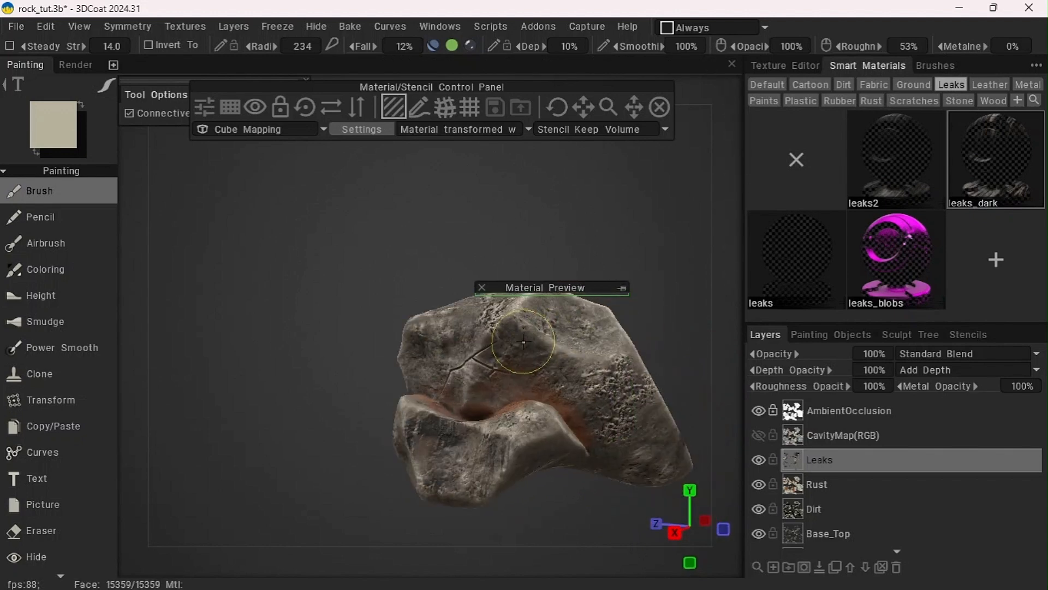
# Paint dark leaks on the upper facet and corner between the rock's right and back sides
pyautogui.moveTo(550, 246); pyautogui.dragTo(458, 168)
pyautogui.moveTo(458, 65); pyautogui.dragTo(441, 75)
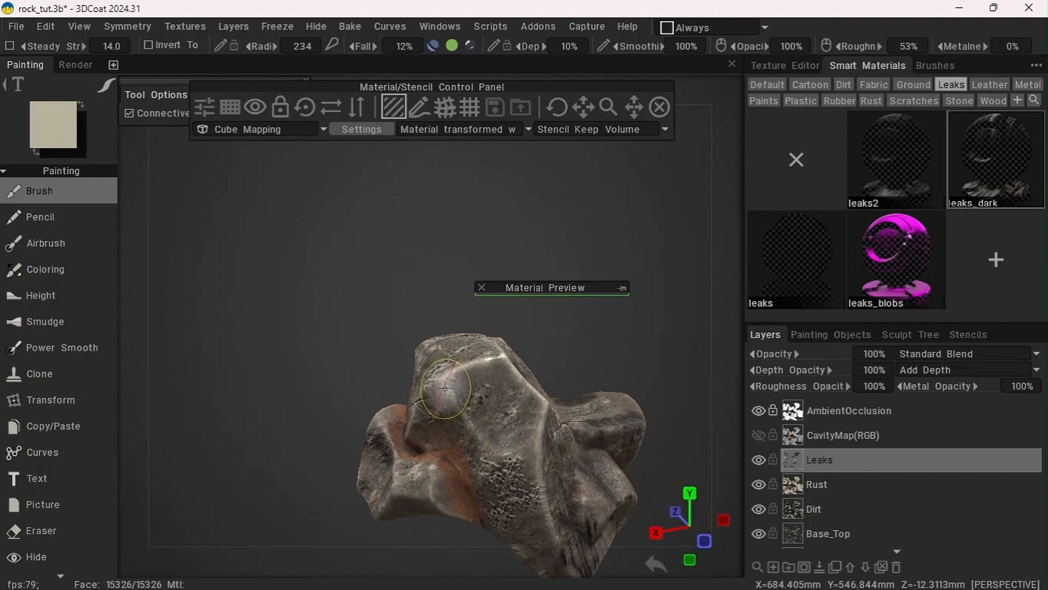
pyautogui.moveTo(478, 376); pyautogui.dragTo(442, 180)
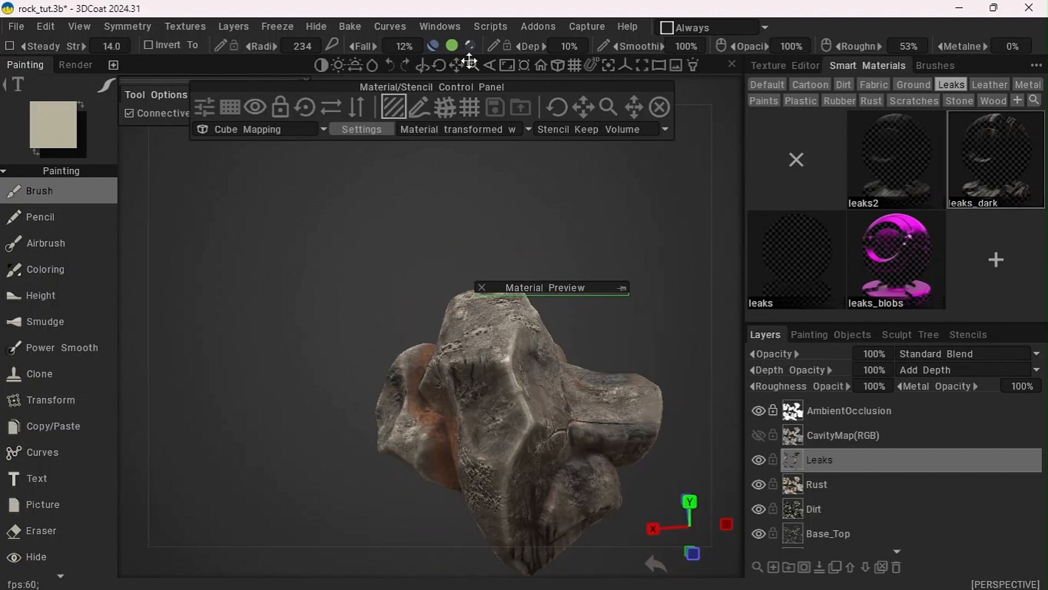
pyautogui.moveTo(471, 64); pyautogui.dragTo(415, 212)
pyautogui.moveTo(415, 213); pyautogui.dragTo(773, 184)
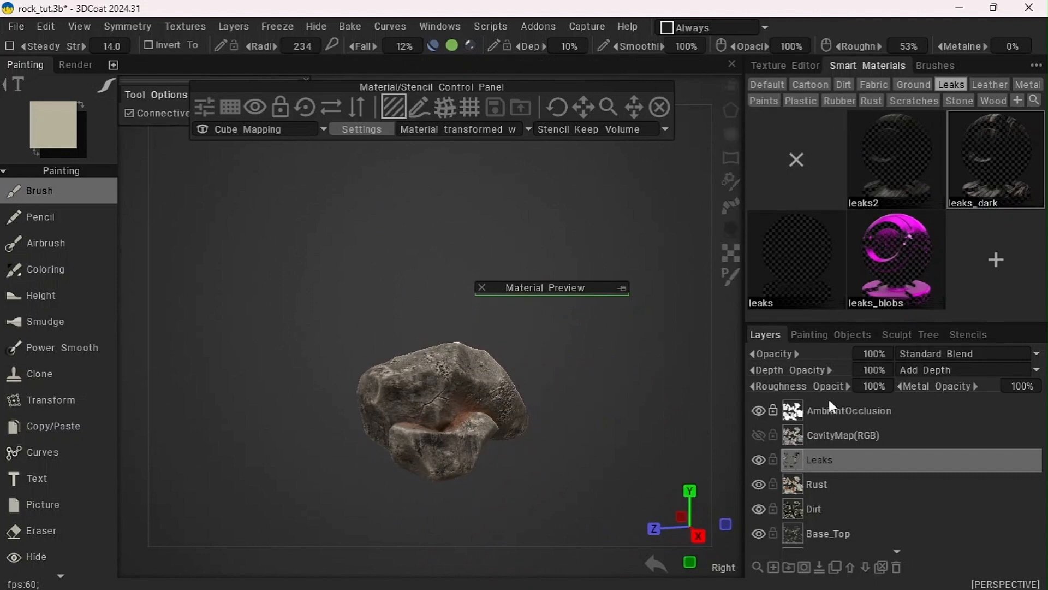
# Set the Rust layer's opacity to 70% and check the rock from several sides
pyautogui.click(818, 485)
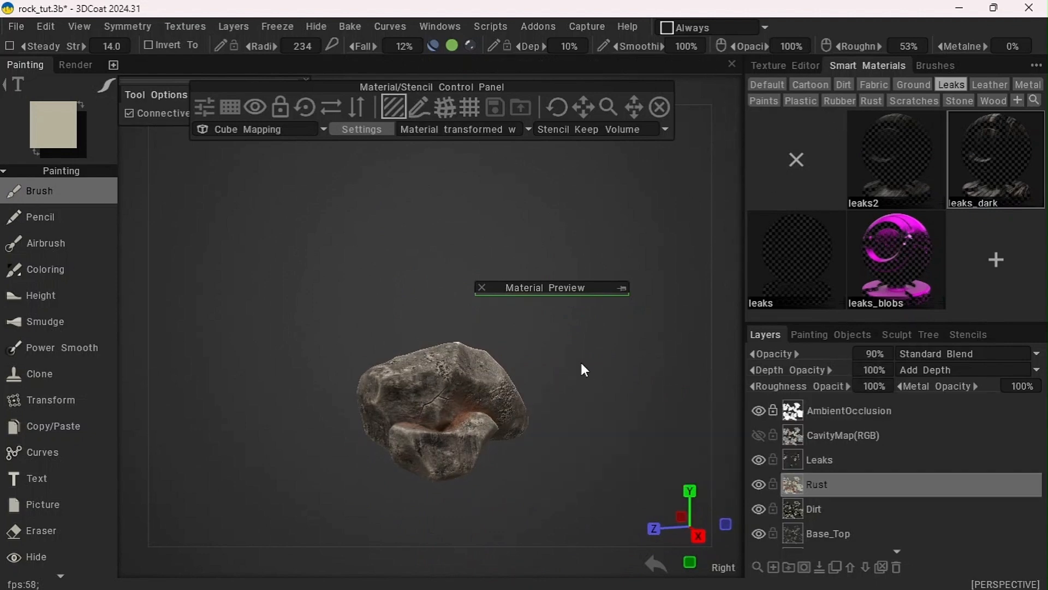
pyautogui.moveTo(509, 249); pyautogui.dragTo(372, 349)
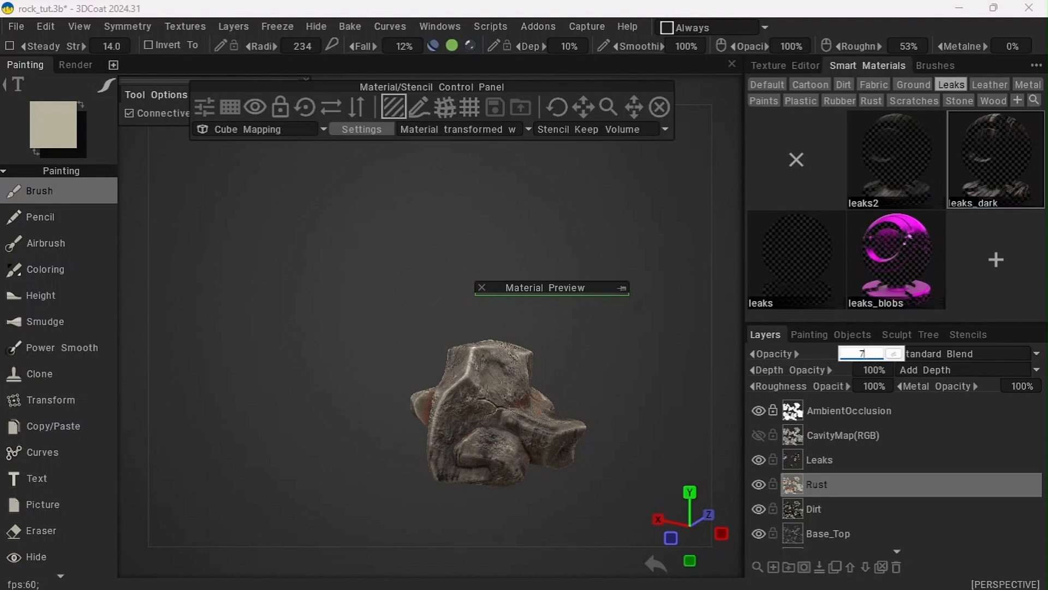
pyautogui.write('0')
pyautogui.press('Return')
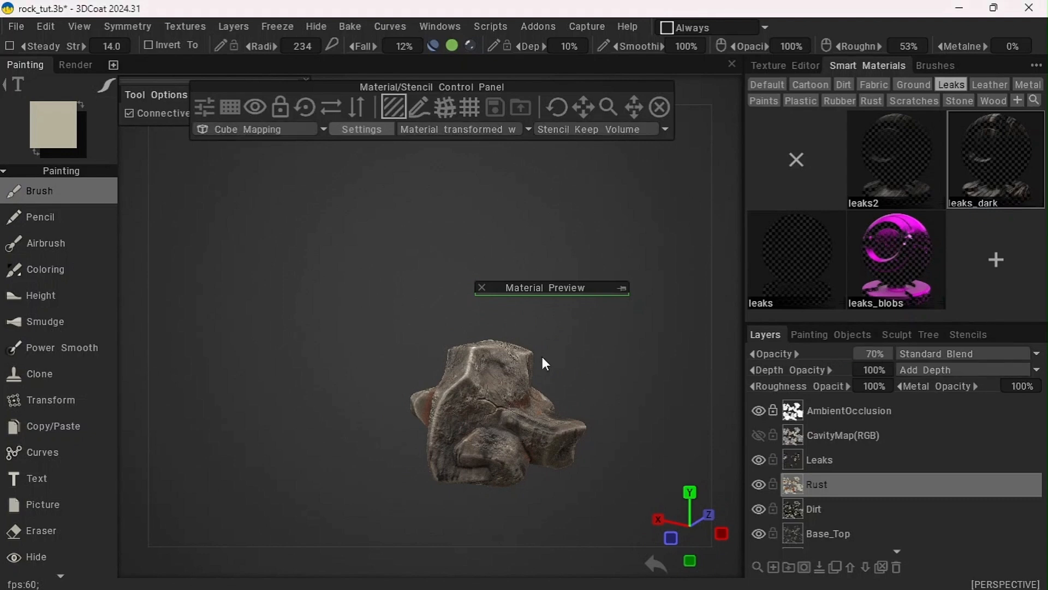
pyautogui.moveTo(284, 435); pyautogui.dragTo(652, 398)
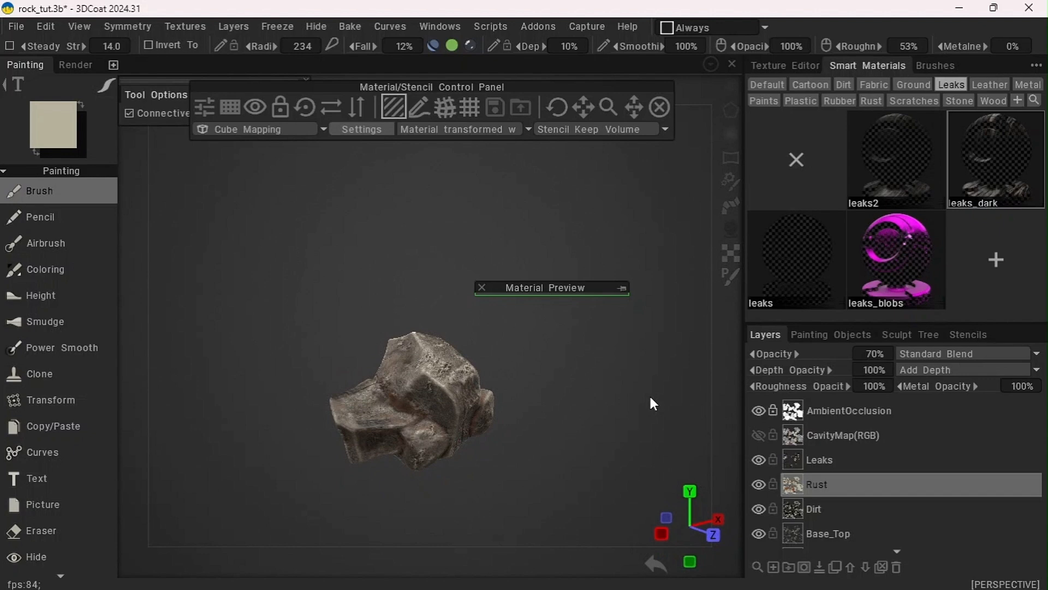
pyautogui.moveTo(221, 471); pyautogui.dragTo(469, 328)
pyautogui.moveTo(474, 60)
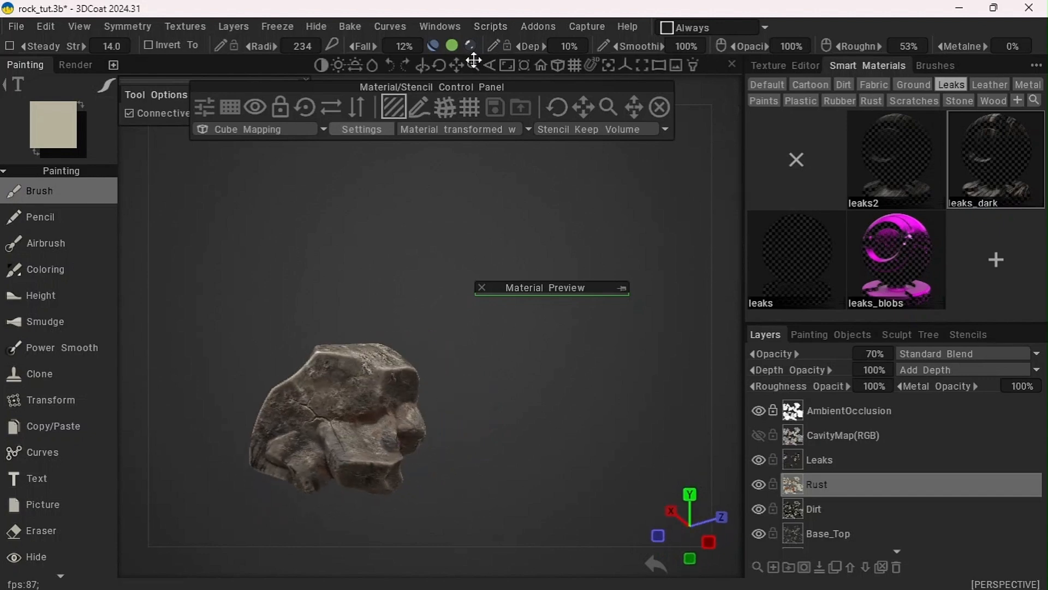
pyautogui.moveTo(455, 64); pyautogui.dragTo(480, 214)
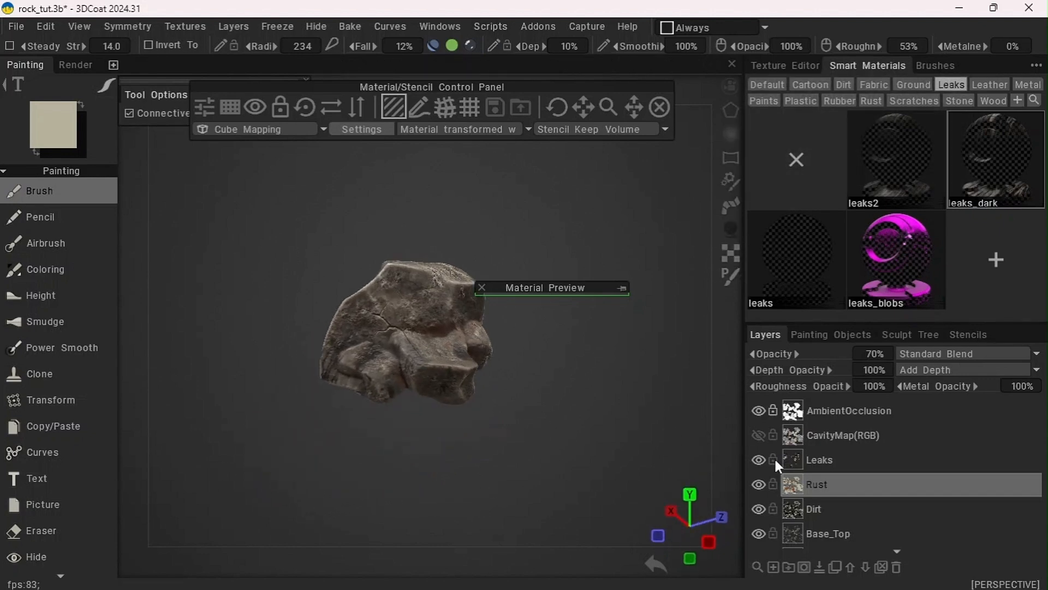
# Toggle the visibility of the Normals layer to compare the rock with and without its surface detail
pyautogui.scroll(-3, 831, 513)
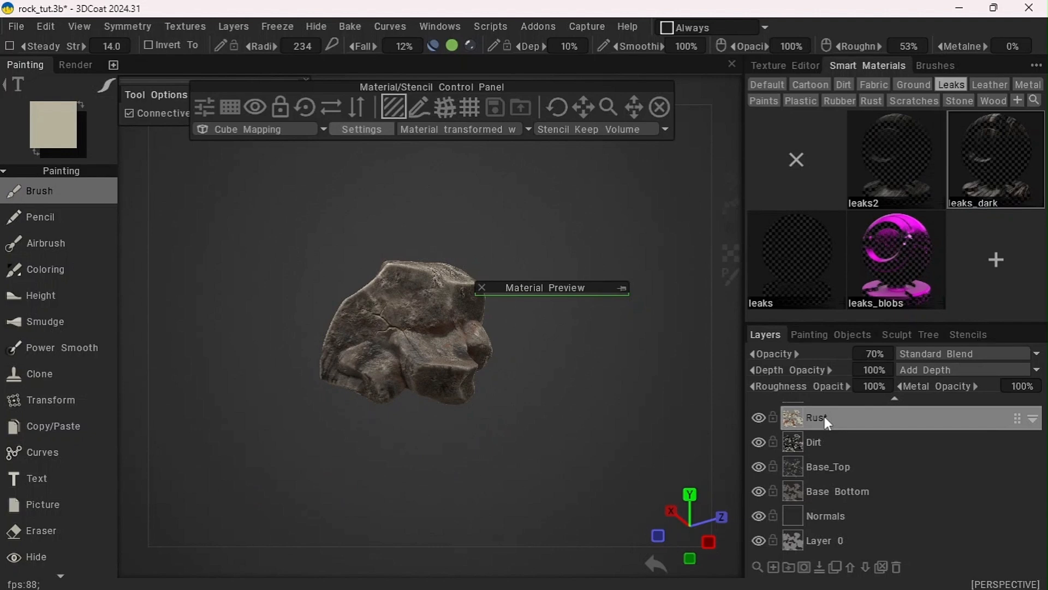
pyautogui.click(824, 516)
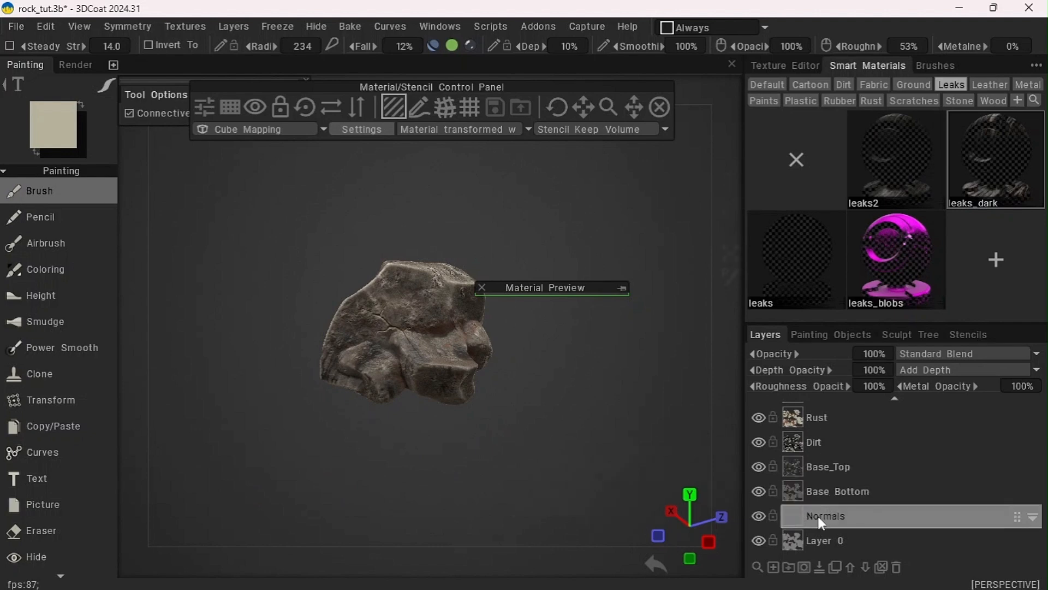
pyautogui.click(760, 517)
pyautogui.click(759, 516)
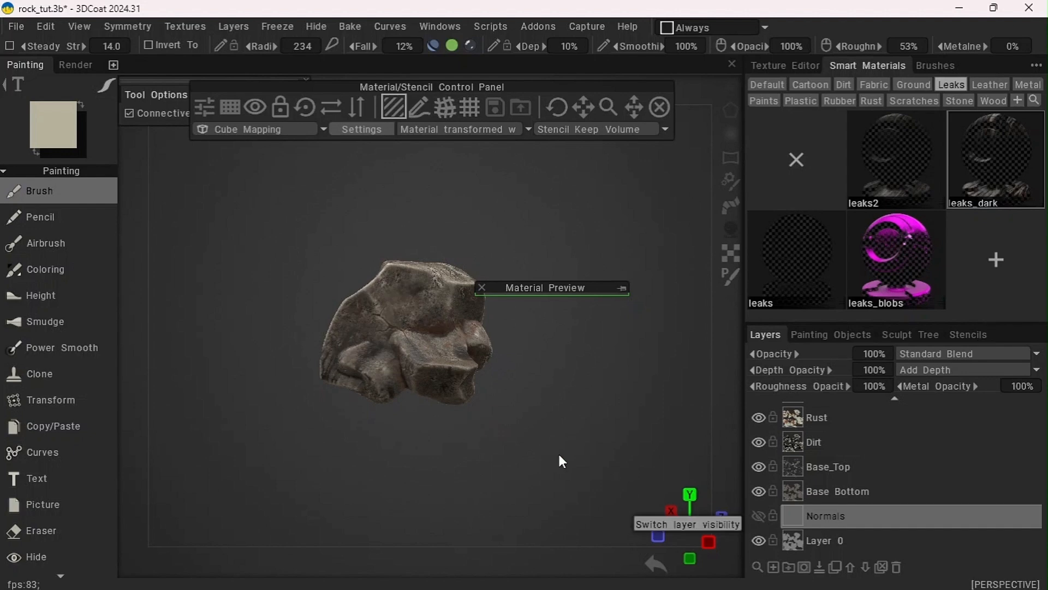
# Try a depth opacity of 80% on the Normals layer and settle on 70%
pyautogui.moveTo(526, 453); pyautogui.dragTo(404, 442)
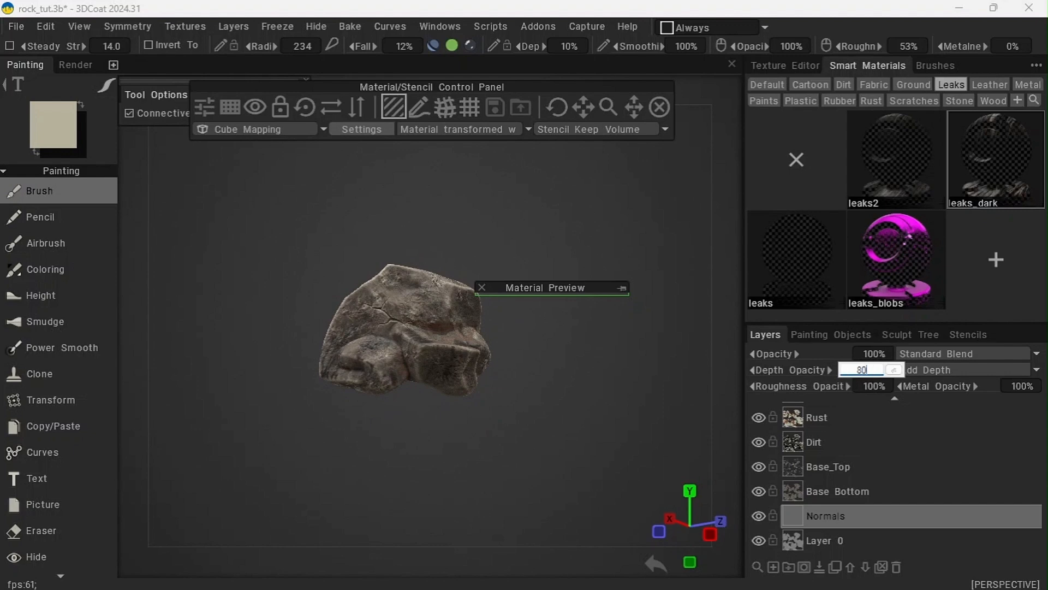
pyautogui.press('Return')
pyautogui.press('Return')
pyautogui.moveTo(437, 434); pyautogui.dragTo(165, 464)
pyautogui.moveTo(374, 482); pyautogui.dragTo(669, 485)
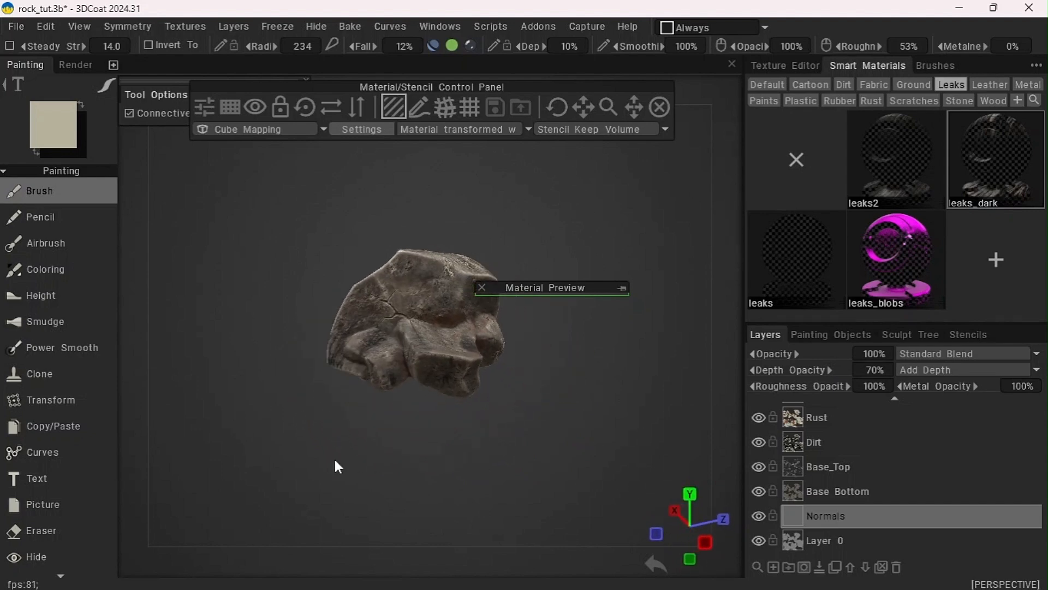
pyautogui.moveTo(338, 467); pyautogui.dragTo(672, 435)
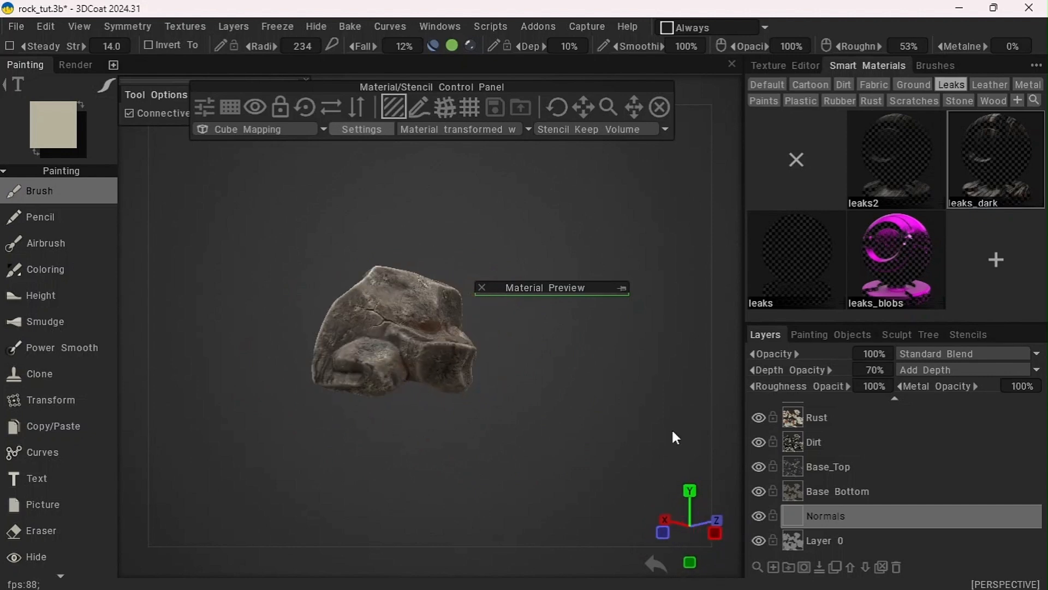
# Toggle the visibility of the Base Bottom and Dirt layers in turn to compare the rock with and without each
pyautogui.click(851, 494)
pyautogui.click(758, 490)
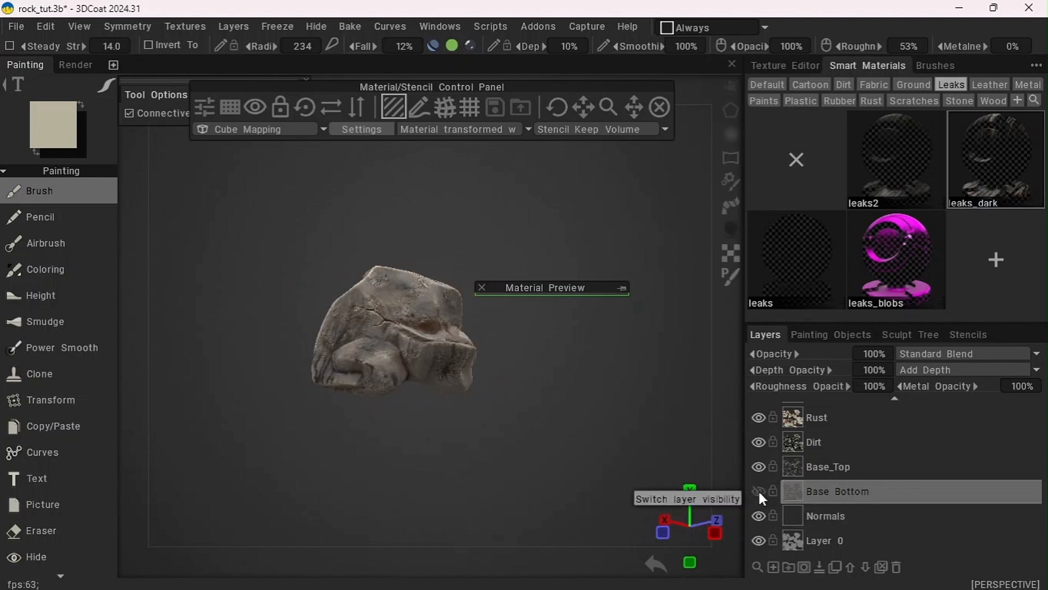
pyautogui.click(759, 491)
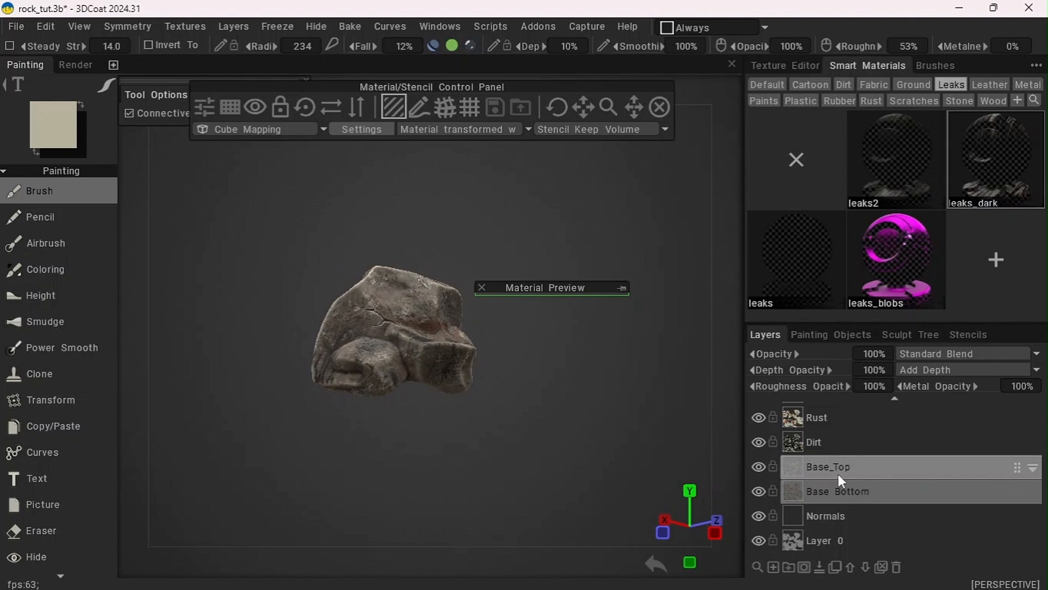
pyautogui.click(815, 447)
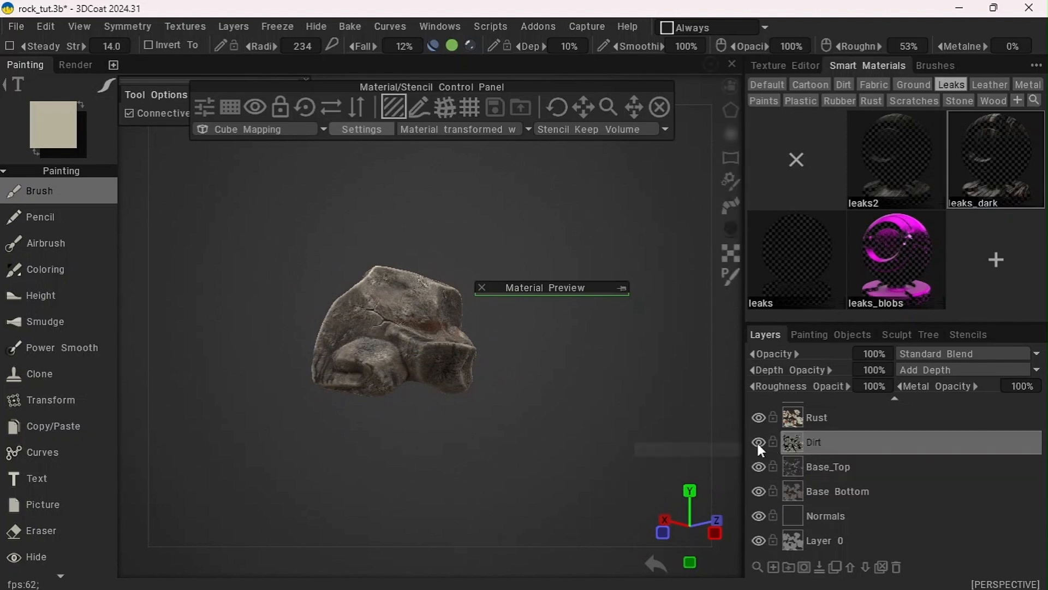
pyautogui.click(759, 443)
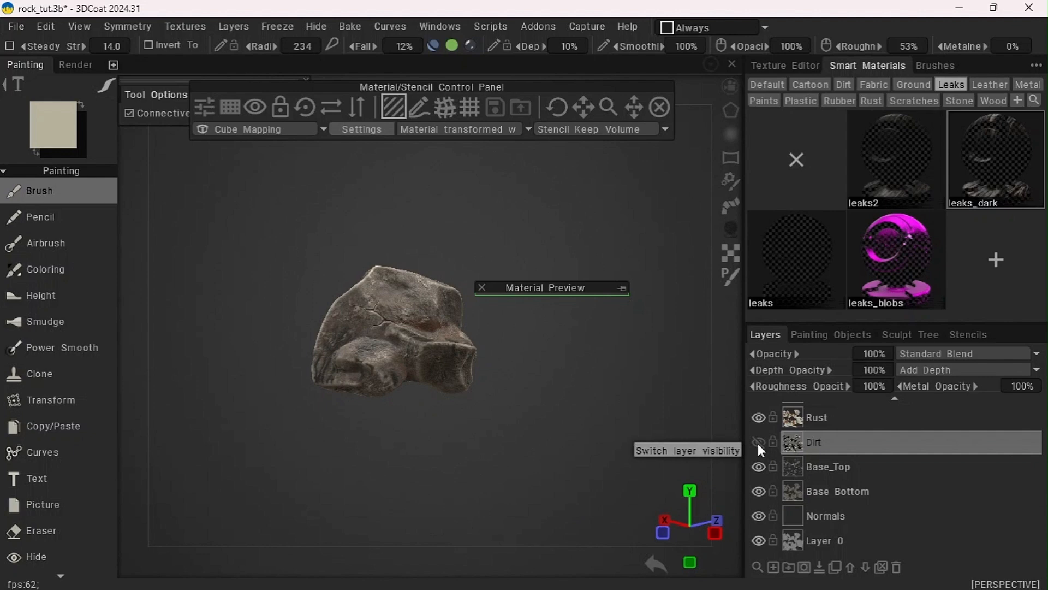
pyautogui.moveTo(546, 444); pyautogui.dragTo(381, 476)
# Toggle the visibility of the Base_Top layer to judge its effect, and check the rock from several sides
pyautogui.click(856, 465)
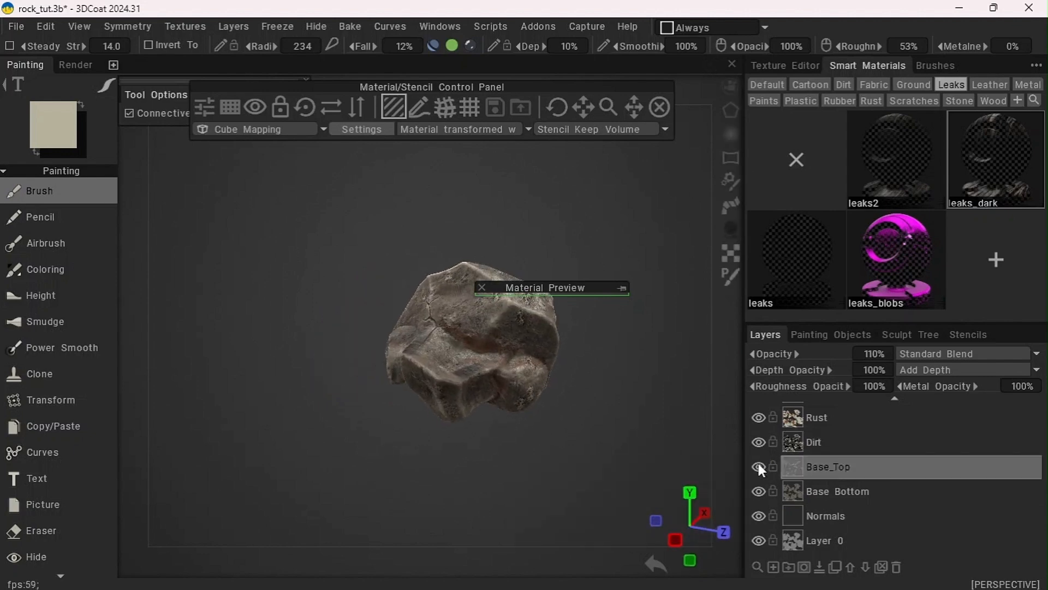
pyautogui.click(760, 467)
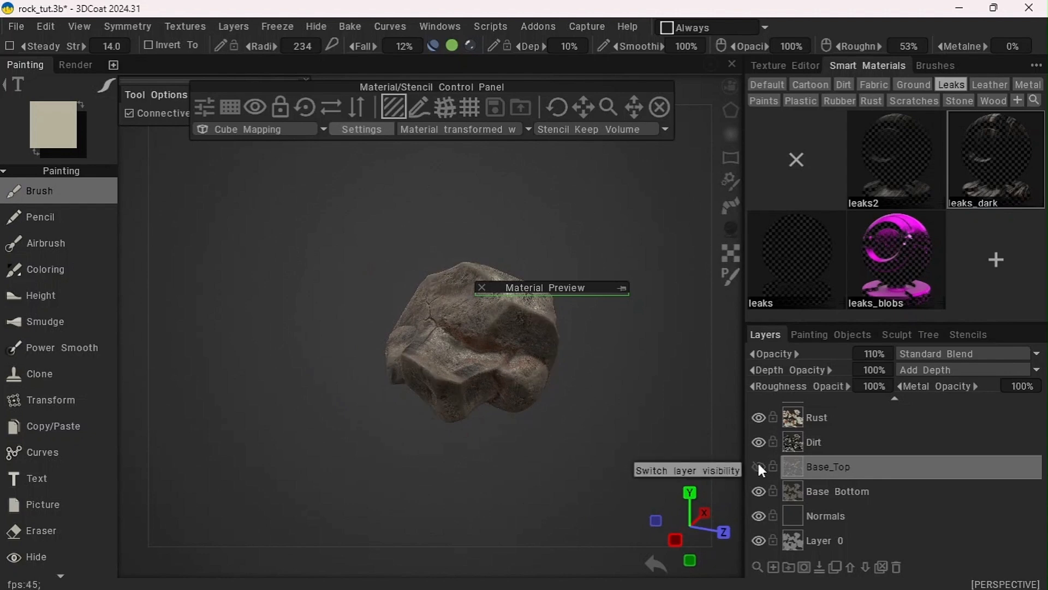
pyautogui.click(760, 467)
pyautogui.moveTo(360, 465); pyautogui.dragTo(283, 386)
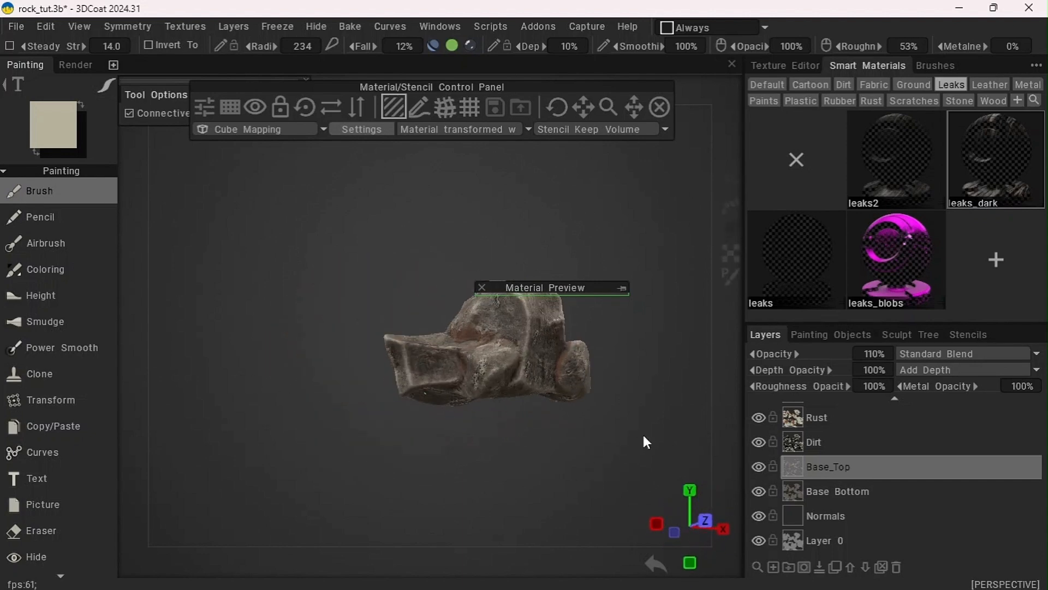
pyautogui.moveTo(644, 441); pyautogui.dragTo(631, 231)
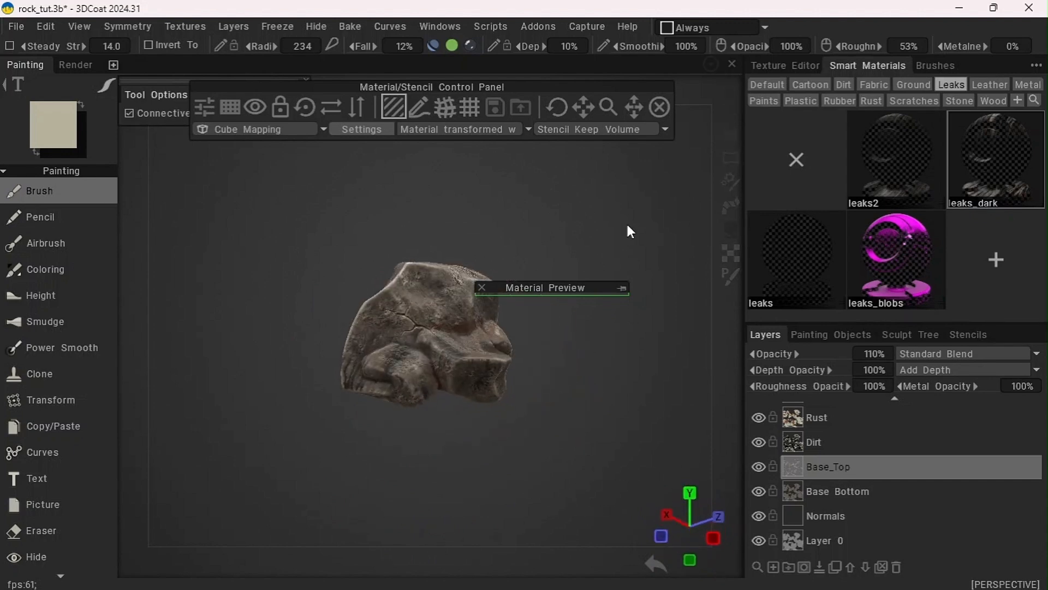
# Switch the environment map to the sunny forest meadow panorama and inspect the rock's lighting from several angles
pyautogui.click(659, 61)
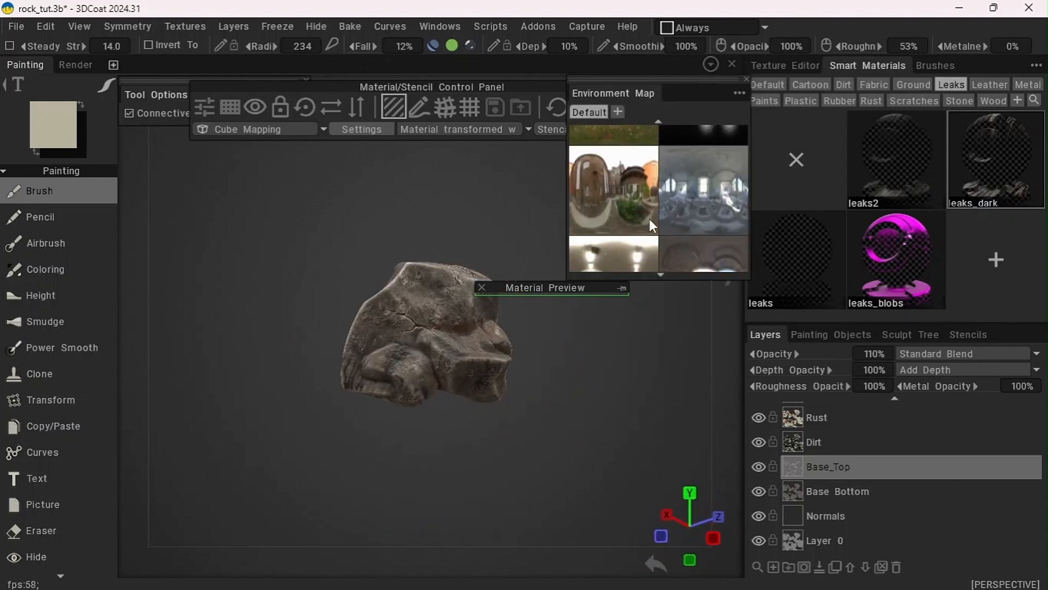
pyautogui.scroll(1, 650, 218)
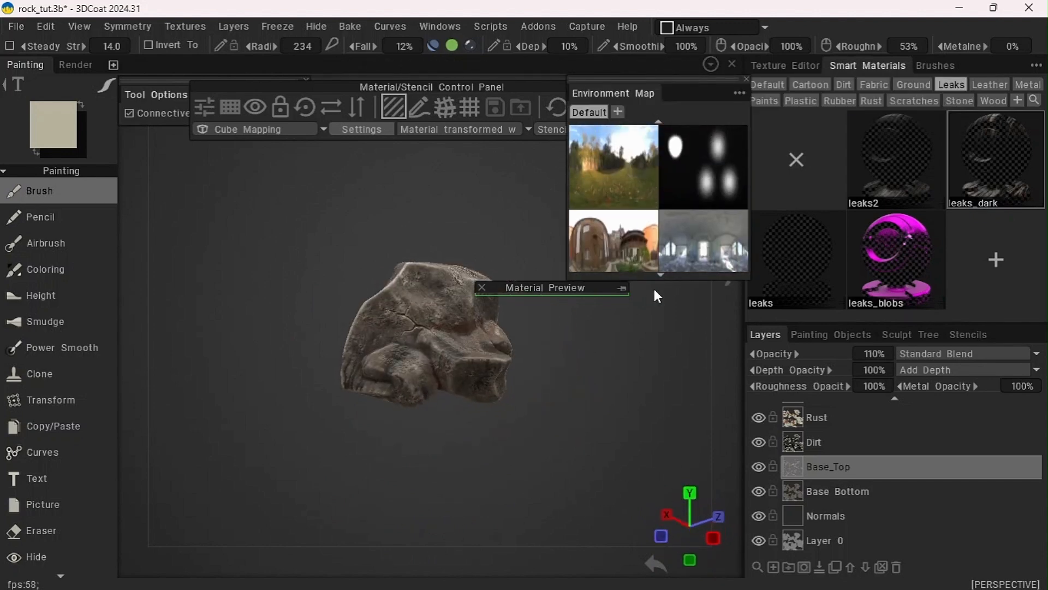
pyautogui.click(629, 204)
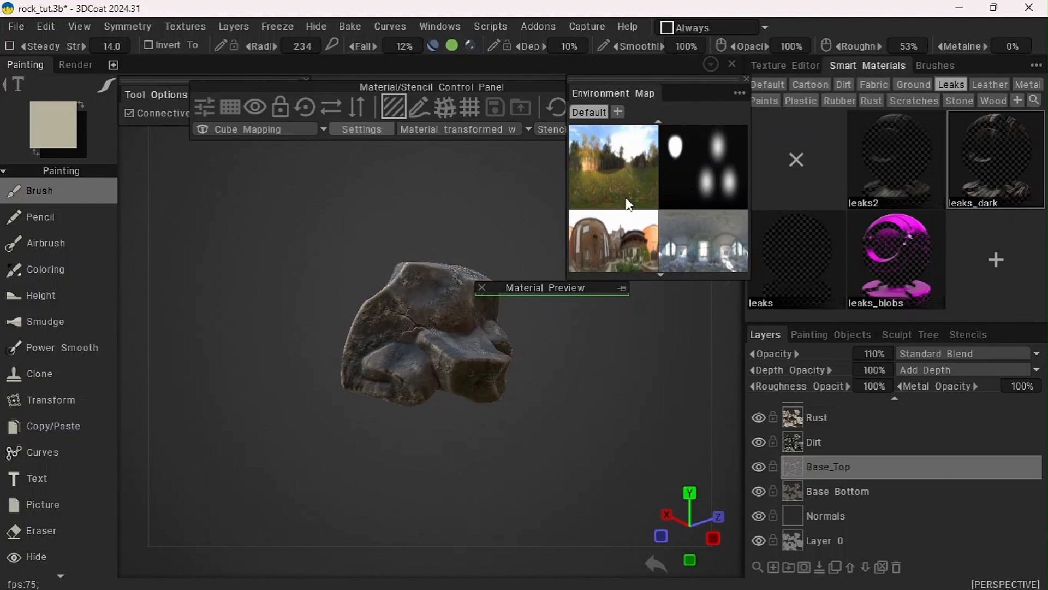
pyautogui.moveTo(596, 306); pyautogui.dragTo(350, 437)
pyautogui.moveTo(620, 464); pyautogui.dragTo(724, 431)
pyautogui.moveTo(434, 414); pyautogui.dragTo(415, 152)
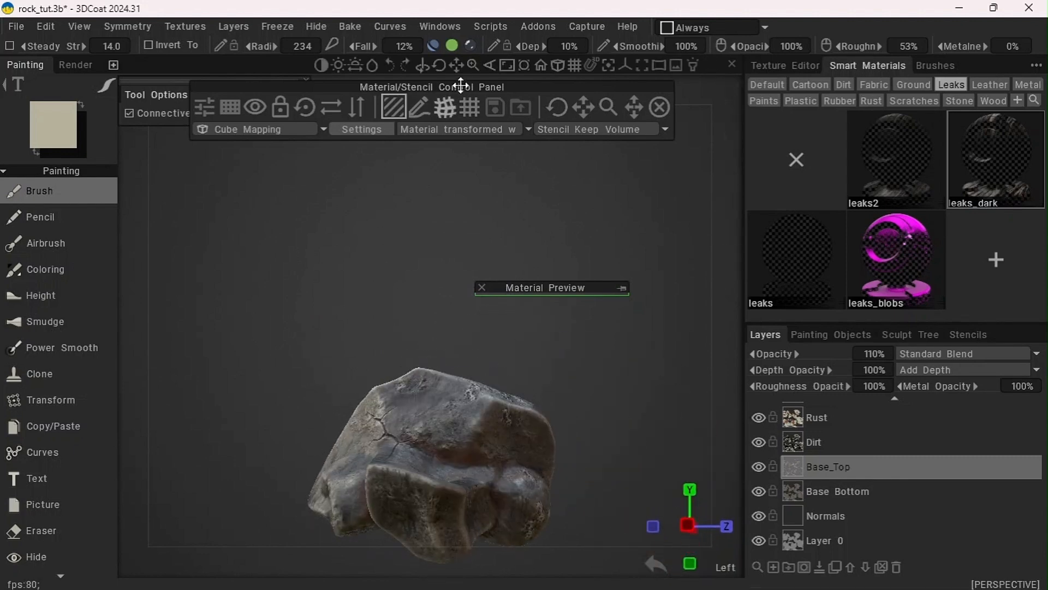
pyautogui.moveTo(451, 67); pyautogui.dragTo(452, 66)
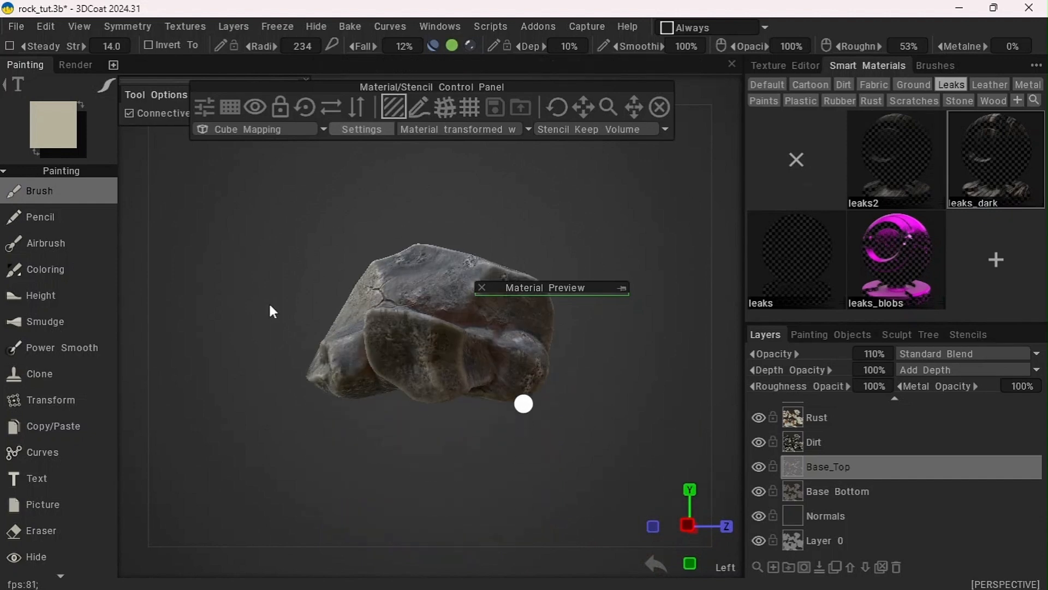
pyautogui.moveTo(268, 301); pyautogui.dragTo(297, 392)
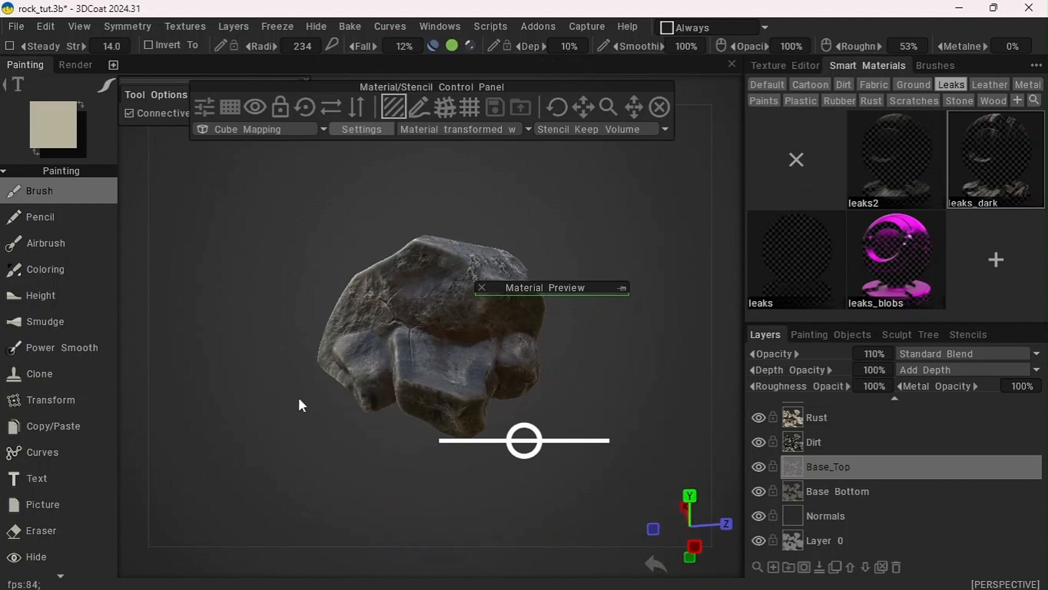